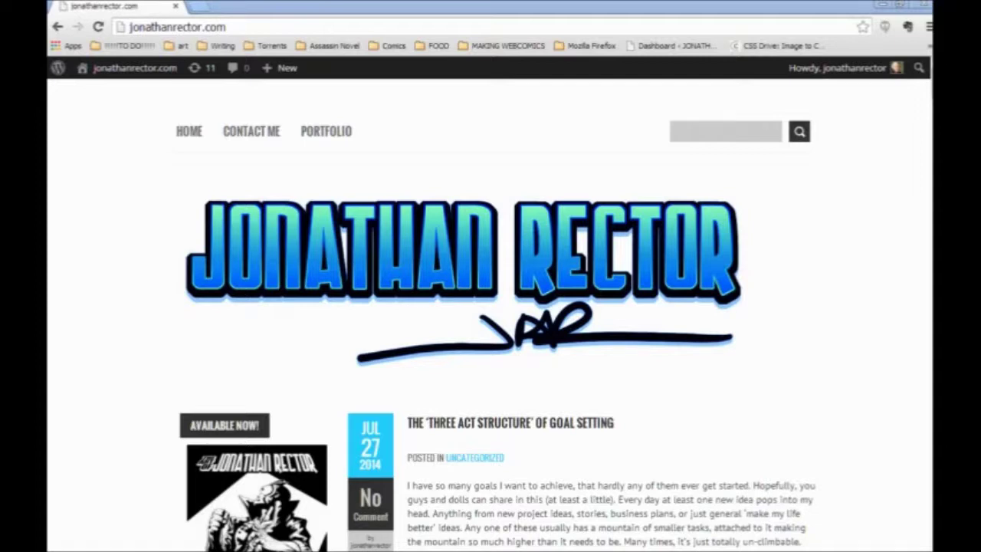
- Focus the blog window and scroll down through the latest posts
click(107, 188)
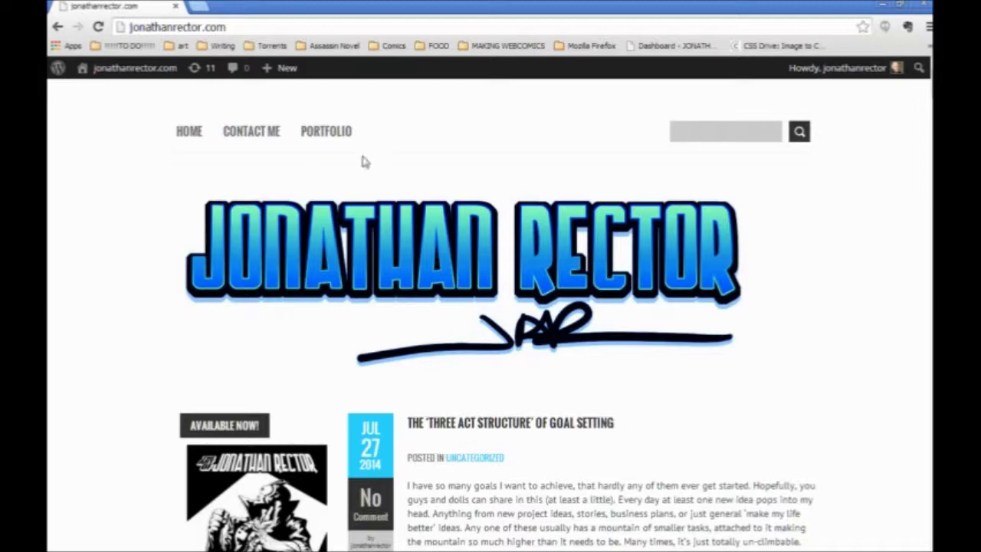
scroll(490, 307, down, 2)
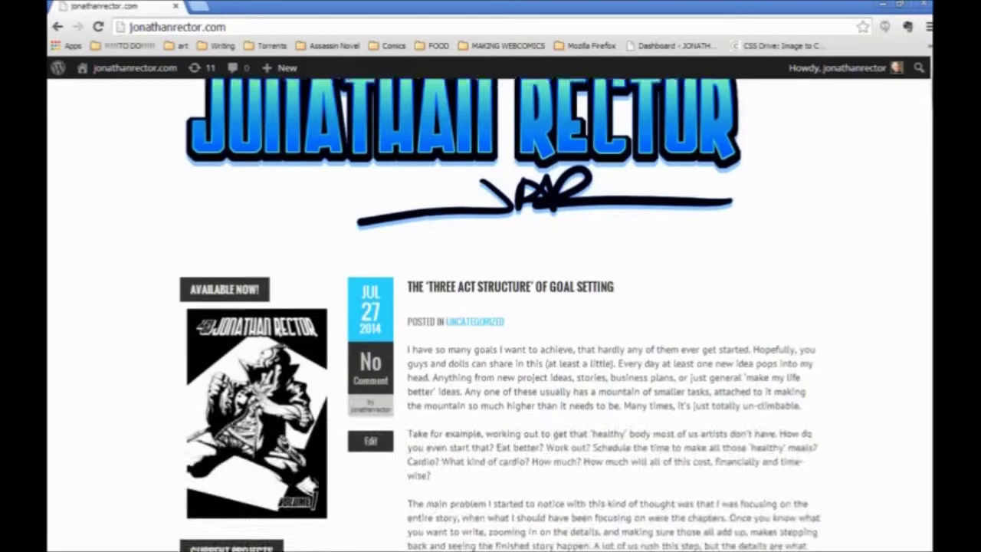
scroll(490, 307, down, 1)
scroll(490, 307, down, 1)
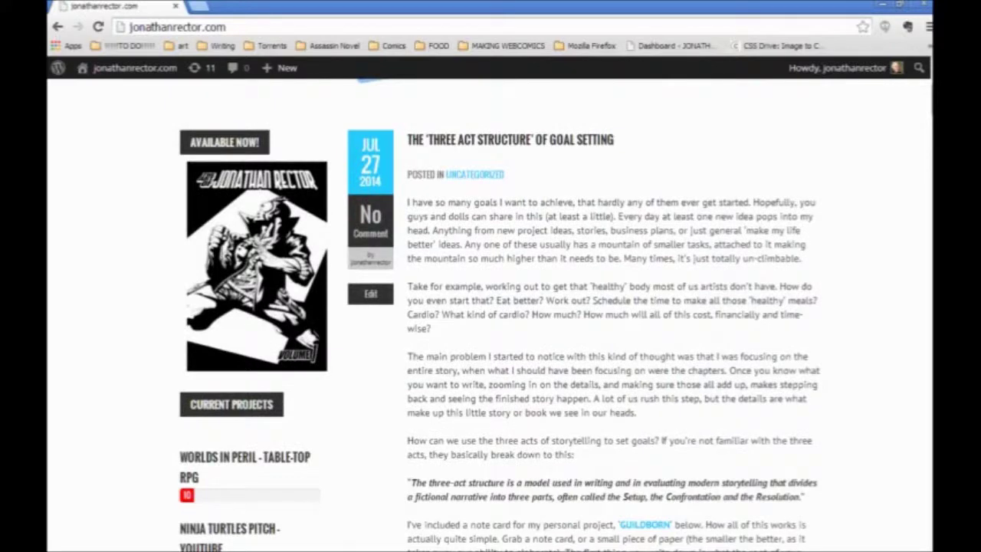
scroll(490, 306, down, 1)
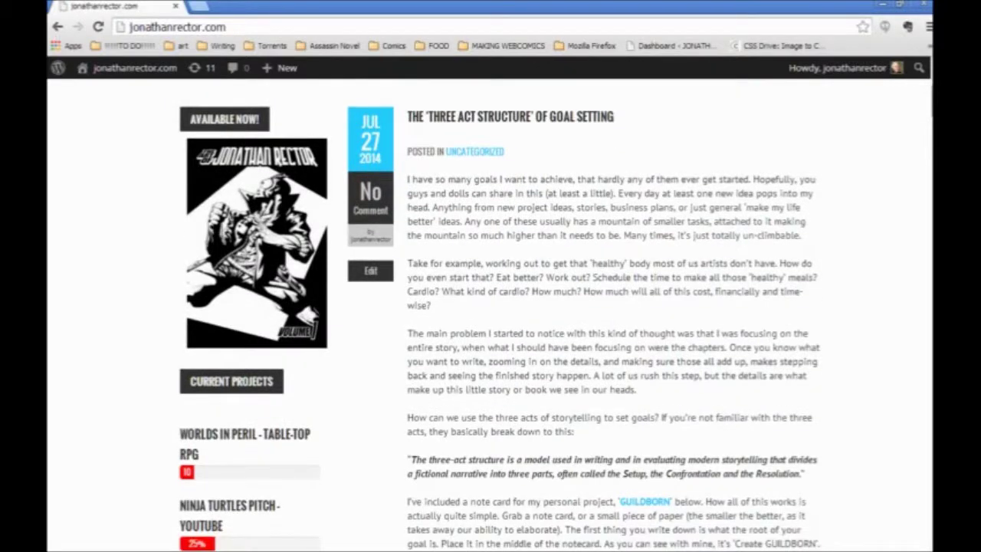
scroll(491, 307, down, 2)
scroll(491, 307, down, 3)
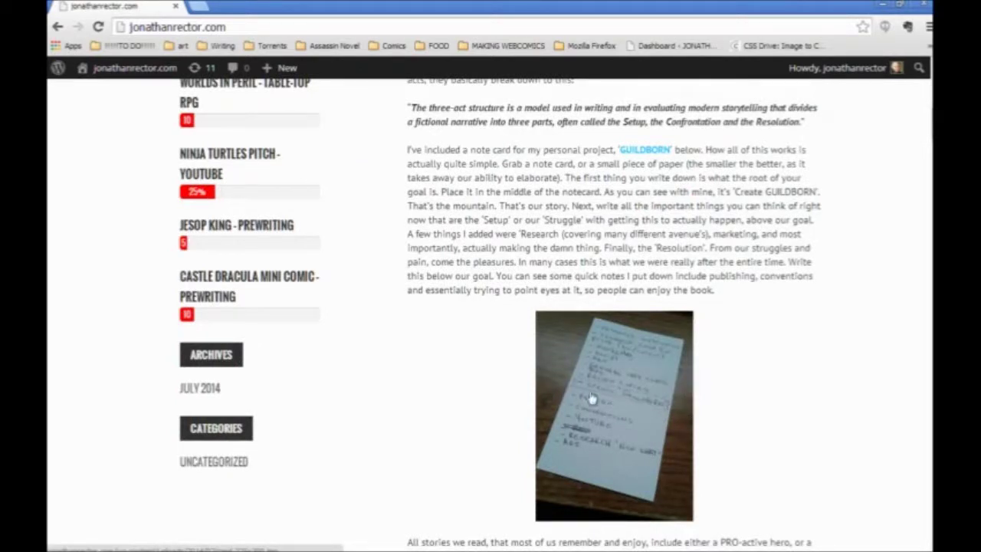
- Drag the scrollbar past the GUILDBORN post and artwork to 'Sad Face :(', then shrink the window slightly
drag(929, 186, 930, 223)
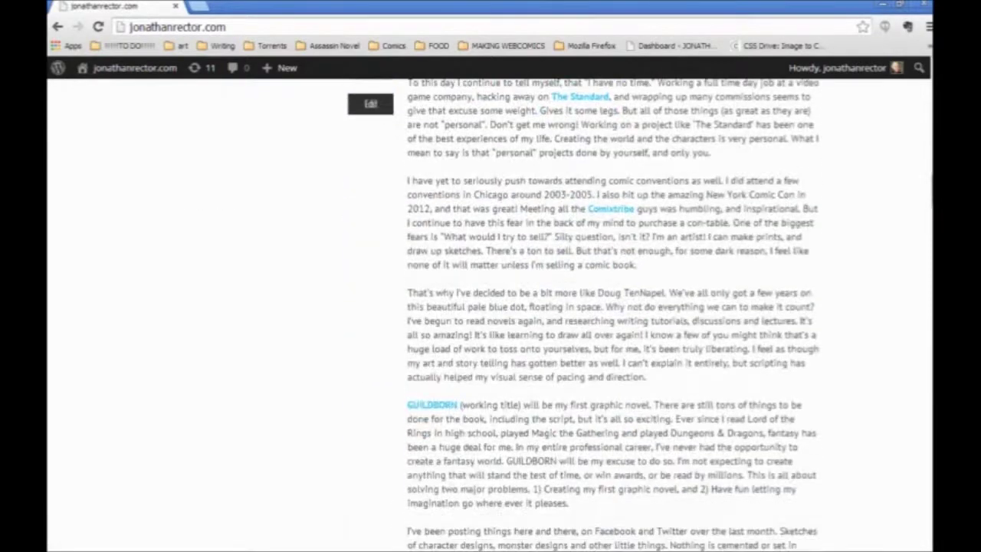
scroll(491, 306, up, 4)
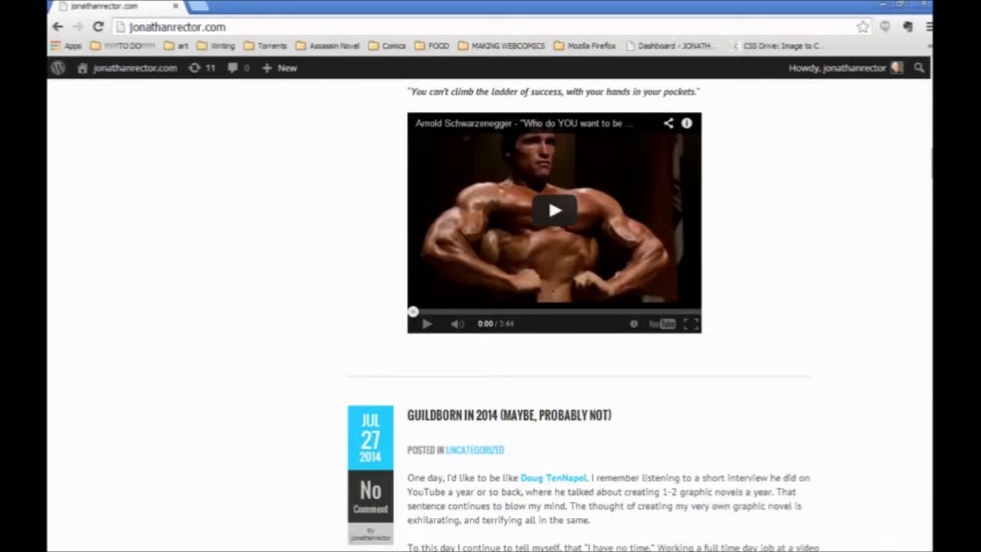
drag(929, 176, 926, 189)
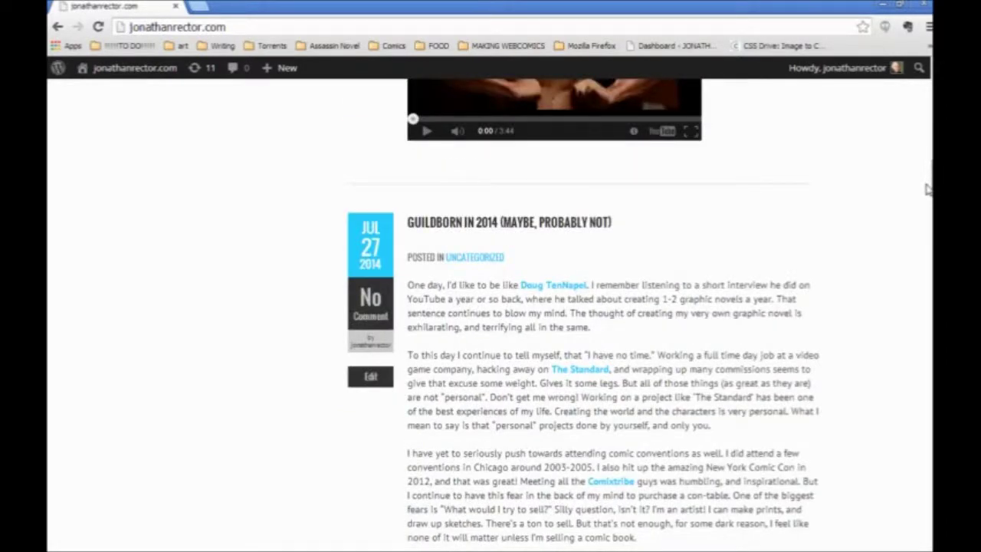
drag(928, 190, 929, 384)
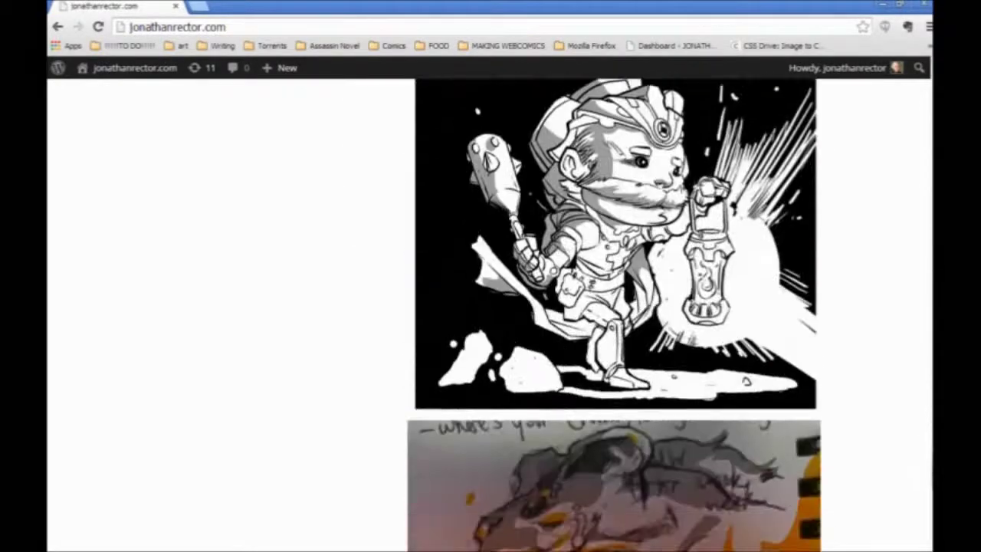
drag(929, 384, 929, 491)
scroll(613, 306, down, 4)
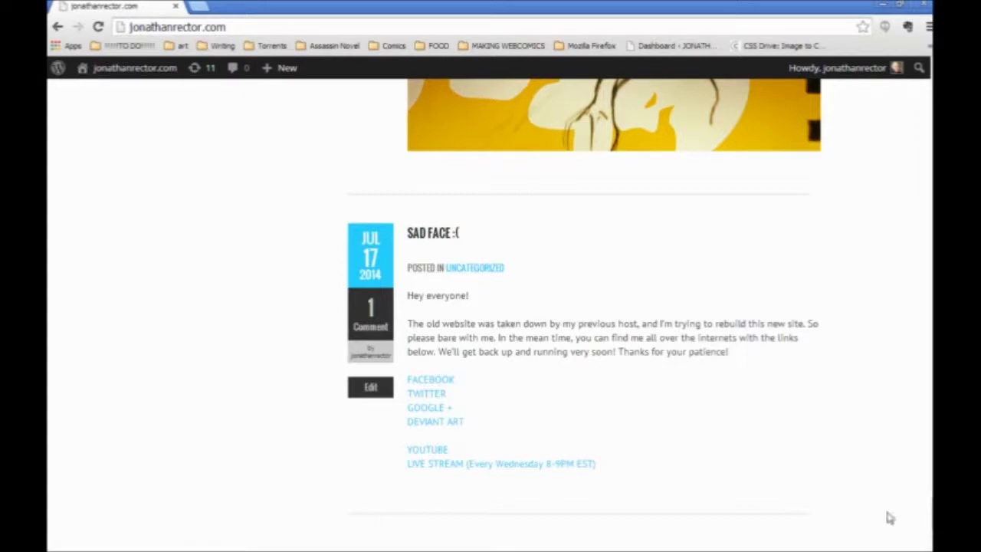
drag(926, 548, 924, 549)
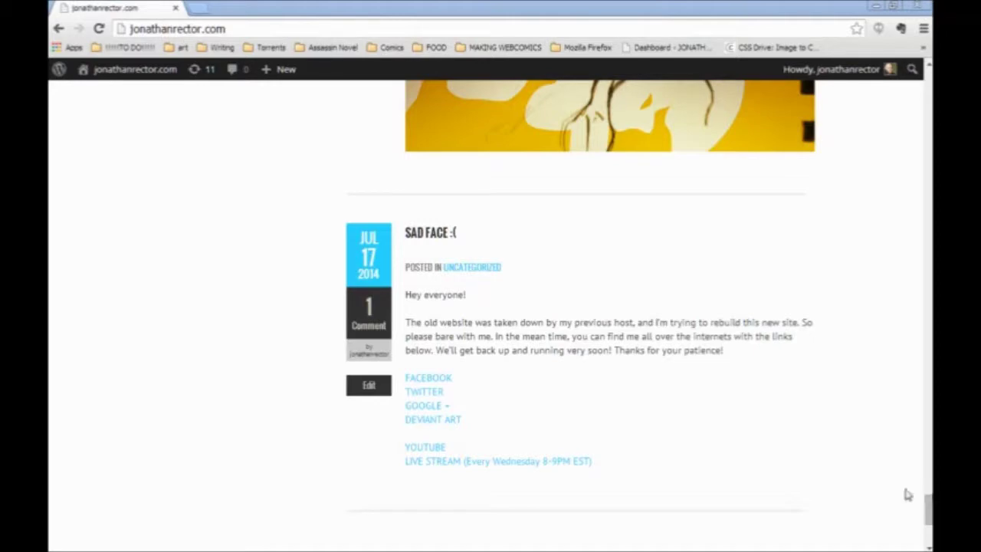
- Drag the scrollbar back up to the 'Three Act Structure' post beside Current Projects
mouse_move(928, 506)
mouse_down()
mouse_move(914, 239)
mouse_move(923, 115)
mouse_up()
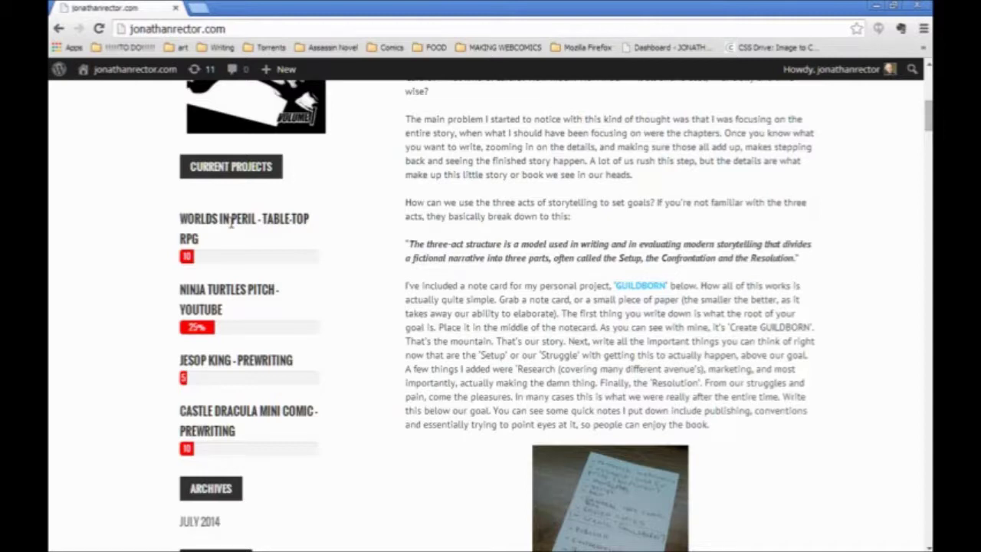
drag(209, 361, 289, 360)
click(320, 368)
scroll(685, 189, up, 1)
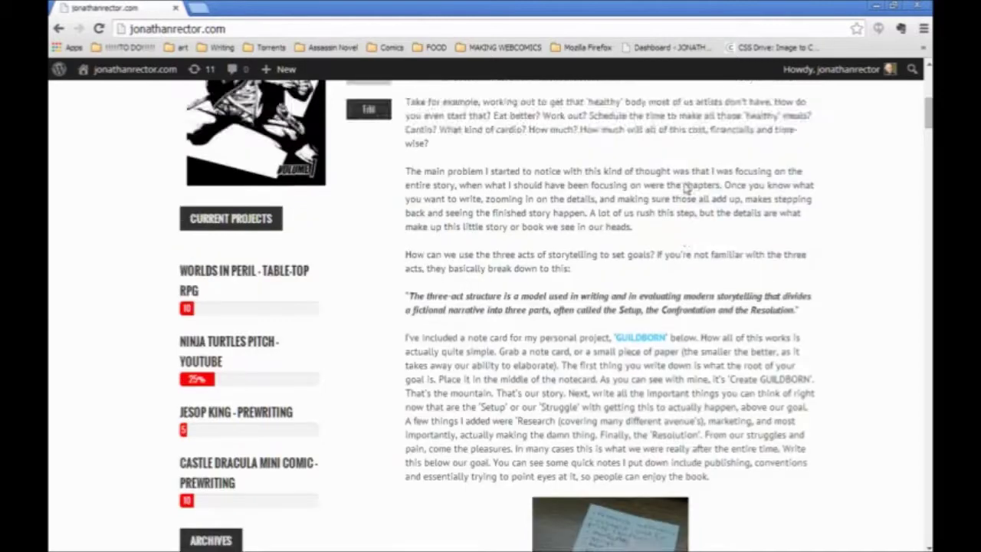
scroll(686, 188, up, 10)
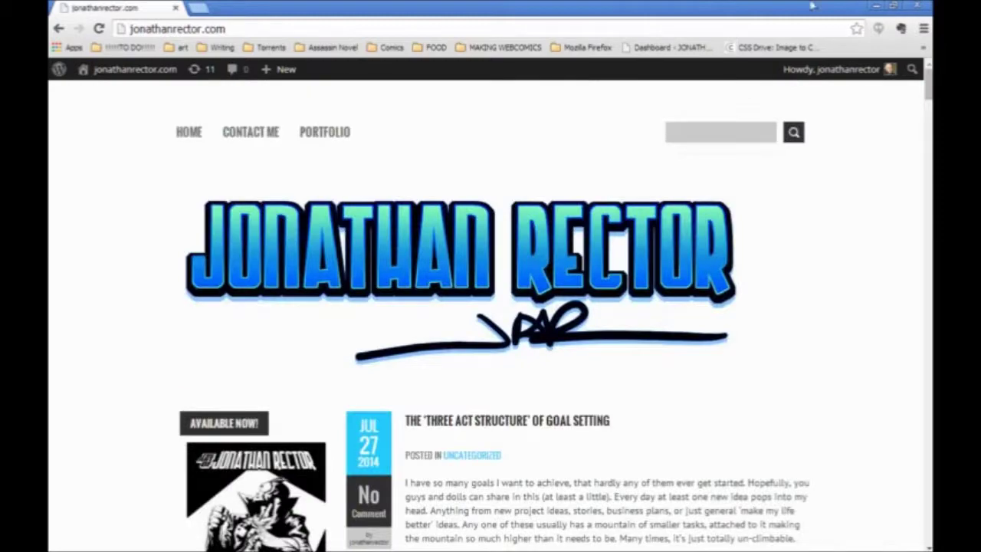
- Close the Chrome window to reveal the 'jeff' page in Manga Studio EX
click(917, 6)
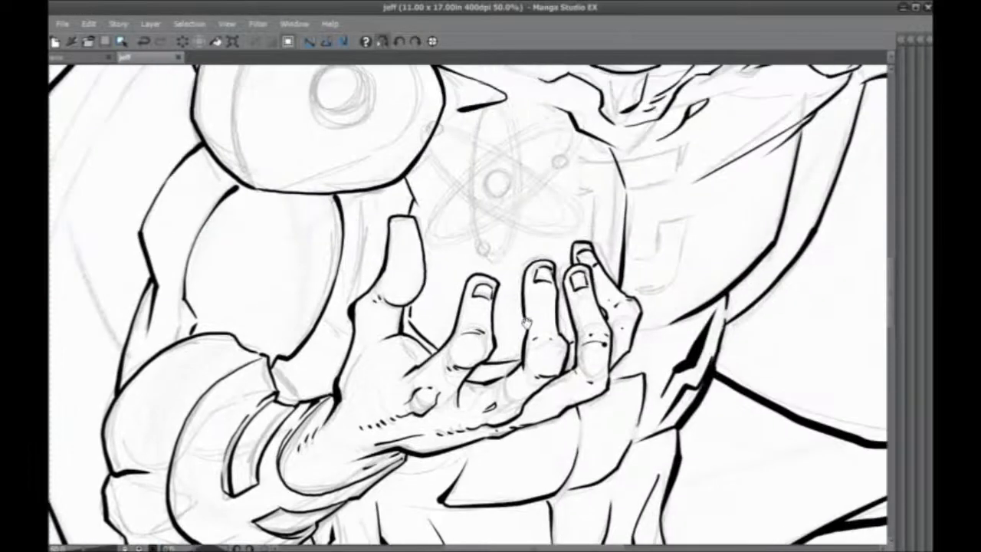
- Flip the page horizontally and zoom out to 12.5% to view the whole mirrored drawing
scroll(503, 297, up, 10)
click(384, 43)
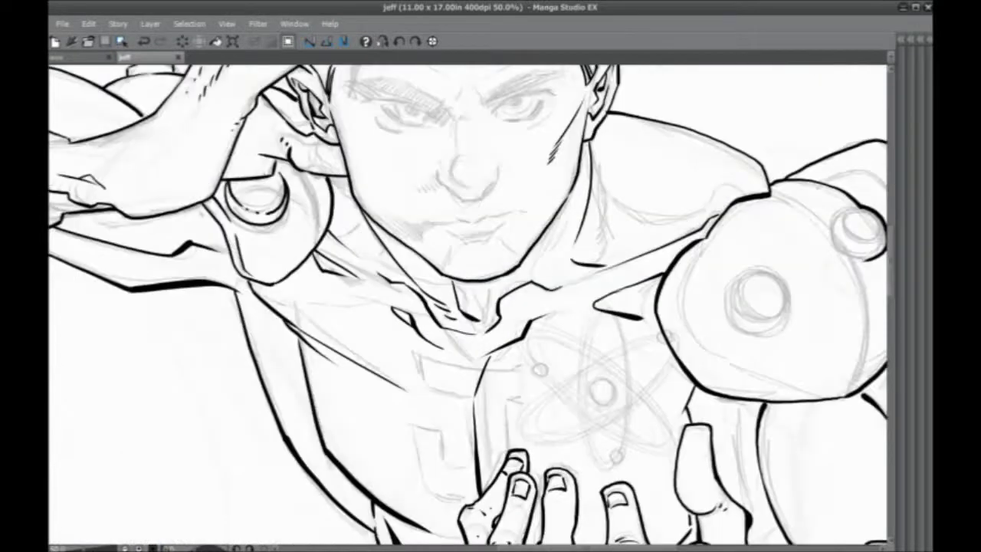
scroll(387, 409, down, 3)
scroll(387, 408, down, 1)
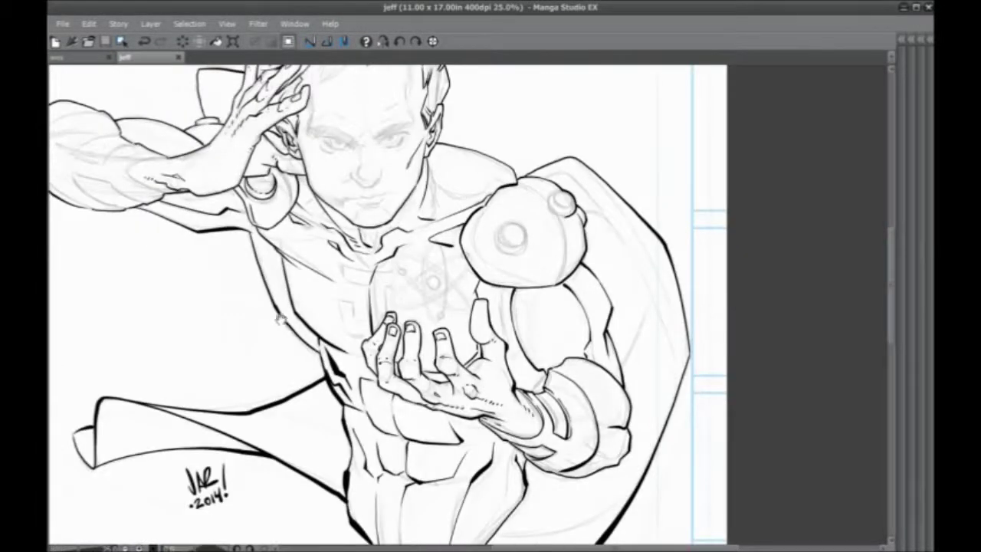
scroll(387, 409, up, 2)
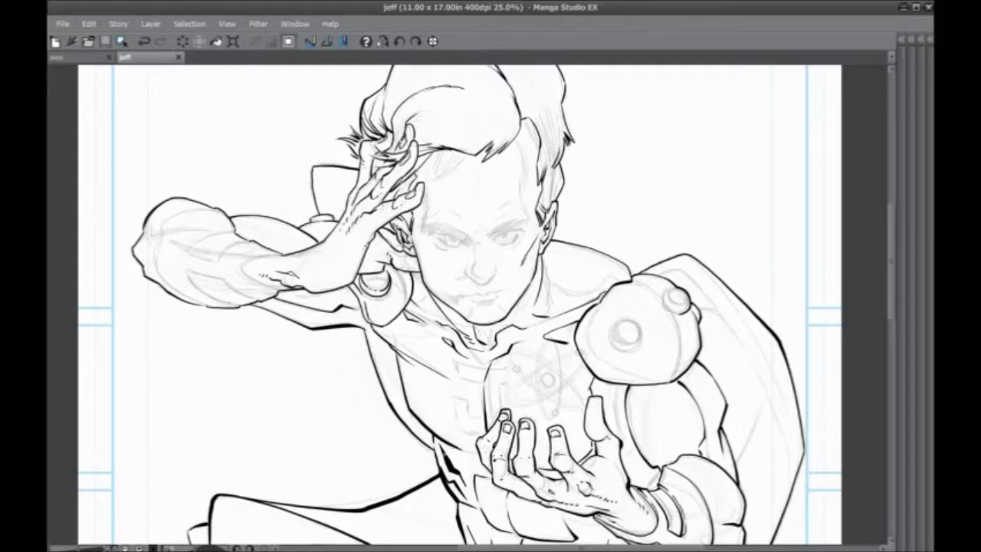
scroll(349, 408, down, 2)
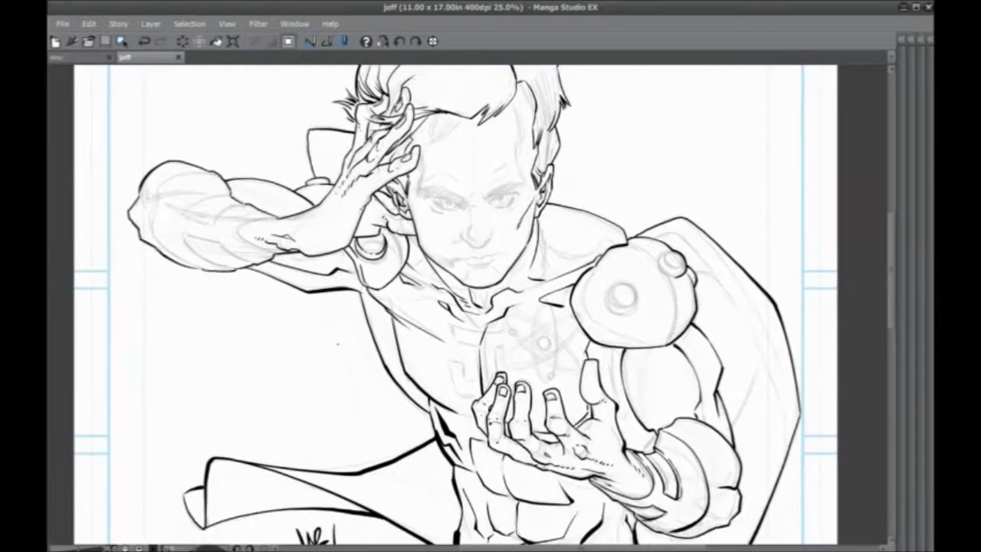
scroll(338, 345, down, 2)
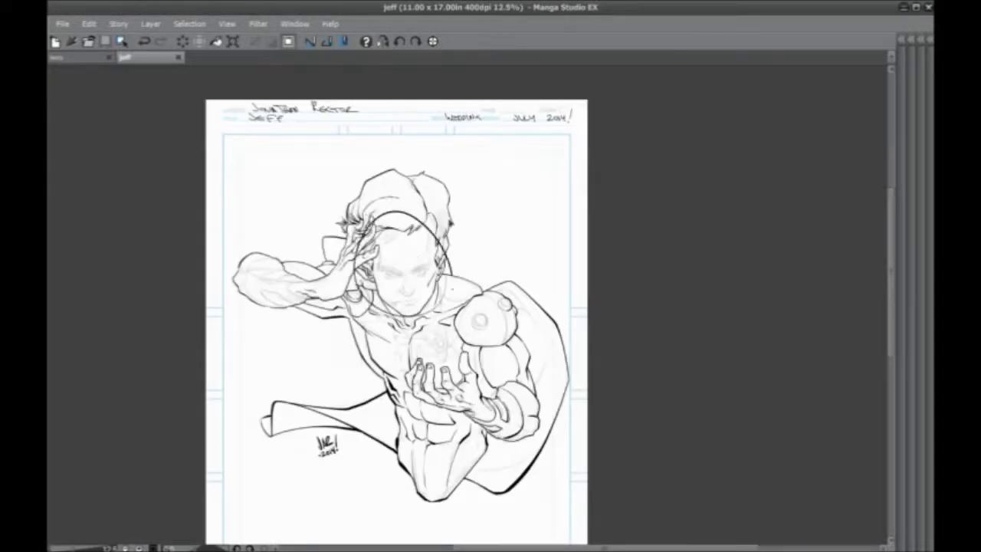
- Ink dark brow and nose marks on the face, then add strokes to the wrist cuff at 25%
mouse_move(418, 266)
mouse_down()
mouse_move(418, 279)
mouse_move(396, 282)
mouse_move(398, 296)
mouse_up()
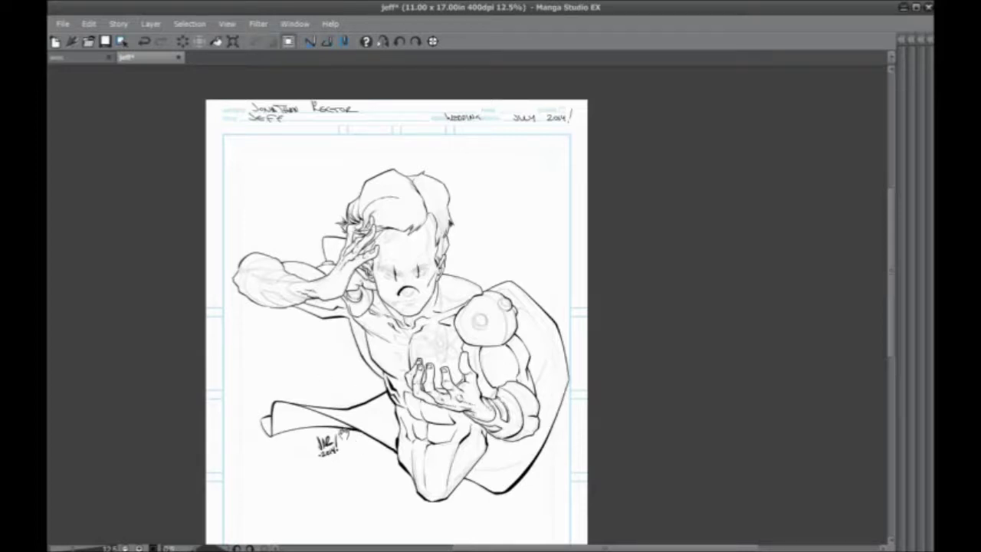
scroll(322, 443, up, 2)
drag(317, 345, 307, 374)
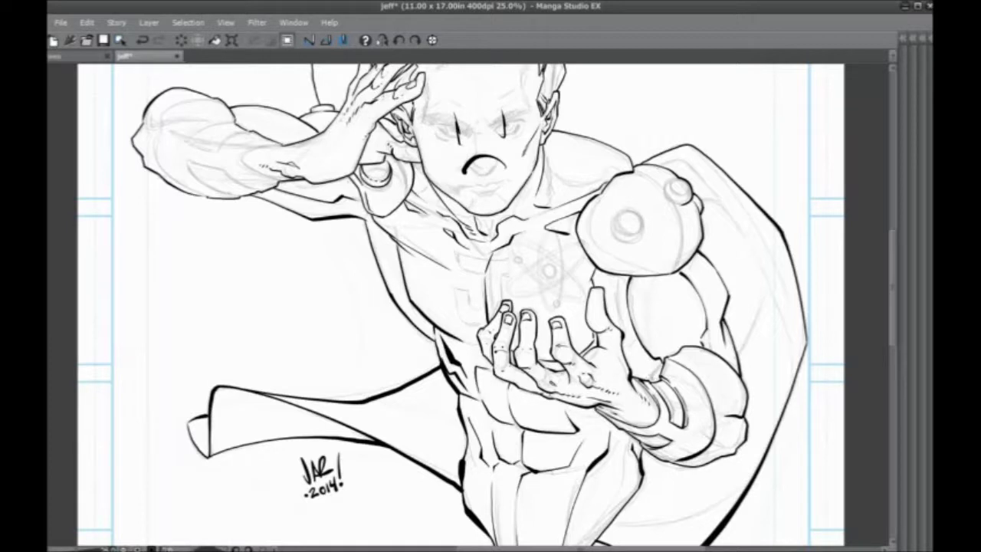
drag(654, 373, 651, 374)
- Erase the dark brow and nose marks at 33.3%, then pan to the hair and right side
scroll(400, 272, up, 2)
scroll(314, 299, up, 1)
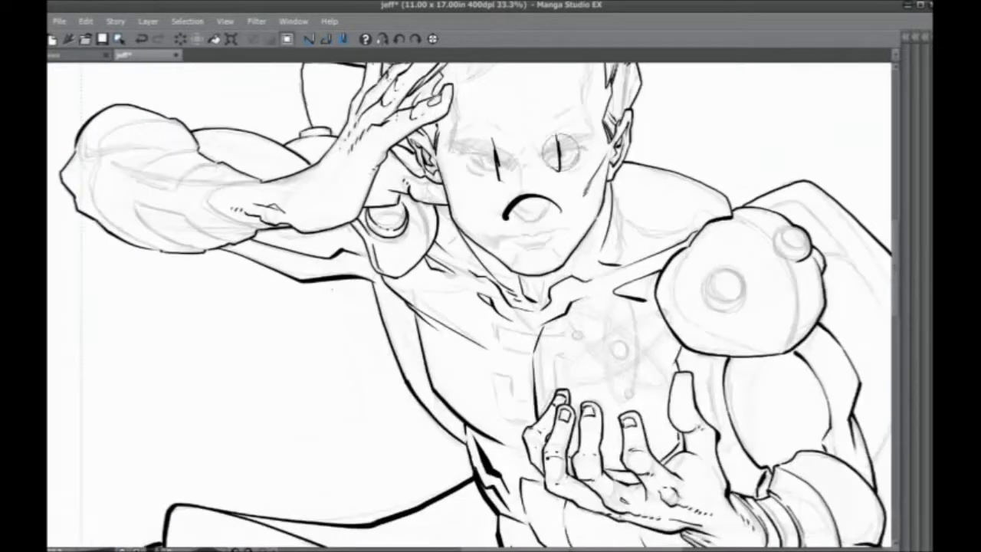
mouse_move(561, 145)
mouse_down()
mouse_move(559, 175)
mouse_move(529, 218)
mouse_up()
drag(506, 178, 495, 146)
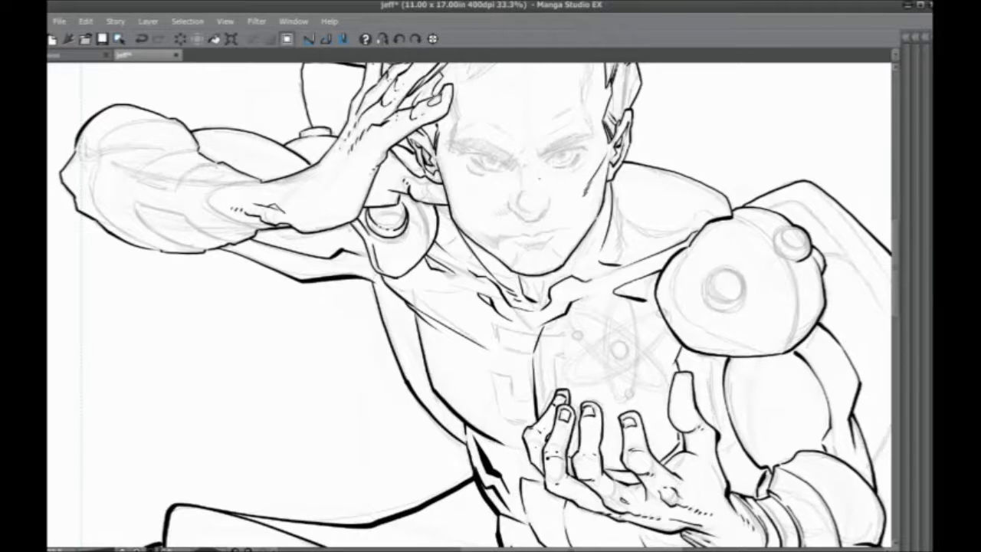
drag(450, 307, 403, 428)
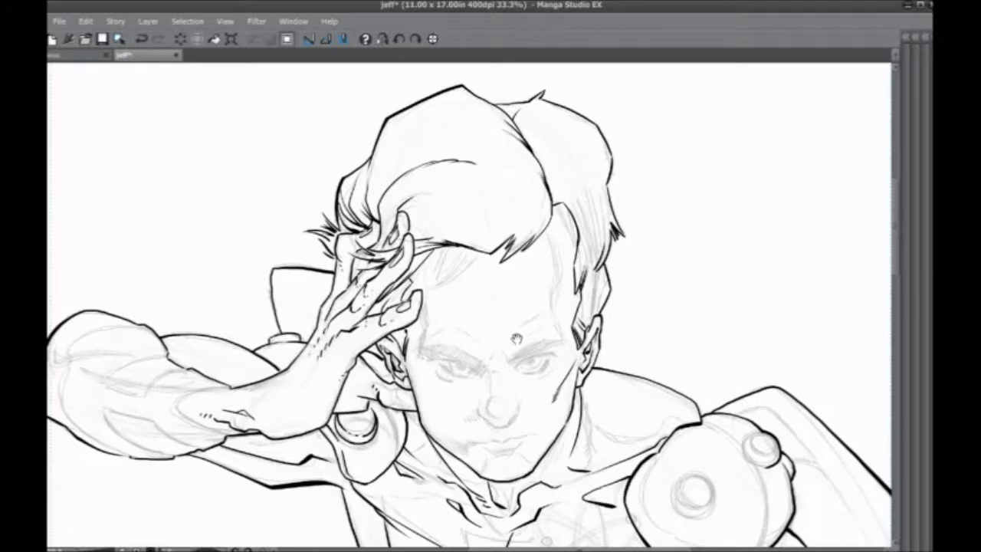
drag(517, 339, 410, 316)
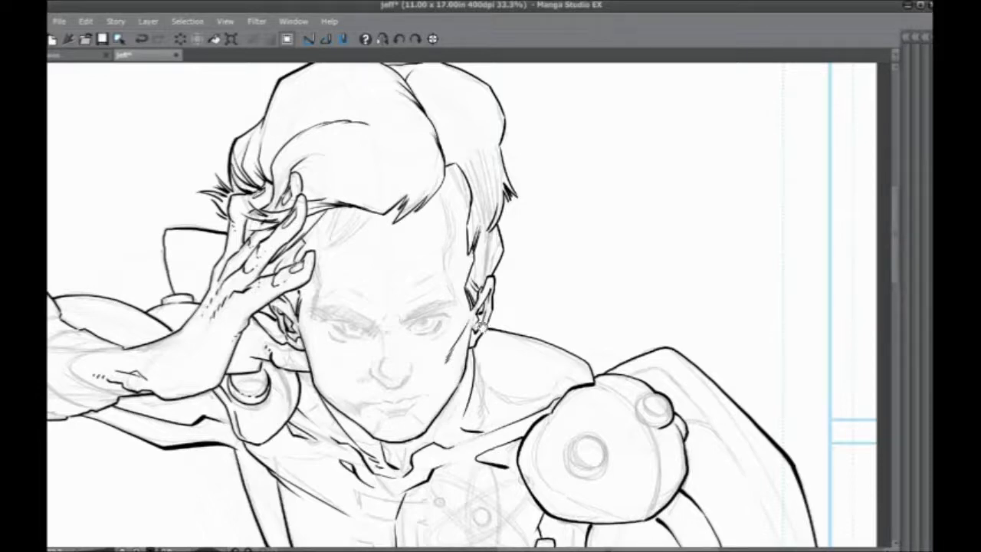
- Show the palettes, add Layer 5 above Layer 4, and hide Layer 3
scroll(483, 328, up, 5)
scroll(261, 391, down, 3)
scroll(401, 230, up, 3)
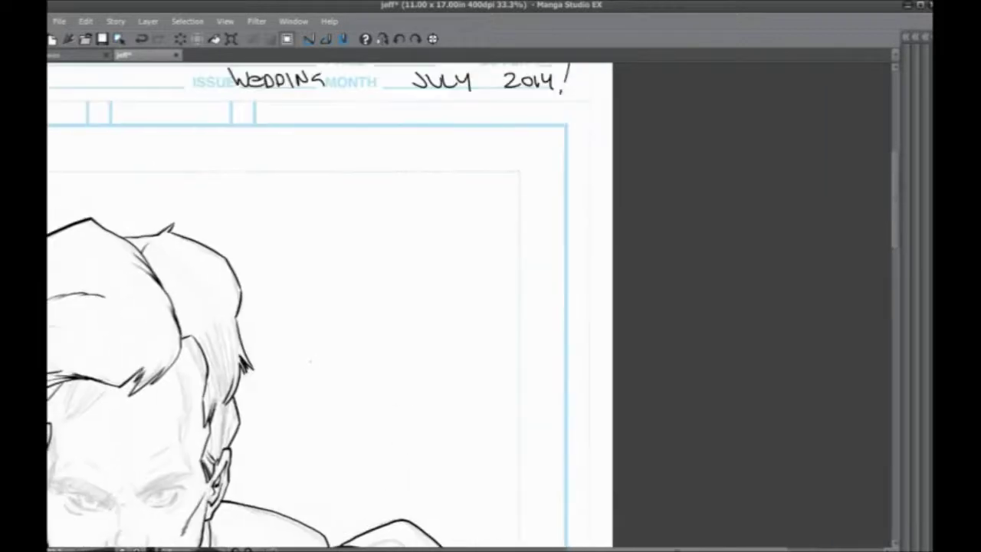
scroll(401, 437, up, 2)
scroll(527, 296, up, 3)
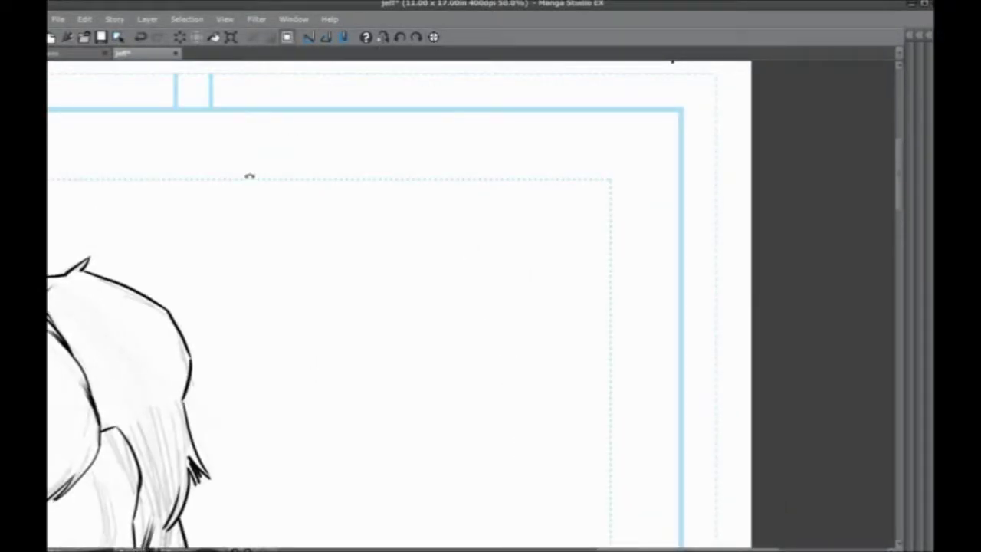
key(Tab)
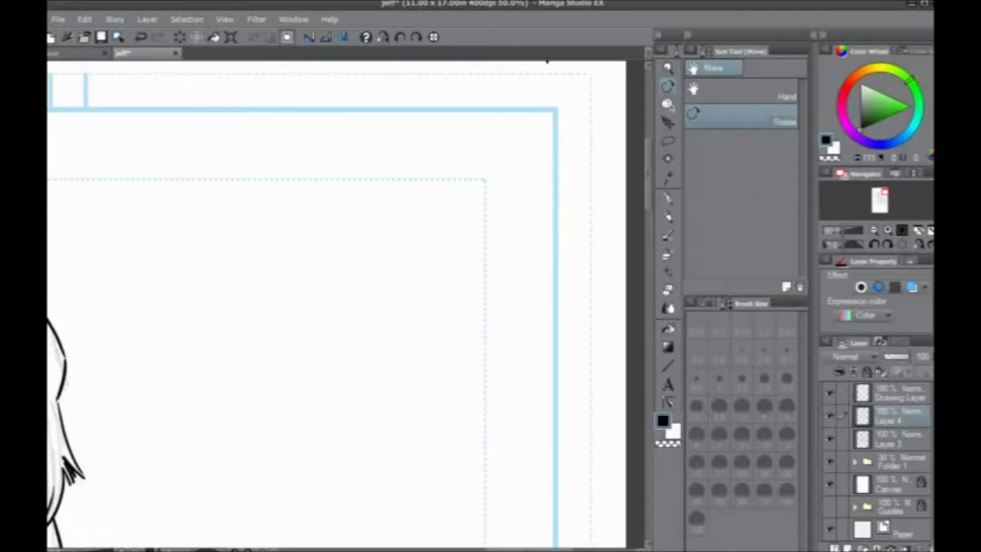
click(838, 547)
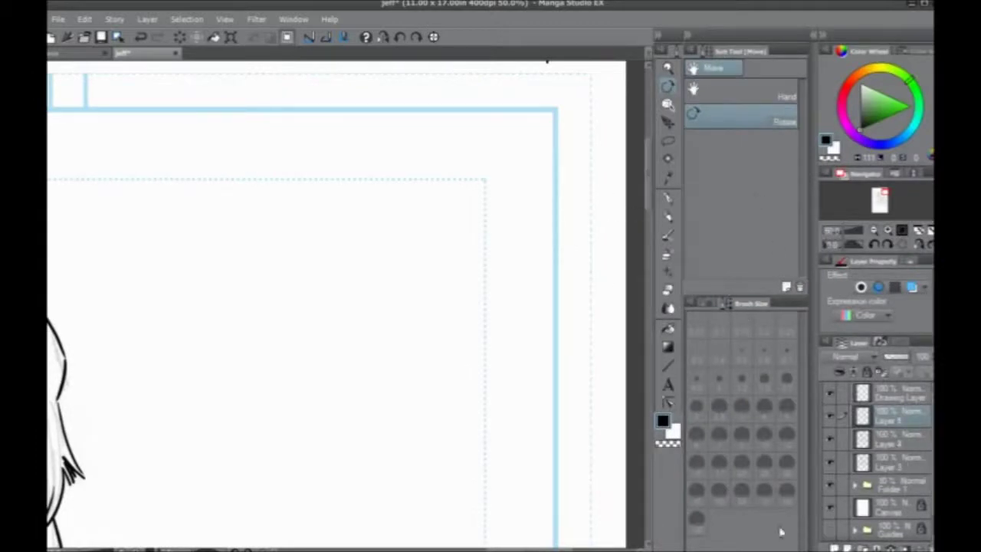
click(830, 464)
- Switch to the Pencil tool, test and undo a zigzag stroke, then hide the palettes
click(668, 217)
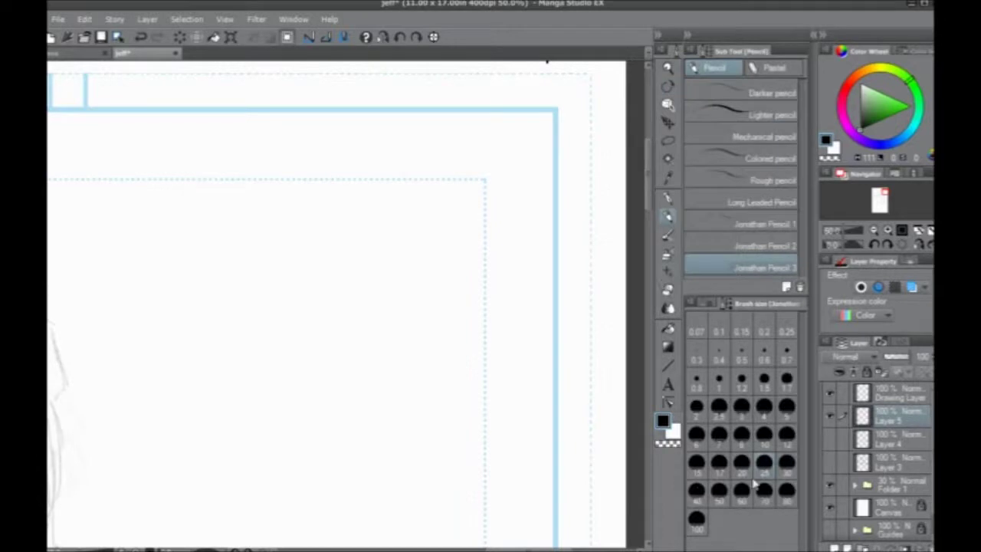
scroll(366, 327, up, 2)
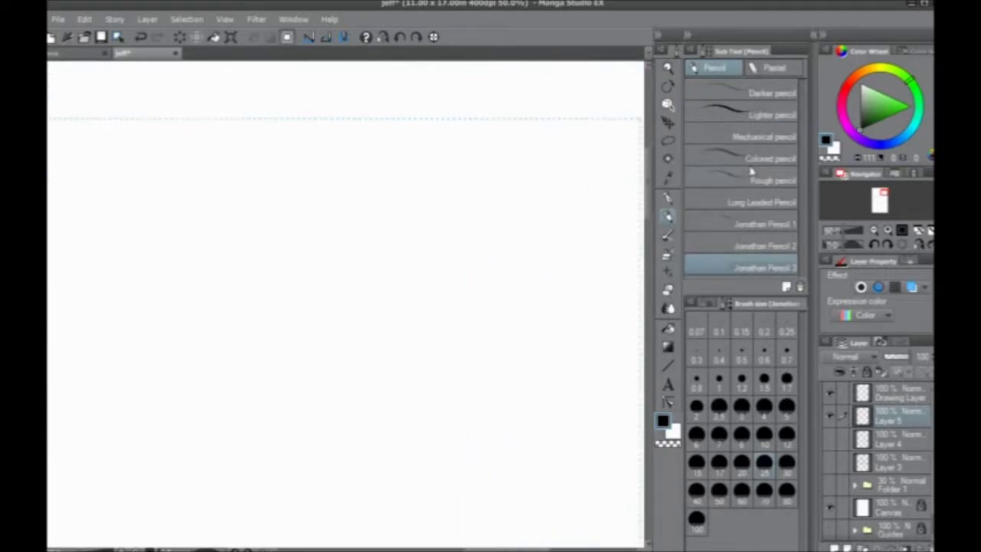
drag(537, 230, 436, 345)
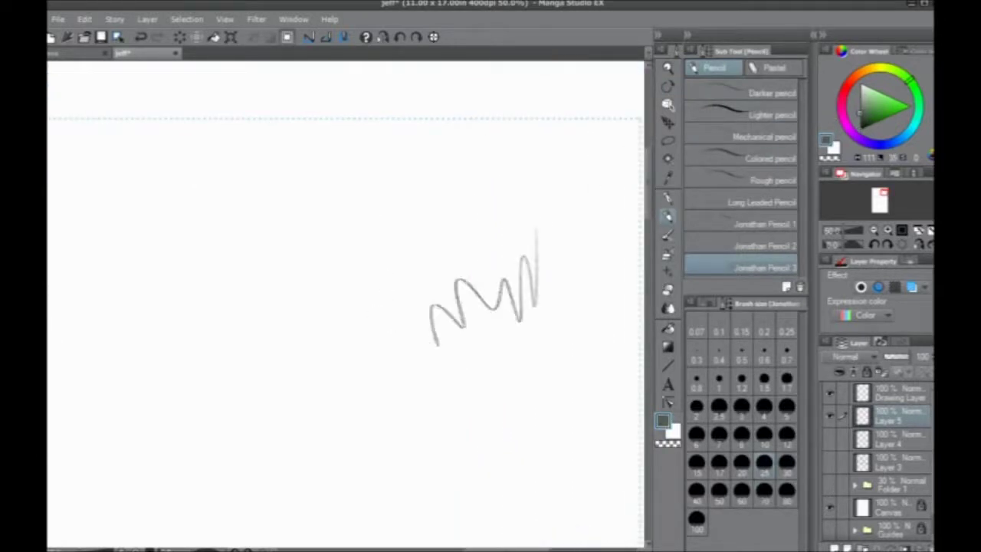
key(ctrl+z)
key(Tab)
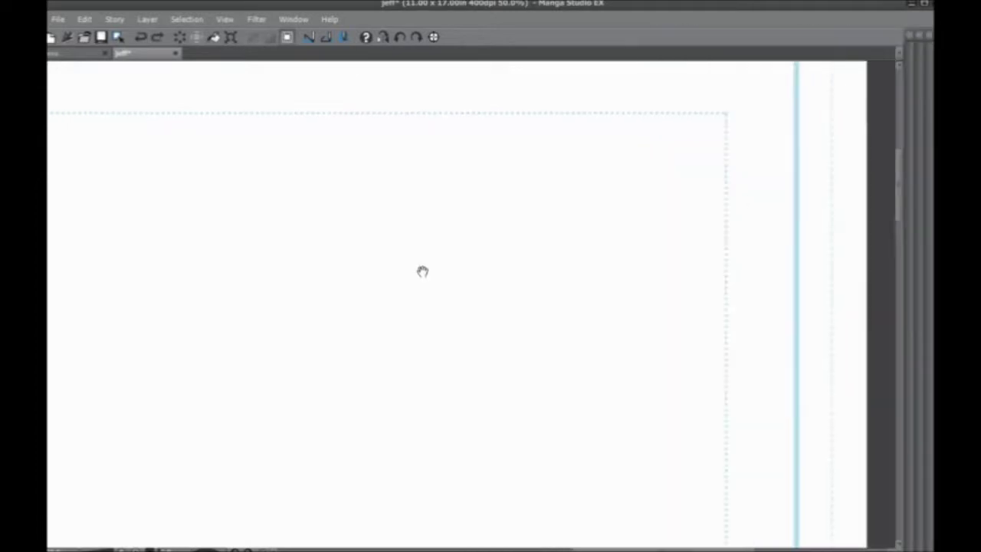
- Handwrite the first two notes, 'compositionnnn' and 'style', at the page's upper right
scroll(506, 235, up, 2)
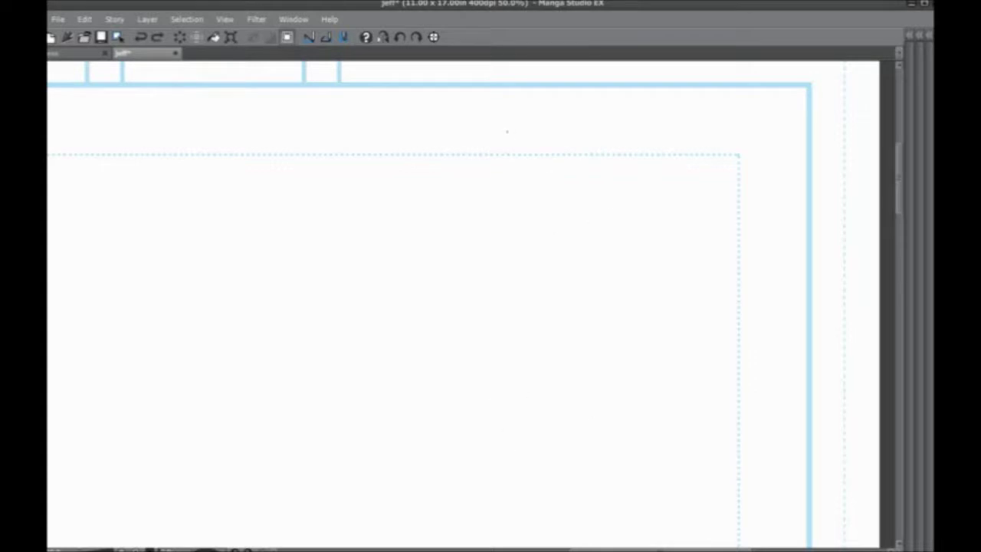
mouse_move(439, 185)
mouse_down()
mouse_move(477, 196)
mouse_move(489, 183)
mouse_up()
mouse_move(500, 196)
mouse_down()
mouse_move(527, 196)
mouse_move(538, 209)
mouse_move(565, 184)
mouse_move(579, 195)
mouse_up()
drag(598, 181, 598, 195)
drag(610, 157, 612, 195)
mouse_move(604, 180)
mouse_down()
mouse_move(640, 176)
mouse_move(667, 194)
mouse_move(703, 193)
mouse_up()
drag(701, 194, 740, 195)
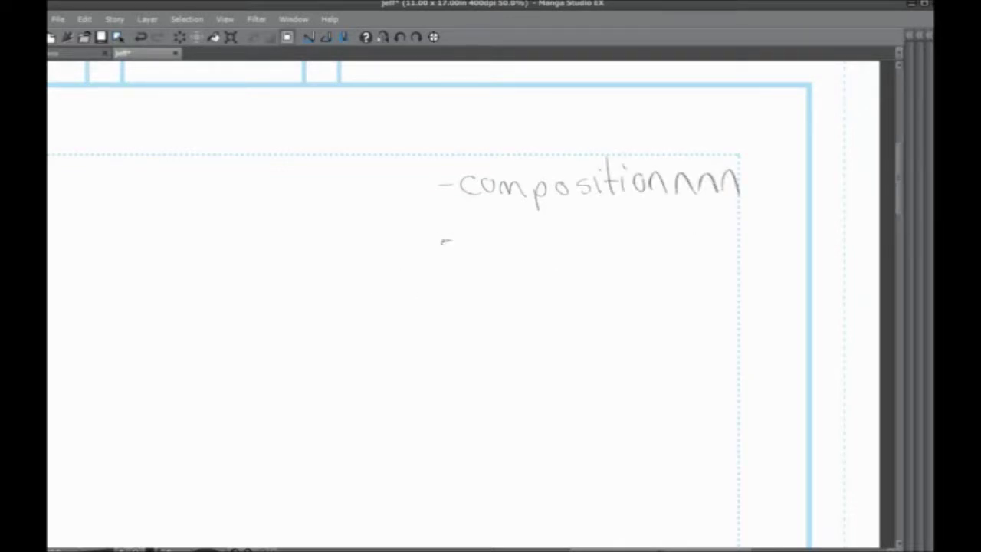
mouse_move(481, 226)
mouse_down()
mouse_move(465, 248)
mouse_move(492, 246)
mouse_up()
mouse_move(481, 231)
mouse_down()
mouse_move(501, 230)
mouse_move(518, 265)
mouse_up()
drag(525, 219, 553, 244)
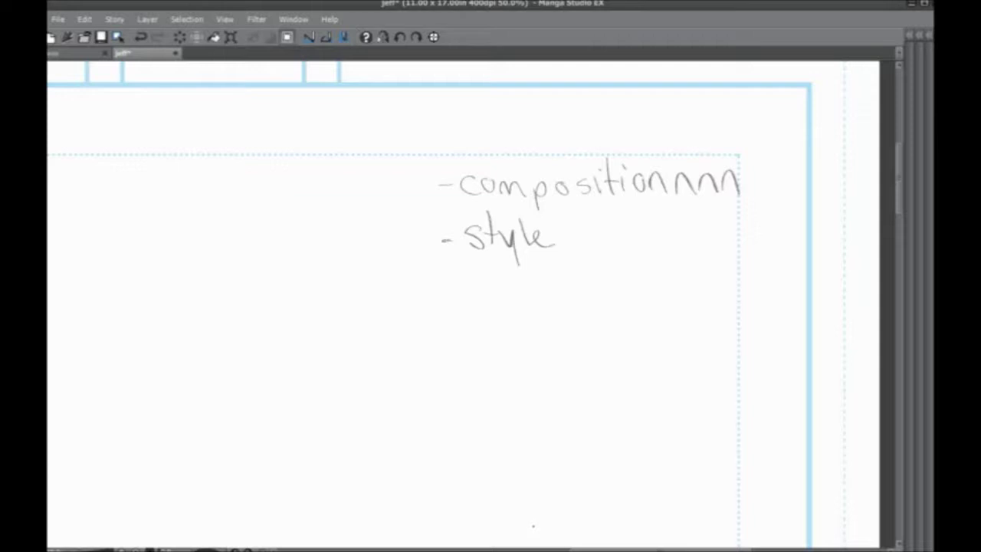
- Write '- cool as balls!!' as the third note and circle it
drag(444, 286, 505, 283)
drag(526, 283, 541, 291)
drag(575, 277, 586, 287)
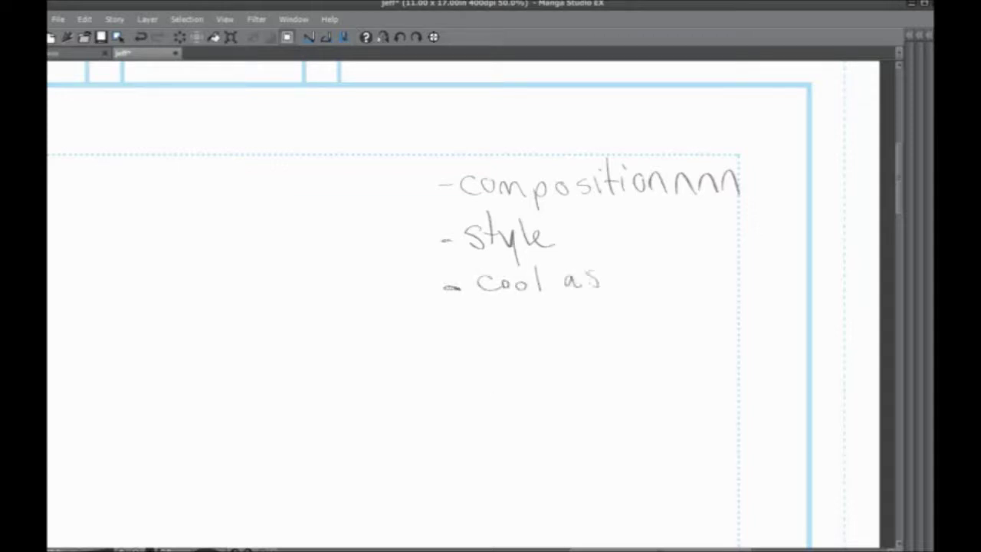
mouse_move(630, 253)
mouse_down()
mouse_move(632, 288)
mouse_move(644, 285)
mouse_up()
drag(658, 273, 669, 284)
mouse_move(683, 252)
mouse_down()
mouse_move(678, 283)
mouse_move(690, 290)
mouse_up()
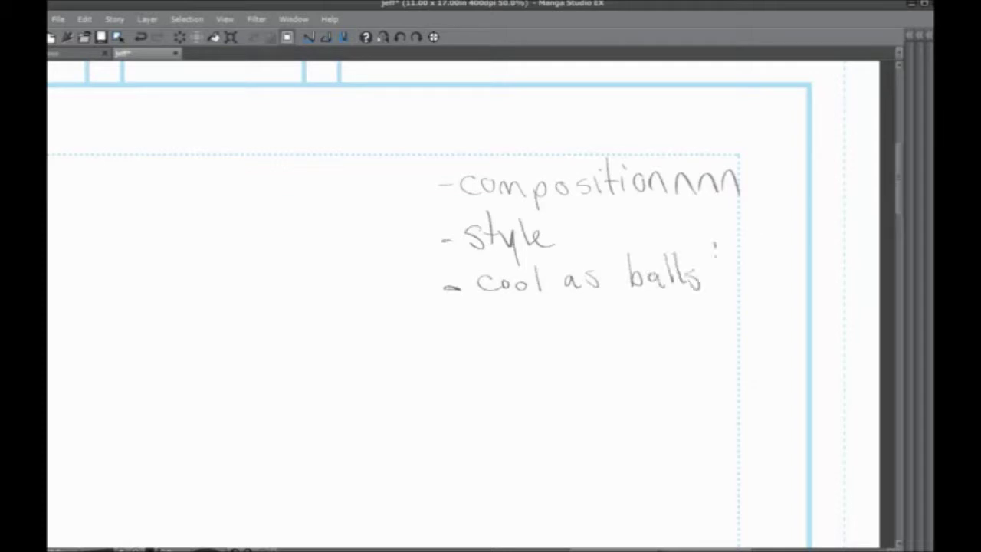
drag(717, 247, 714, 276)
drag(730, 237, 727, 268)
mouse_move(638, 227)
mouse_down()
mouse_move(706, 224)
mouse_move(387, 287)
mouse_move(748, 263)
mouse_up()
- Try a curved arrow past 'style', undo it, and pan the page view right
scroll(409, 317, down, 1)
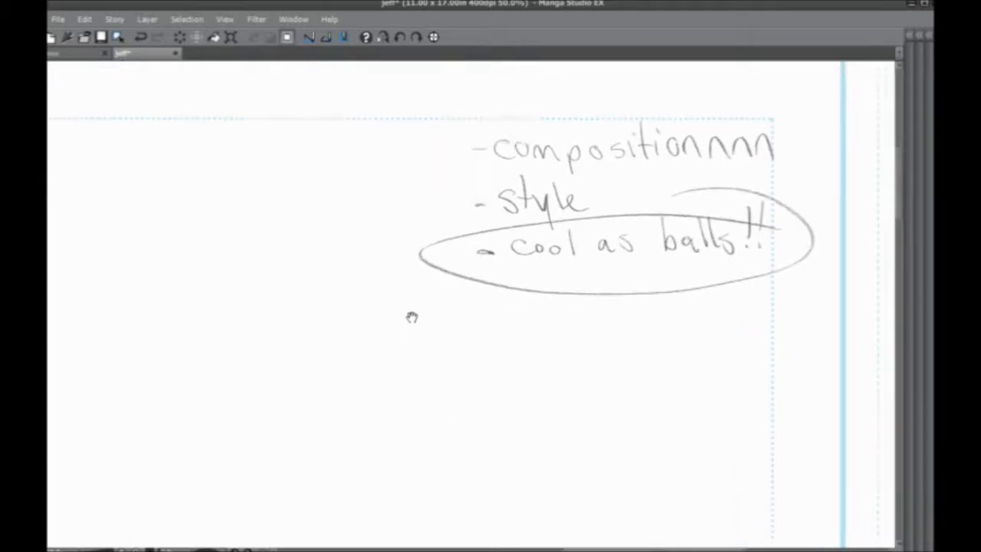
scroll(478, 306, up, 1)
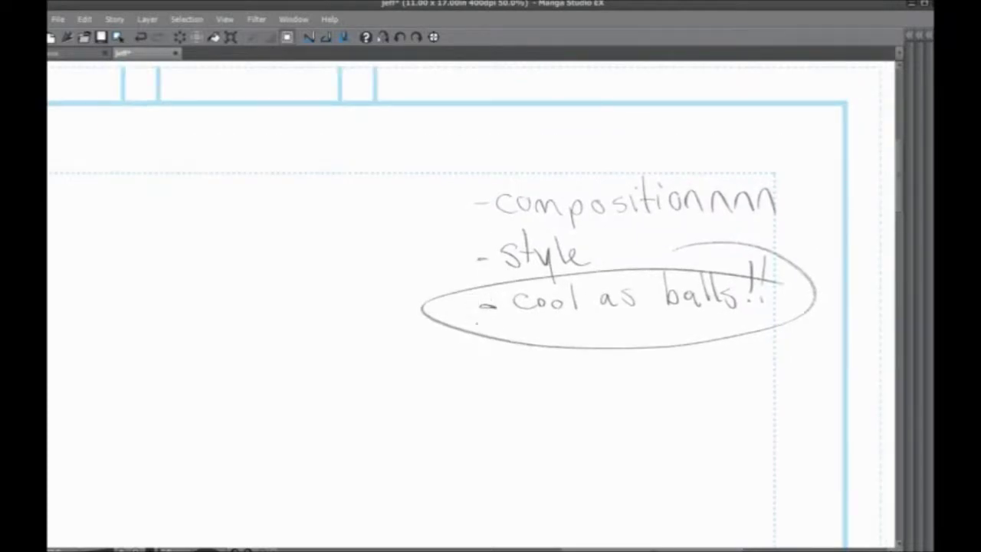
mouse_move(447, 304)
mouse_down()
mouse_move(431, 253)
mouse_move(506, 158)
mouse_move(500, 170)
mouse_up()
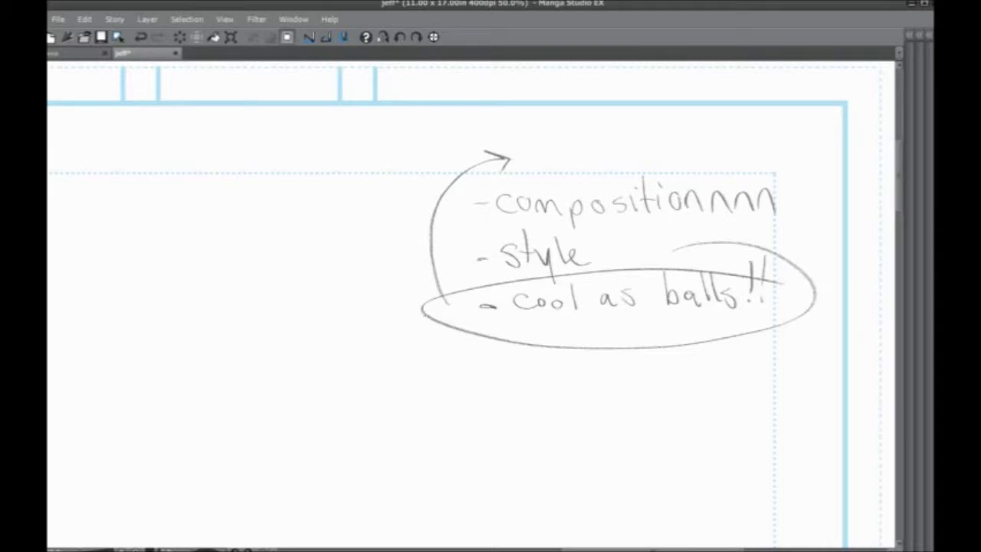
key(ctrl+z)
key(ctrl+z)
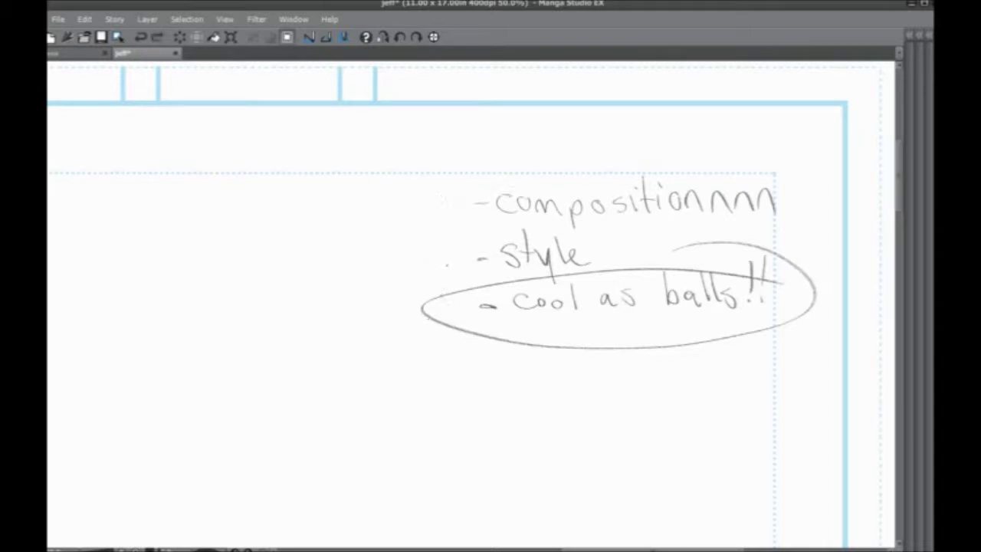
mouse_move(334, 347)
mouse_down()
mouse_move(408, 340)
mouse_move(437, 296)
mouse_up()
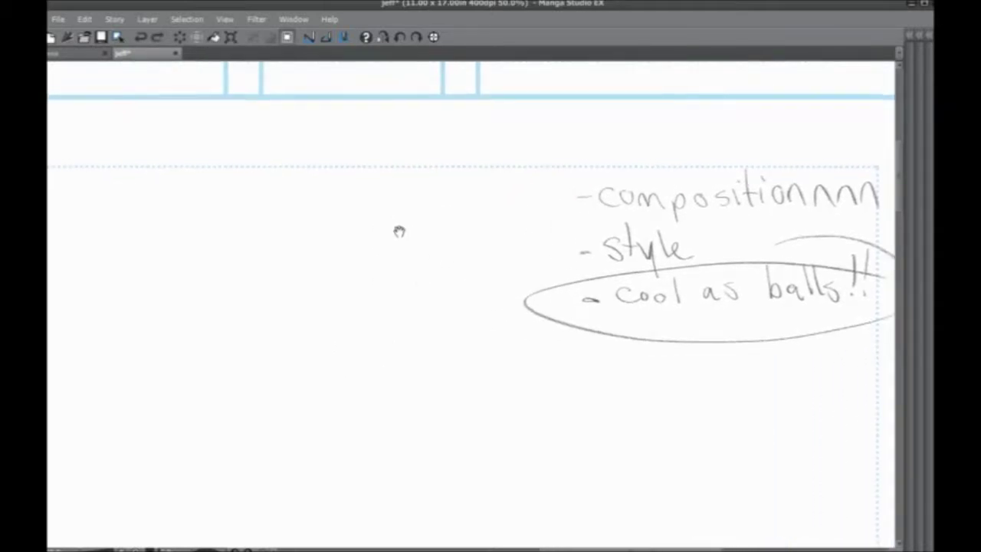
drag(399, 230, 363, 190)
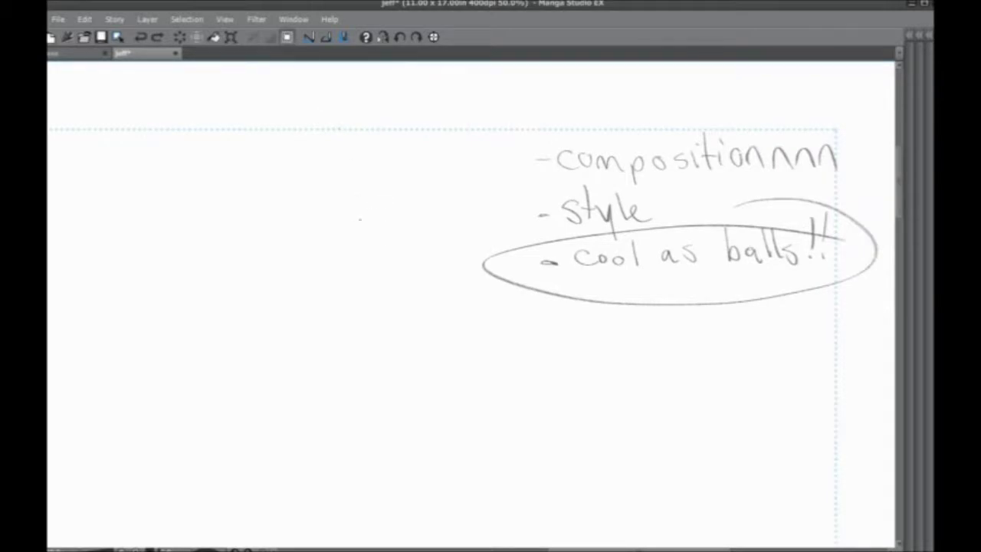
mouse_move(350, 203)
mouse_down()
mouse_move(357, 225)
mouse_move(340, 258)
mouse_up()
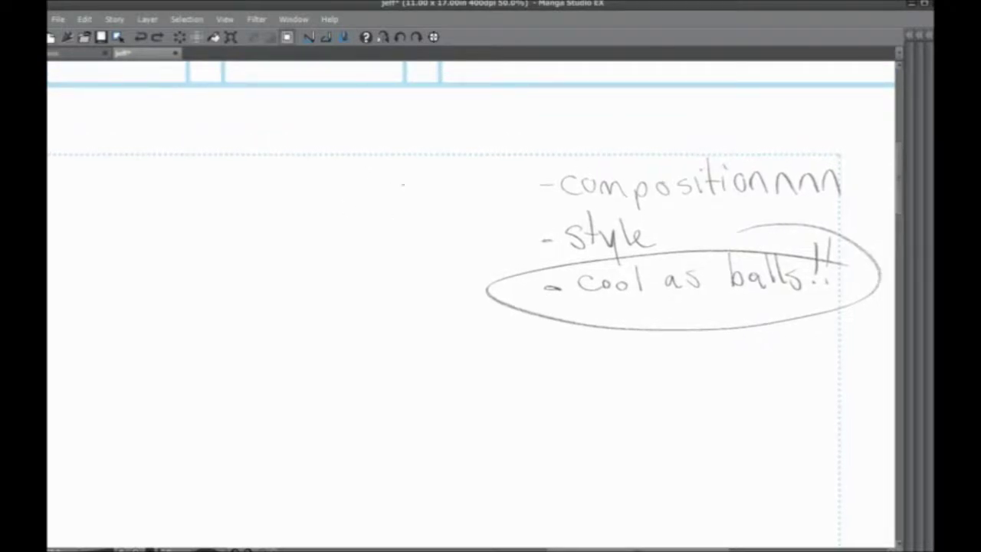
click(428, 173)
- Pencil the sagging top line between two pins, both side drapes and the curved hem
drag(428, 173, 276, 174)
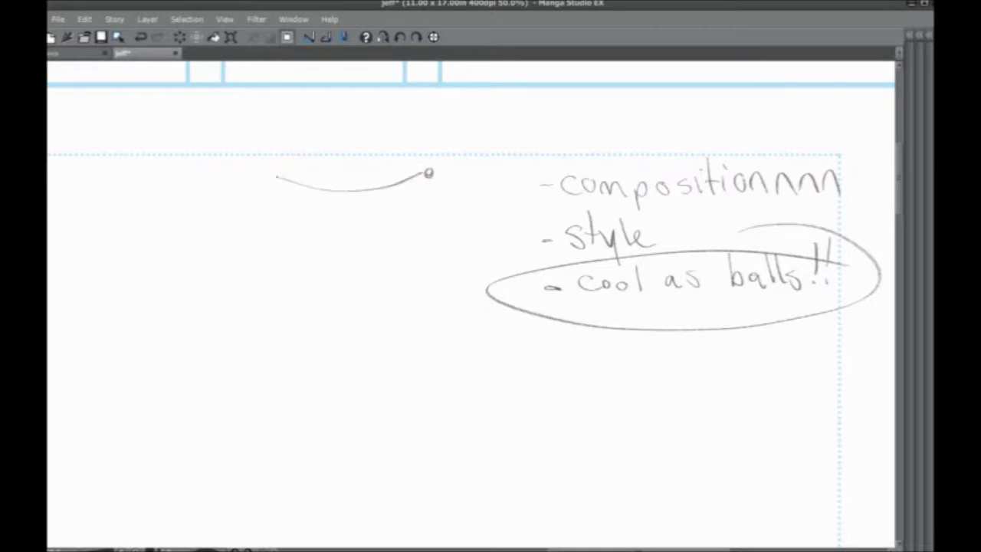
scroll(314, 260, down, 1)
mouse_move(433, 159)
mouse_down()
mouse_move(438, 304)
mouse_move(419, 329)
mouse_up()
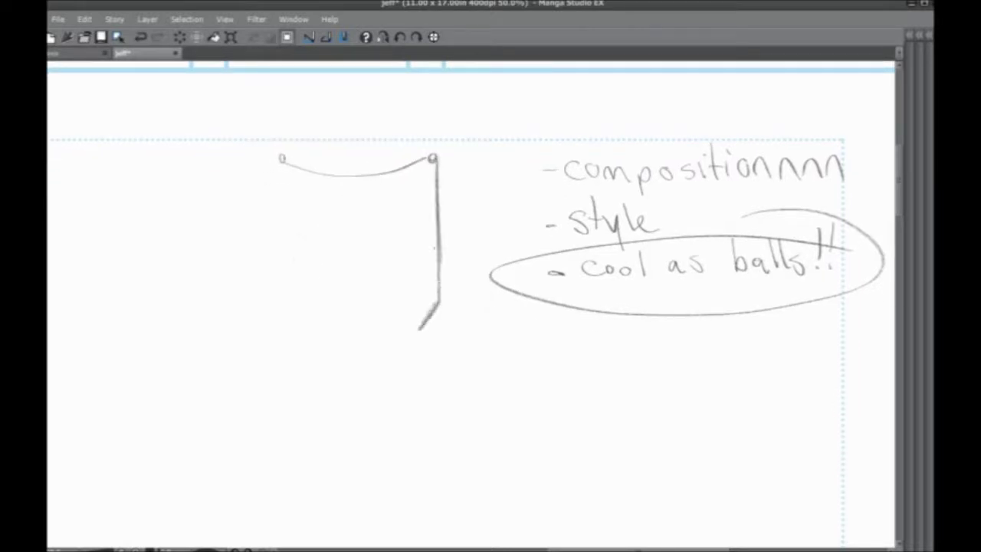
drag(431, 163, 405, 342)
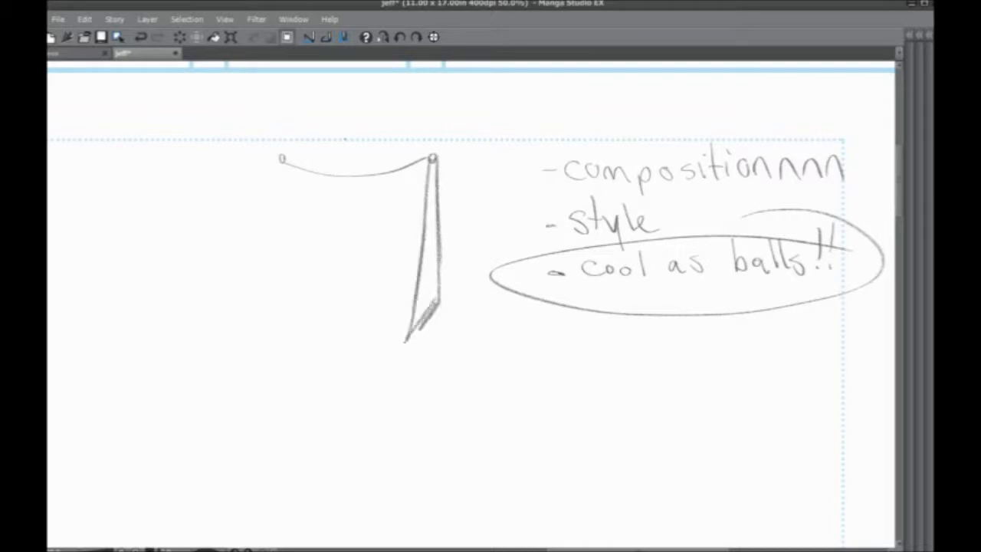
drag(342, 277, 388, 335)
mouse_move(328, 219)
mouse_down()
mouse_move(321, 366)
mouse_move(360, 393)
mouse_move(329, 254)
mouse_move(361, 392)
mouse_up()
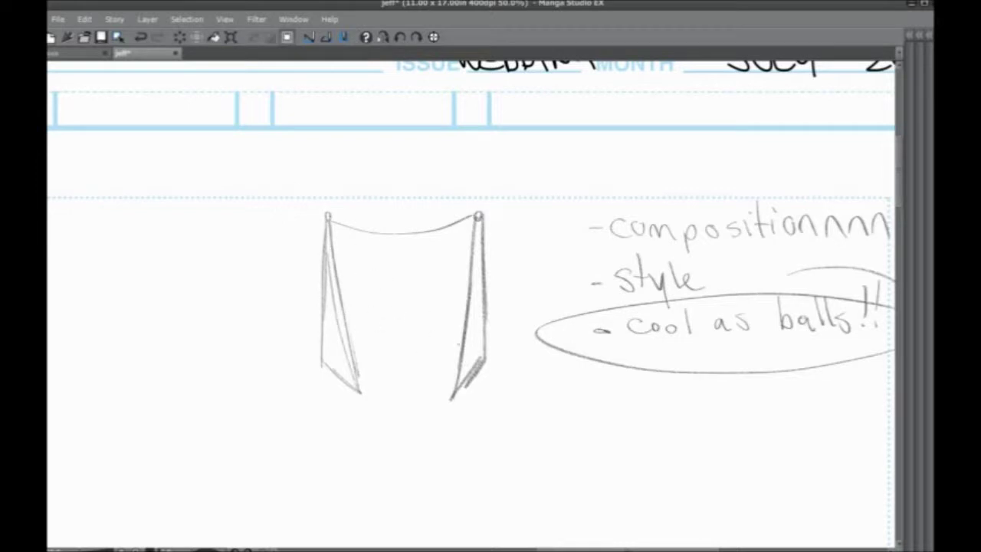
mouse_move(462, 339)
mouse_down()
mouse_move(354, 346)
mouse_move(364, 337)
mouse_up()
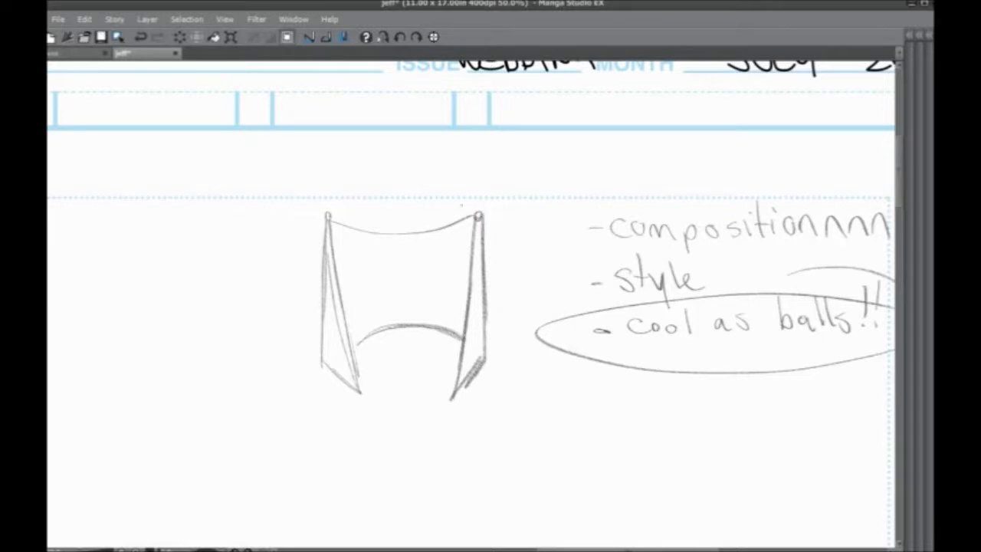
drag(366, 295, 369, 308)
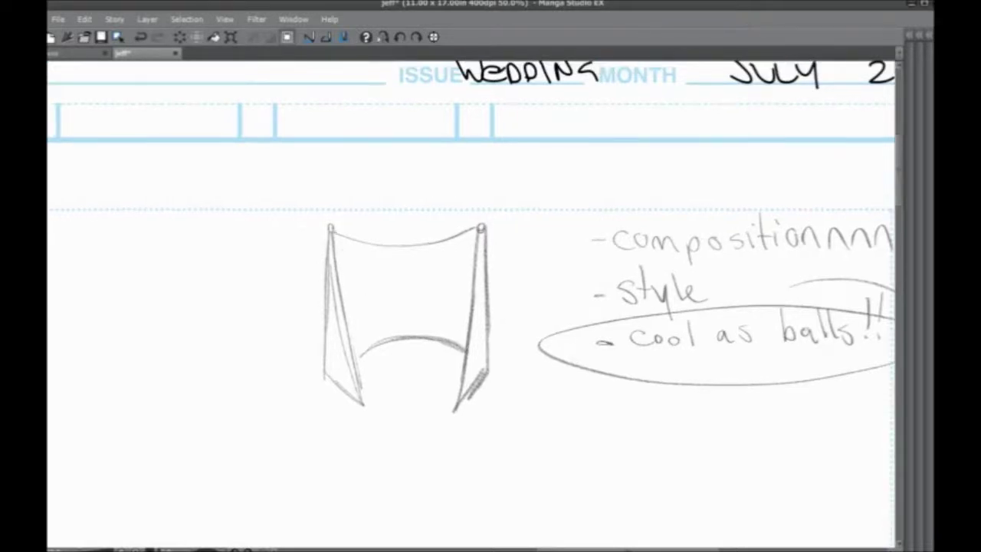
- Sketch fold and hatching strokes inside the drapes, then undo them
mouse_move(334, 236)
mouse_down()
mouse_move(328, 227)
mouse_move(384, 249)
mouse_move(366, 265)
mouse_move(362, 334)
mouse_up()
mouse_move(478, 232)
mouse_down()
mouse_move(446, 262)
mouse_move(453, 310)
mouse_up()
drag(476, 239, 460, 325)
key(ctrl+z)
key(ctrl+z)
key(ctrl+z)
key(ctrl+z)
key(ctrl+z)
key(ctrl+z)
- Redraw folds along the top edge and down both drapes, hatching the right drape
mouse_move(350, 240)
mouse_down()
mouse_move(395, 249)
mouse_move(366, 254)
mouse_move(450, 257)
mouse_up()
mouse_move(472, 233)
mouse_down()
mouse_move(446, 261)
mouse_move(454, 273)
mouse_up()
drag(451, 289, 444, 294)
drag(475, 253, 452, 341)
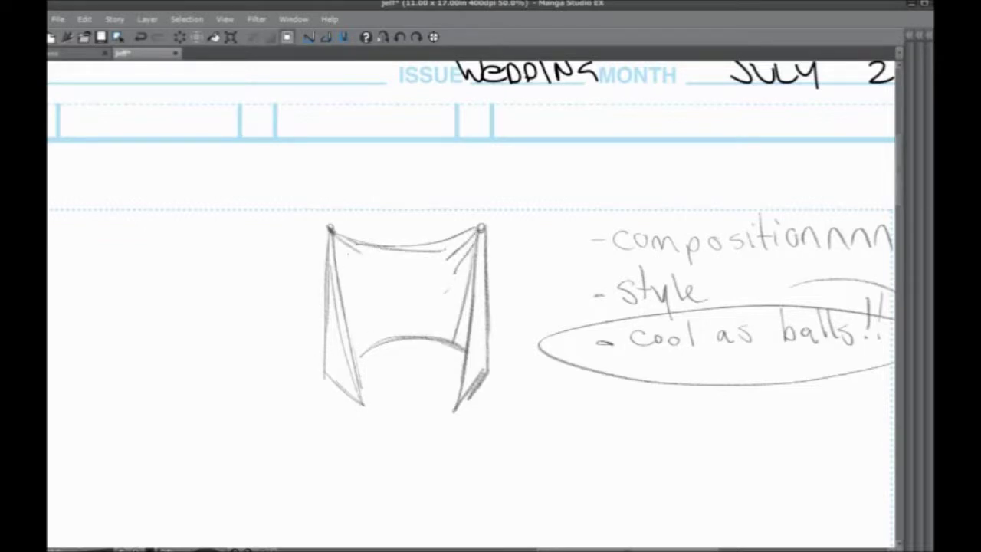
drag(335, 300, 336, 325)
drag(330, 232, 332, 372)
mouse_move(328, 244)
mouse_down()
mouse_move(330, 334)
mouse_move(353, 337)
mouse_up()
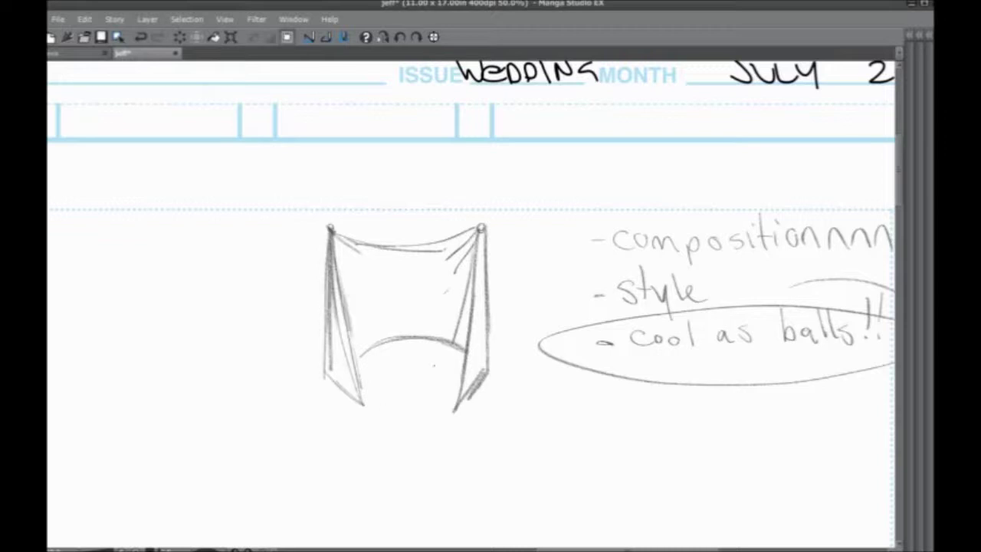
drag(481, 232, 484, 316)
mouse_move(438, 379)
mouse_down()
mouse_move(376, 319)
mouse_move(427, 266)
mouse_up()
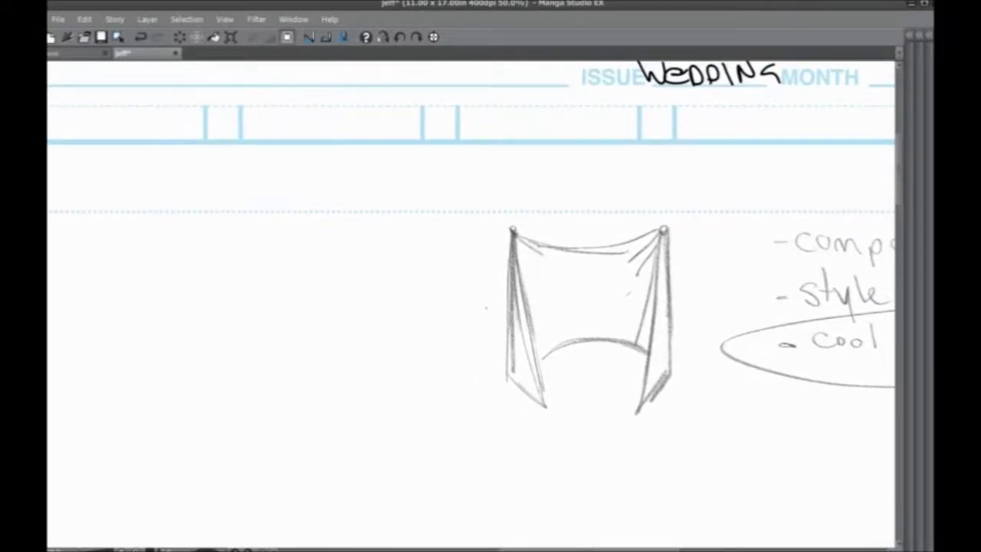
- Redraw the wedge left of the cloth with a doubled diagonal, an inner bump and darkened edges
mouse_move(466, 331)
mouse_down()
mouse_move(256, 247)
mouse_move(483, 198)
mouse_move(488, 320)
mouse_move(544, 306)
mouse_up()
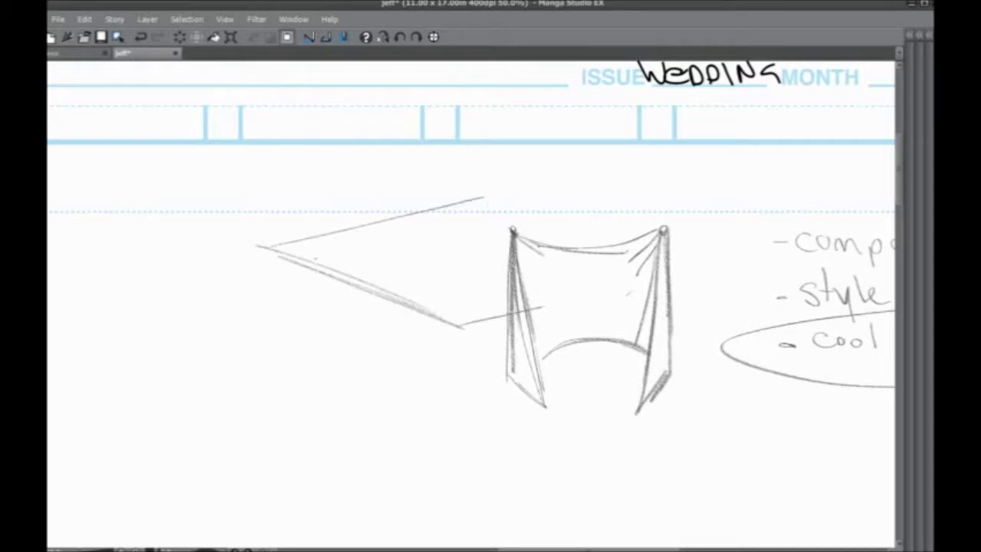
mouse_move(414, 305)
mouse_down()
mouse_move(395, 268)
mouse_move(334, 271)
mouse_move(341, 250)
mouse_move(428, 313)
mouse_up()
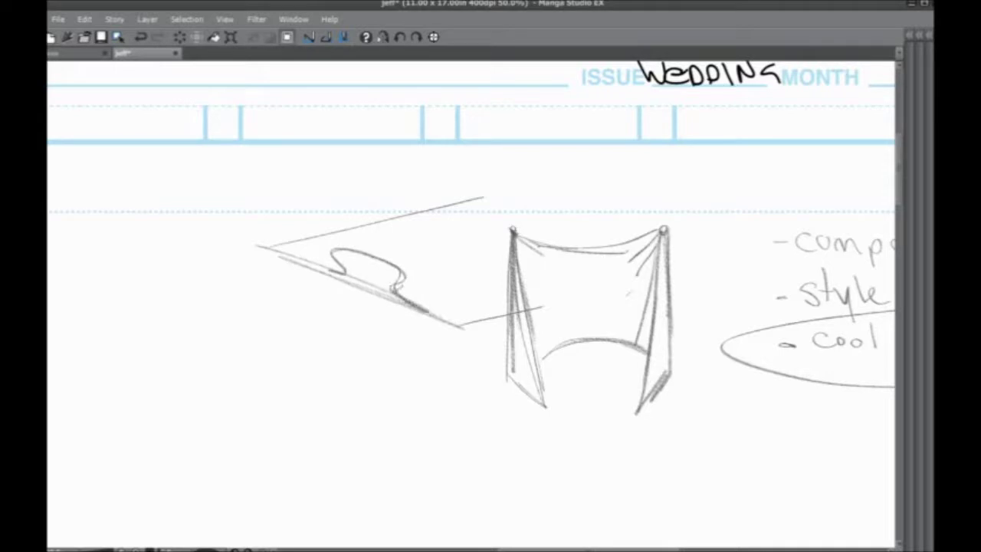
mouse_move(405, 272)
mouse_down()
mouse_move(391, 301)
mouse_move(471, 327)
mouse_move(521, 310)
mouse_up()
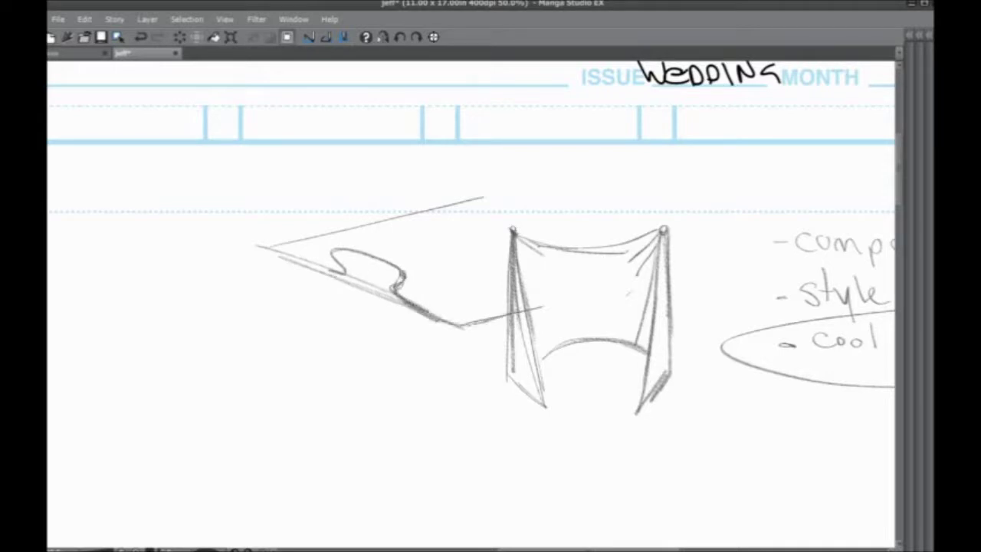
mouse_move(260, 247)
mouse_down()
mouse_move(341, 277)
mouse_move(348, 231)
mouse_move(479, 195)
mouse_up()
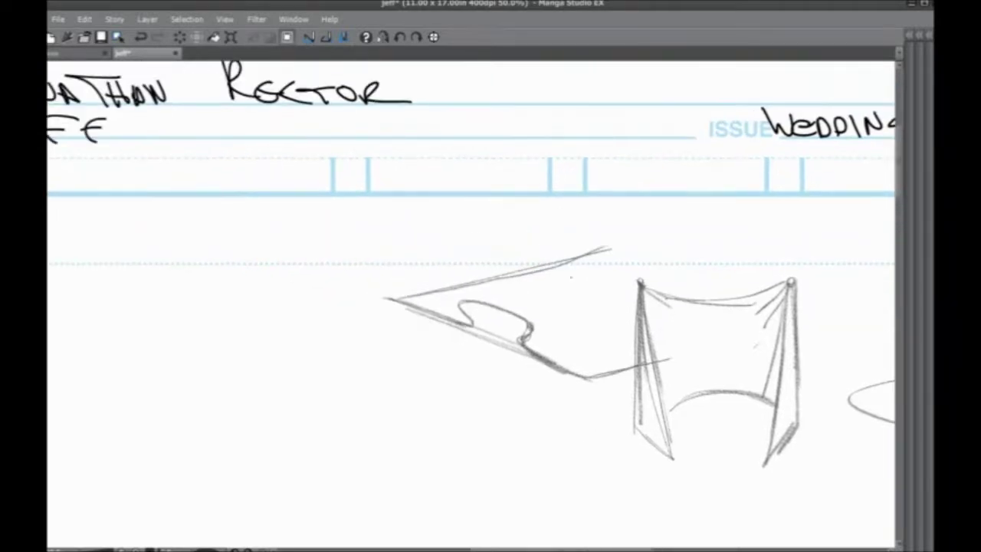
- Reshape the bump into a curled fold with diagonal fold lines and dense hatching along its top
drag(468, 300, 635, 261)
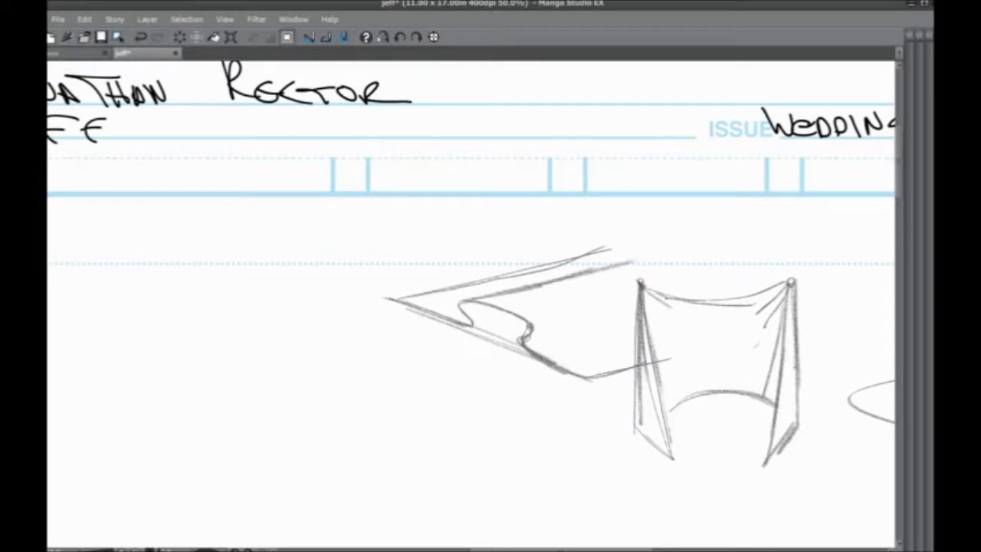
drag(536, 329, 622, 292)
drag(565, 317, 636, 287)
drag(472, 323, 635, 270)
mouse_move(529, 302)
mouse_down()
mouse_move(641, 260)
mouse_move(592, 293)
mouse_move(633, 277)
mouse_up()
- Shade inside the curl and under the left fold, erasing a stray lower-edge line
drag(495, 300, 460, 285)
drag(486, 324, 476, 316)
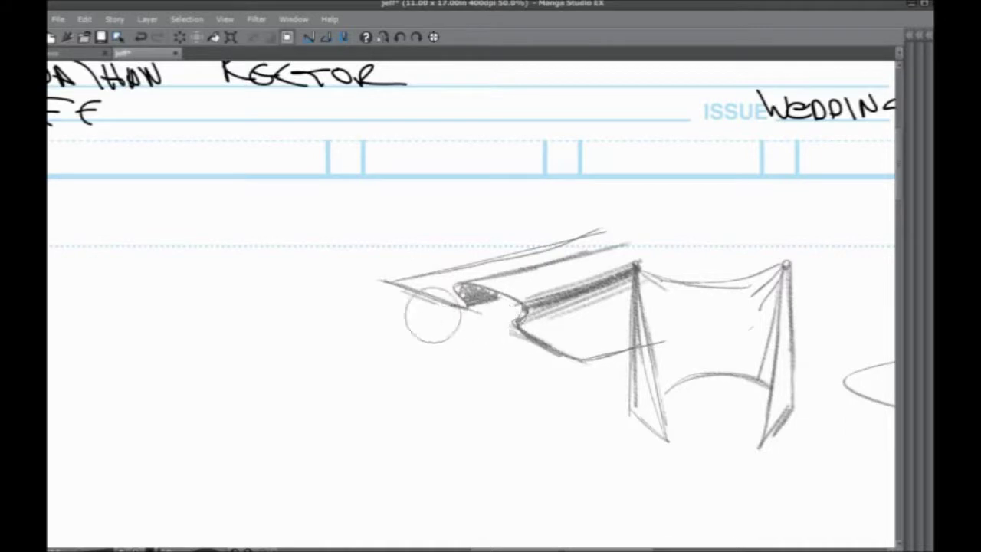
drag(420, 335, 333, 312)
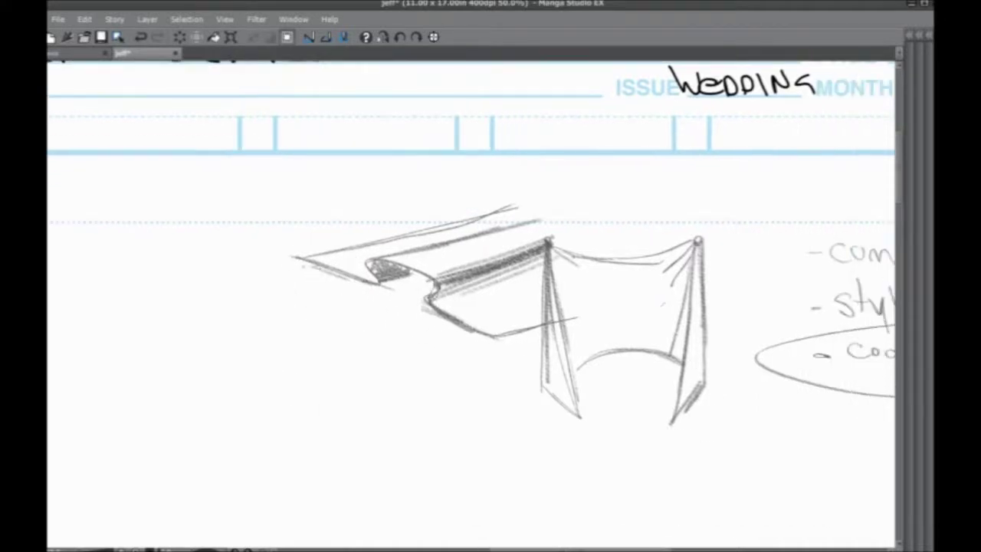
mouse_move(311, 275)
mouse_down()
mouse_move(440, 324)
mouse_move(428, 293)
mouse_move(475, 339)
mouse_up()
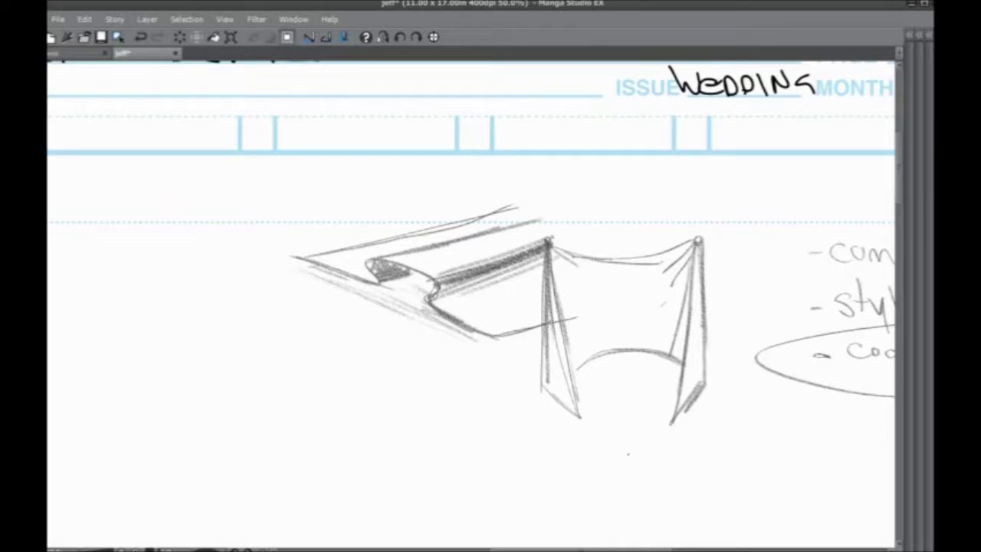
mouse_move(314, 406)
mouse_down()
mouse_move(340, 344)
mouse_move(384, 361)
mouse_move(398, 386)
mouse_move(376, 396)
mouse_move(307, 327)
mouse_move(316, 143)
mouse_move(412, 284)
mouse_up()
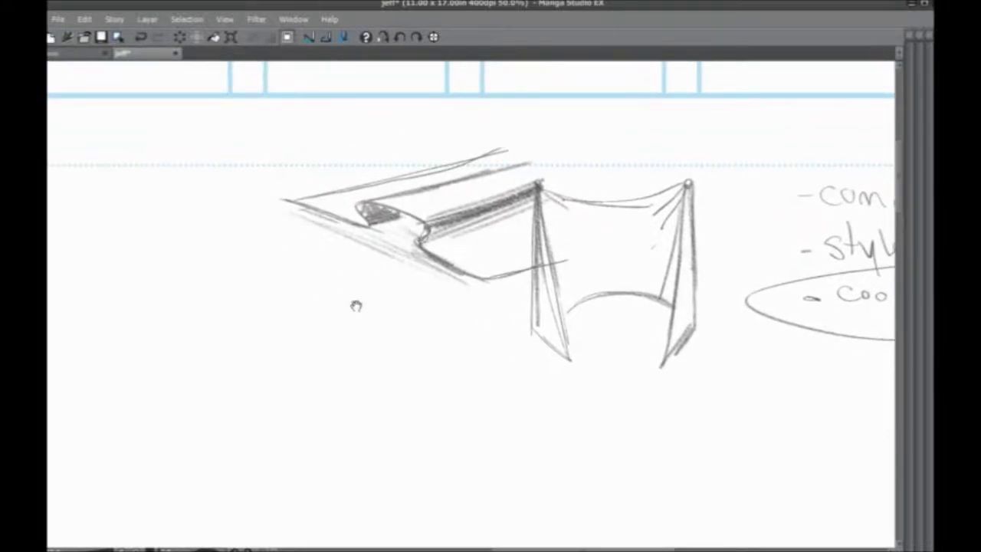
drag(355, 305, 361, 293)
- Finish the large circle around the hanging figure and add small hair strokes at the pole top
drag(678, 132, 721, 167)
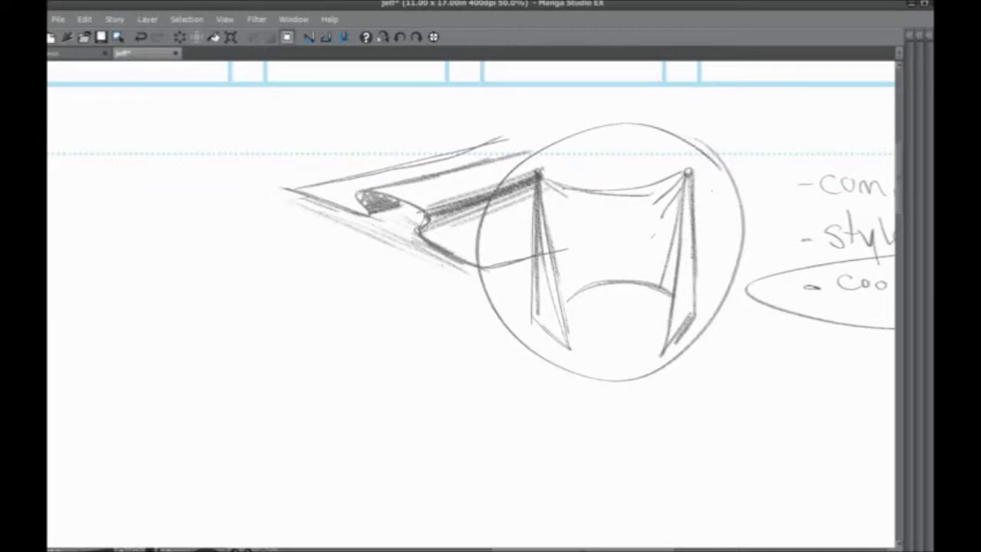
drag(541, 171, 553, 158)
mouse_move(460, 307)
mouse_down()
mouse_move(494, 304)
mouse_move(491, 350)
mouse_move(441, 414)
mouse_move(159, 261)
mouse_move(184, 376)
mouse_move(273, 405)
mouse_move(285, 332)
mouse_move(358, 335)
mouse_move(432, 301)
mouse_move(337, 327)
mouse_move(380, 246)
mouse_up()
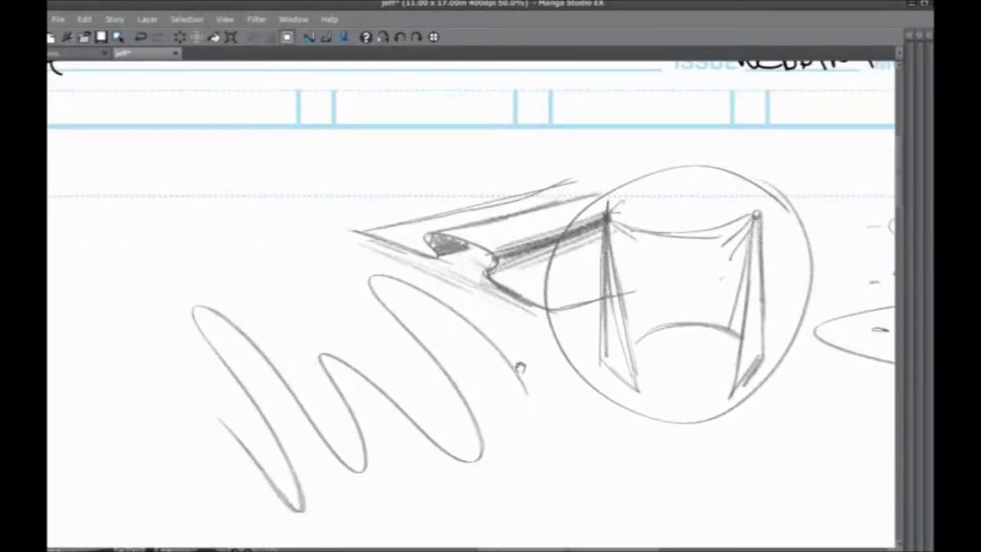
- Erase the shaded folded wing sketch
mouse_move(519, 373)
mouse_down()
mouse_move(535, 417)
mouse_move(497, 416)
mouse_move(566, 115)
mouse_move(558, 60)
mouse_up()
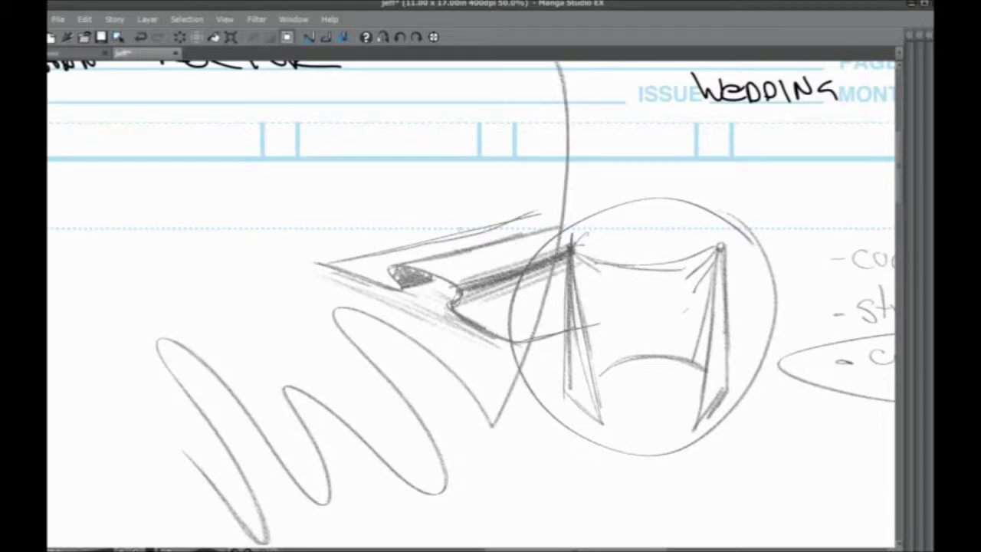
mouse_move(537, 238)
mouse_down()
mouse_move(529, 307)
mouse_move(478, 329)
mouse_move(394, 276)
mouse_up()
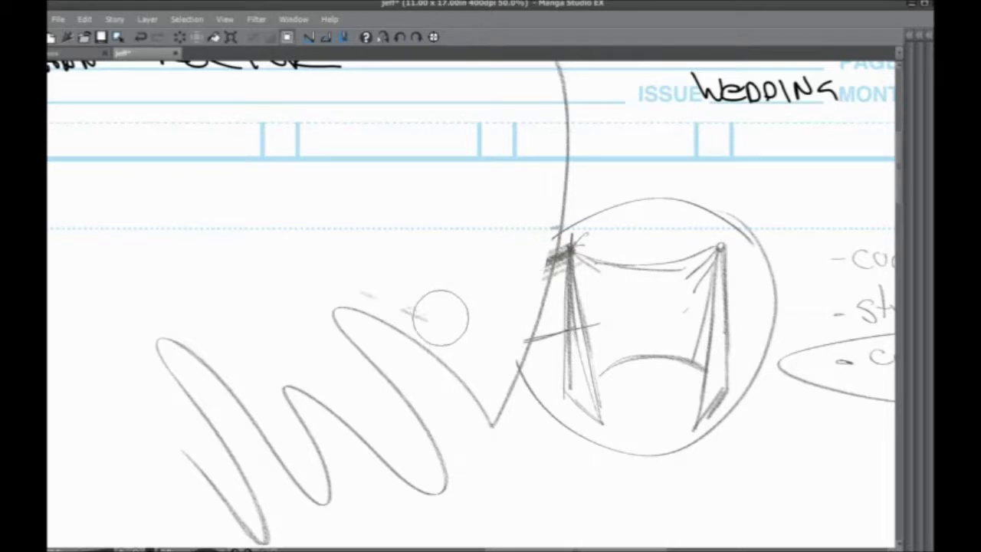
scroll(464, 252, up, 2)
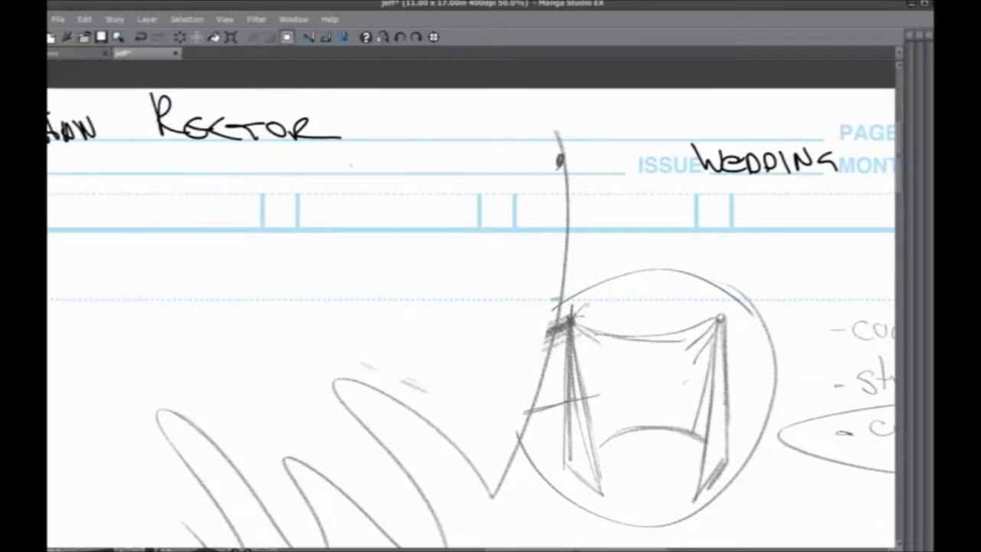
mouse_move(465, 307)
mouse_down()
mouse_move(509, 258)
mouse_move(493, 286)
mouse_up()
- Draw long wavy strokes rising toward the header, undoing the misfired ones
mouse_move(360, 348)
mouse_down()
mouse_move(406, 316)
mouse_move(583, 129)
mouse_up()
mouse_move(378, 328)
mouse_down()
mouse_move(466, 252)
mouse_move(437, 289)
mouse_up()
mouse_move(372, 387)
mouse_down()
mouse_move(391, 331)
mouse_move(594, 121)
mouse_up()
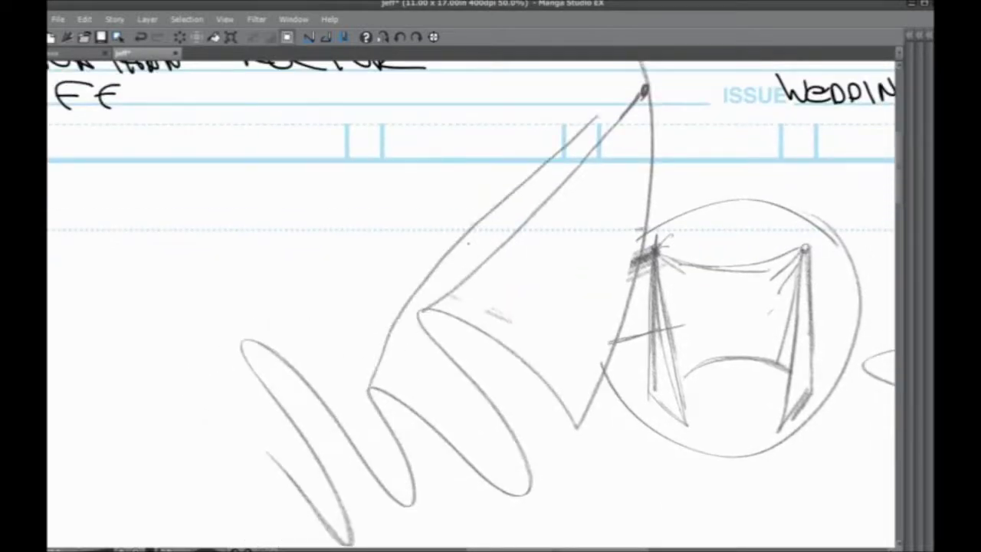
key(ctrl+z)
mouse_move(449, 298)
mouse_down()
mouse_move(644, 88)
mouse_move(627, 116)
mouse_up()
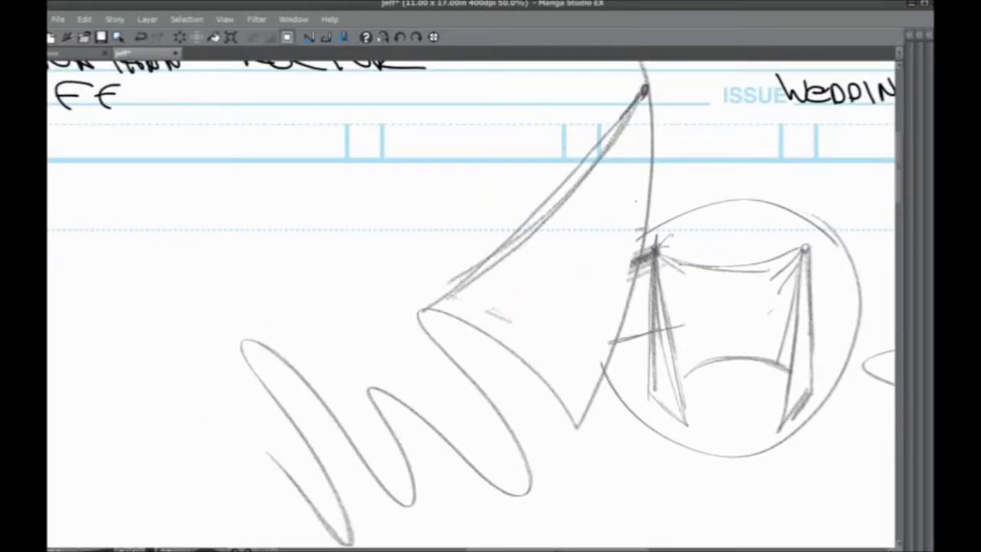
mouse_move(374, 391)
mouse_down()
mouse_move(509, 316)
mouse_move(646, 77)
mouse_up()
key(ctrl+z)
- Hatch the lower wave and trace the cone's long upper edge up to its tip
drag(381, 388, 447, 353)
drag(368, 321, 462, 345)
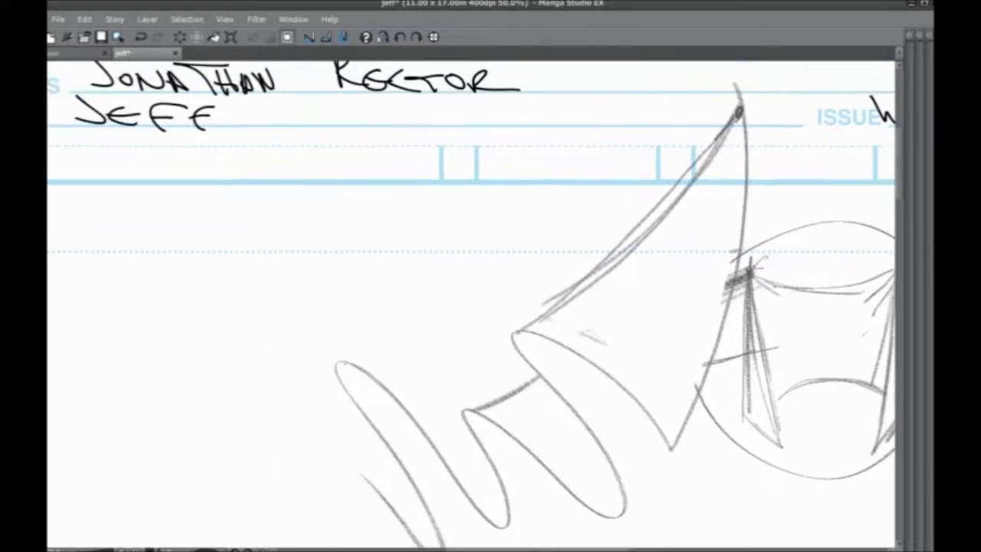
drag(344, 362, 680, 178)
drag(735, 109, 588, 246)
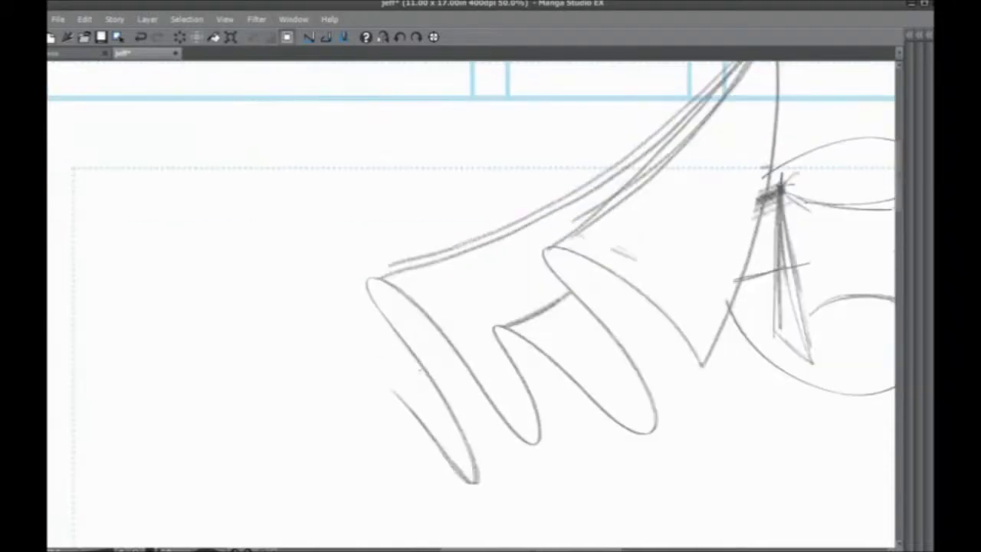
- Shade along the right cone's edge and darken the left cone's lower edge, discarding trial strokes
mouse_move(652, 395)
mouse_down()
mouse_move(482, 403)
mouse_move(422, 462)
mouse_up()
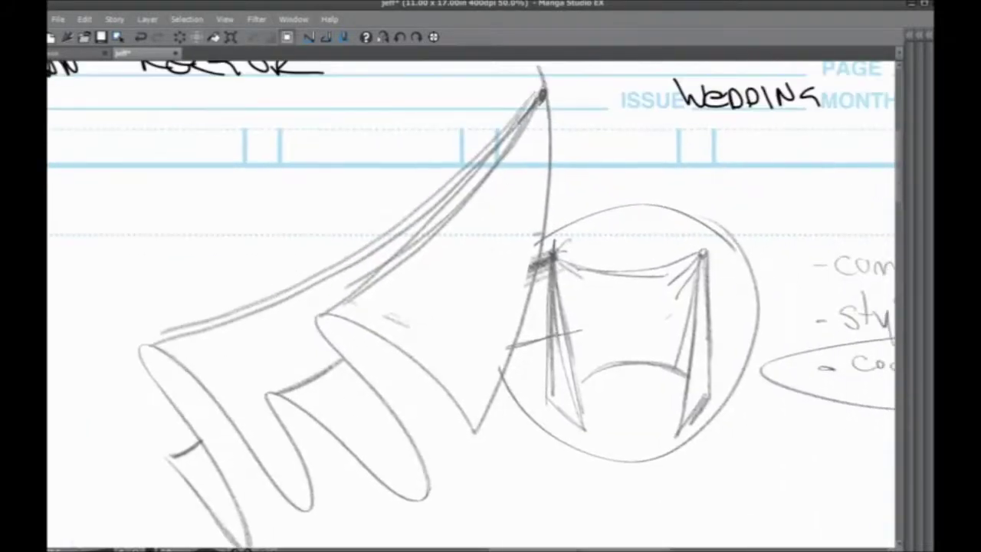
drag(434, 497, 526, 265)
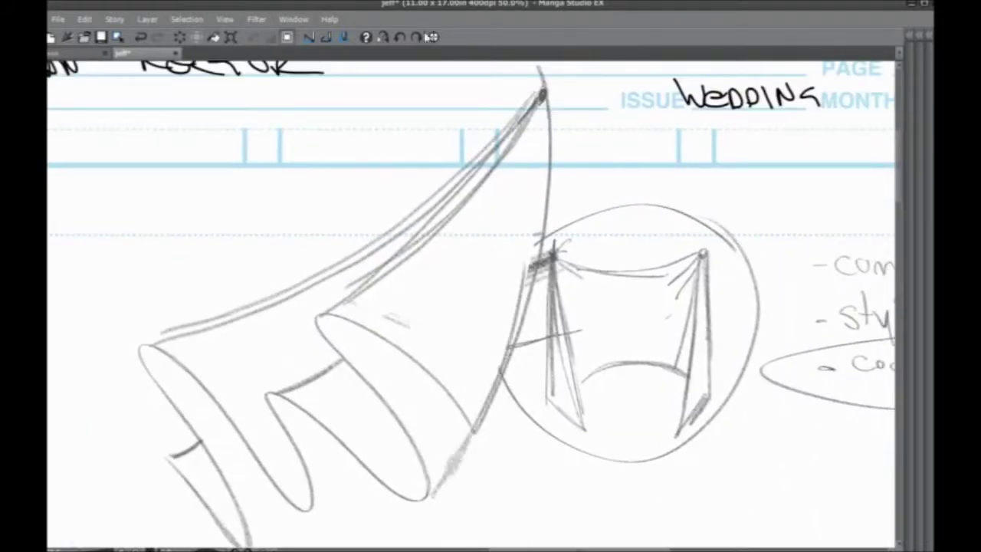
key(ctrl+z)
drag(428, 497, 525, 130)
key(ctrl+z)
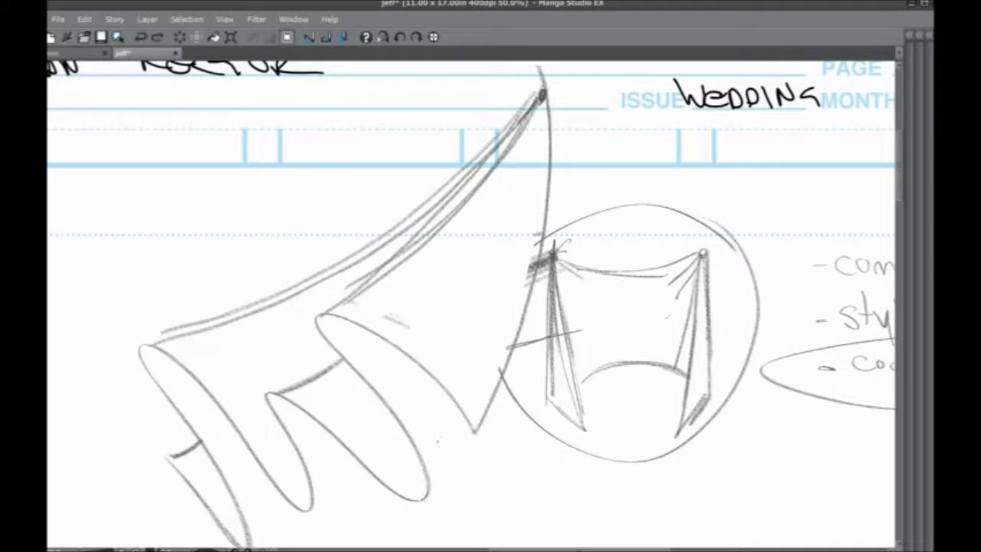
drag(430, 488, 452, 406)
drag(460, 345, 542, 312)
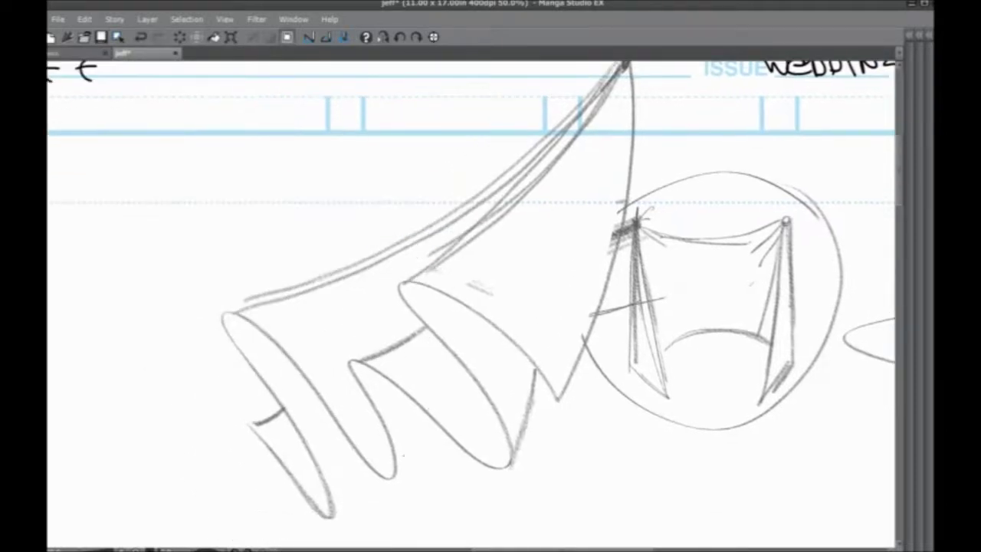
drag(400, 475, 428, 422)
drag(337, 515, 370, 469)
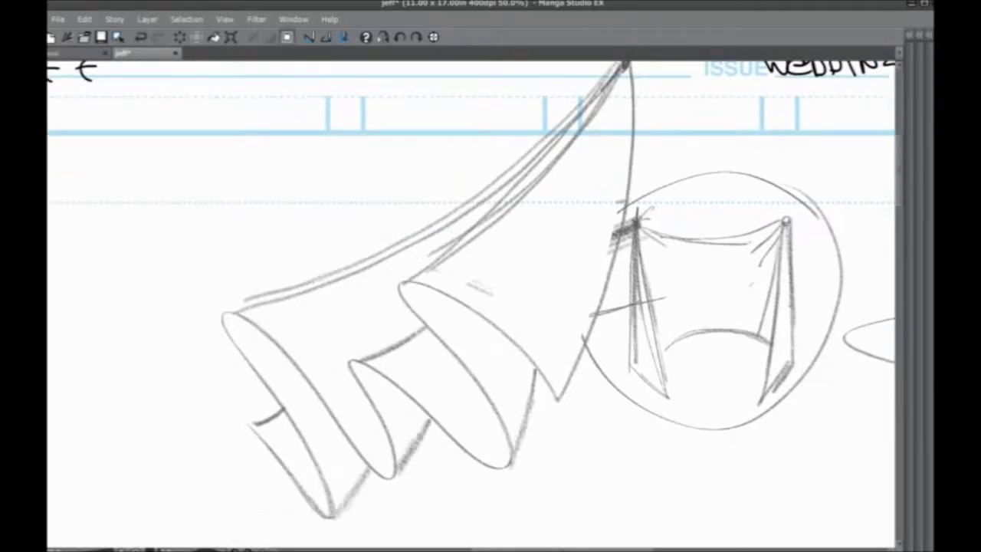
- Hatch the inner edge of the middle cone
mouse_move(265, 445)
mouse_down()
mouse_move(204, 394)
mouse_move(317, 388)
mouse_up()
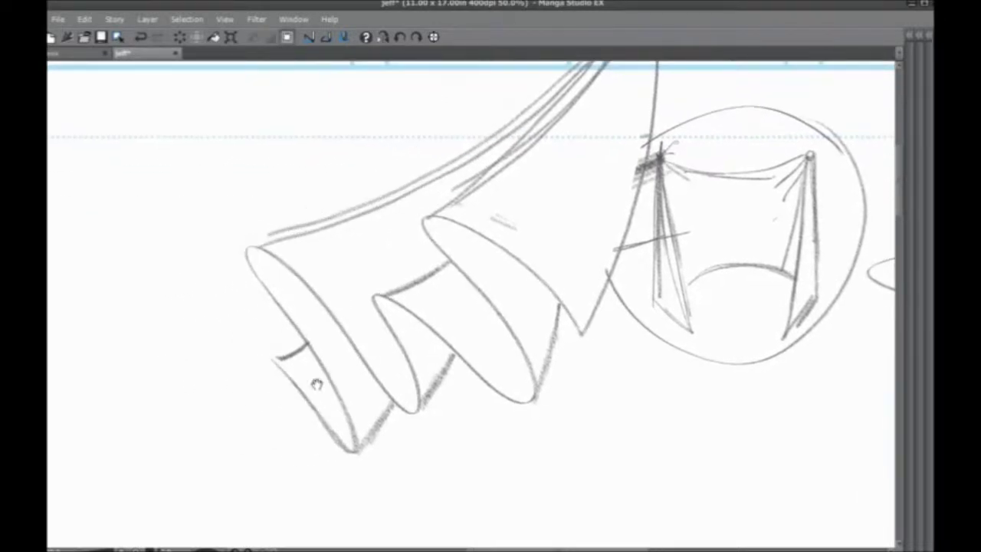
mouse_move(240, 449)
mouse_down()
mouse_move(301, 390)
mouse_move(304, 462)
mouse_up()
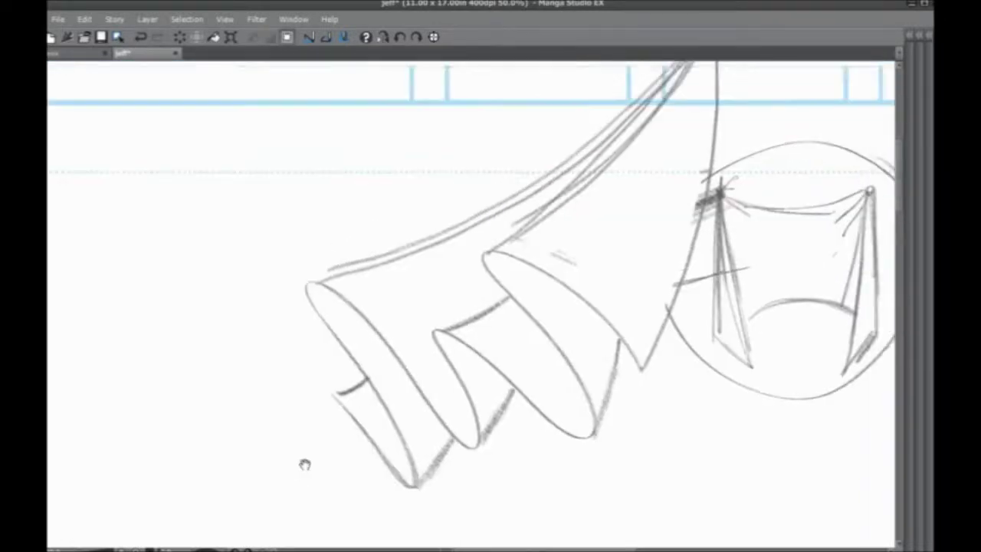
mouse_move(313, 417)
mouse_down()
mouse_move(361, 375)
mouse_move(368, 419)
mouse_up()
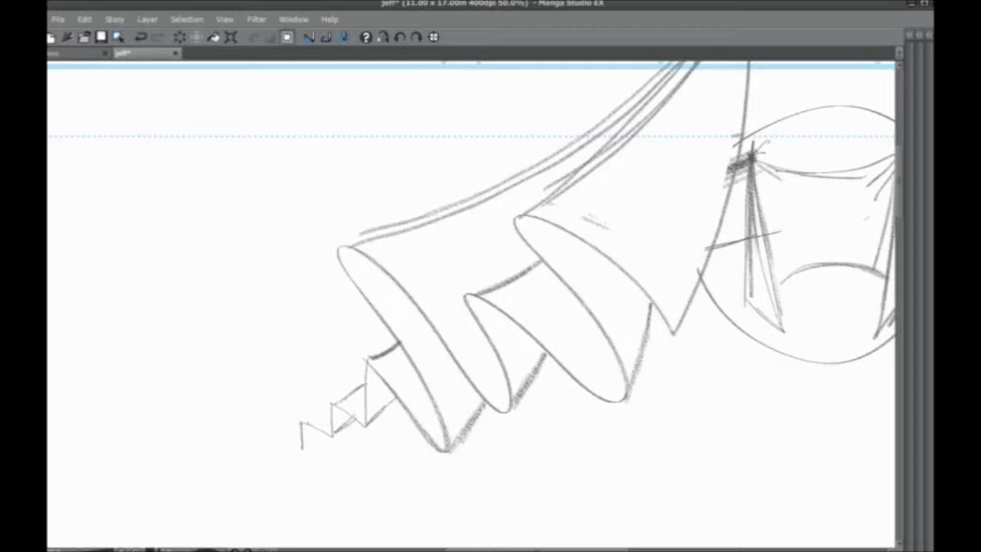
drag(286, 289, 206, 375)
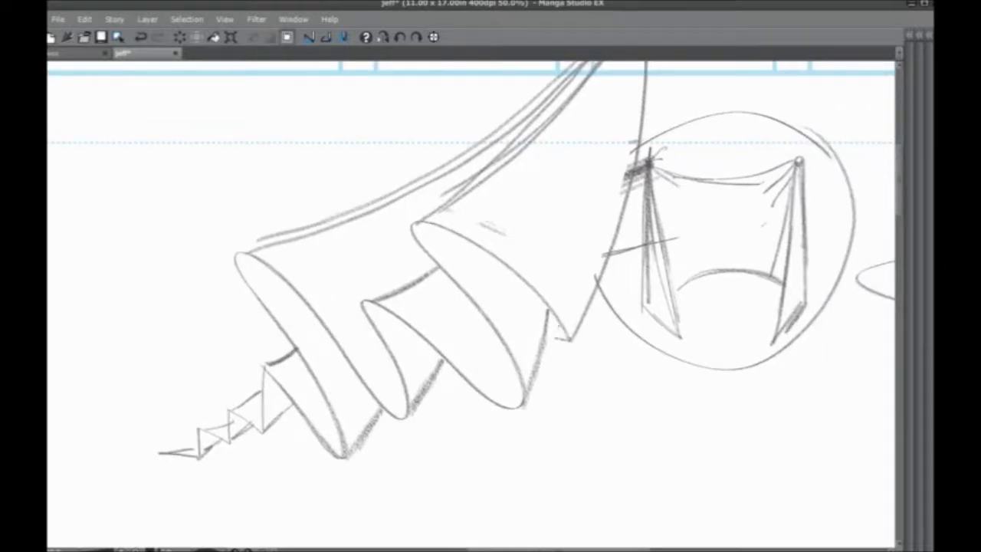
mouse_move(555, 342)
mouse_down()
mouse_move(592, 382)
mouse_move(595, 290)
mouse_up()
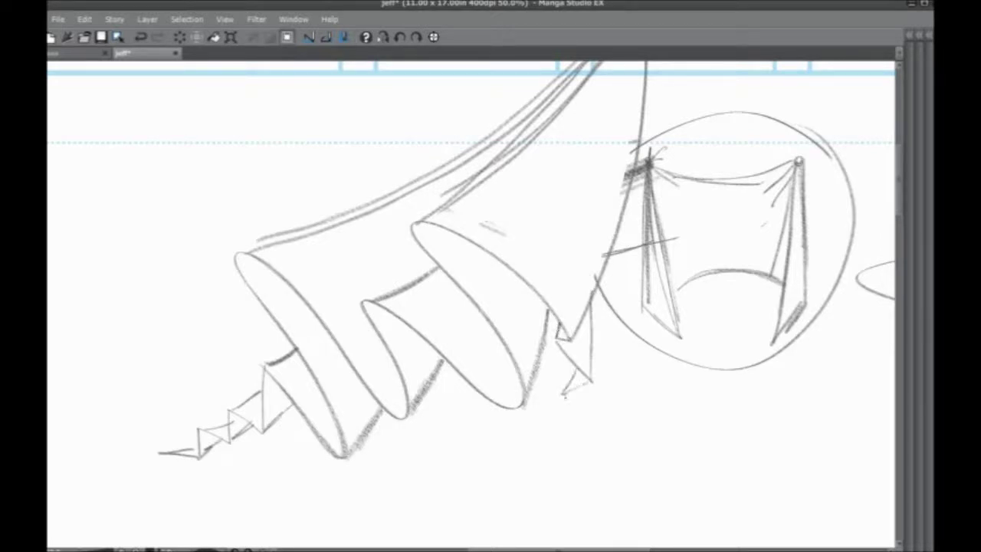
mouse_move(434, 227)
mouse_down()
mouse_move(532, 299)
mouse_move(552, 329)
mouse_up()
drag(440, 244, 541, 364)
drag(467, 271, 534, 376)
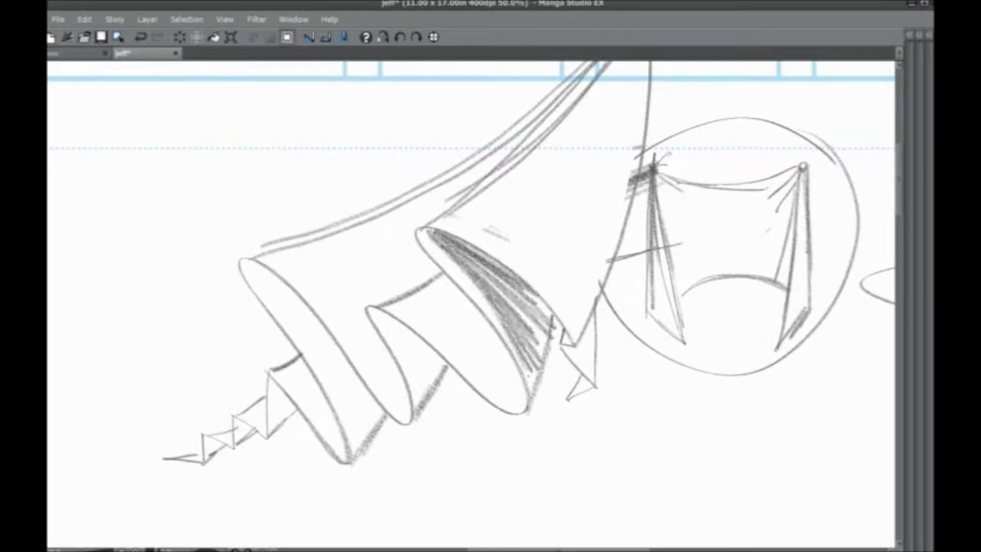
- Fill the small cone and left cone interiors with dense hatching
drag(377, 310, 443, 376)
drag(386, 328, 429, 399)
mouse_move(257, 270)
mouse_down()
mouse_move(357, 372)
mouse_move(368, 427)
mouse_move(357, 423)
mouse_up()
drag(270, 285, 354, 439)
drag(233, 378, 220, 427)
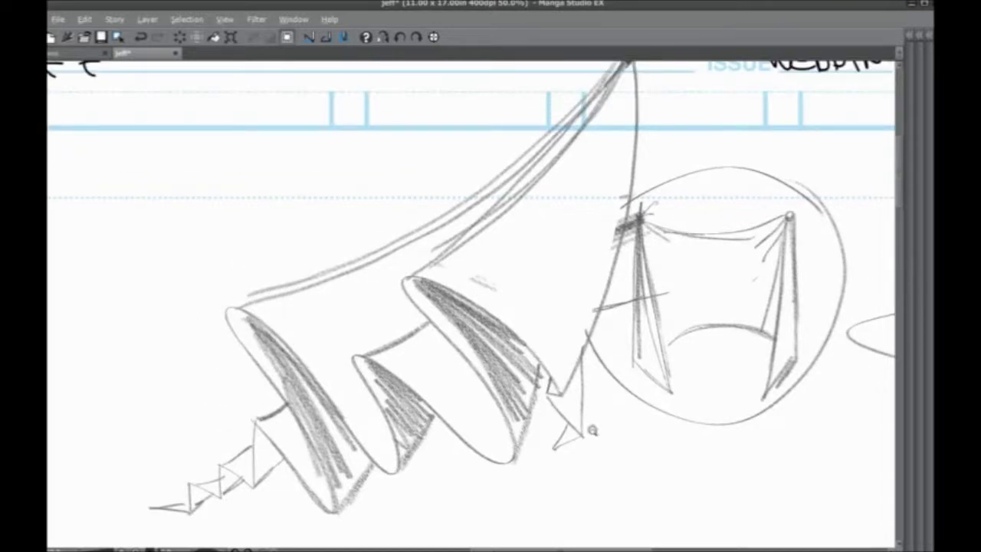
- Pan with the hand tool to bring the handwritten notes into view
key(alt)
drag(508, 422, 273, 280)
drag(418, 424, 324, 329)
mouse_move(429, 375)
mouse_down()
mouse_move(374, 371)
mouse_move(400, 375)
mouse_move(395, 352)
mouse_up()
- Rough in a new figure below the notes: a top arc and a tapered body
drag(536, 313, 478, 288)
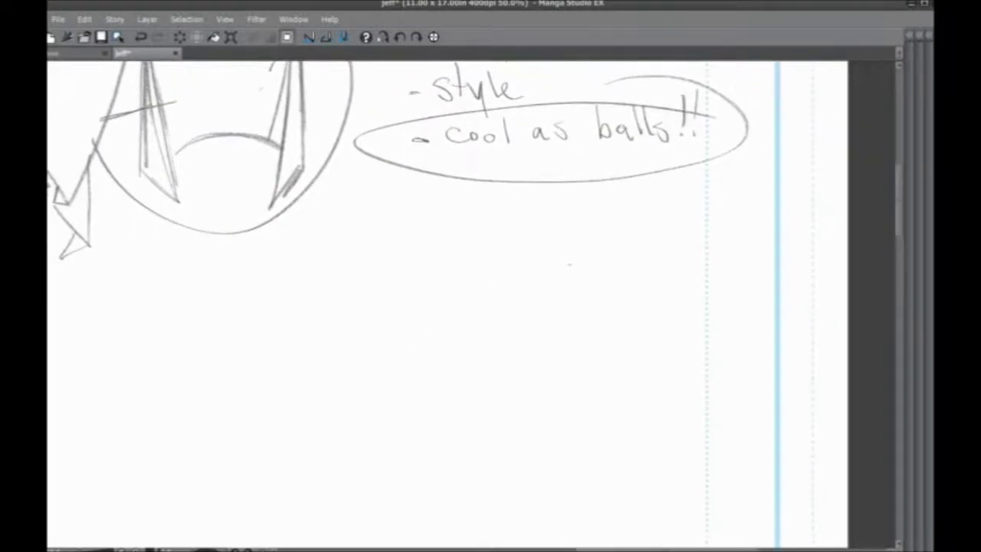
drag(560, 273, 560, 242)
mouse_move(460, 267)
mouse_down()
mouse_move(546, 265)
mouse_move(441, 267)
mouse_up()
mouse_move(533, 294)
mouse_down()
mouse_move(528, 259)
mouse_move(544, 311)
mouse_up()
drag(540, 235, 541, 337)
drag(540, 258, 514, 438)
drag(537, 337, 507, 483)
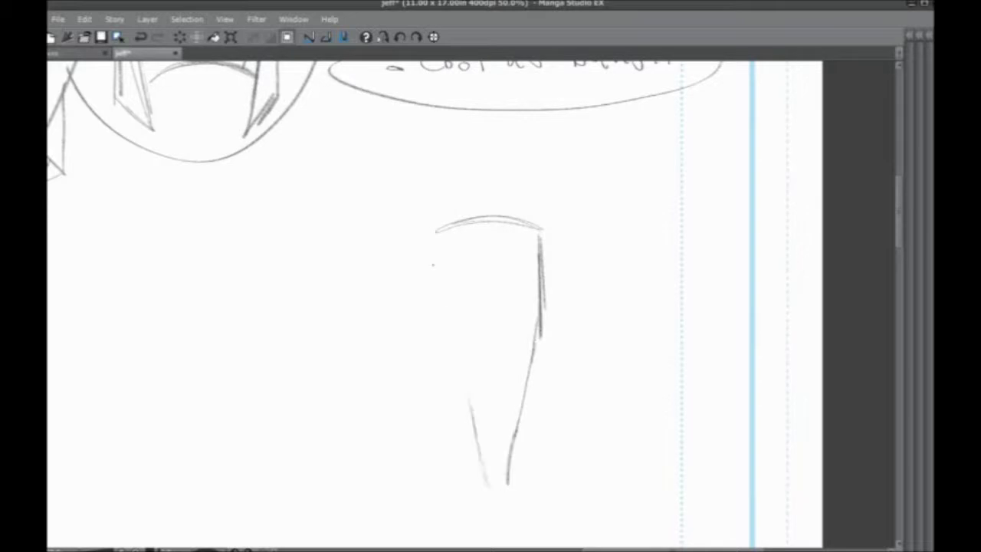
drag(432, 230, 487, 488)
drag(442, 276, 460, 410)
mouse_move(476, 218)
mouse_down()
mouse_move(488, 487)
mouse_move(471, 204)
mouse_move(494, 207)
mouse_up()
- Sketch the figure's small head, shoulder line with arcs, and a waist line
drag(471, 204, 490, 207)
mouse_move(433, 241)
mouse_down()
mouse_move(508, 217)
mouse_move(540, 225)
mouse_up()
mouse_move(540, 230)
mouse_down()
mouse_move(552, 277)
mouse_move(540, 268)
mouse_up()
mouse_move(500, 226)
mouse_down()
mouse_move(554, 231)
mouse_move(560, 261)
mouse_up()
mouse_move(459, 242)
mouse_down()
mouse_move(543, 223)
mouse_move(514, 220)
mouse_up()
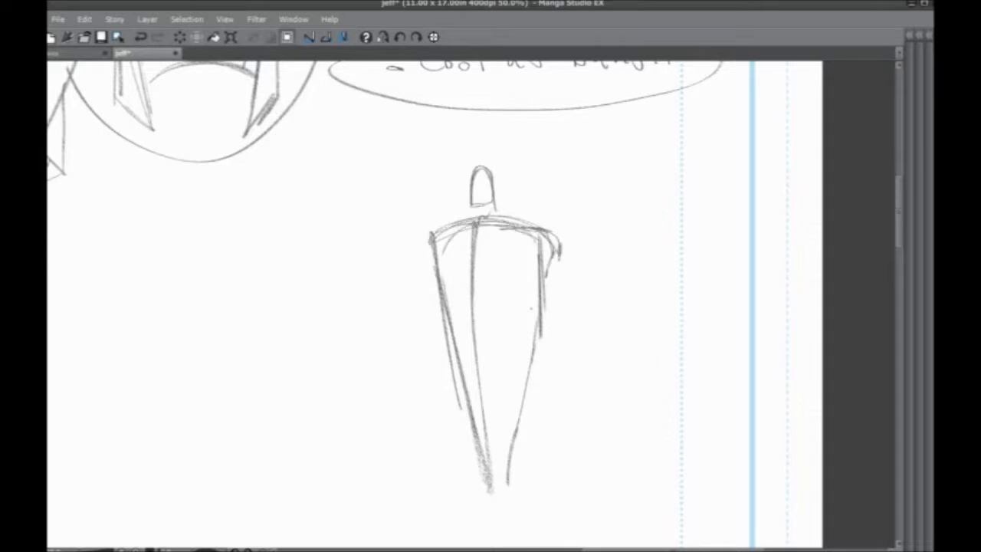
drag(434, 304, 537, 289)
- Add a pelvis arc and V, taper the body to a point, and draw the right leg and hanging arm
drag(457, 332, 527, 328)
drag(527, 338, 500, 379)
drag(456, 339, 498, 379)
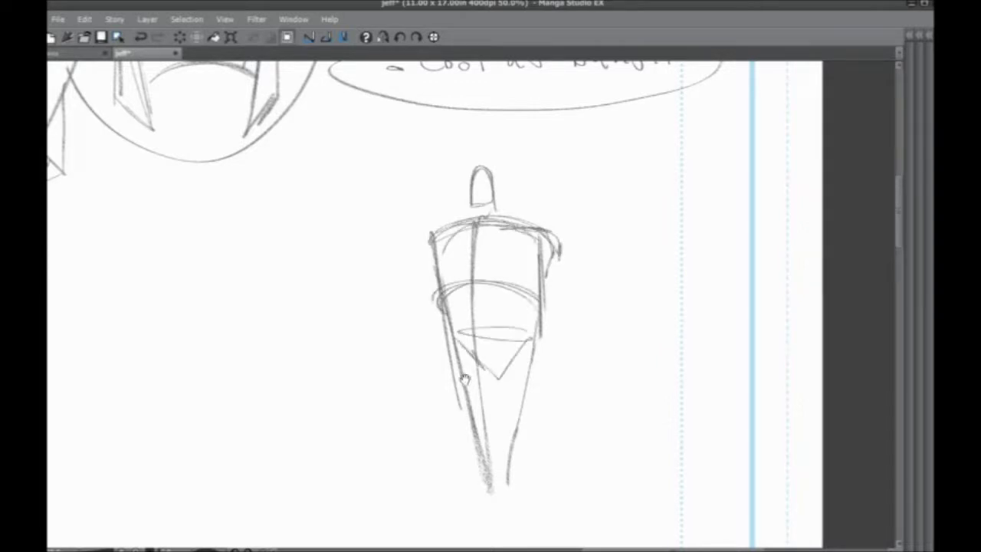
mouse_move(490, 322)
mouse_down()
mouse_move(470, 279)
mouse_move(503, 289)
mouse_up()
mouse_move(434, 295)
mouse_down()
mouse_move(505, 285)
mouse_move(460, 405)
mouse_move(483, 516)
mouse_up()
drag(488, 345, 482, 528)
drag(512, 277, 486, 514)
mouse_move(521, 222)
mouse_down()
mouse_move(495, 442)
mouse_move(519, 250)
mouse_move(546, 295)
mouse_move(520, 353)
mouse_move(512, 302)
mouse_up()
- Lengthen the arms on both sides and add strokes along the figure's right side
drag(413, 204, 426, 329)
drag(415, 235, 430, 333)
drag(340, 327, 341, 360)
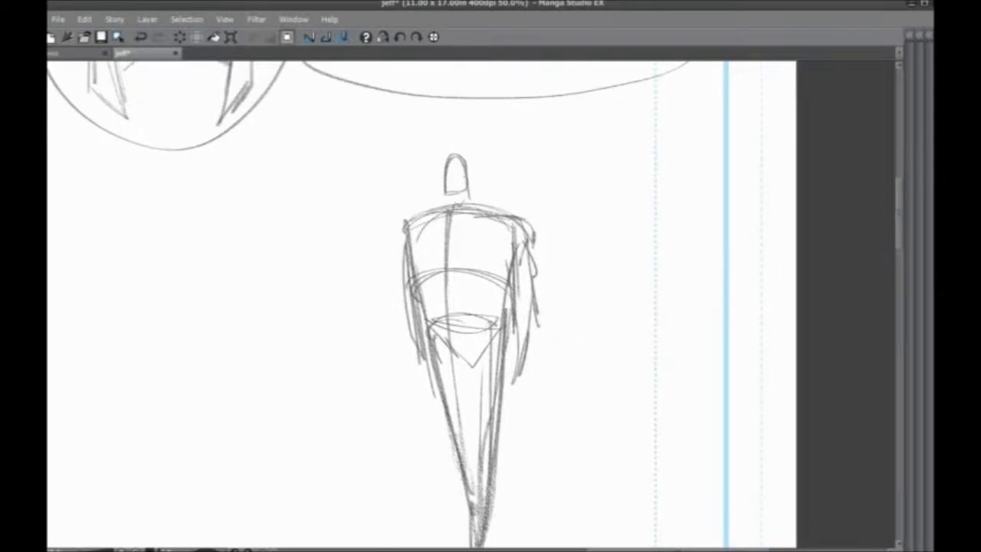
mouse_move(398, 346)
mouse_down()
mouse_move(360, 354)
mouse_move(391, 255)
mouse_up()
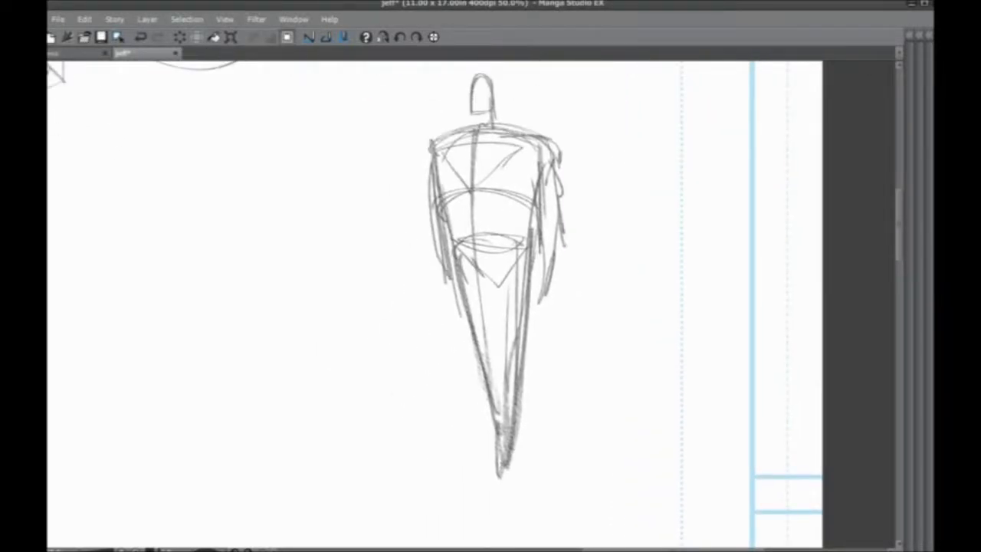
drag(383, 153, 548, 502)
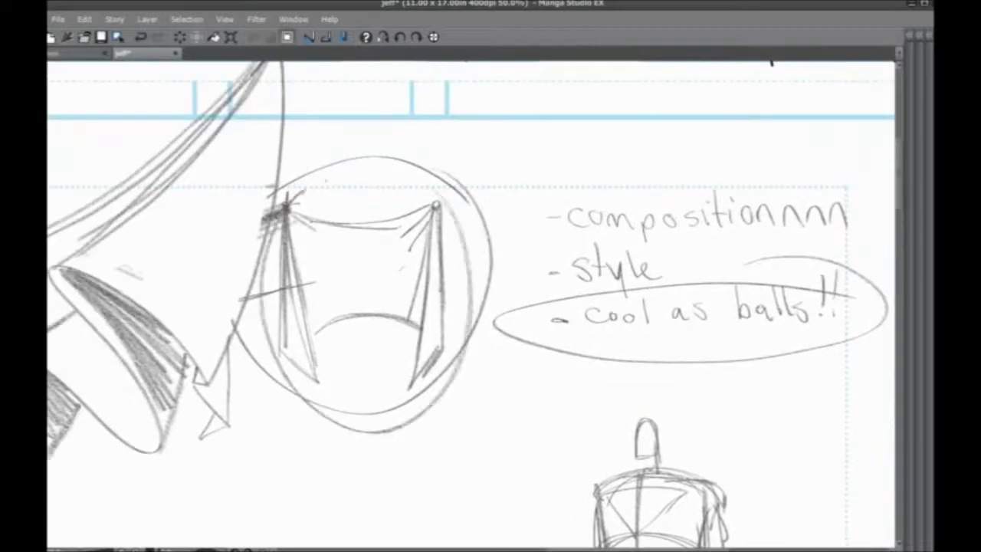
drag(646, 445, 458, 127)
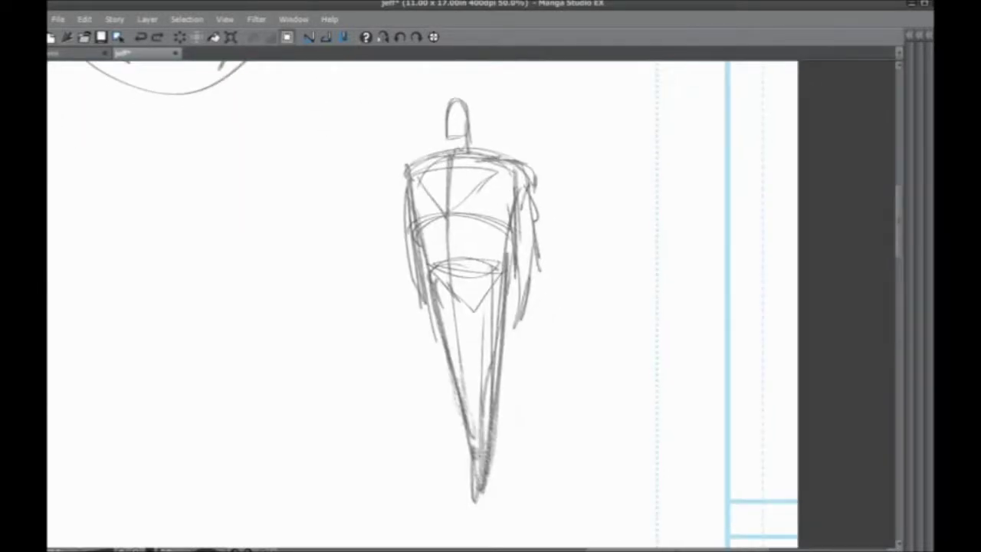
mouse_move(518, 153)
mouse_down()
mouse_move(537, 285)
mouse_move(534, 355)
mouse_up()
mouse_move(535, 233)
mouse_down()
mouse_move(532, 444)
mouse_move(442, 439)
mouse_move(406, 174)
mouse_up()
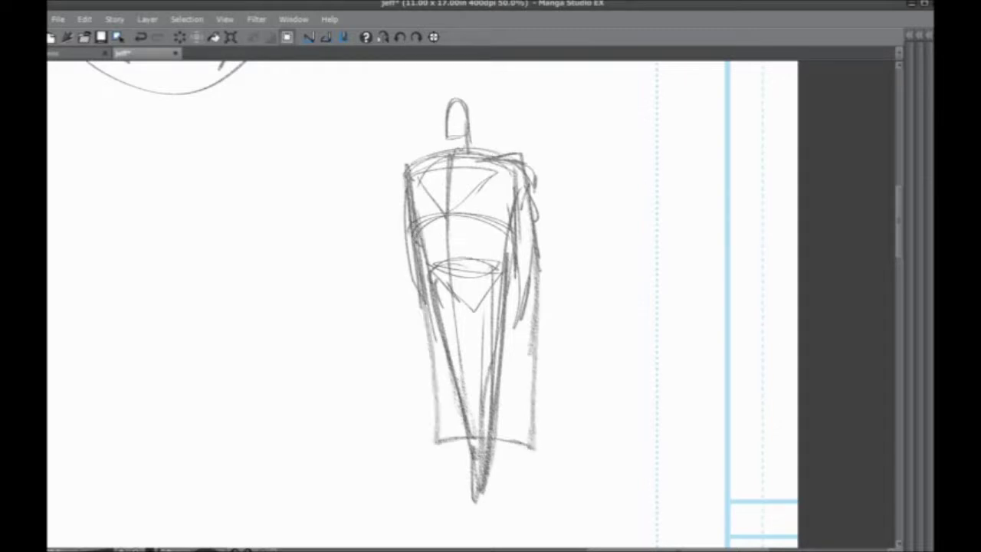
- Try a robe hem and a curved arrow, undoing both with Ctrl+Z
drag(413, 238, 430, 447)
drag(374, 341, 396, 389)
key(ctrl+z)
key(ctrl+z)
key(ctrl+z)
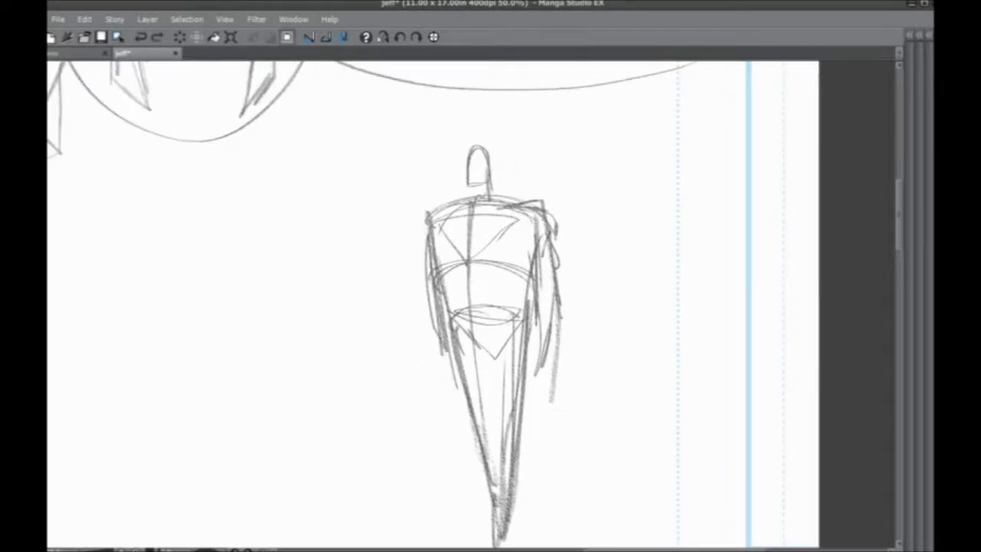
mouse_move(553, 221)
mouse_down()
mouse_move(563, 484)
mouse_move(437, 483)
mouse_up()
drag(437, 475, 421, 230)
key(ctrl+z)
key(ctrl+z)
key(ctrl+z)
drag(403, 356, 398, 317)
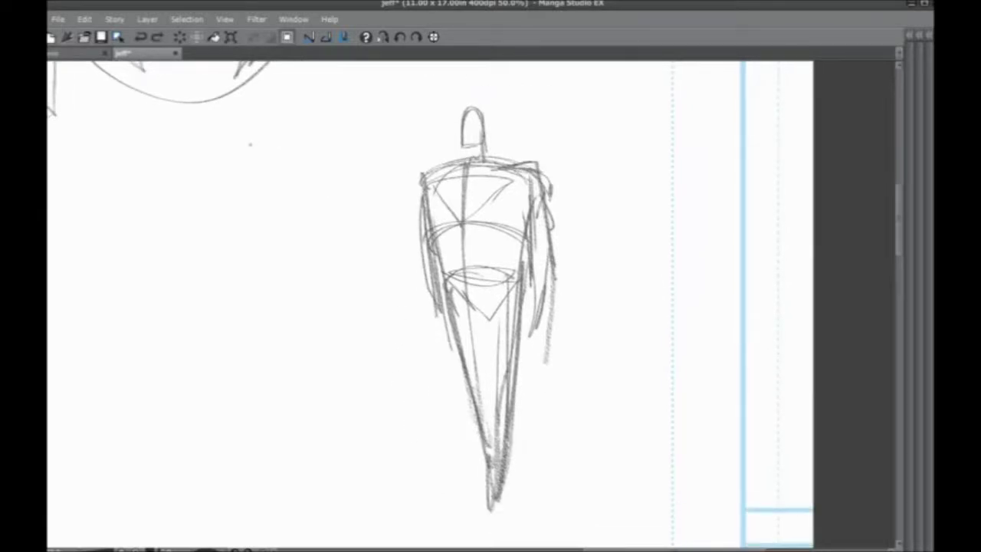
drag(249, 144, 389, 219)
key(ctrl+z)
key(ctrl+z)
mouse_move(399, 279)
mouse_down()
mouse_move(398, 355)
mouse_move(429, 378)
mouse_up()
- Draw a narrow triangle left of the figure and reinforce its edges
mouse_move(450, 159)
mouse_down()
mouse_move(378, 162)
mouse_move(433, 307)
mouse_up()
mouse_move(449, 156)
mouse_down()
mouse_move(377, 160)
mouse_move(433, 307)
mouse_up()
drag(444, 155, 434, 246)
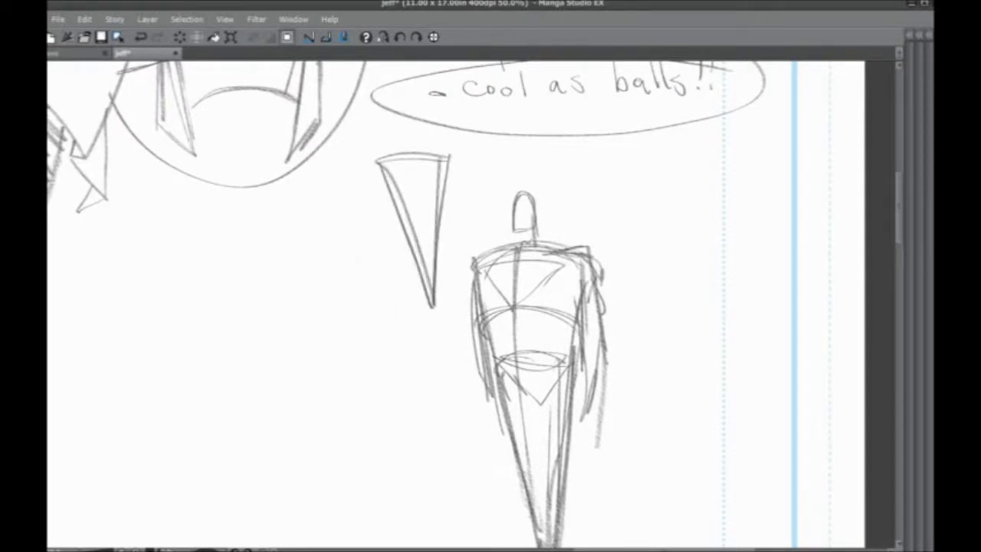
- Draw a rectangle left of the tall triangle, zigzag-hatch it, and darken the triangle's edges
mouse_move(309, 193)
mouse_down()
mouse_move(371, 196)
mouse_move(375, 301)
mouse_up()
drag(373, 213, 377, 311)
mouse_move(307, 190)
mouse_down()
mouse_move(350, 314)
mouse_move(313, 312)
mouse_up()
drag(304, 210, 303, 237)
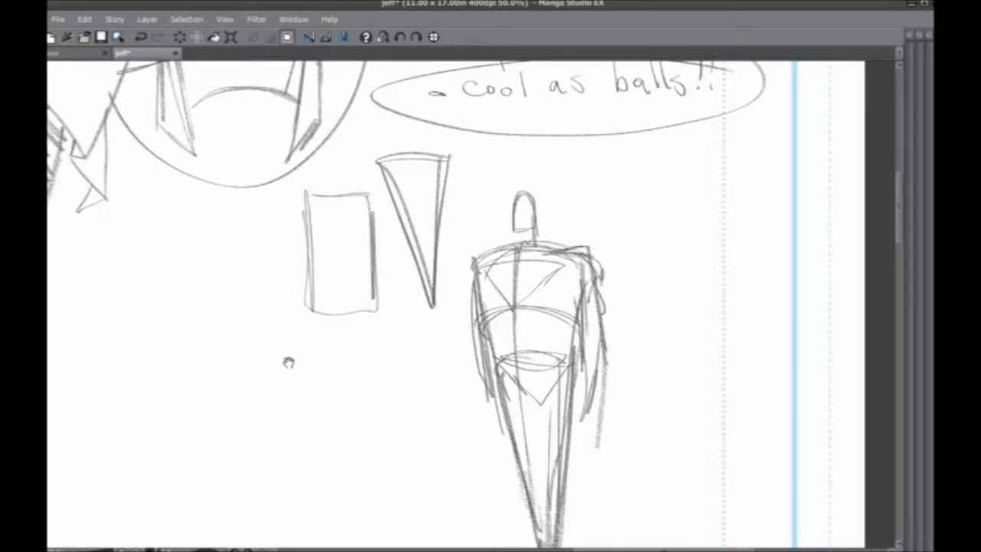
drag(288, 363, 292, 335)
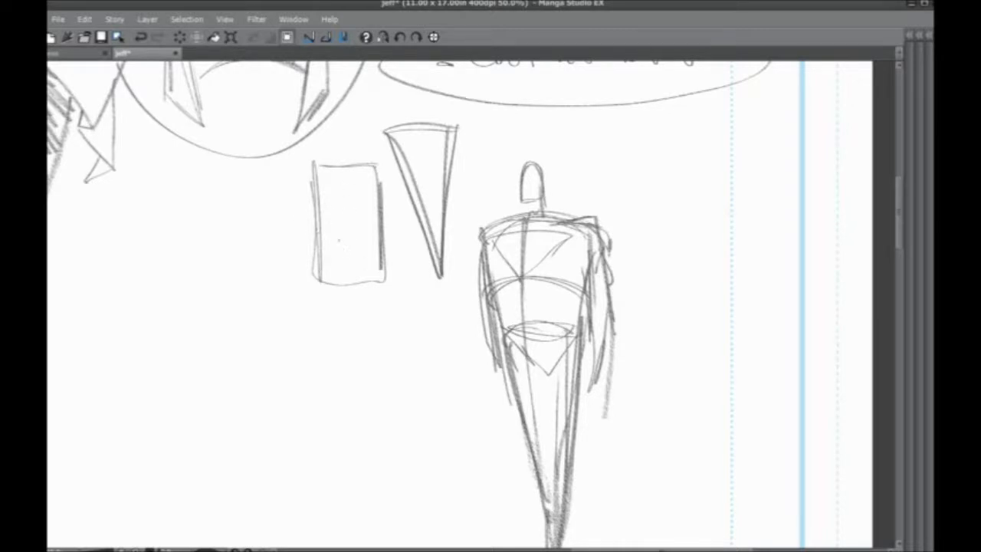
mouse_move(377, 163)
mouse_down()
mouse_move(324, 176)
mouse_move(393, 279)
mouse_move(326, 288)
mouse_move(376, 165)
mouse_move(330, 219)
mouse_move(383, 257)
mouse_move(330, 275)
mouse_up()
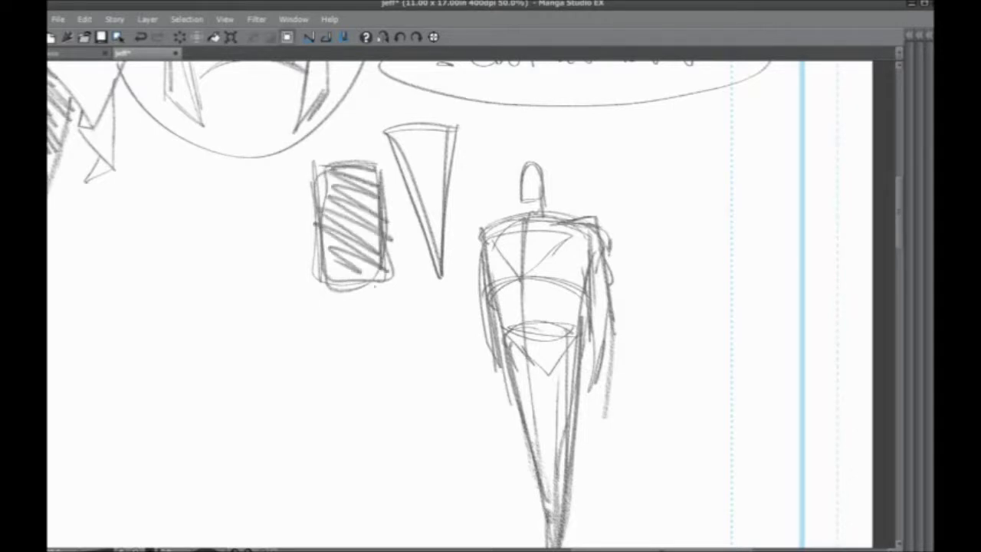
drag(460, 307, 400, 295)
drag(389, 116, 385, 234)
mouse_move(326, 115)
mouse_down()
mouse_move(378, 269)
mouse_move(402, 121)
mouse_move(376, 270)
mouse_up()
- Draw a downward triangle below the bubble and an upright triangle over the blue guide
drag(460, 307, 370, 370)
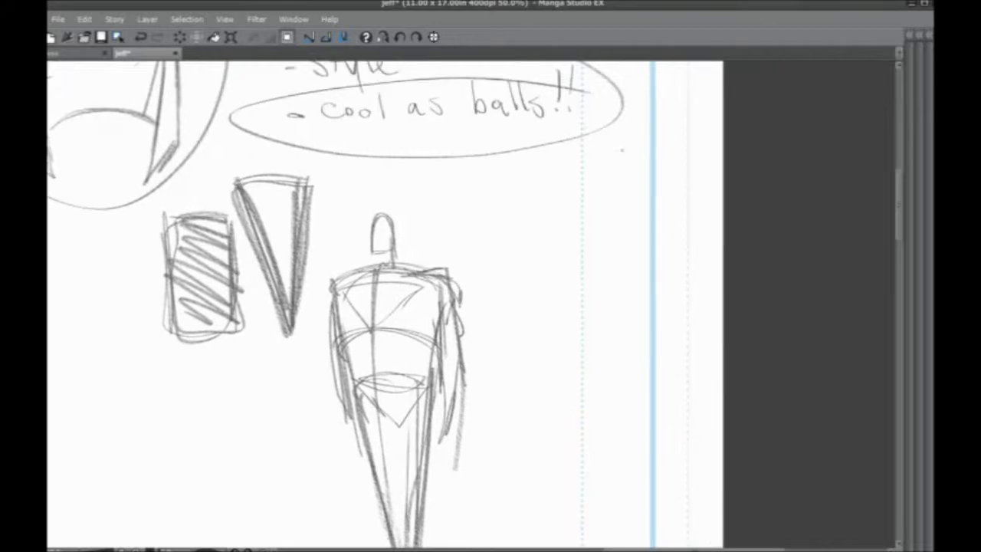
drag(623, 150, 509, 153)
drag(509, 154, 558, 300)
drag(622, 151, 565, 297)
drag(609, 172, 561, 305)
drag(460, 307, 353, 341)
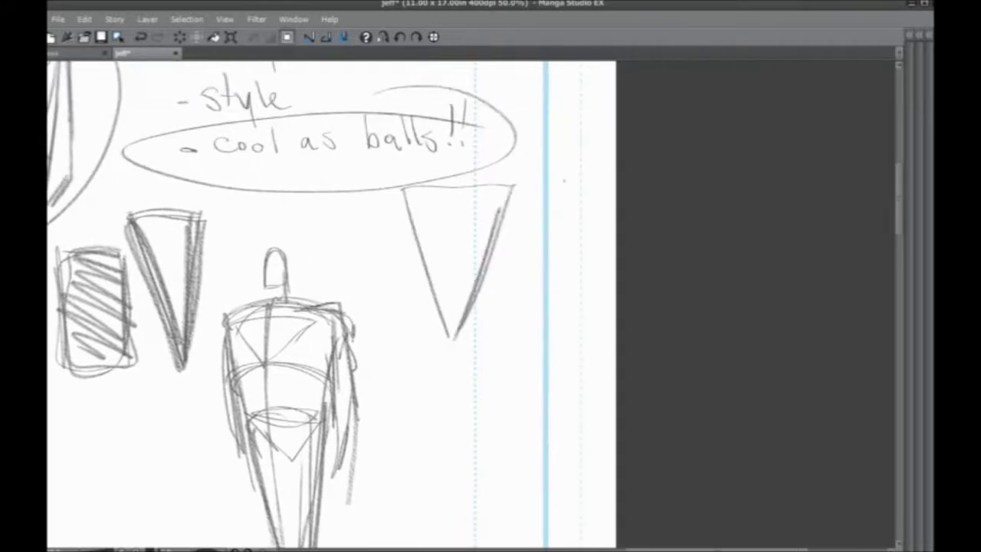
mouse_move(566, 180)
mouse_down()
mouse_move(597, 342)
mouse_move(497, 345)
mouse_up()
mouse_move(497, 345)
mouse_down()
mouse_move(549, 175)
mouse_move(505, 341)
mouse_up()
drag(549, 173, 599, 315)
drag(507, 344, 604, 314)
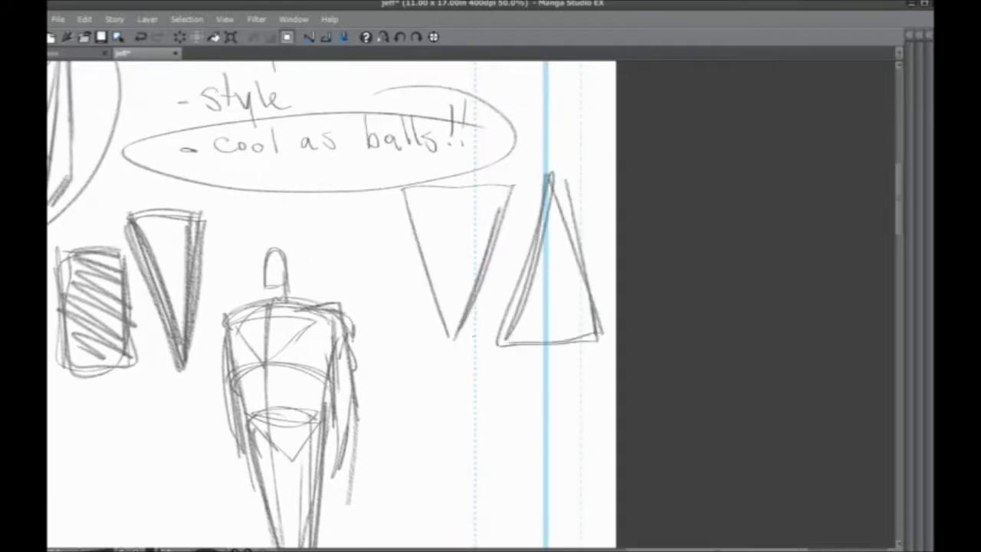
- Extend the figure's shoulder line right and draw the left side of a wide surrounding triangle
drag(296, 463, 369, 390)
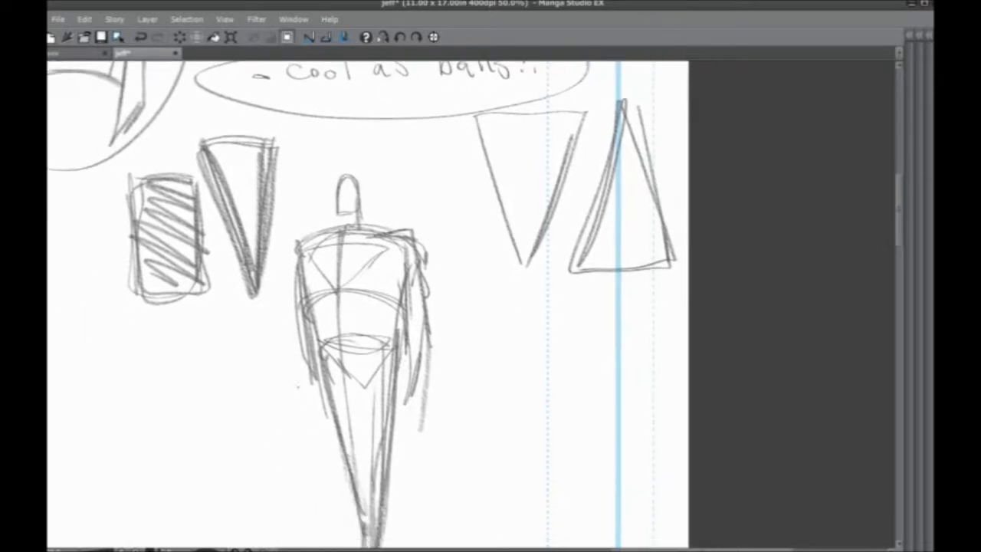
drag(360, 297, 390, 261)
mouse_move(379, 193)
mouse_down()
mouse_move(452, 210)
mouse_move(437, 172)
mouse_move(506, 351)
mouse_move(437, 424)
mouse_move(319, 332)
mouse_up()
drag(351, 184, 298, 402)
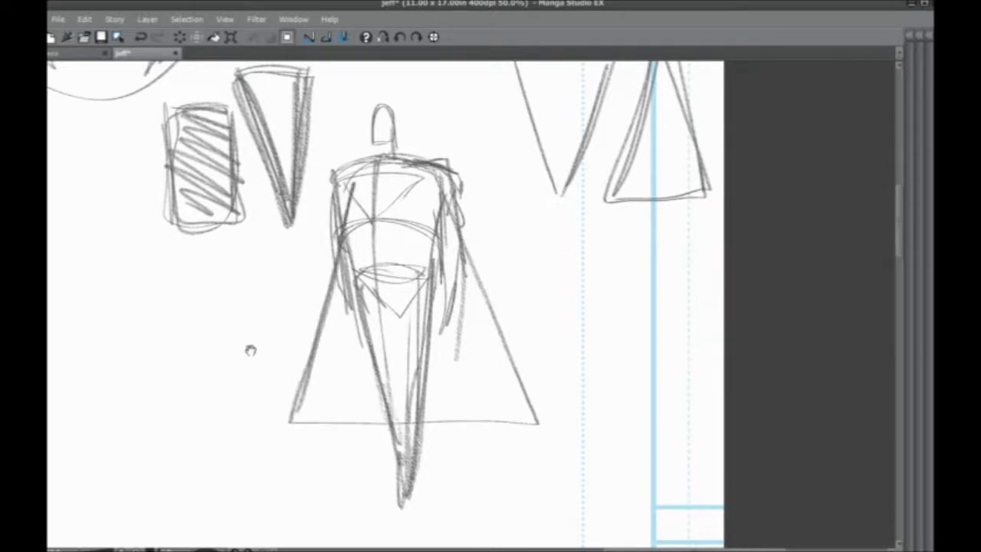
- Try an arrow, redraw the figure's outer contours and a surrounding cone, then undo them
drag(250, 350, 308, 379)
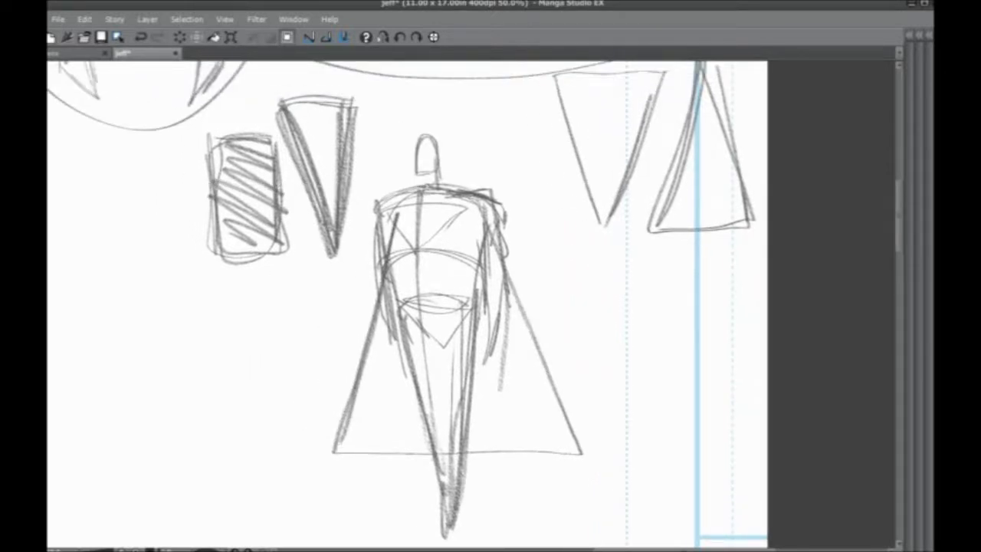
drag(609, 123, 698, 168)
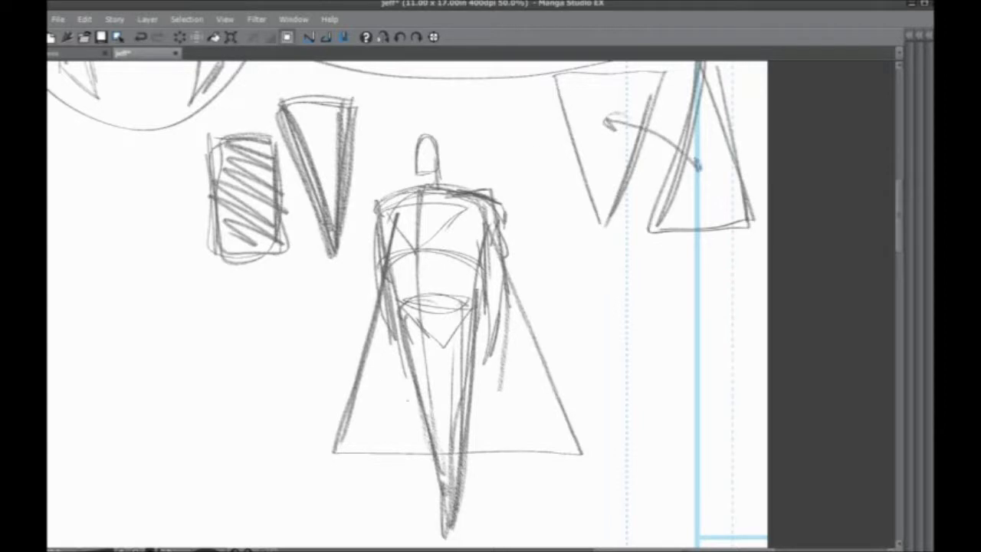
key(ctrl+z)
key(ctrl+z)
mouse_move(489, 197)
mouse_down()
mouse_move(508, 204)
mouse_move(499, 410)
mouse_up()
mouse_move(503, 374)
mouse_down()
mouse_move(460, 476)
mouse_move(372, 264)
mouse_up()
mouse_move(426, 471)
mouse_down()
mouse_move(365, 253)
mouse_move(440, 482)
mouse_up()
mouse_move(351, 213)
mouse_down()
mouse_move(529, 220)
mouse_move(445, 470)
mouse_up()
key(ctrl+z)
key(ctrl+z)
key(ctrl+z)
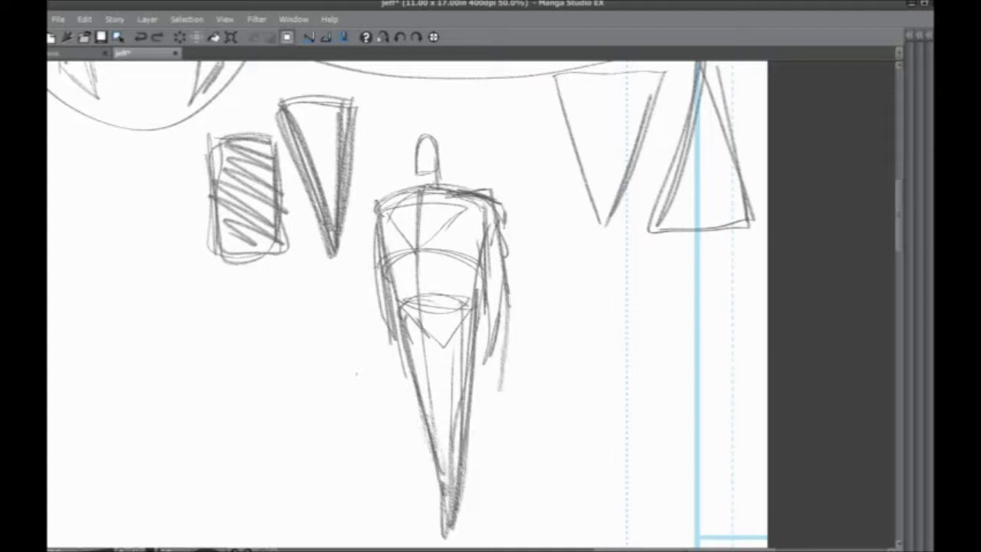
- Shade the hanging figure's cloak darkly along its right and left sides
scroll(404, 335, down, 1)
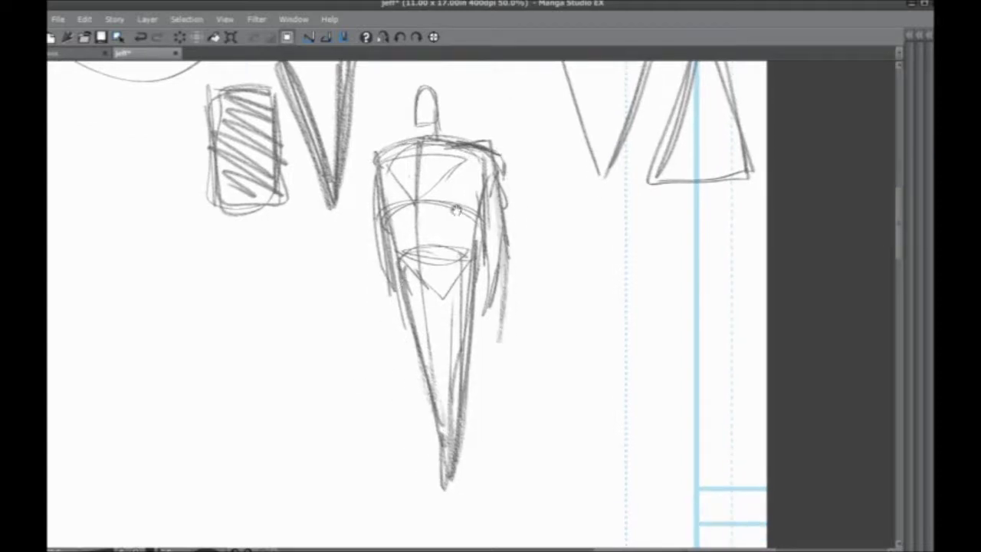
scroll(405, 307, up, 1)
drag(506, 192, 356, 198)
drag(500, 206, 506, 428)
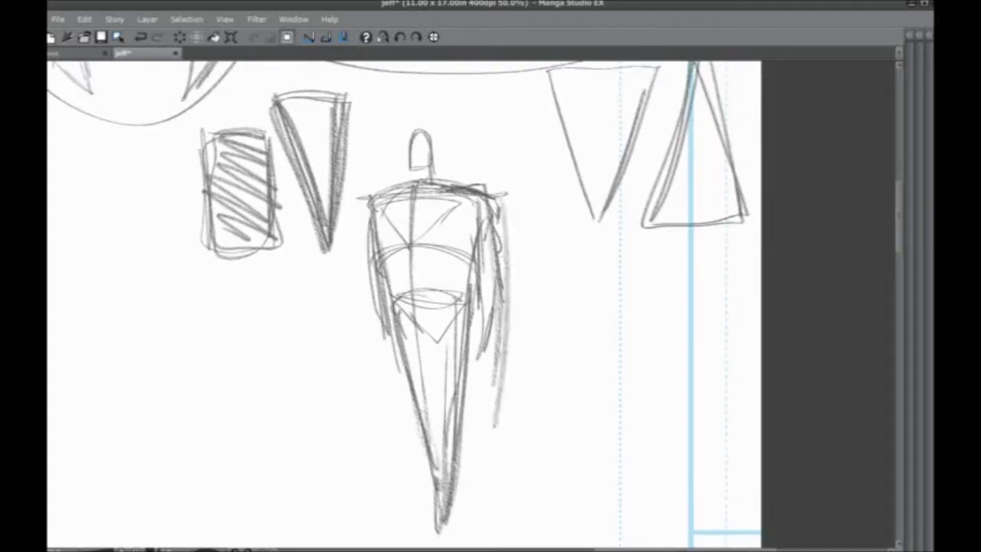
drag(503, 249, 479, 466)
mouse_move(495, 369)
mouse_down()
mouse_move(479, 483)
mouse_move(483, 337)
mouse_up()
drag(483, 218, 465, 449)
drag(364, 224, 383, 437)
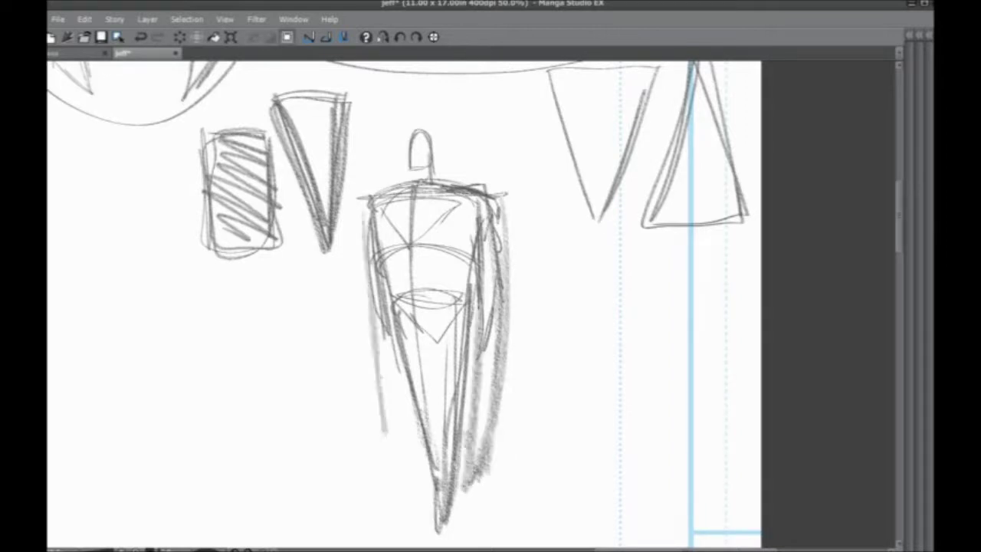
drag(379, 360, 391, 481)
drag(375, 303, 400, 467)
drag(374, 247, 397, 460)
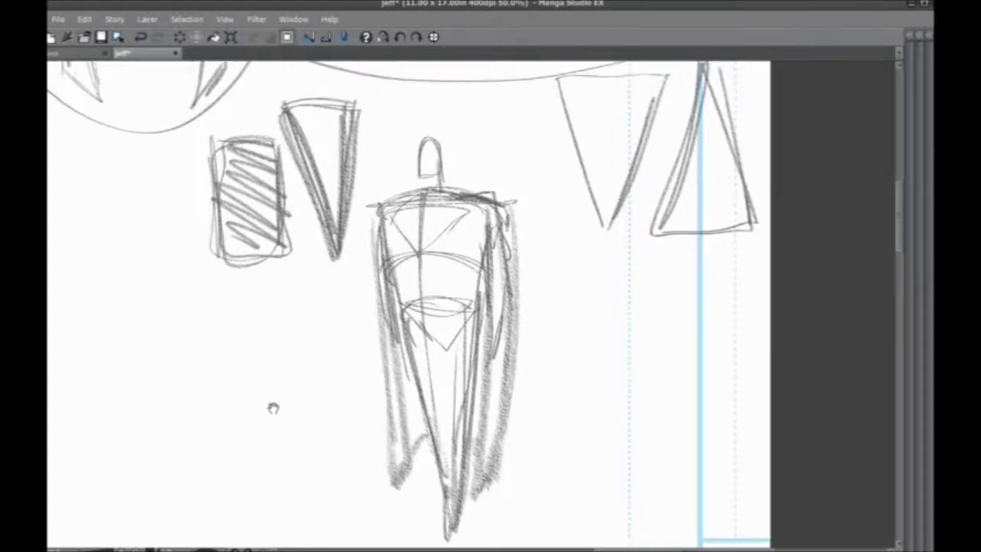
- Undo the cloak shading and erase the hatched rectangle and V-shape sketches
drag(271, 407, 422, 340)
mouse_move(376, 368)
mouse_down()
mouse_move(387, 287)
mouse_move(358, 357)
mouse_move(409, 291)
mouse_move(441, 320)
mouse_up()
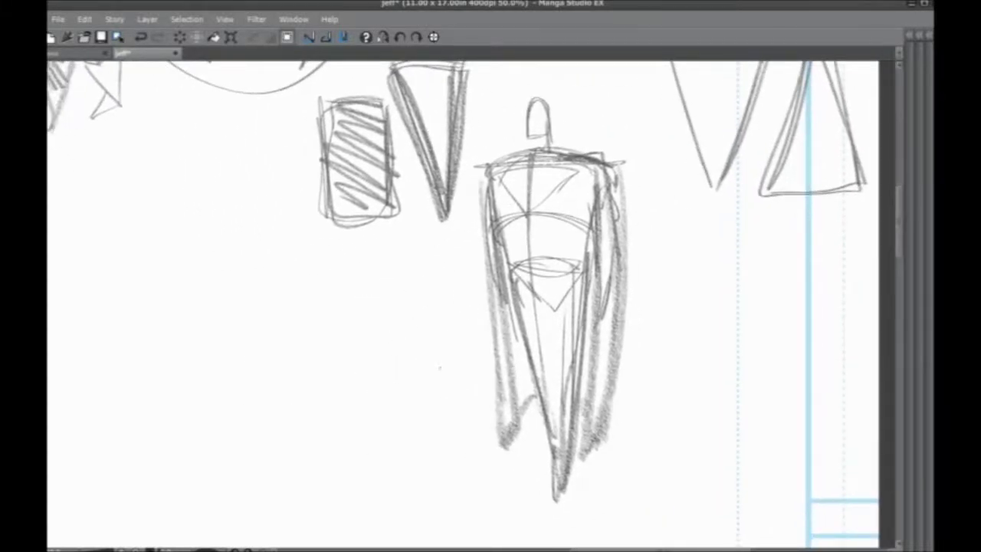
key(ctrl+z)
key(ctrl+z)
drag(427, 248, 400, 290)
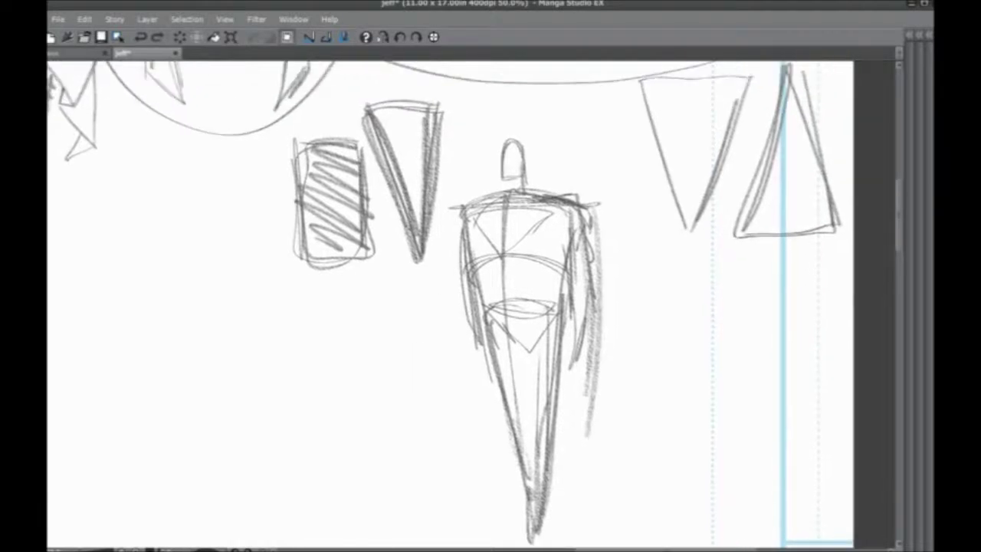
drag(475, 230, 222, 328)
drag(281, 299, 226, 331)
mouse_move(227, 333)
mouse_down()
mouse_move(298, 357)
mouse_move(347, 404)
mouse_up()
key(ctrl+z)
key(ctrl+z)
key(ctrl+z)
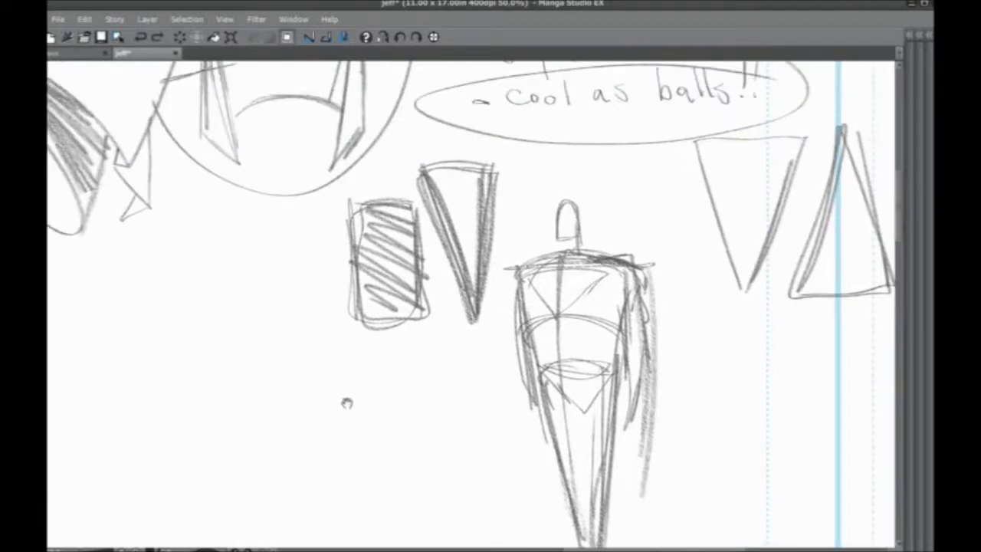
mouse_move(490, 176)
mouse_down()
mouse_move(411, 263)
mouse_move(326, 263)
mouse_up()
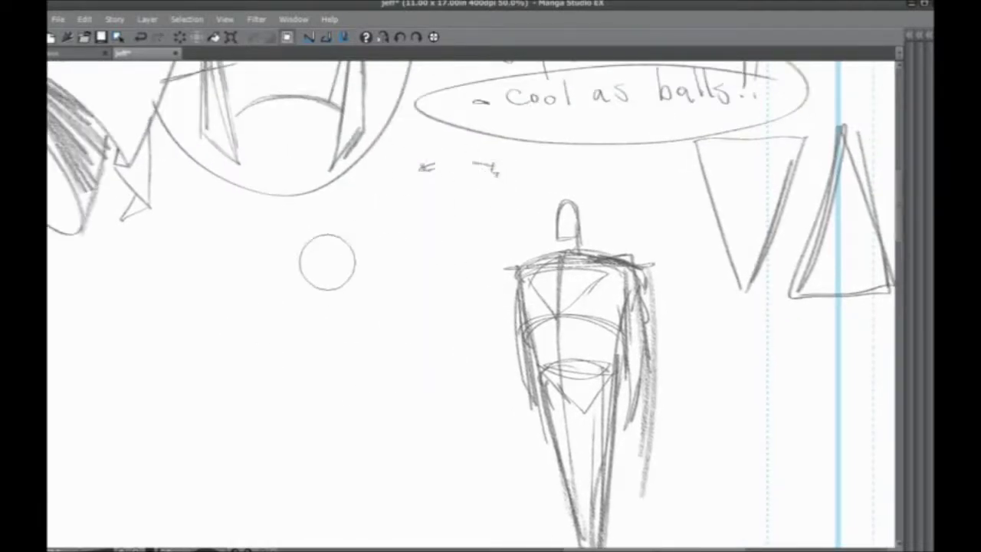
- Try long lines from the shoulder and parallel strokes, then undo the diagonal and parallels
scroll(416, 306, down, 2)
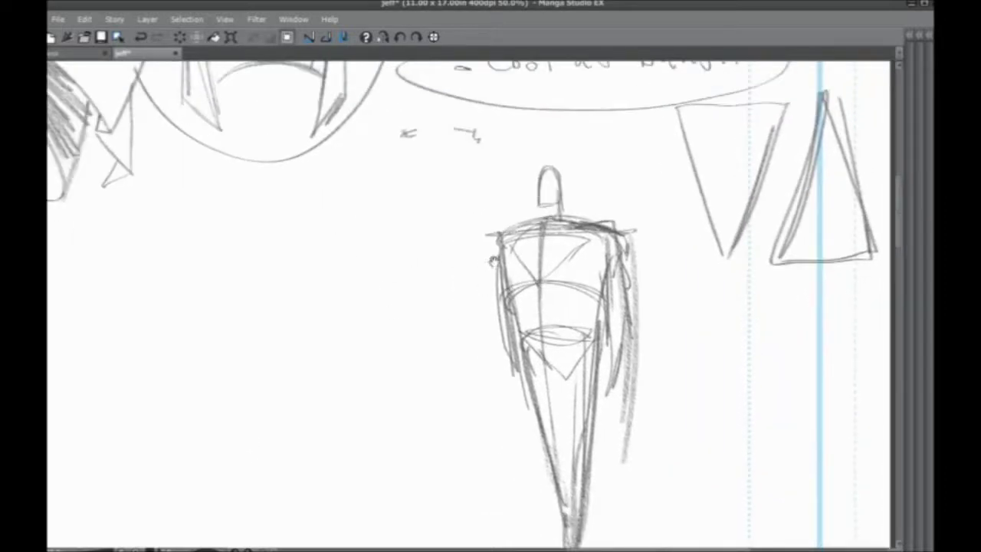
drag(571, 188, 376, 137)
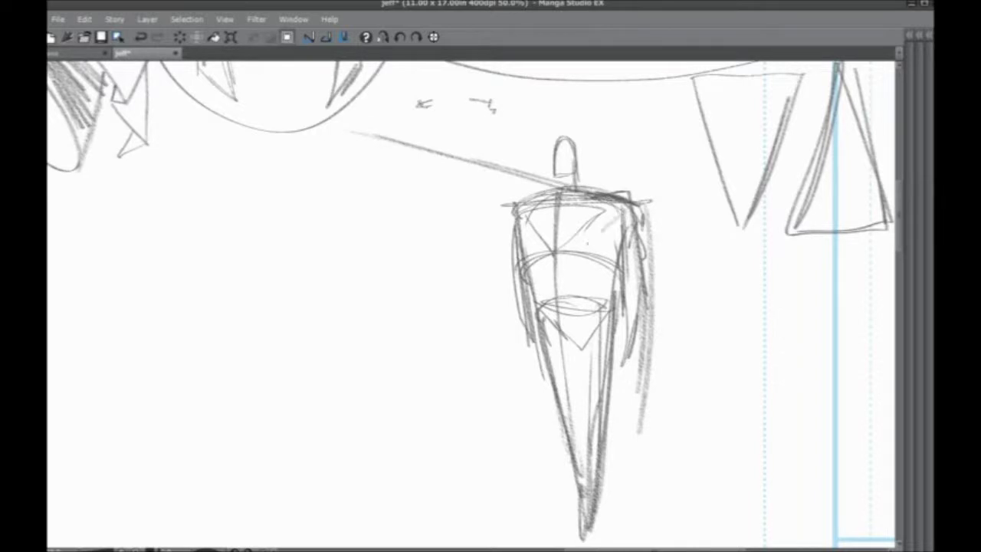
drag(606, 227, 411, 404)
drag(357, 153, 400, 389)
mouse_move(304, 372)
mouse_down()
mouse_move(261, 322)
mouse_move(304, 380)
mouse_up()
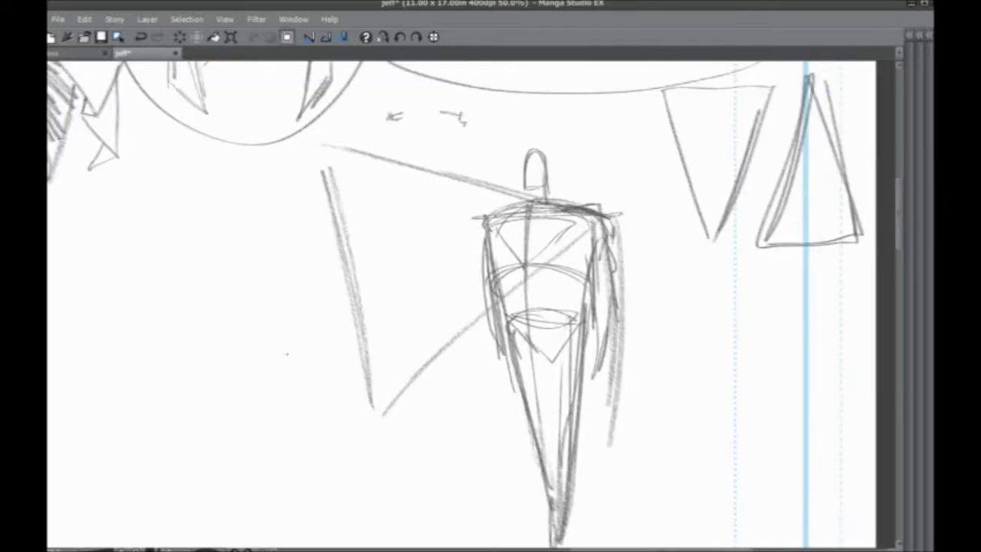
key(ctrl+z)
key(ctrl+z)
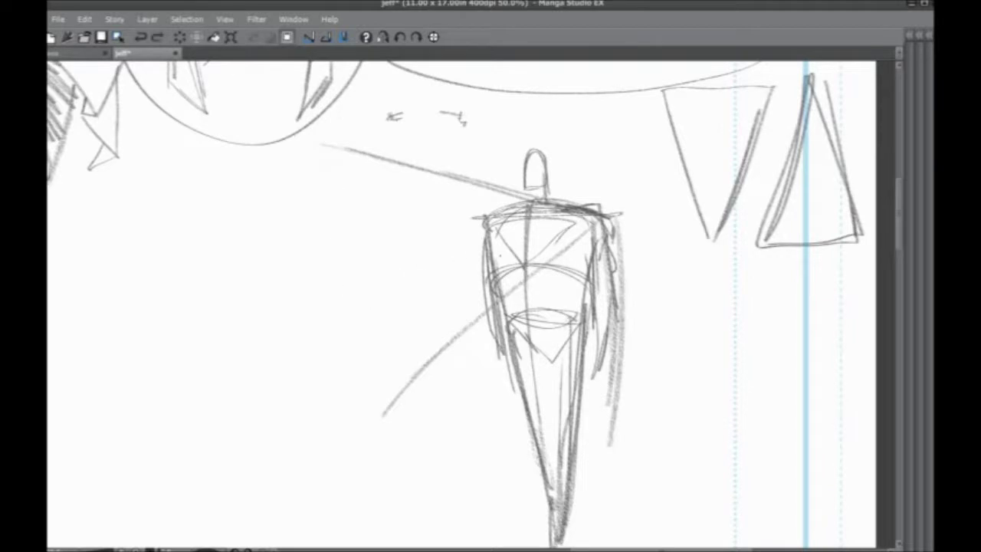
key(ctrl+z)
key(ctrl+z)
key(ctrl+z)
- Hatch dark strokes across the shoulders and add a long diagonal left of the figure
drag(466, 204, 608, 233)
mouse_move(432, 190)
mouse_down()
mouse_move(558, 212)
mouse_move(418, 188)
mouse_up()
drag(388, 252, 511, 245)
mouse_move(540, 191)
mouse_down()
mouse_move(417, 351)
mouse_move(382, 421)
mouse_up()
mouse_move(577, 336)
mouse_down()
mouse_move(428, 391)
mouse_move(431, 404)
mouse_up()
- Discard a trial wavy line, then pan up to the handwritten notes and circle '-style'
drag(423, 345, 326, 279)
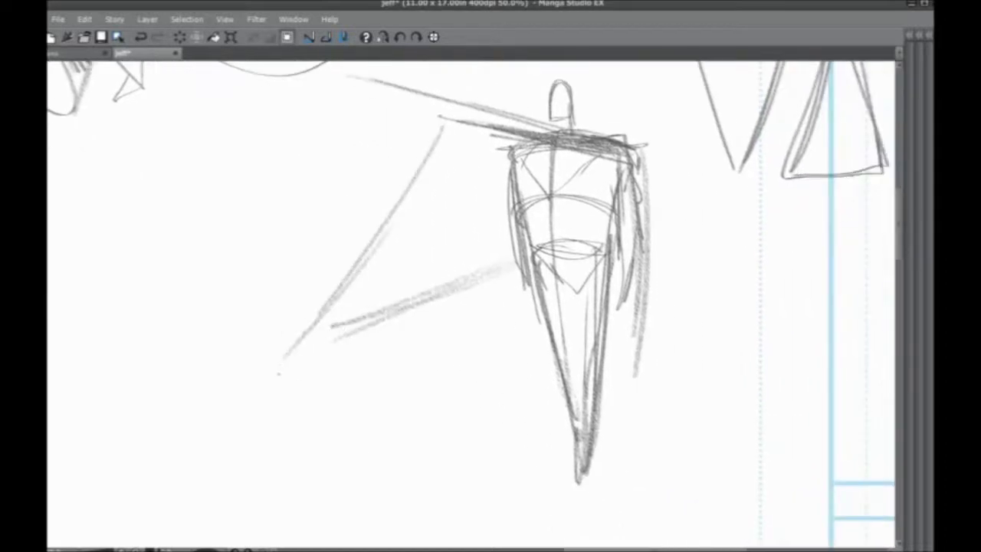
mouse_move(396, 353)
mouse_down()
mouse_move(337, 391)
mouse_move(332, 372)
mouse_move(369, 232)
mouse_up()
drag(476, 179, 383, 227)
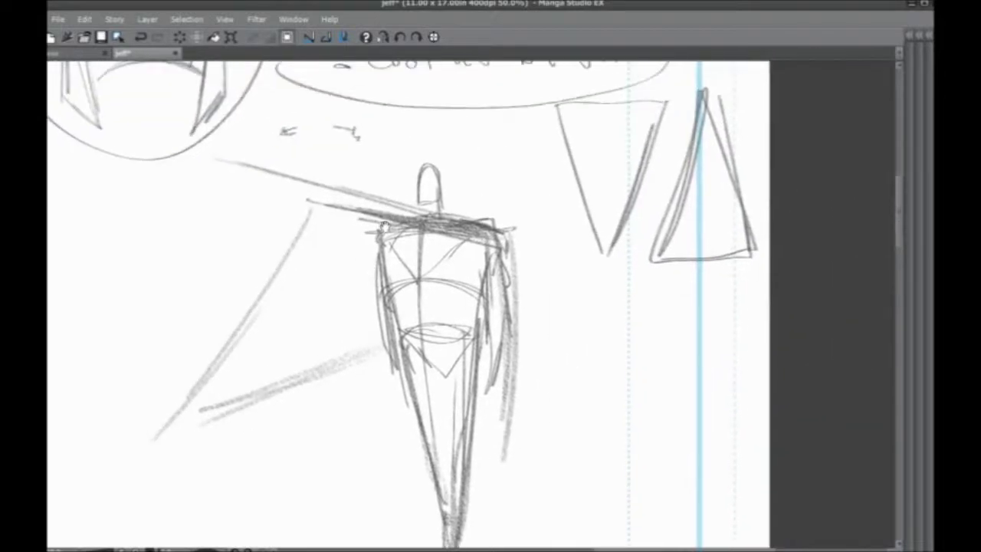
drag(314, 287, 394, 226)
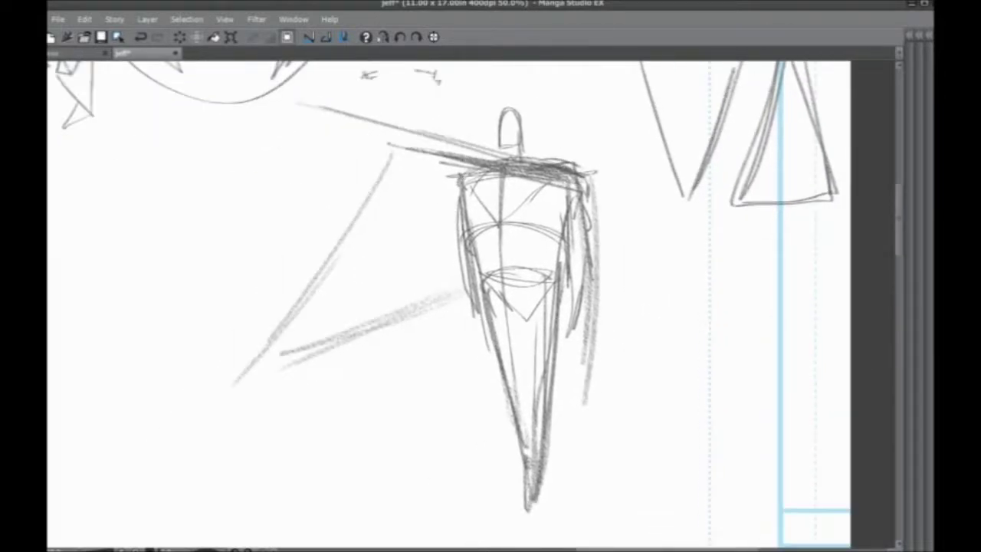
mouse_move(583, 230)
mouse_down()
mouse_move(494, 313)
mouse_move(237, 360)
mouse_move(456, 213)
mouse_move(525, 207)
mouse_up()
key(ctrl+z)
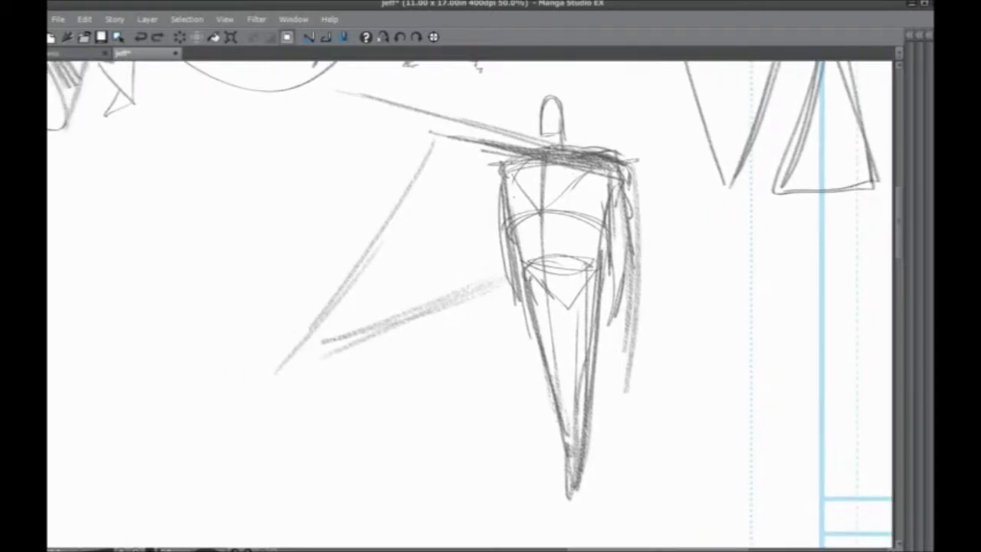
drag(422, 66, 381, 301)
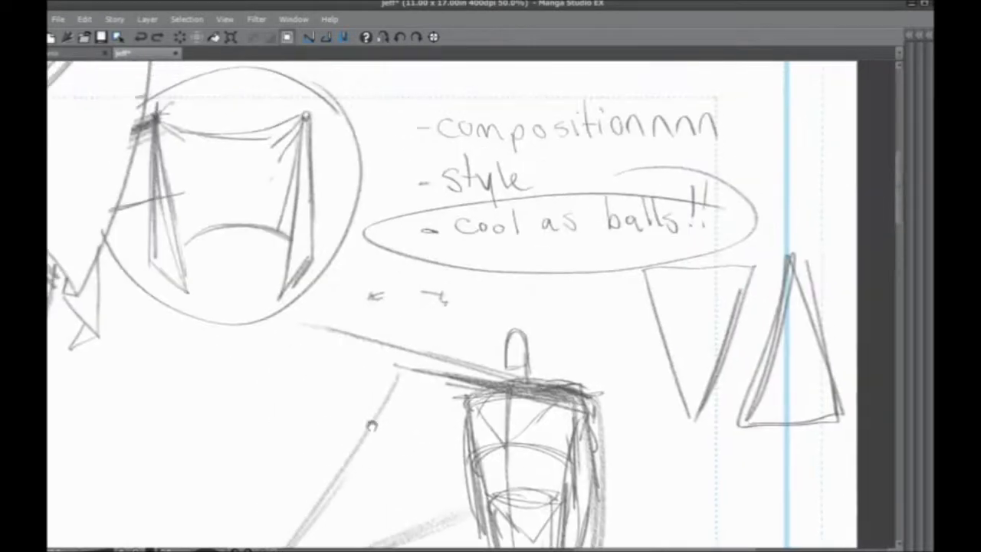
mouse_move(429, 157)
mouse_down()
mouse_move(529, 207)
mouse_move(429, 157)
mouse_up()
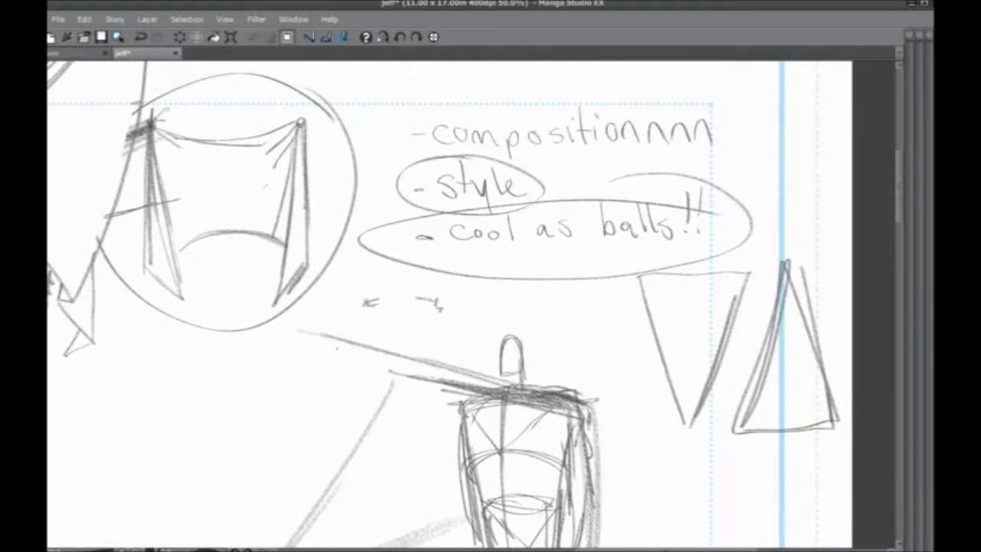
- Pan past the spiral cones and circled tent sketch back to the figure, discarding a curved stroke
mouse_move(290, 423)
mouse_down()
mouse_move(381, 392)
mouse_move(417, 273)
mouse_up()
drag(424, 331, 574, 454)
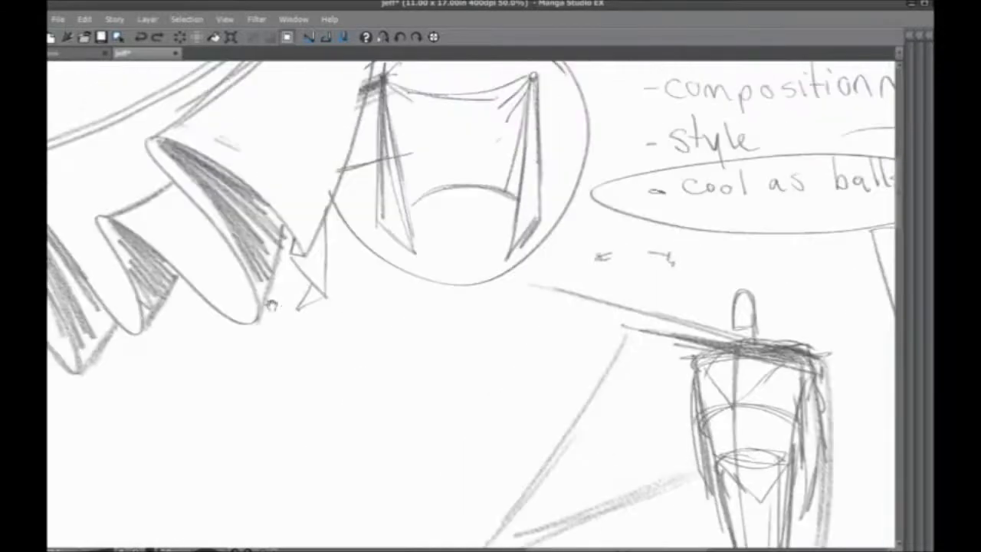
drag(276, 306, 483, 360)
drag(398, 322, 519, 376)
drag(176, 184, 263, 220)
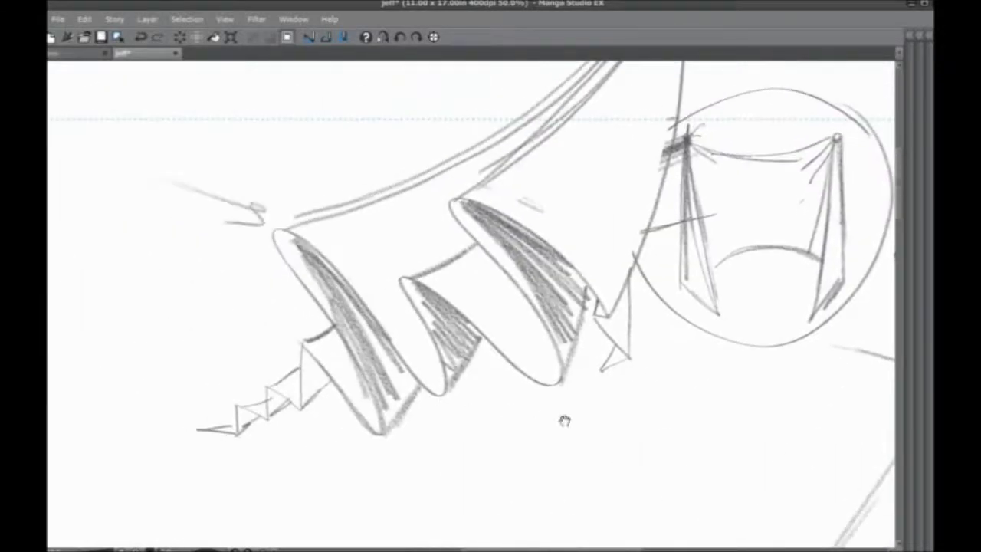
drag(564, 420, 245, 225)
drag(519, 353, 361, 287)
drag(260, 161, 376, 227)
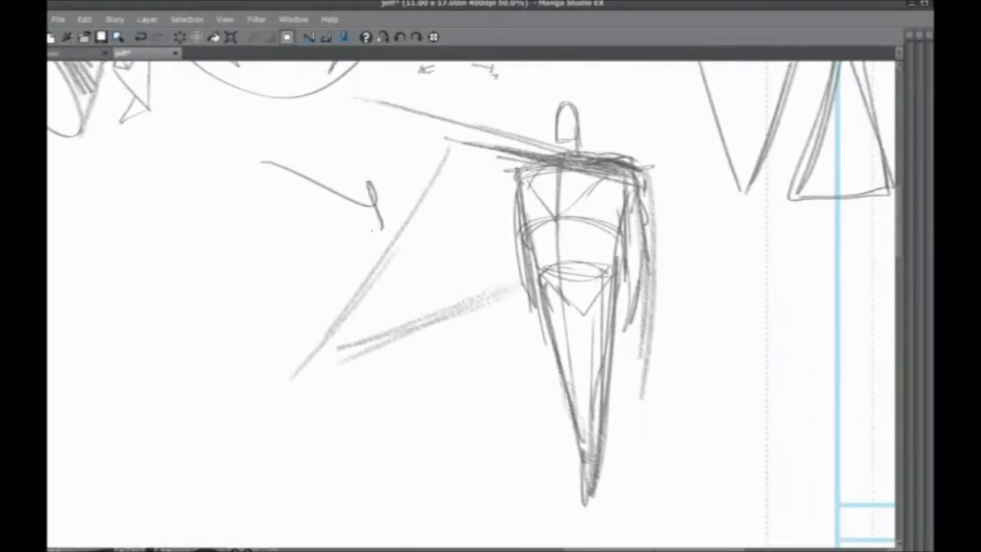
key(ctrl+z)
- Sketch an angled bent shape left of the figure, removing extra strokes below it
mouse_move(382, 156)
mouse_down()
mouse_move(335, 351)
mouse_move(450, 299)
mouse_up()
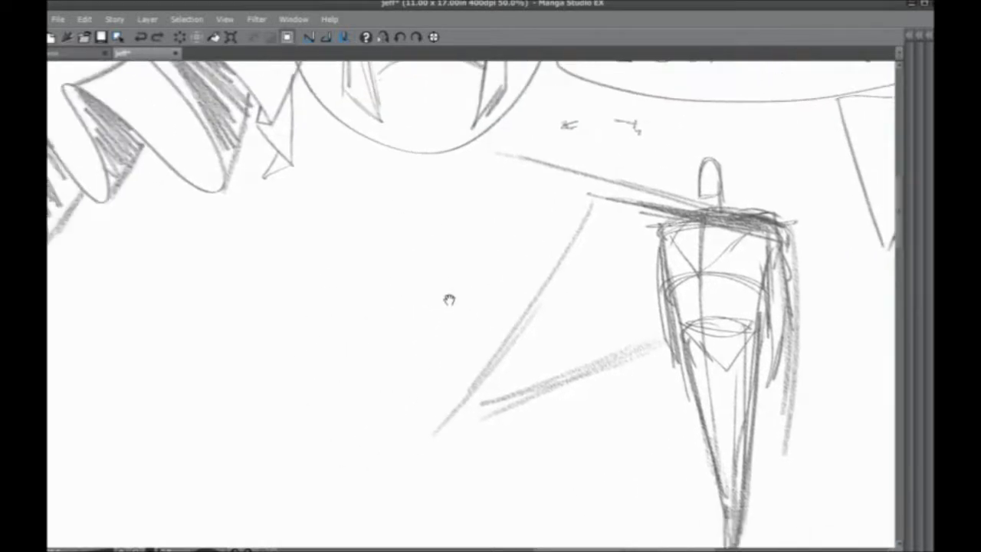
drag(386, 193, 477, 229)
drag(273, 328, 293, 371)
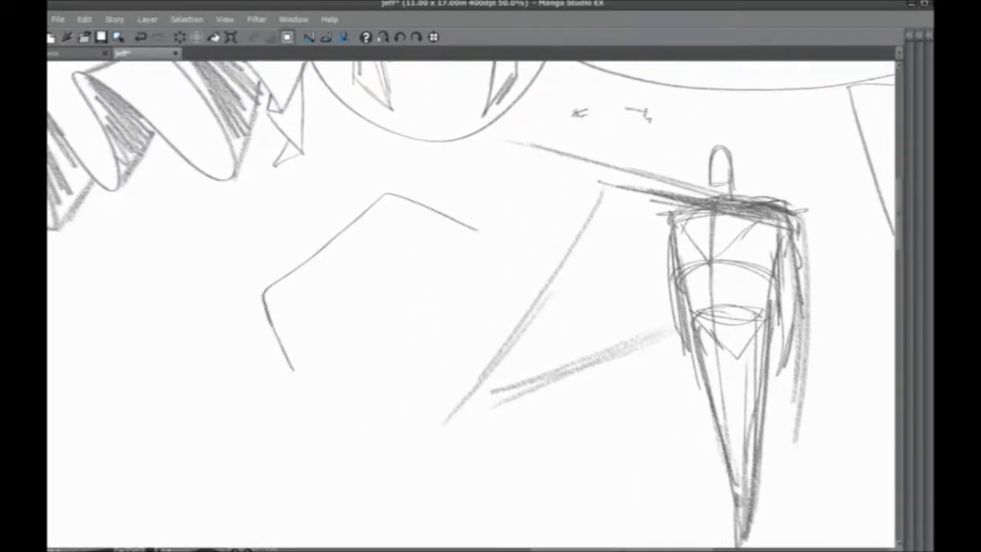
mouse_move(469, 228)
mouse_down()
mouse_move(313, 244)
mouse_move(306, 262)
mouse_up()
drag(374, 247, 387, 458)
drag(269, 328, 387, 474)
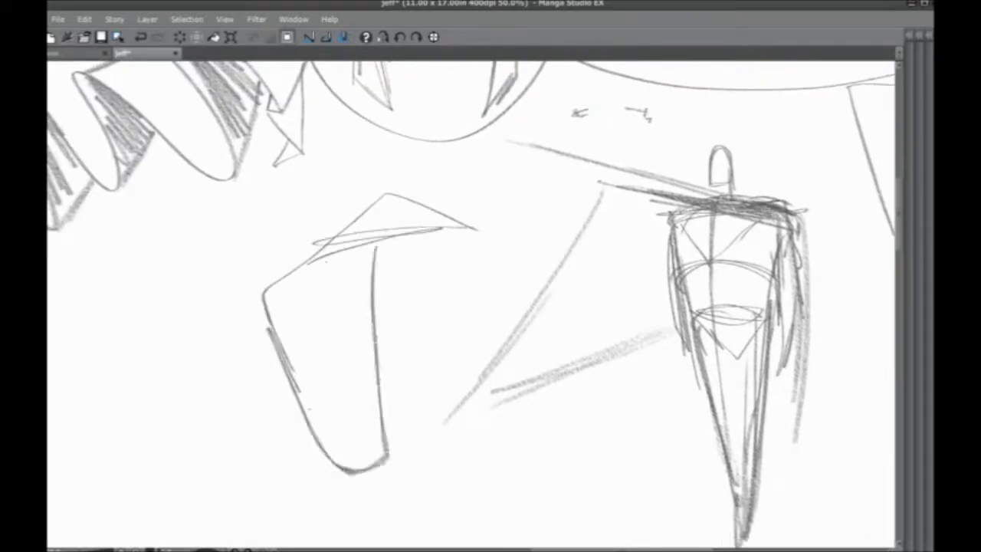
drag(414, 234, 389, 460)
key(ctrl+z)
key(ctrl+z)
key(ctrl+z)
- Try a cloak outline with top-edge hatching, then undo it
drag(430, 304, 342, 325)
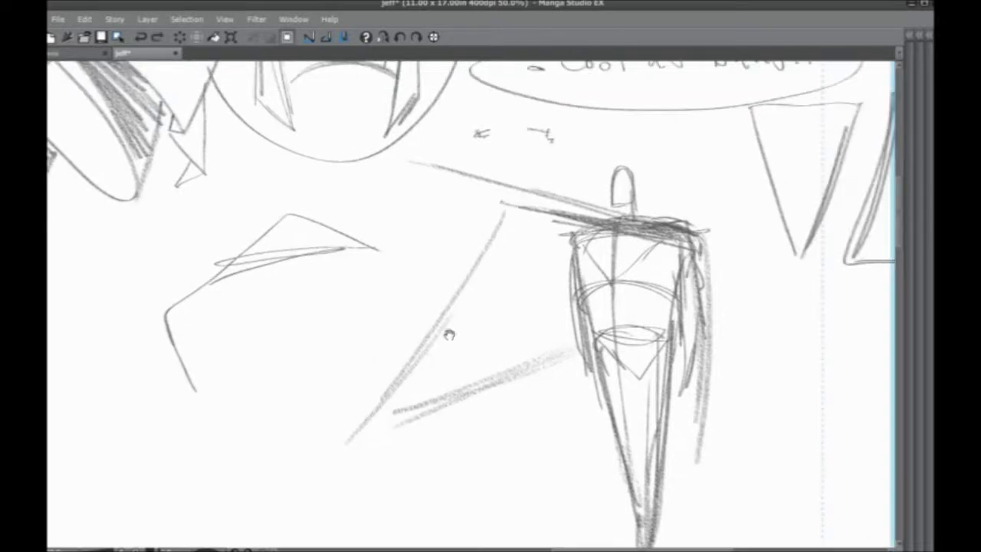
mouse_move(594, 208)
mouse_down()
mouse_move(414, 270)
mouse_move(489, 414)
mouse_move(588, 397)
mouse_up()
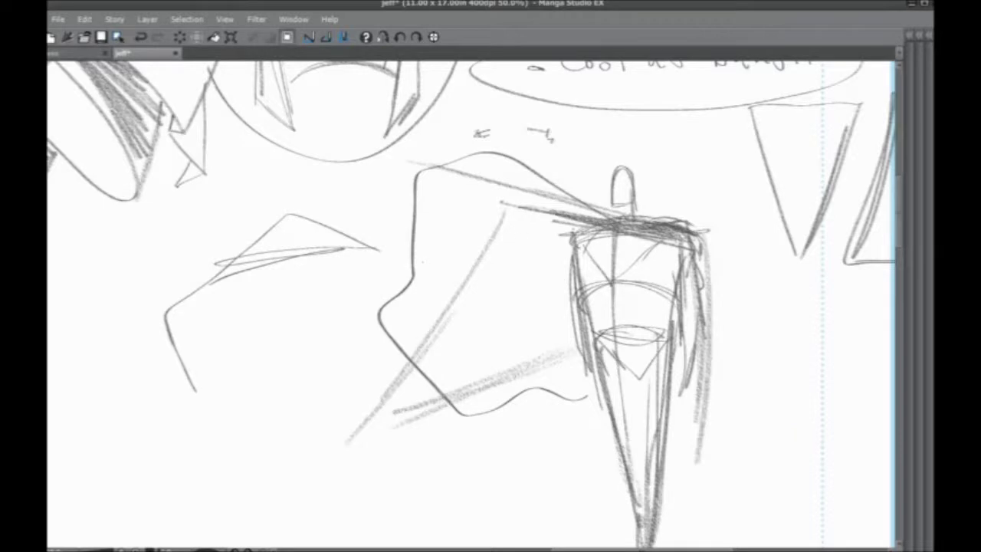
drag(475, 155, 572, 214)
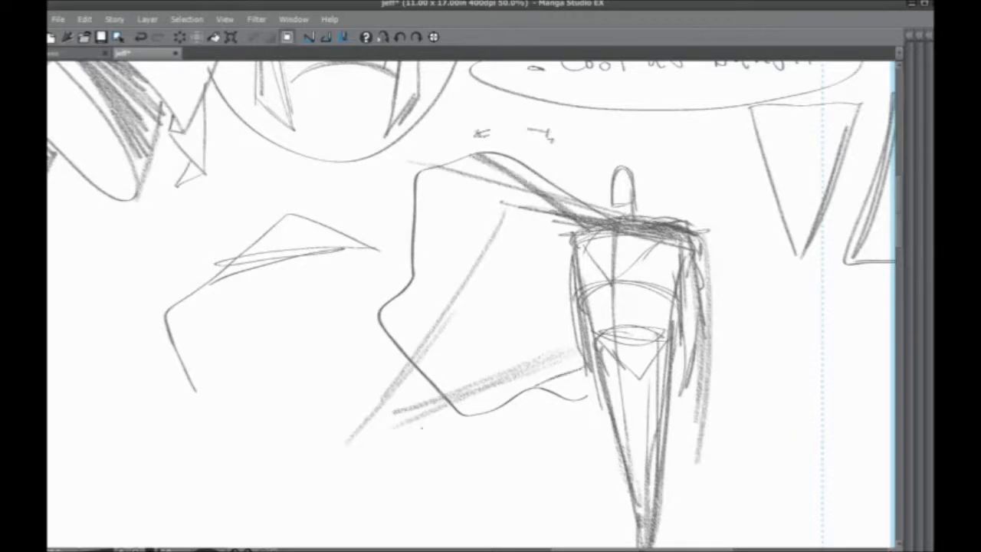
key(ctrl+z)
key(ctrl+z)
key(ctrl+z)
key(ctrl+z)
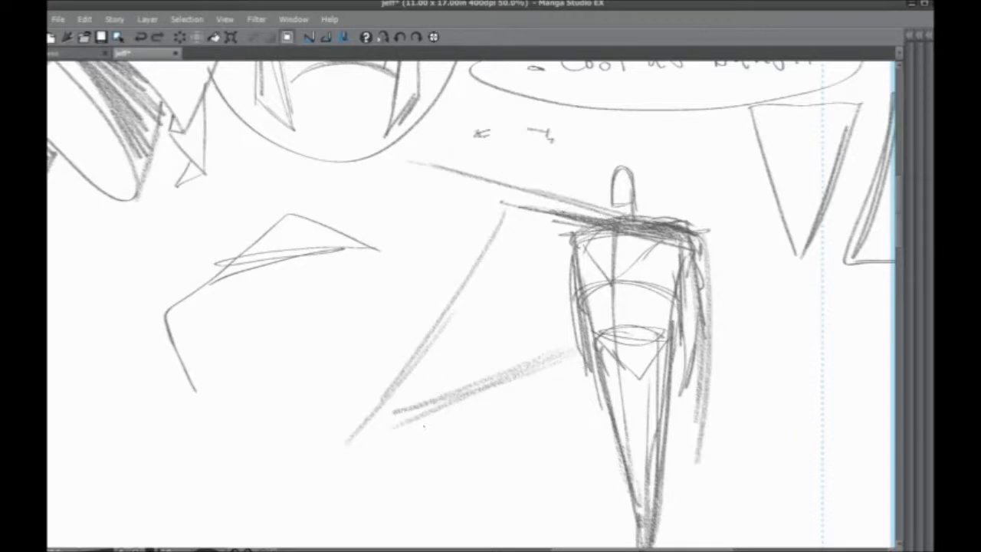
scroll(437, 360, up, 1)
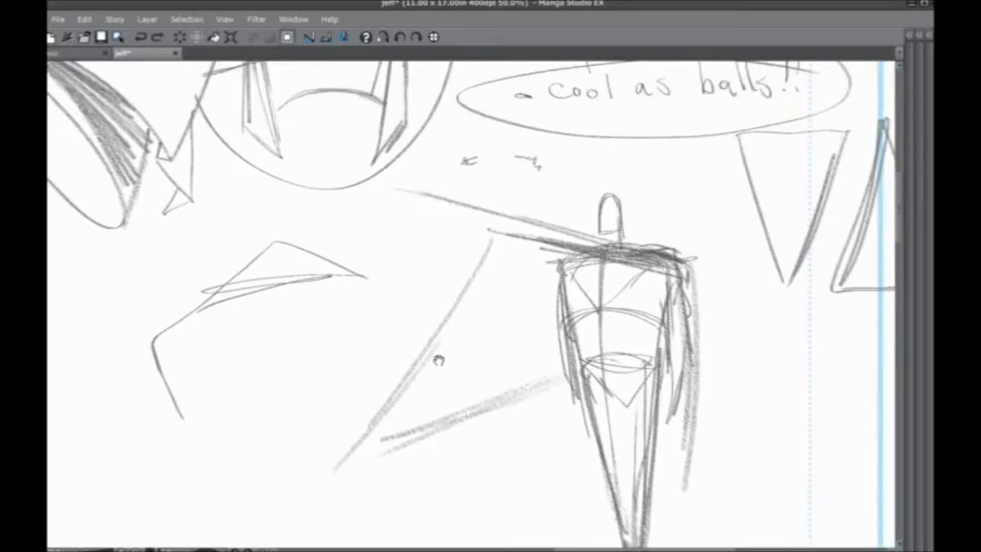
mouse_move(262, 298)
mouse_down()
mouse_move(415, 389)
mouse_move(488, 274)
mouse_up()
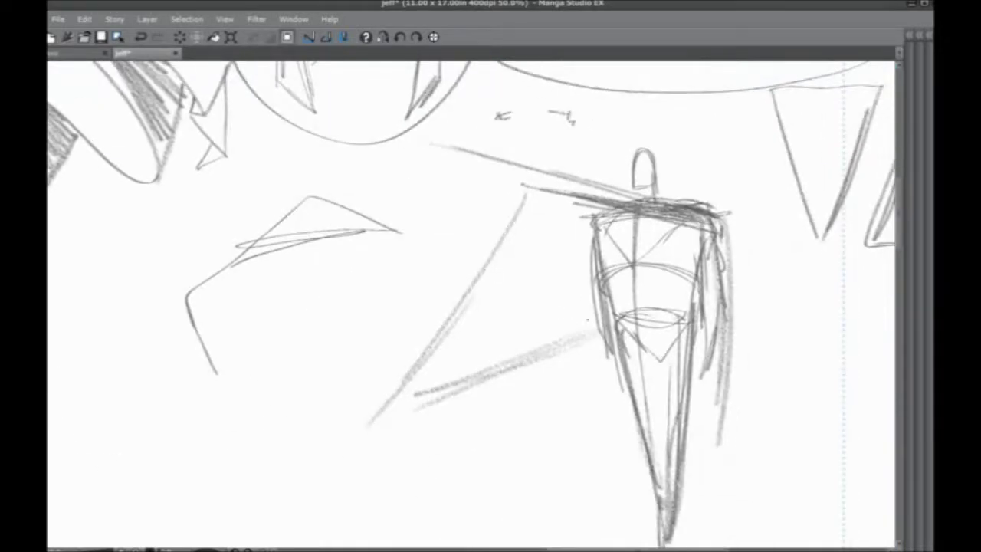
- Draw two arms with hands reaching left out of the cloak
drag(589, 318, 529, 374)
drag(562, 327, 439, 383)
drag(612, 299, 515, 354)
drag(423, 360, 399, 398)
drag(467, 340, 418, 371)
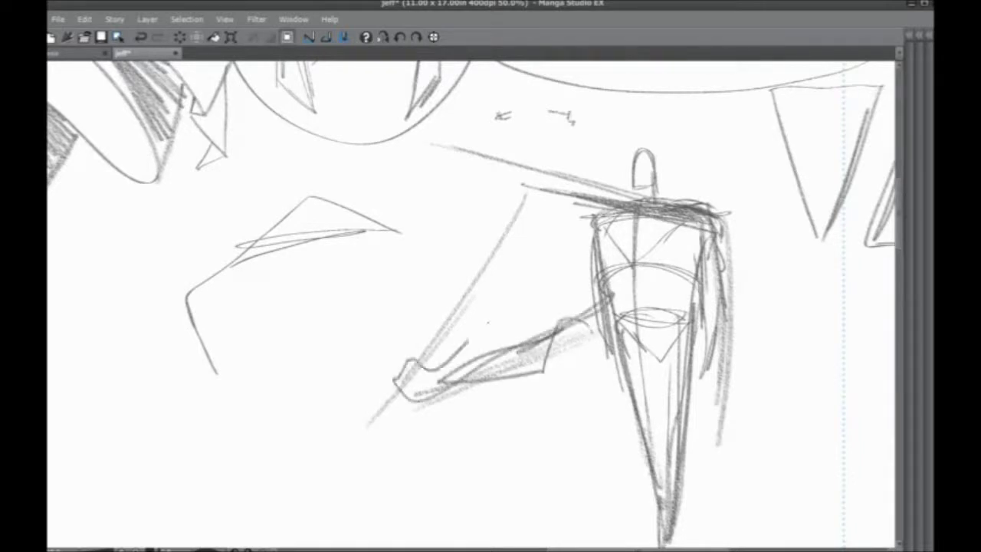
drag(605, 235, 468, 342)
drag(550, 280, 371, 391)
drag(598, 205, 459, 311)
mouse_move(566, 231)
mouse_down()
mouse_move(454, 278)
mouse_move(423, 355)
mouse_move(411, 345)
mouse_up()
- Remove the arm strokes, darken both shoulders and sweep the cape's lower edge to a folded tip
key(ctrl+z)
key(ctrl+z)
key(ctrl+z)
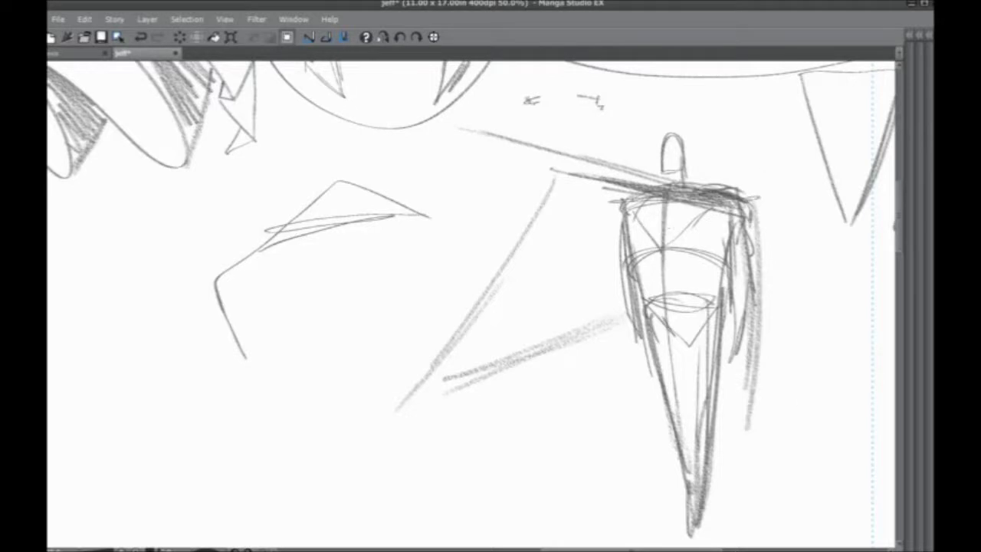
mouse_move(709, 189)
mouse_down()
mouse_move(750, 182)
mouse_move(753, 201)
mouse_move(740, 183)
mouse_up()
mouse_move(627, 201)
mouse_down()
mouse_move(749, 190)
mouse_move(756, 212)
mouse_up()
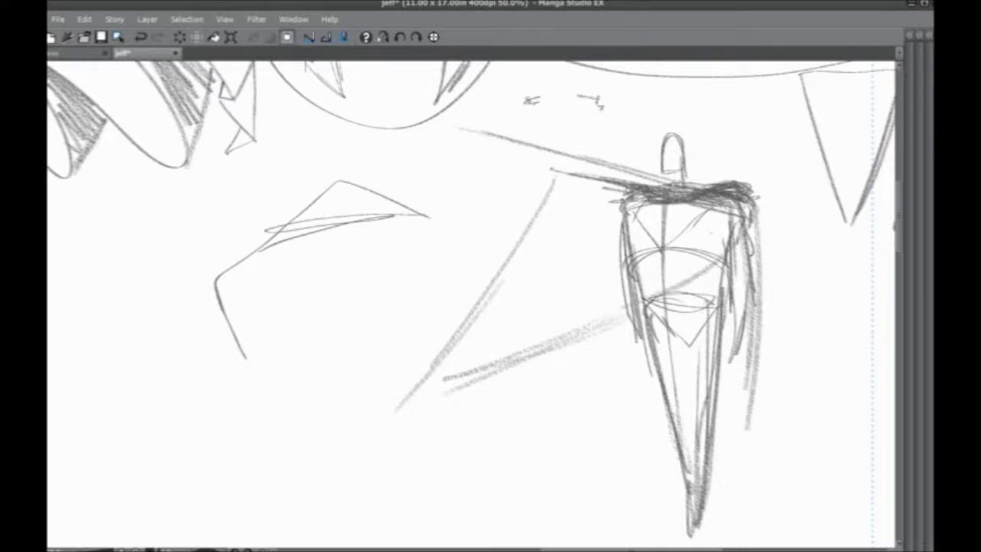
drag(721, 262, 491, 368)
drag(589, 342, 460, 379)
mouse_move(437, 322)
mouse_down()
mouse_move(469, 376)
mouse_move(433, 371)
mouse_move(471, 379)
mouse_up()
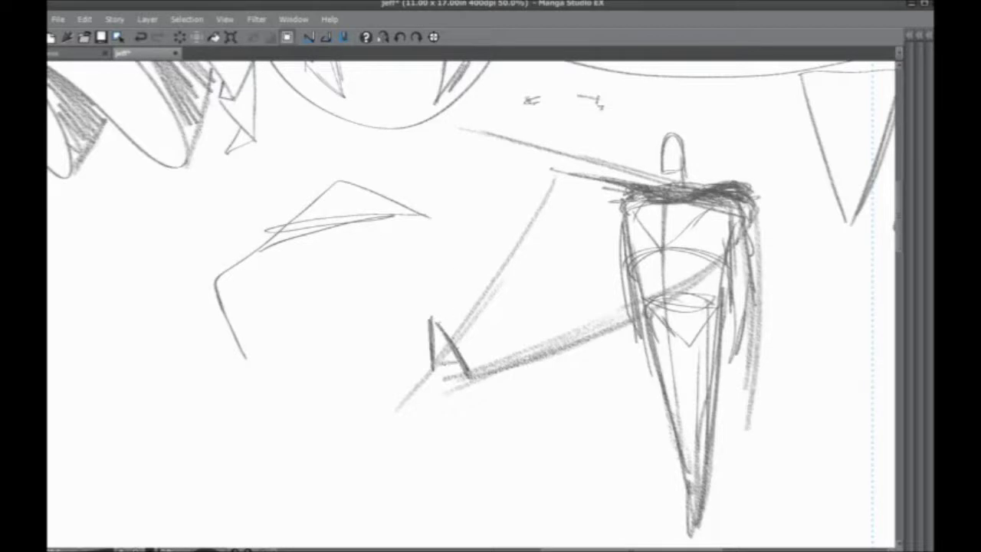
- Run the cape edge back up to the torso and shape its upper contour and arched fold
mouse_move(439, 328)
mouse_down()
mouse_move(648, 302)
mouse_move(625, 305)
mouse_up()
drag(537, 318, 754, 204)
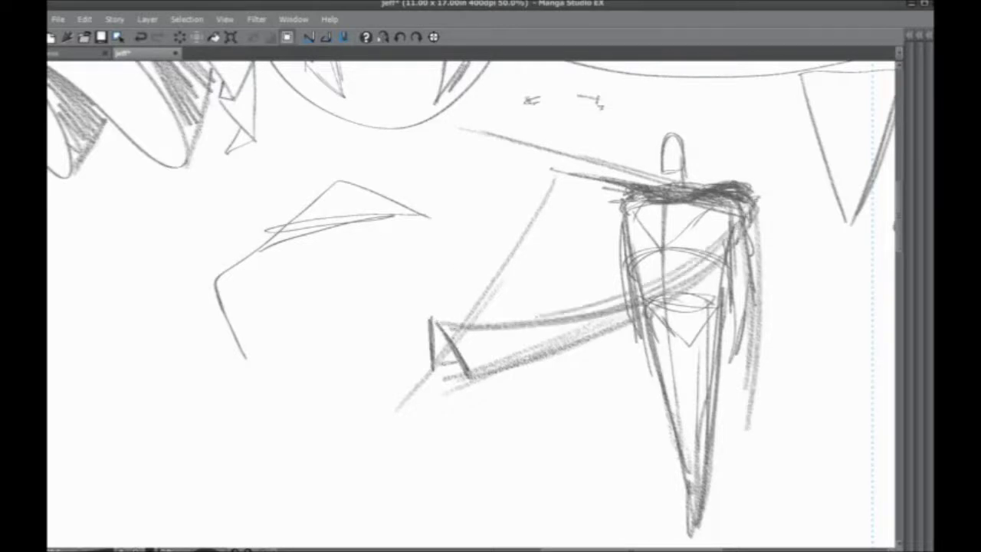
mouse_move(575, 193)
mouse_down()
mouse_move(397, 222)
mouse_move(393, 250)
mouse_move(464, 319)
mouse_up()
drag(405, 222, 618, 186)
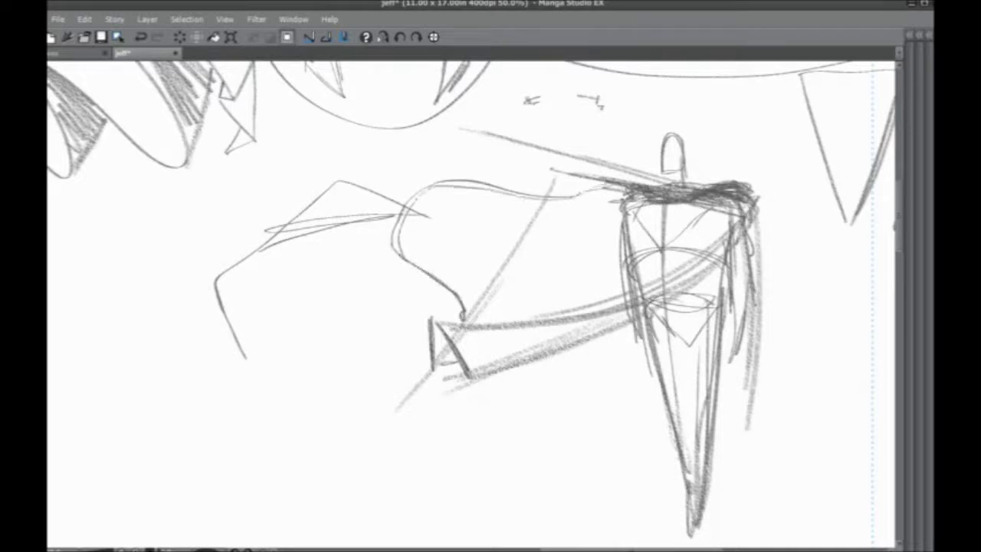
drag(463, 194, 564, 200)
drag(442, 181, 474, 379)
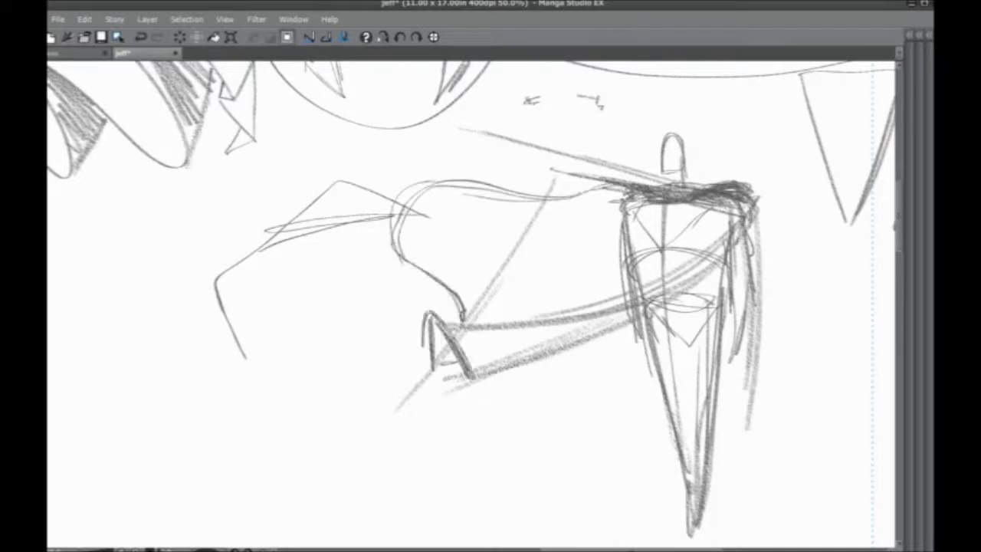
drag(423, 341, 475, 380)
mouse_move(412, 322)
mouse_down()
mouse_move(413, 285)
mouse_move(534, 310)
mouse_move(573, 306)
mouse_up()
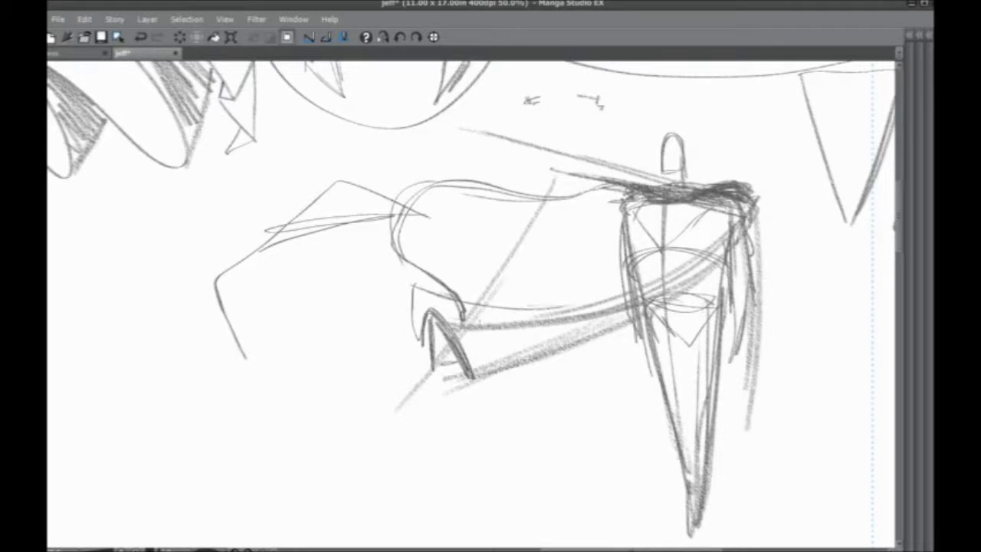
- Add faint folds across the cape and light strokes near the figure's waist
drag(467, 322, 529, 319)
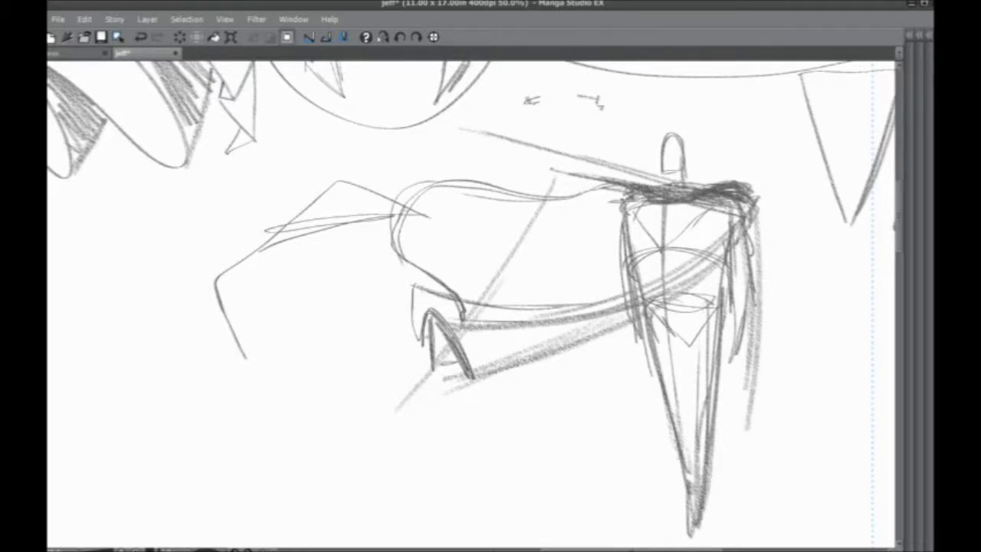
drag(443, 198, 595, 228)
drag(540, 213, 603, 221)
mouse_move(470, 192)
mouse_down()
mouse_move(626, 215)
mouse_move(616, 213)
mouse_up()
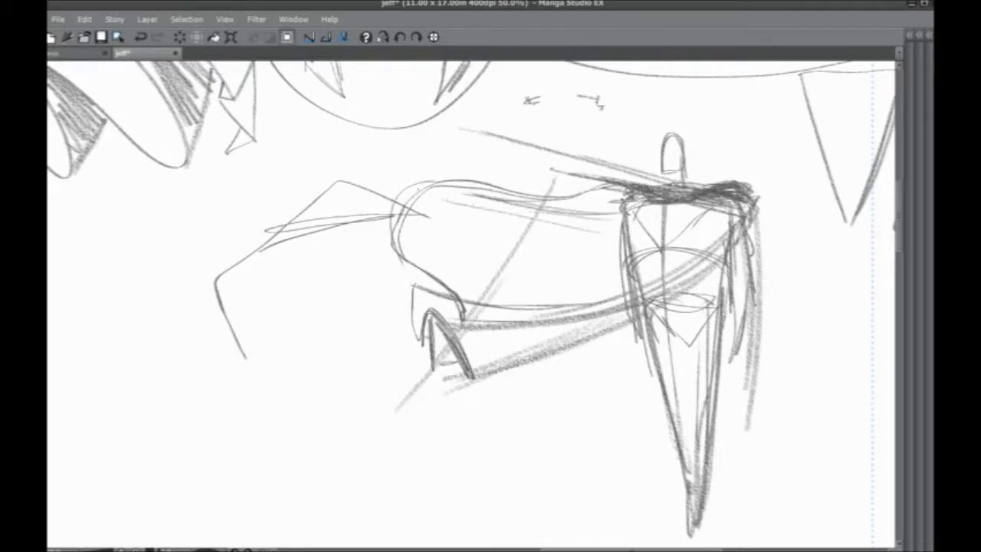
drag(618, 262, 502, 305)
mouse_move(455, 394)
mouse_down()
mouse_move(433, 351)
mouse_move(364, 373)
mouse_up()
- Switch from pencil to a pen sub-tool and begin inking the figure's head curve
key(Tab)
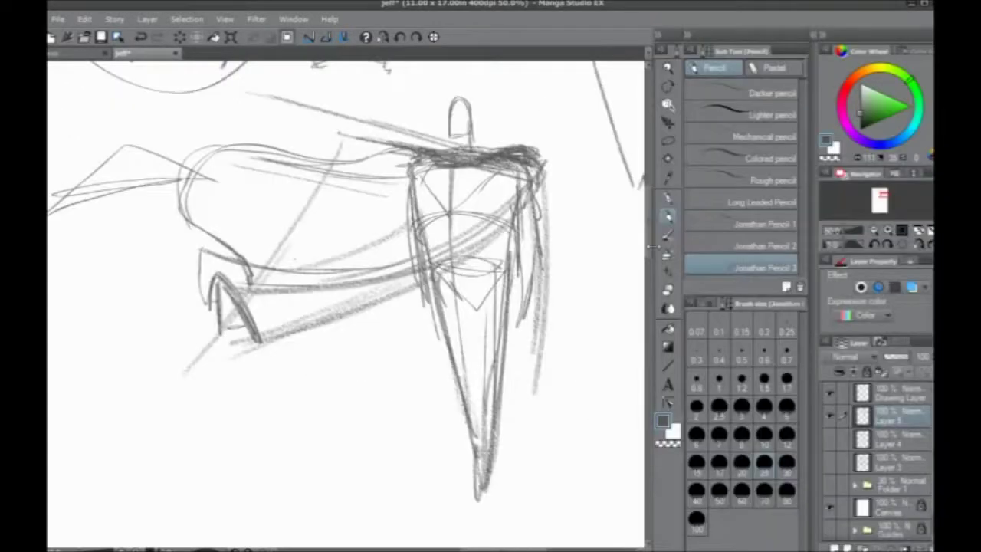
click(669, 292)
key(Tab)
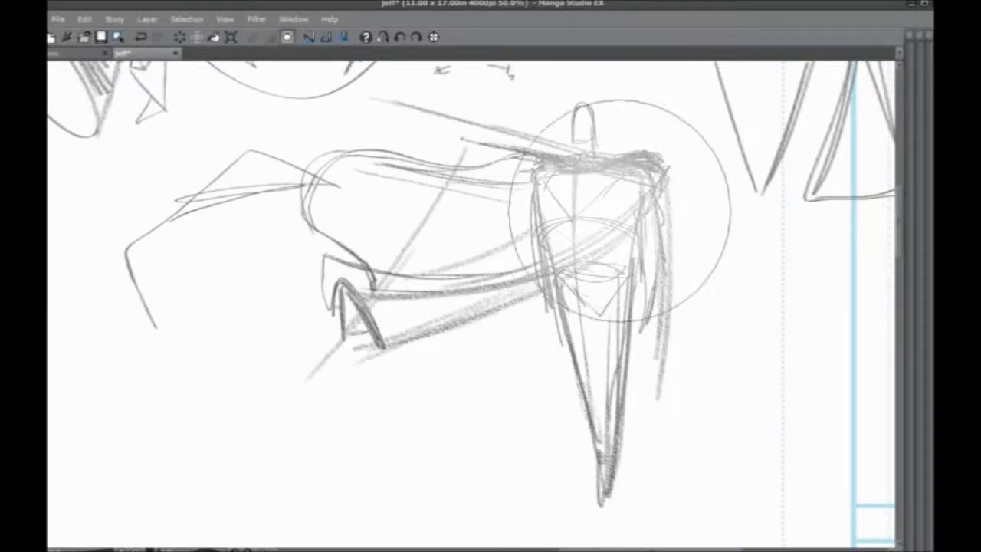
drag(489, 307, 481, 349)
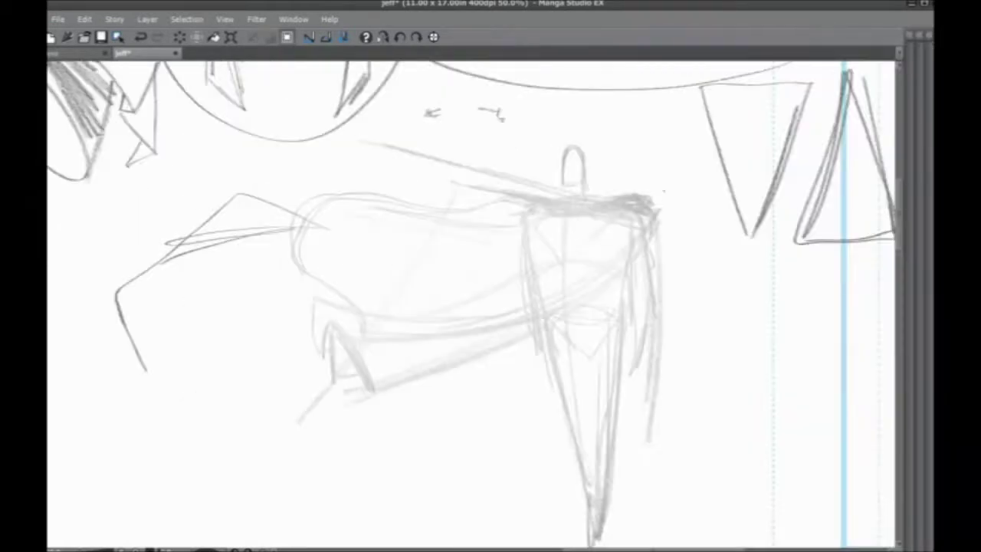
drag(648, 212, 618, 247)
- Ink the head, arm and hand, and the boxy jacket's chest and side
mouse_move(650, 216)
mouse_down()
mouse_move(640, 259)
mouse_move(660, 295)
mouse_up()
mouse_move(623, 247)
mouse_down()
mouse_move(627, 302)
mouse_move(664, 329)
mouse_move(623, 363)
mouse_up()
drag(629, 308, 619, 379)
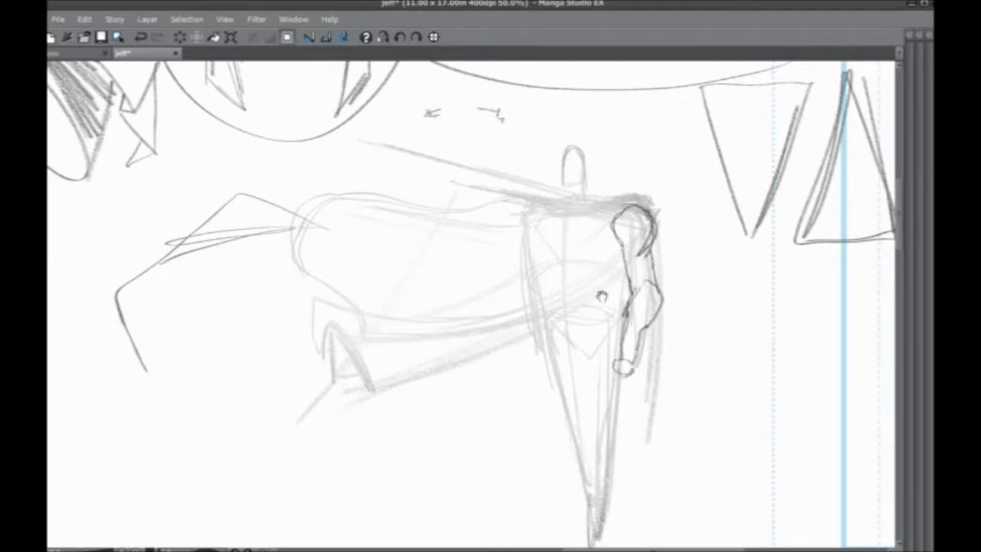
mouse_move(635, 275)
mouse_down()
mouse_move(614, 299)
mouse_move(576, 261)
mouse_move(629, 239)
mouse_move(638, 251)
mouse_up()
mouse_move(541, 256)
mouse_down()
mouse_move(579, 242)
mouse_move(546, 294)
mouse_move(605, 300)
mouse_move(539, 249)
mouse_move(547, 385)
mouse_up()
drag(536, 306, 544, 328)
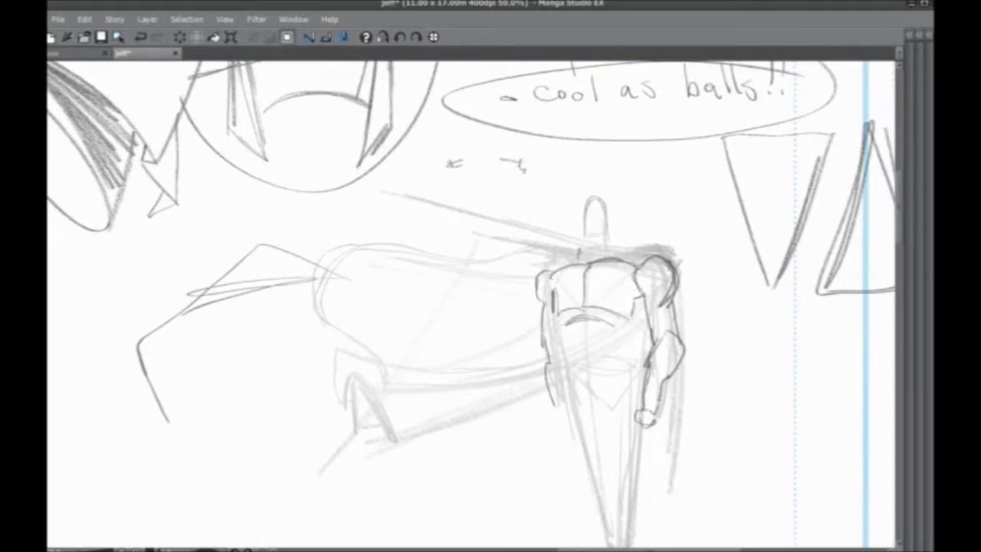
mouse_move(579, 259)
mouse_down()
mouse_move(598, 207)
mouse_move(609, 258)
mouse_move(642, 237)
mouse_move(635, 240)
mouse_move(698, 257)
mouse_up()
key(ctrl+z)
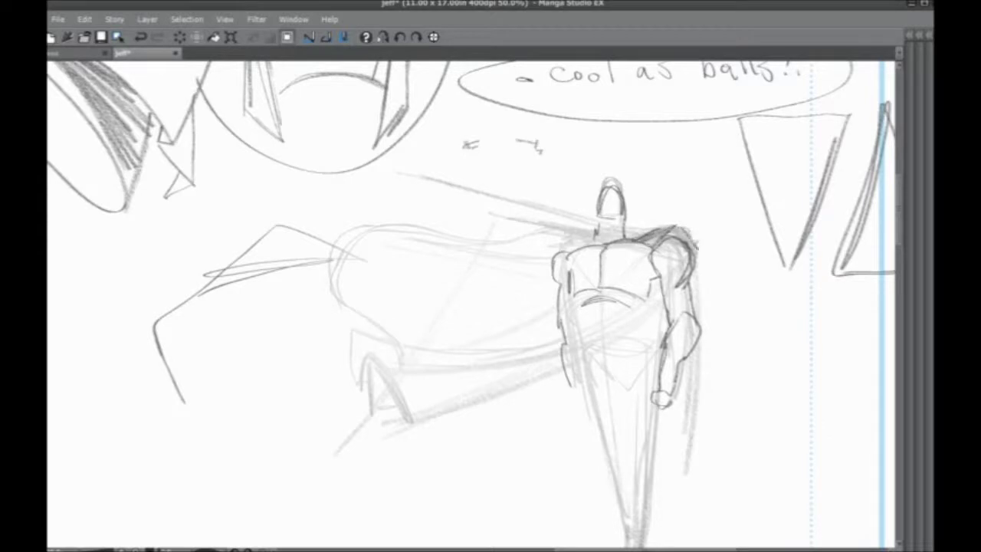
drag(675, 225, 699, 269)
- Darken the cape's lower edge and ink its arched fold with inner fold lines
mouse_move(593, 264)
mouse_down()
mouse_move(641, 246)
mouse_move(630, 222)
mouse_up()
mouse_move(637, 335)
mouse_down()
mouse_move(480, 383)
mouse_move(432, 331)
mouse_move(508, 383)
mouse_up()
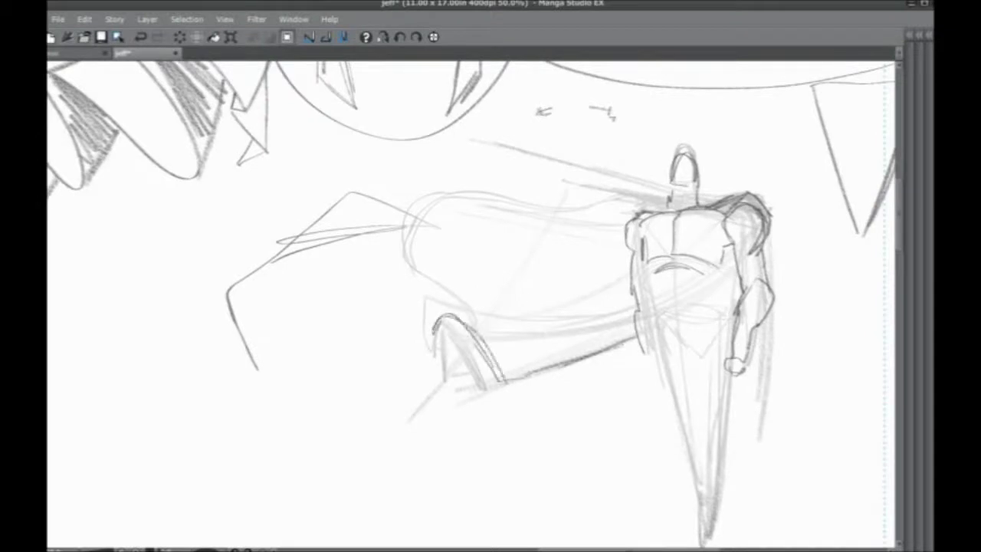
mouse_move(462, 320)
mouse_down()
mouse_move(535, 347)
mouse_move(628, 319)
mouse_up()
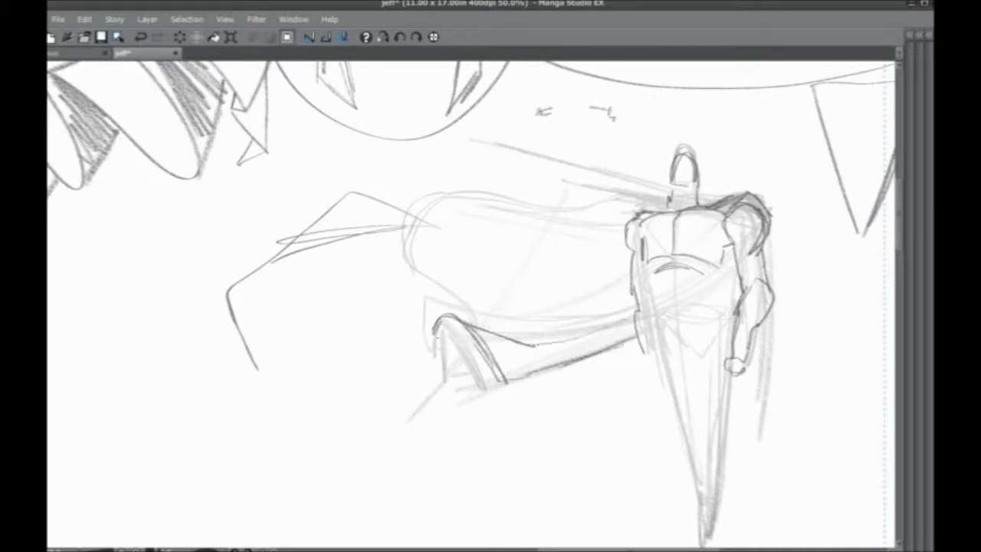
drag(437, 327, 440, 354)
drag(437, 351, 489, 363)
mouse_move(437, 347)
mouse_down()
mouse_move(483, 360)
mouse_move(472, 360)
mouse_up()
- Draw the cape's billowing outer curve and connect its top to the shoulder
mouse_move(480, 313)
mouse_down()
mouse_move(405, 219)
mouse_move(590, 188)
mouse_up()
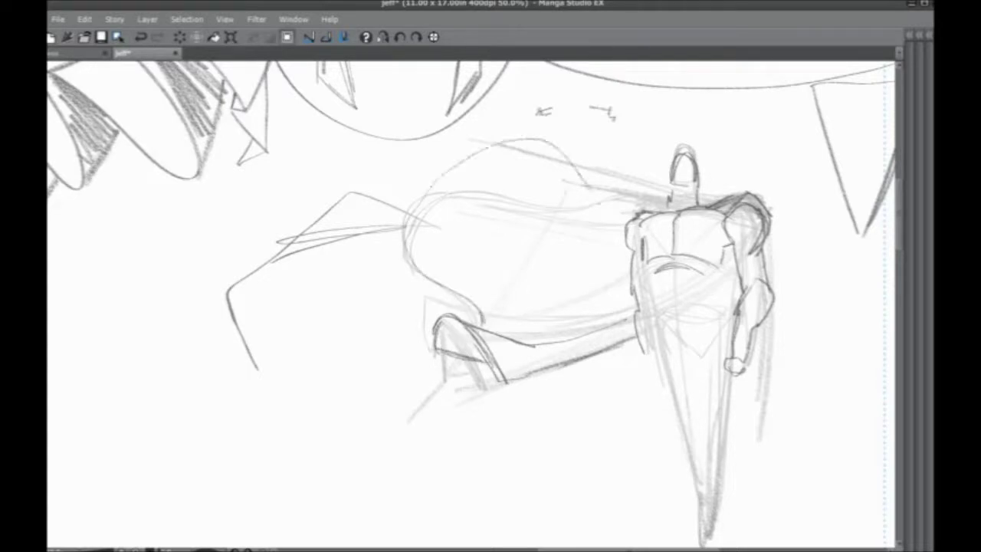
mouse_move(560, 157)
mouse_down()
mouse_move(611, 205)
mouse_move(653, 208)
mouse_up()
drag(578, 177, 638, 208)
drag(413, 236, 424, 247)
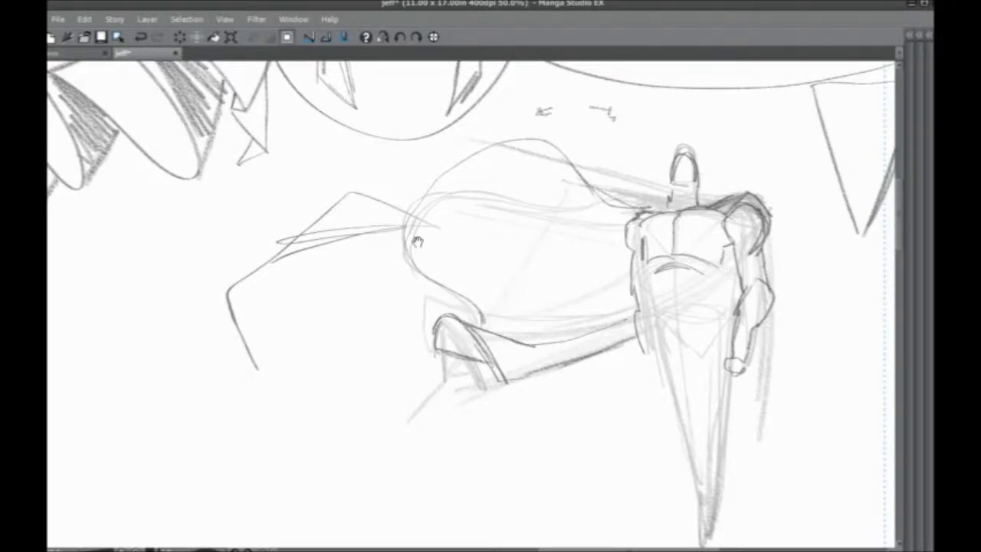
drag(491, 307, 449, 345)
drag(562, 238, 593, 245)
mouse_move(523, 197)
mouse_down()
mouse_move(612, 247)
mouse_move(604, 250)
mouse_up()
mouse_move(529, 207)
mouse_down()
mouse_move(553, 234)
mouse_move(450, 179)
mouse_move(367, 256)
mouse_move(439, 358)
mouse_up()
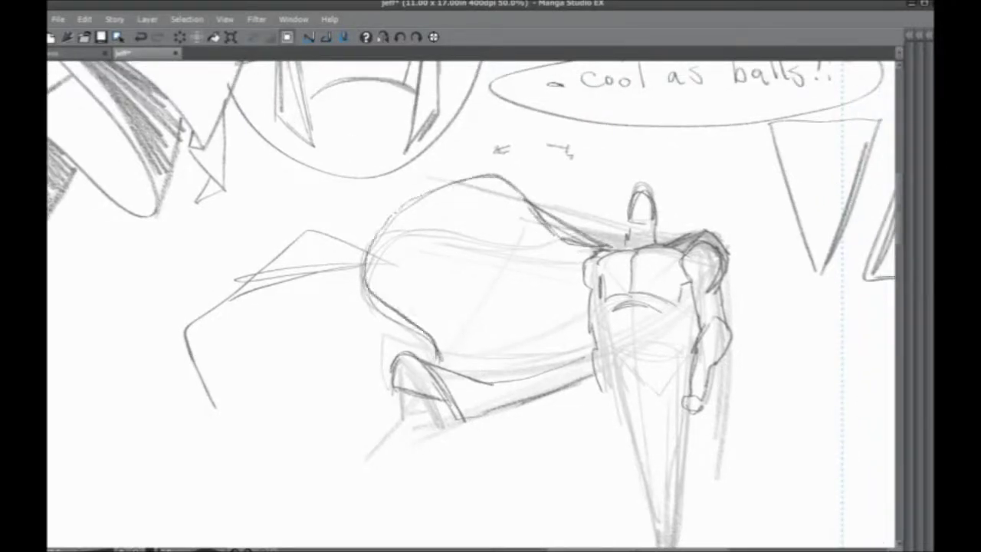
- Trace a darker cape outline with inner curves and mark the shadow edge across it
drag(422, 195, 392, 225)
drag(392, 227, 364, 319)
drag(403, 317, 439, 361)
mouse_move(463, 187)
mouse_down()
mouse_move(434, 350)
mouse_move(460, 362)
mouse_move(572, 353)
mouse_up()
drag(348, 203, 421, 145)
mouse_move(362, 146)
mouse_down()
mouse_move(448, 135)
mouse_move(521, 183)
mouse_up()
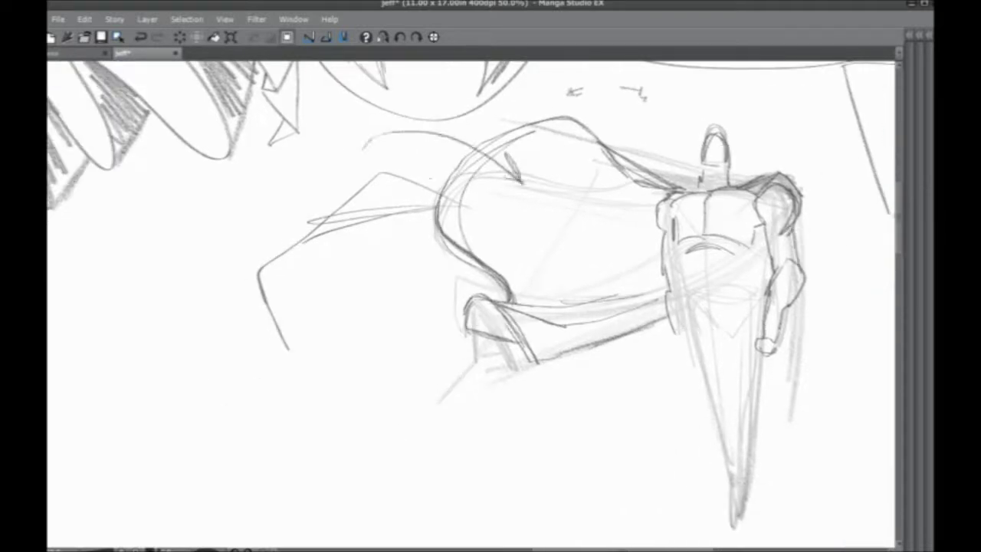
key(ctrl+z)
drag(392, 201, 549, 124)
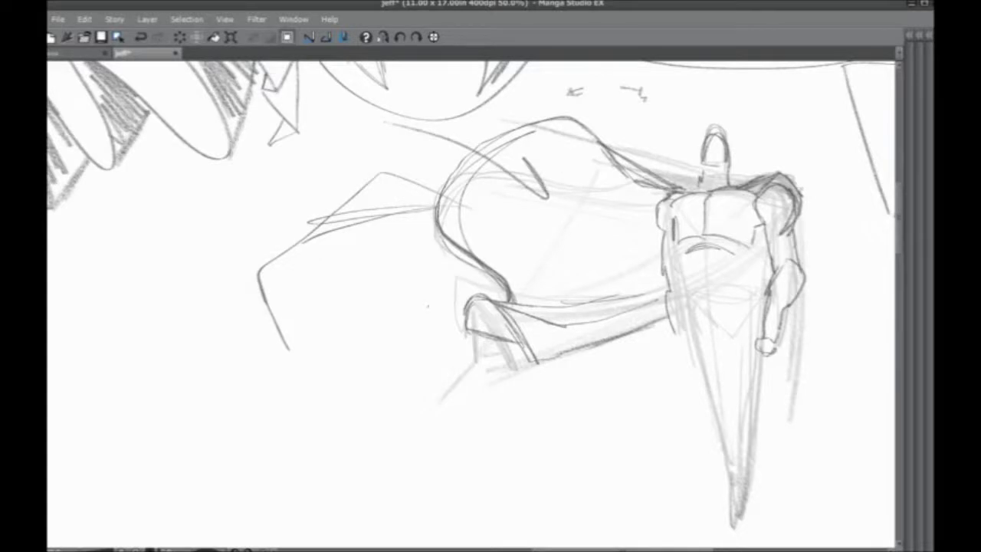
key(ctrl+z)
mouse_move(437, 310)
mouse_down()
mouse_move(378, 282)
mouse_move(332, 368)
mouse_up()
drag(453, 286, 483, 276)
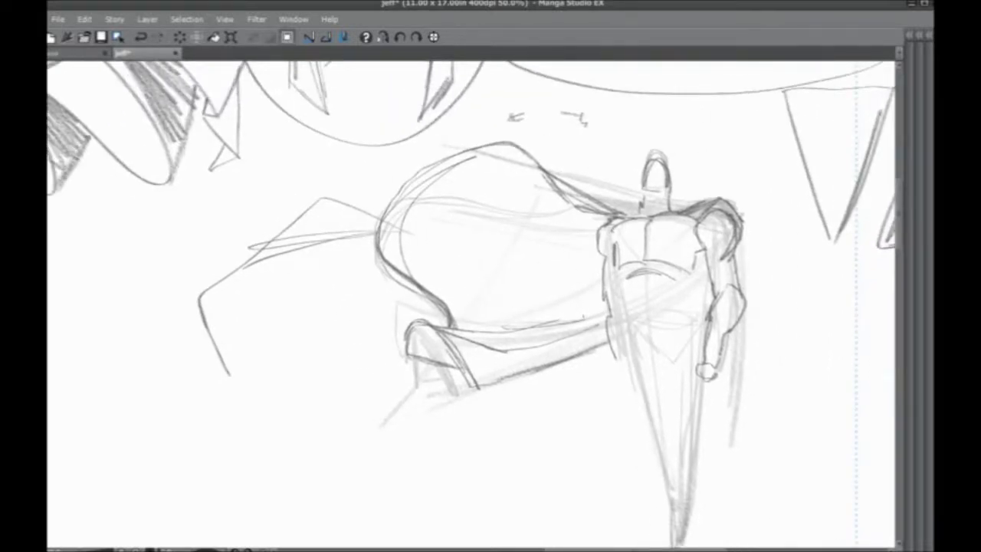
mouse_move(584, 309)
mouse_down()
mouse_move(555, 253)
mouse_move(542, 183)
mouse_move(604, 220)
mouse_up()
- Densely hatch the cape's shadow beside the hanging figure's torso
mouse_move(552, 184)
mouse_down()
mouse_move(595, 235)
mouse_move(596, 260)
mouse_up()
drag(551, 216, 599, 289)
drag(566, 250, 602, 311)
drag(567, 270, 598, 314)
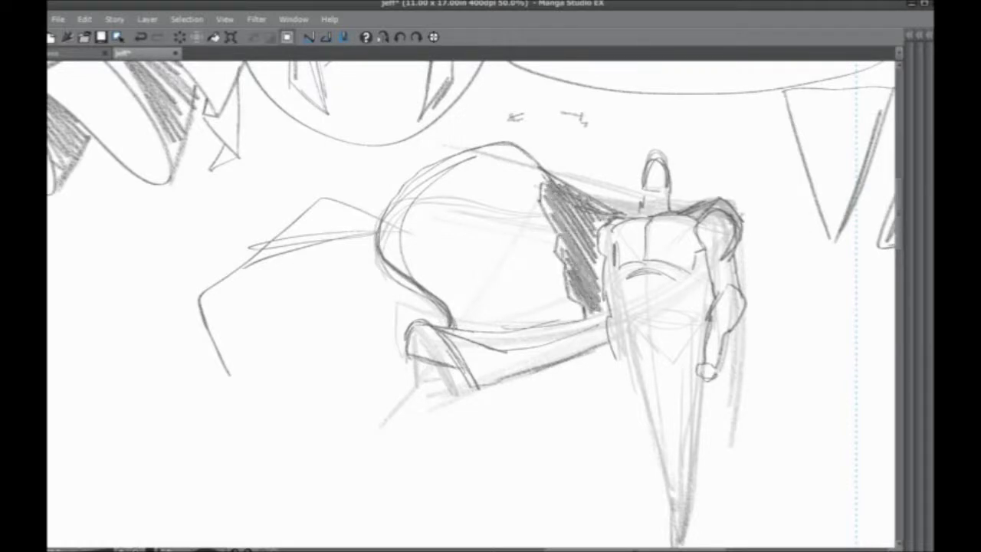
drag(559, 247, 581, 302)
drag(591, 222, 601, 305)
drag(581, 202, 601, 232)
mouse_move(552, 184)
mouse_down()
mouse_move(605, 228)
mouse_move(566, 234)
mouse_move(563, 256)
mouse_move(595, 322)
mouse_up()
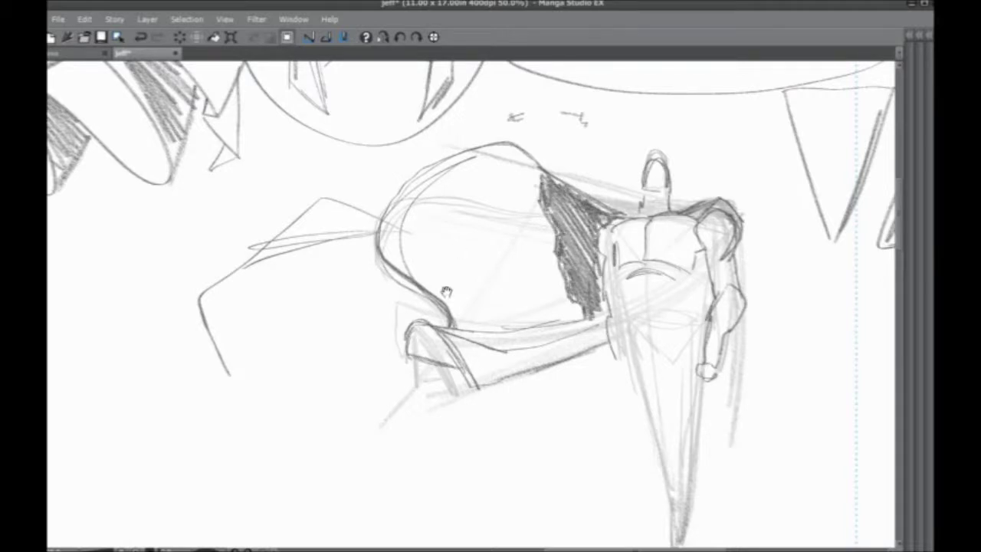
- Hatch the cape's lower edge and add long diagonal folds inside the cape
mouse_move(449, 291)
mouse_down()
mouse_move(459, 267)
mouse_move(529, 237)
mouse_up()
mouse_move(569, 325)
mouse_down()
mouse_move(678, 268)
mouse_move(684, 277)
mouse_move(687, 251)
mouse_up()
drag(612, 311, 690, 261)
drag(555, 325, 636, 298)
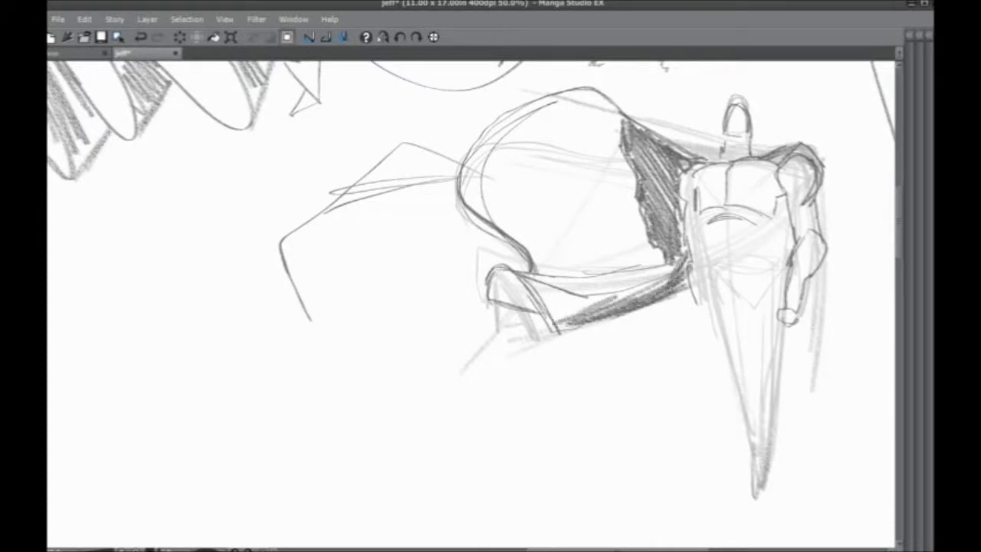
drag(463, 187, 621, 276)
mouse_move(475, 202)
mouse_down()
mouse_move(582, 273)
mouse_move(569, 277)
mouse_up()
mouse_move(502, 268)
mouse_down()
mouse_move(540, 305)
mouse_move(443, 361)
mouse_up()
drag(554, 306, 598, 283)
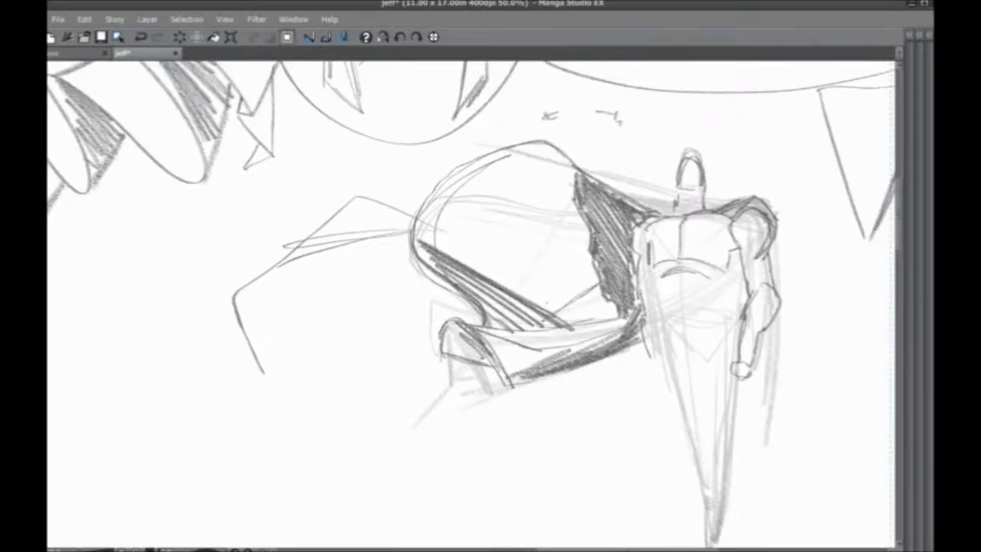
mouse_move(567, 326)
mouse_down()
mouse_move(633, 308)
mouse_move(618, 287)
mouse_move(595, 290)
mouse_up()
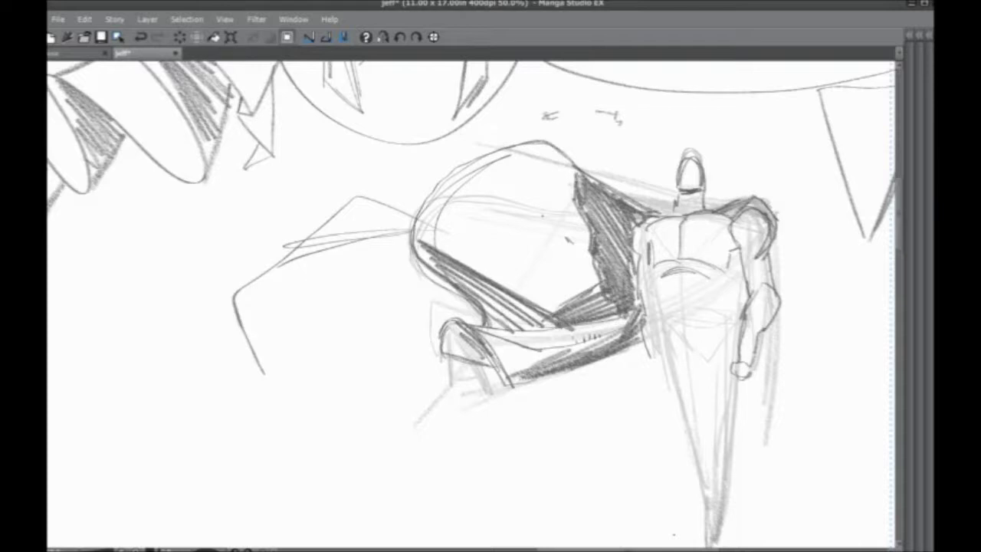
- Sketch lines on the figure's arm and a V-shaped lower torso outline
drag(454, 337, 345, 313)
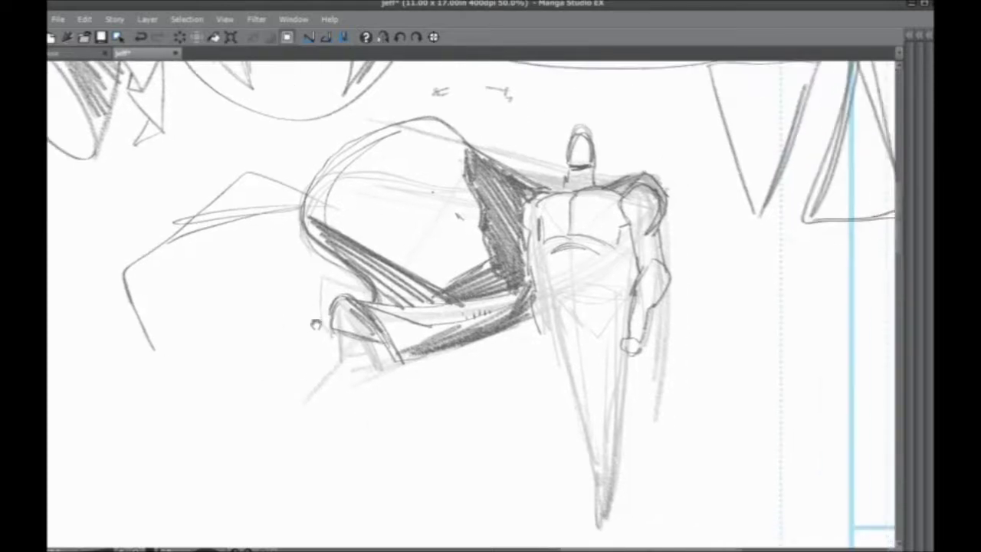
drag(631, 247, 594, 322)
drag(541, 278, 561, 316)
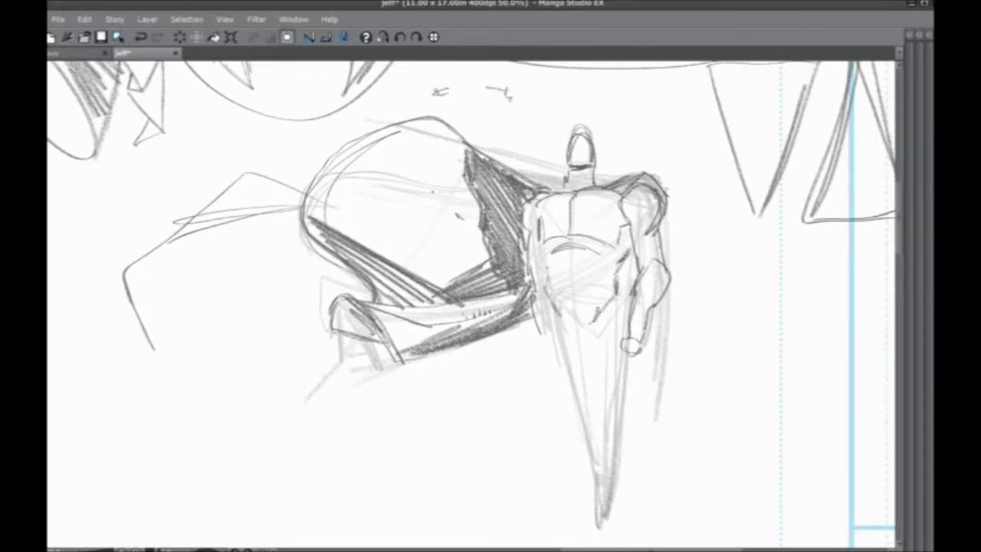
drag(548, 240, 590, 331)
mouse_move(609, 293)
mouse_down()
mouse_move(596, 314)
mouse_move(599, 422)
mouse_move(622, 323)
mouse_up()
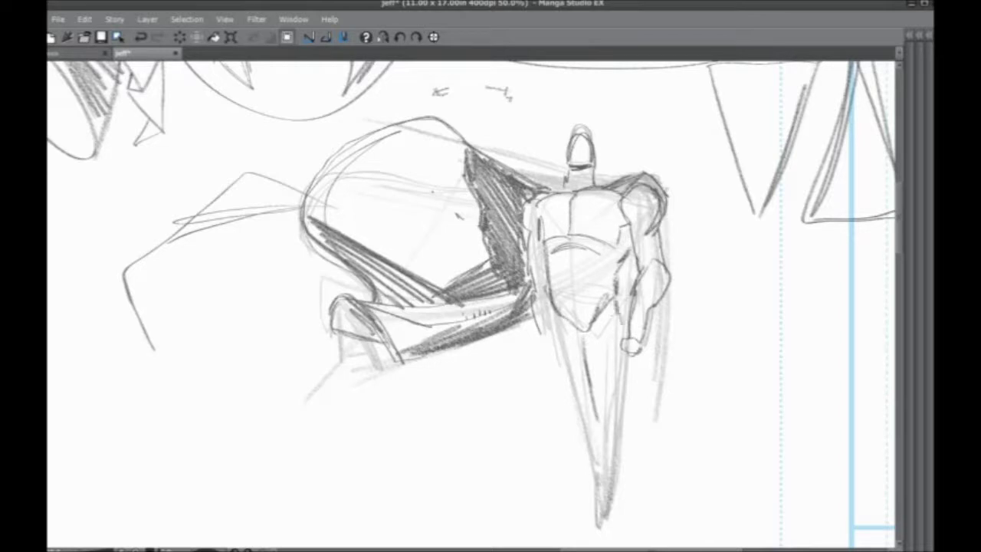
- Draw the figure's legs as a long lower body tapering to a tip
drag(628, 365, 594, 436)
drag(579, 316, 555, 418)
drag(592, 342, 562, 439)
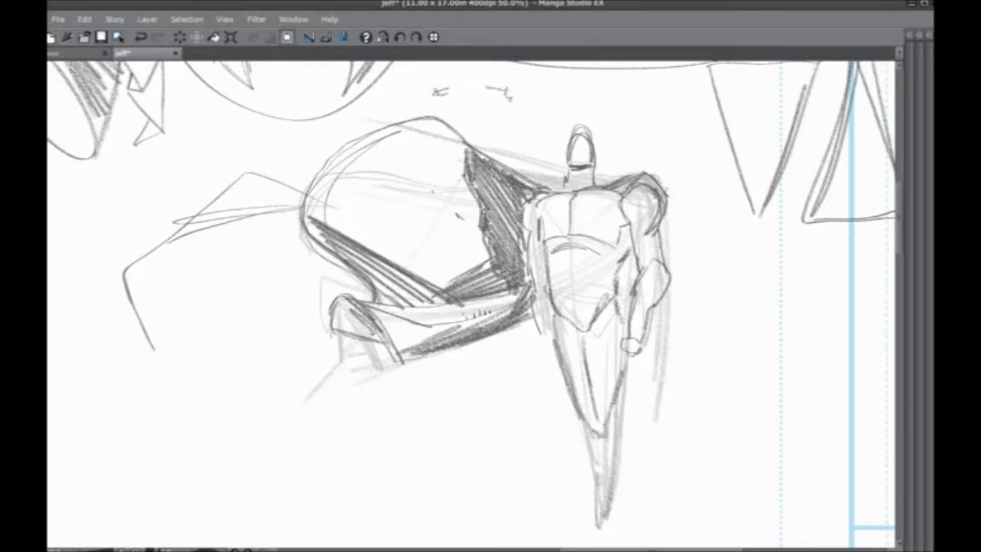
mouse_move(618, 412)
mouse_down()
mouse_move(607, 488)
mouse_move(570, 353)
mouse_move(571, 409)
mouse_up()
drag(551, 311, 575, 386)
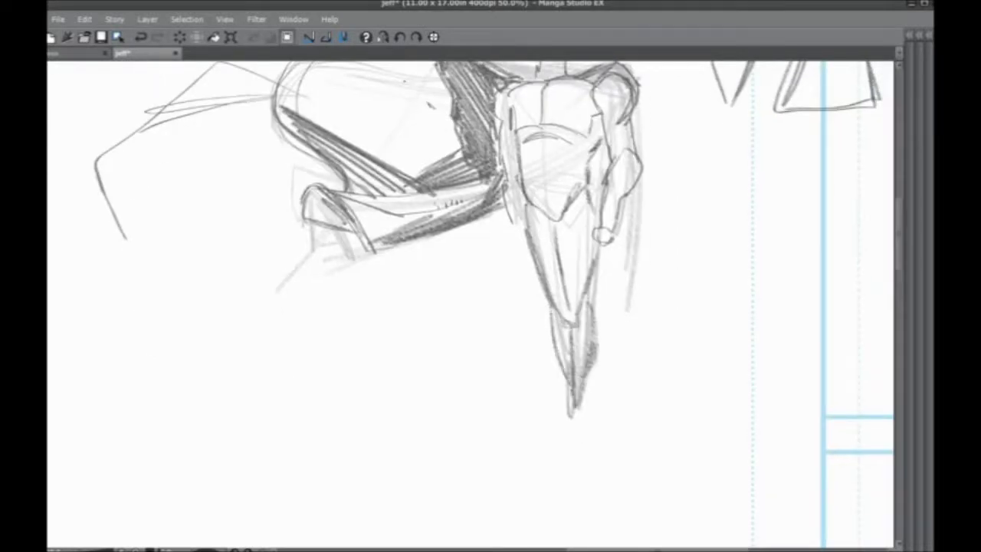
drag(558, 349, 577, 452)
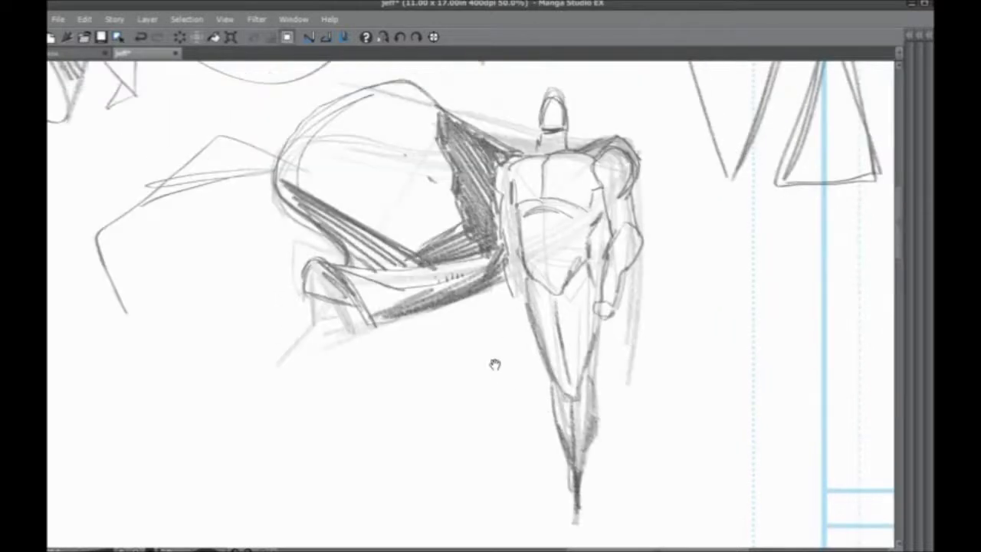
drag(493, 366, 473, 352)
drag(548, 387, 552, 438)
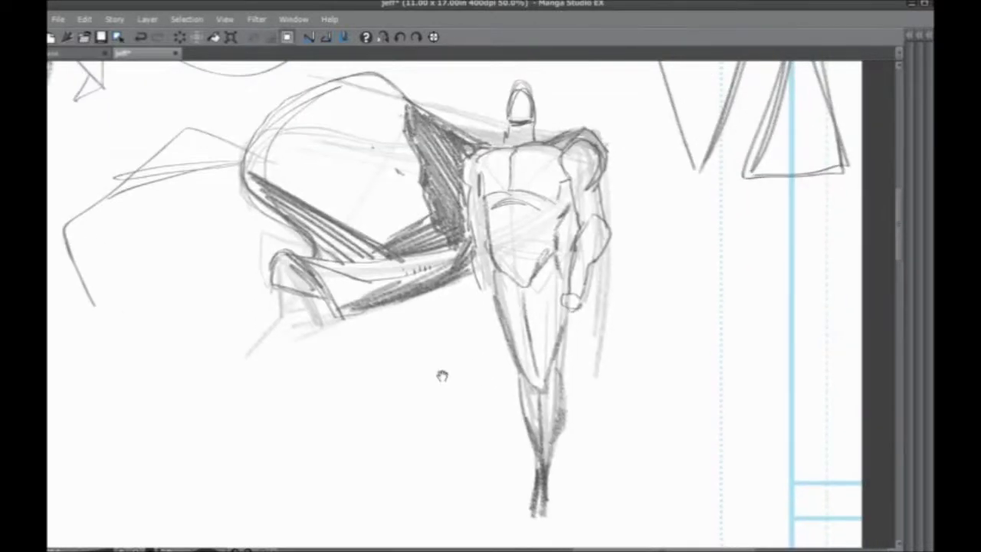
drag(456, 300, 442, 376)
- Sketch across the figure's shoulders and chest, framing the head in view
drag(453, 153, 595, 150)
mouse_move(454, 337)
mouse_down()
mouse_move(384, 311)
mouse_move(451, 370)
mouse_up()
drag(495, 176, 564, 192)
mouse_move(426, 318)
mouse_down()
mouse_move(457, 323)
mouse_move(442, 264)
mouse_up()
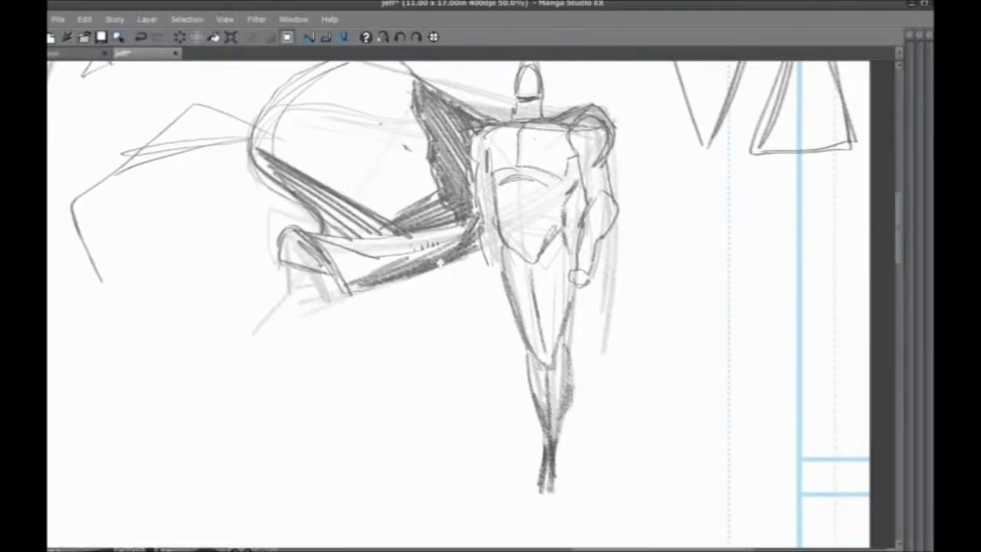
mouse_move(569, 157)
mouse_down()
mouse_move(555, 175)
mouse_move(518, 159)
mouse_up()
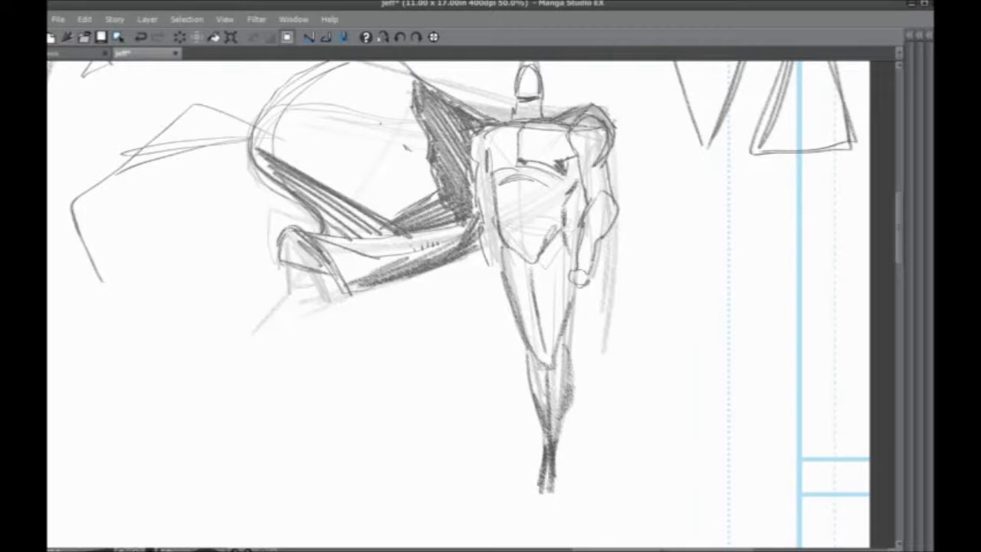
drag(444, 333, 335, 368)
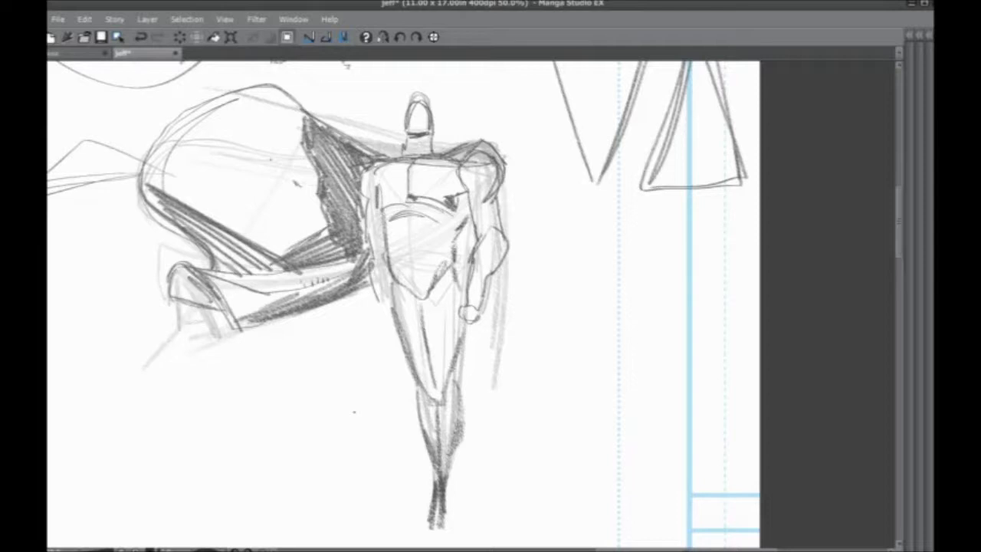
drag(444, 411, 379, 338)
drag(350, 370, 331, 422)
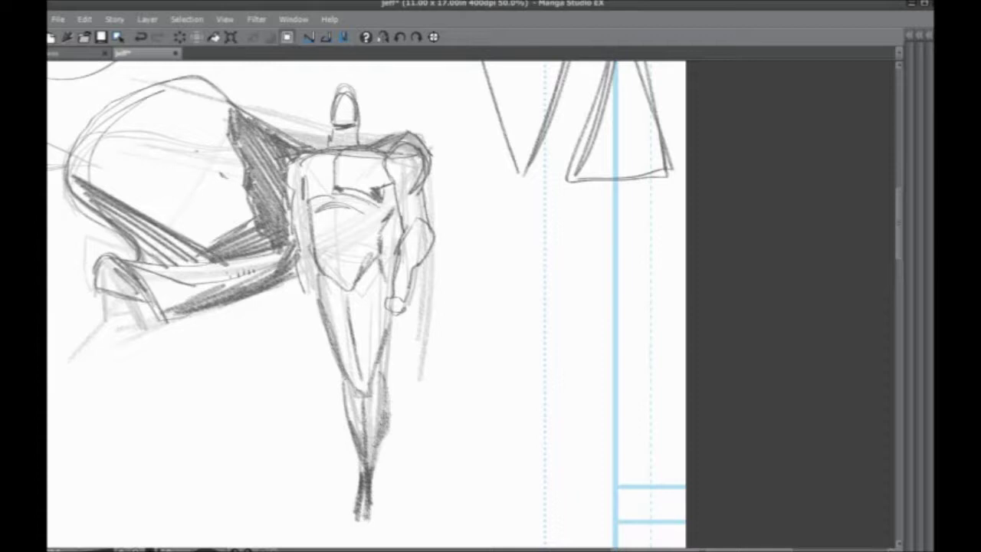
- Below the hanging figure, draw a long horizontal line, an L-shaped stroke and zigzag edge
mouse_move(449, 316)
mouse_down()
mouse_move(372, 221)
mouse_move(440, 179)
mouse_up()
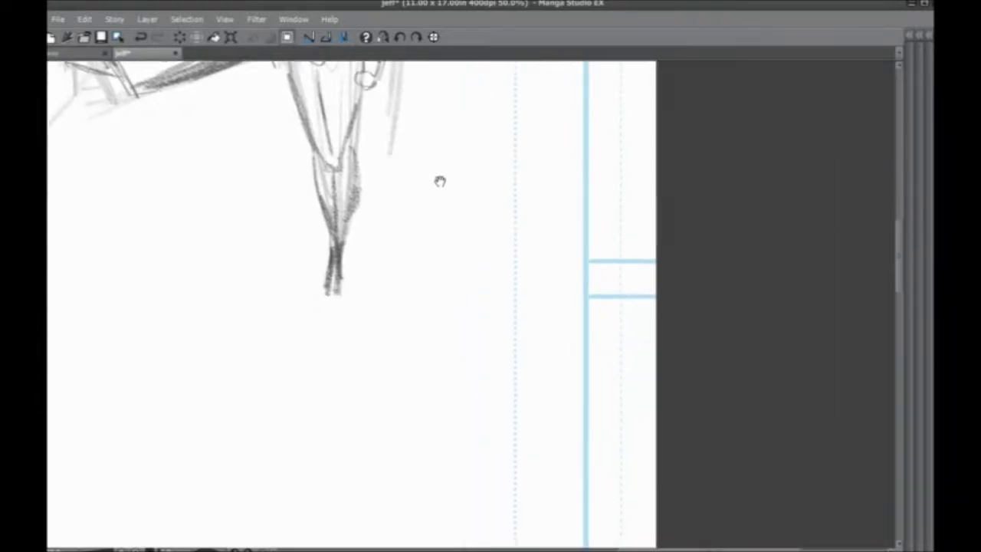
mouse_move(506, 243)
mouse_down()
mouse_move(501, 279)
mouse_move(501, 261)
mouse_up()
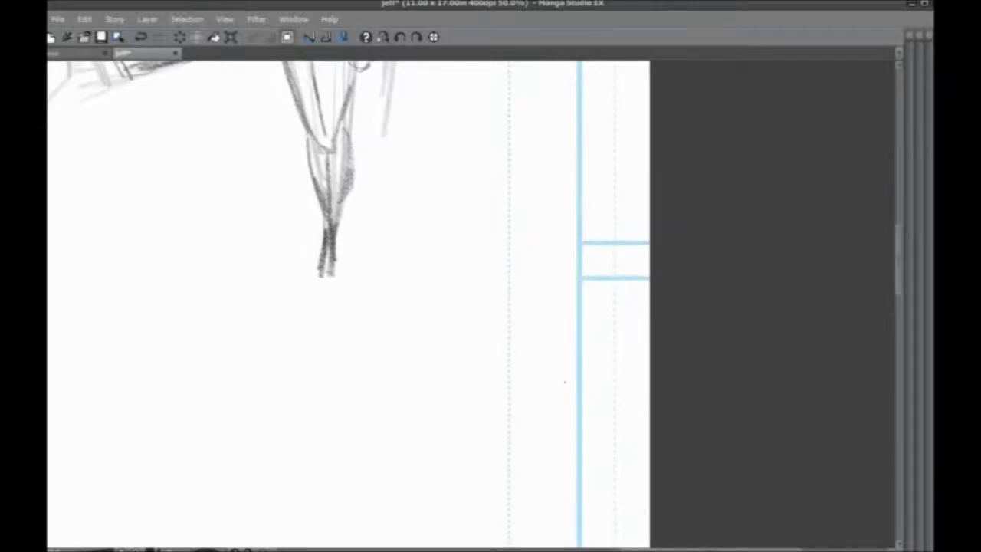
drag(557, 377, 276, 377)
drag(340, 369, 381, 300)
mouse_move(529, 308)
mouse_down()
mouse_move(473, 342)
mouse_move(340, 499)
mouse_move(506, 316)
mouse_up()
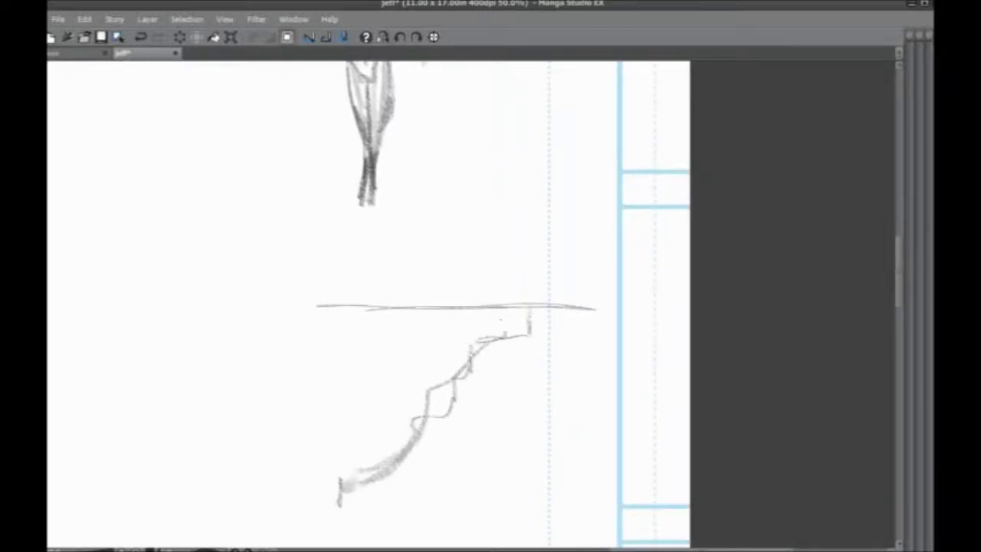
drag(417, 303, 299, 307)
- Add hatch marks and loops across the horizontal line and strokes at its left end
drag(403, 348, 410, 276)
drag(391, 292, 506, 311)
drag(387, 310, 449, 341)
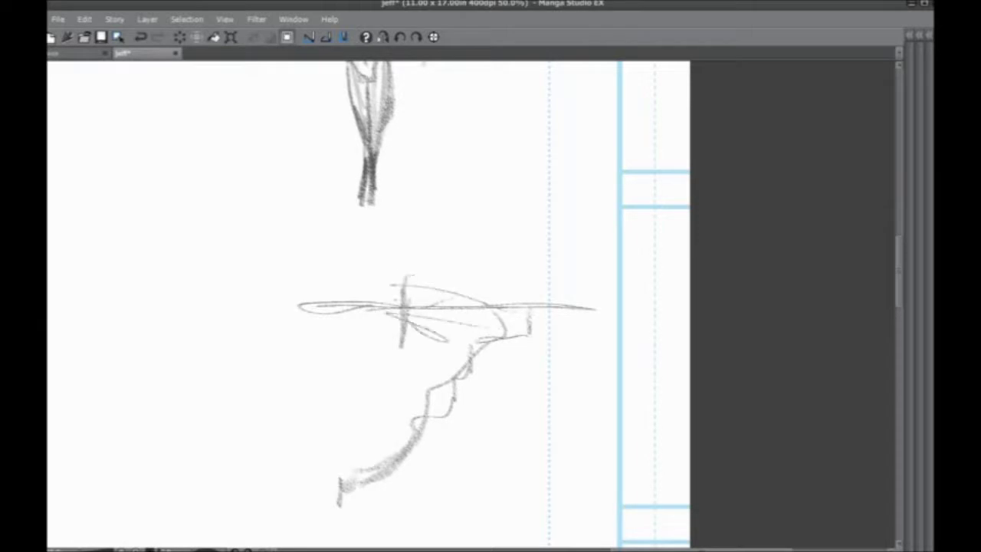
drag(395, 283, 400, 331)
drag(390, 295, 267, 296)
mouse_move(399, 331)
mouse_down()
mouse_move(250, 322)
mouse_move(257, 406)
mouse_up()
drag(460, 345, 485, 312)
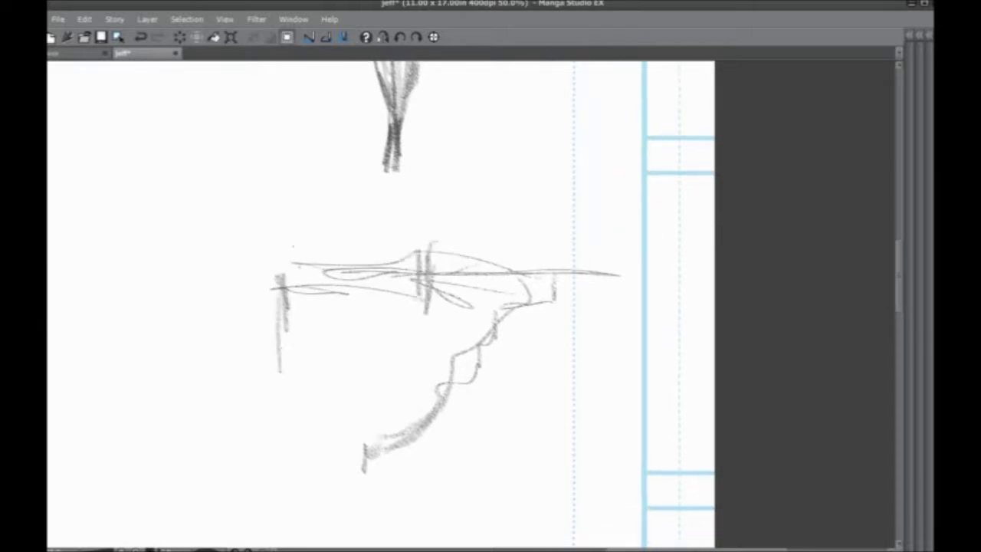
drag(299, 247, 301, 371)
mouse_move(242, 242)
mouse_down()
mouse_move(297, 271)
mouse_move(284, 373)
mouse_up()
- Sketch hooked curves with hatching on the left, including a tall one at upper left
drag(205, 168, 284, 230)
drag(247, 359, 357, 399)
drag(276, 387, 407, 479)
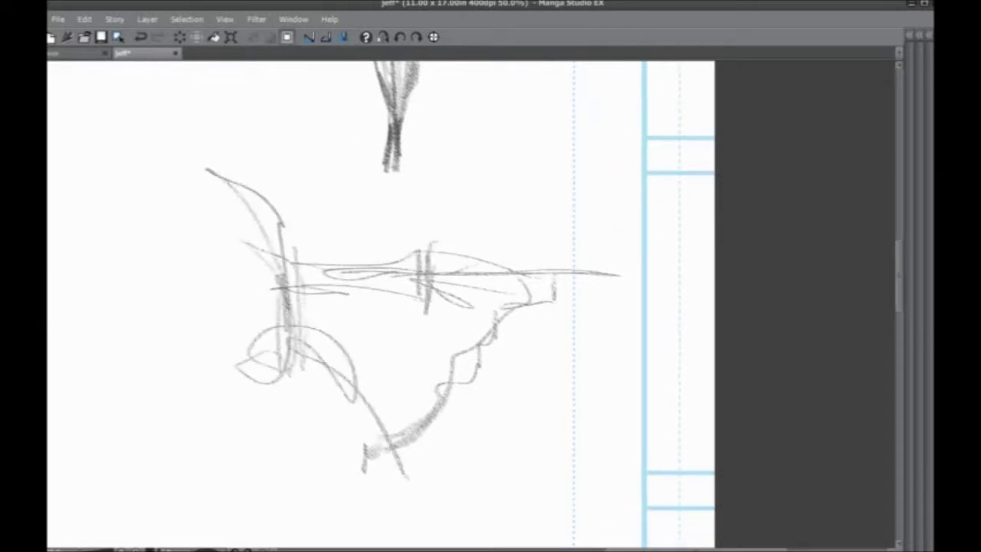
drag(220, 400, 393, 522)
drag(253, 198, 239, 408)
mouse_move(251, 196)
mouse_down()
mouse_move(156, 123)
mouse_move(161, 137)
mouse_up()
drag(384, 311, 403, 344)
drag(194, 190, 254, 242)
scroll(408, 376, up, 3)
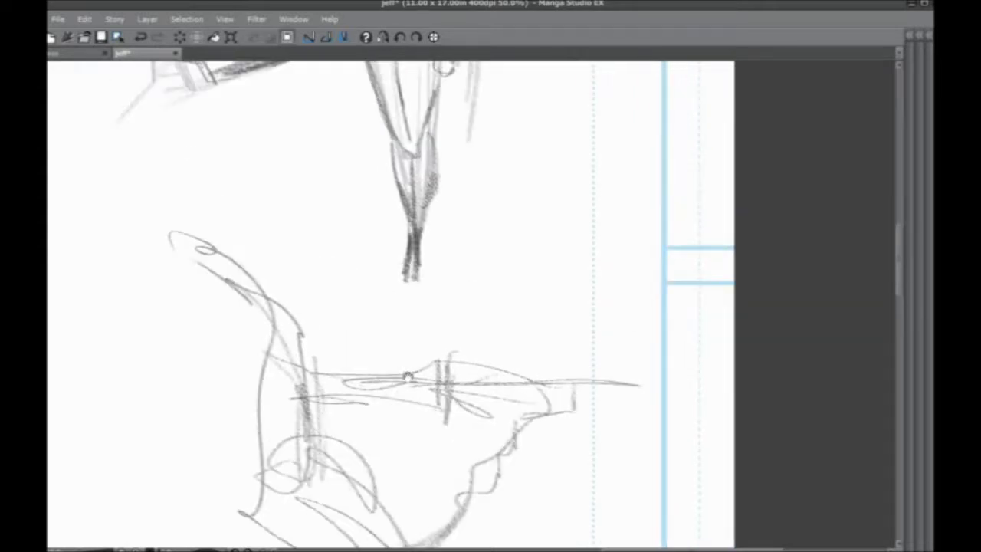
- Sketch wing-like strokes on the right and a curved stroke above the wing
drag(483, 302, 430, 325)
drag(417, 397, 571, 331)
drag(583, 355, 499, 414)
drag(387, 402, 576, 340)
drag(405, 331, 357, 353)
drag(457, 237, 444, 204)
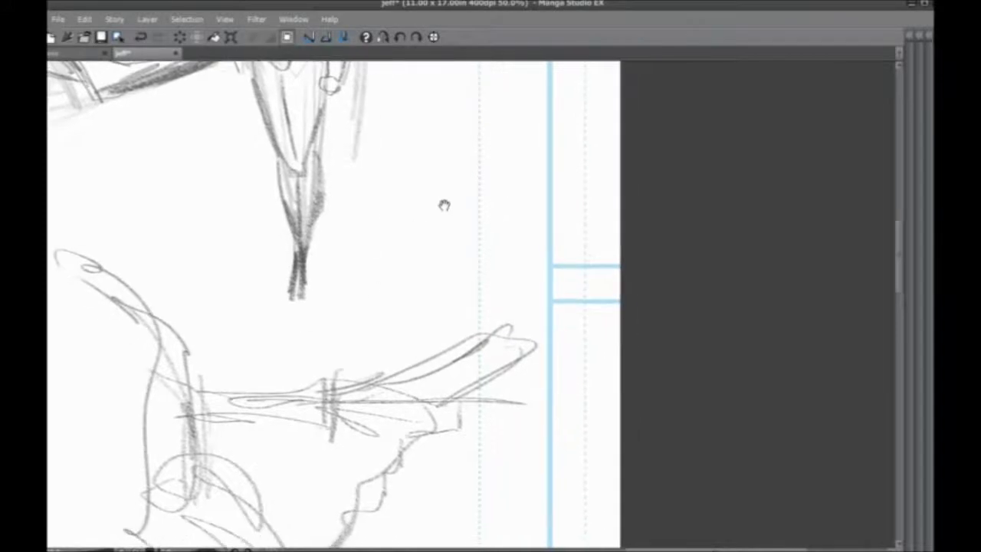
mouse_move(460, 167)
mouse_down()
mouse_move(516, 213)
mouse_move(408, 195)
mouse_move(379, 330)
mouse_up()
- Draw a looped circle for the head with a small curl and a bent arm
mouse_move(506, 191)
mouse_down()
mouse_move(475, 230)
mouse_move(498, 238)
mouse_up()
drag(443, 218, 431, 233)
mouse_move(433, 204)
mouse_down()
mouse_move(394, 201)
mouse_move(335, 224)
mouse_up()
drag(353, 238, 398, 288)
mouse_move(436, 233)
mouse_down()
mouse_move(388, 242)
mouse_move(426, 283)
mouse_up()
drag(353, 230, 400, 256)
mouse_move(370, 256)
mouse_down()
mouse_move(431, 299)
mouse_move(378, 284)
mouse_move(423, 294)
mouse_move(450, 318)
mouse_move(359, 335)
mouse_move(354, 290)
mouse_up()
- Arc around the new figure's left and top, then add vertical body lines
drag(338, 325, 460, 173)
drag(357, 230, 510, 190)
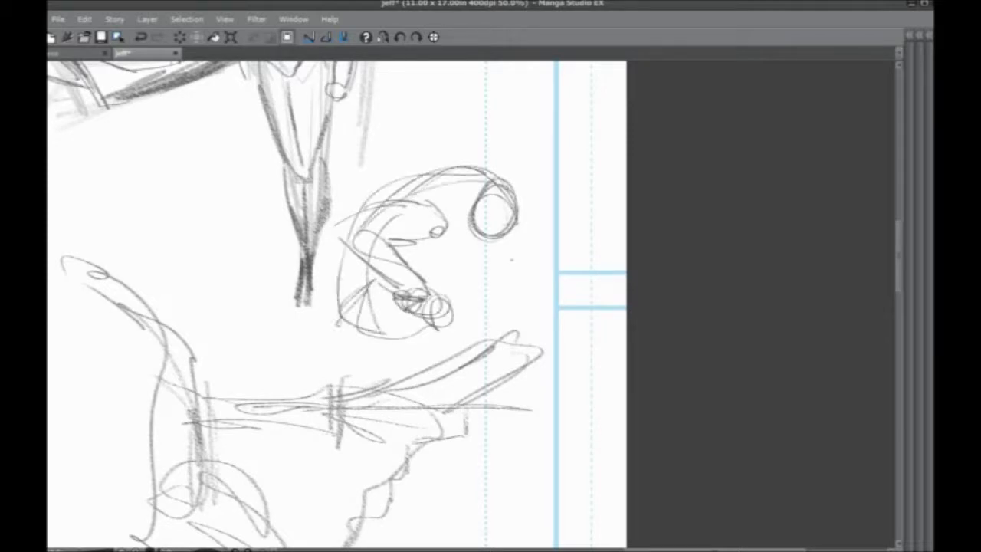
drag(508, 233, 505, 347)
scroll(491, 307, down, 1)
drag(475, 201, 492, 328)
drag(463, 247, 468, 320)
mouse_move(470, 329)
mouse_down()
mouse_move(494, 315)
mouse_move(487, 413)
mouse_up()
drag(469, 371, 466, 423)
mouse_move(479, 421)
mouse_down()
mouse_move(469, 458)
mouse_move(449, 454)
mouse_up()
drag(469, 199, 452, 256)
- Sketch over the horned figure's face and fan strokes across its lower body
drag(498, 175, 434, 220)
drag(427, 164, 453, 184)
mouse_move(358, 272)
mouse_down()
mouse_move(397, 299)
mouse_move(360, 323)
mouse_up()
drag(434, 282, 387, 328)
drag(403, 302, 334, 342)
mouse_move(337, 280)
mouse_down()
mouse_move(295, 344)
mouse_move(270, 359)
mouse_up()
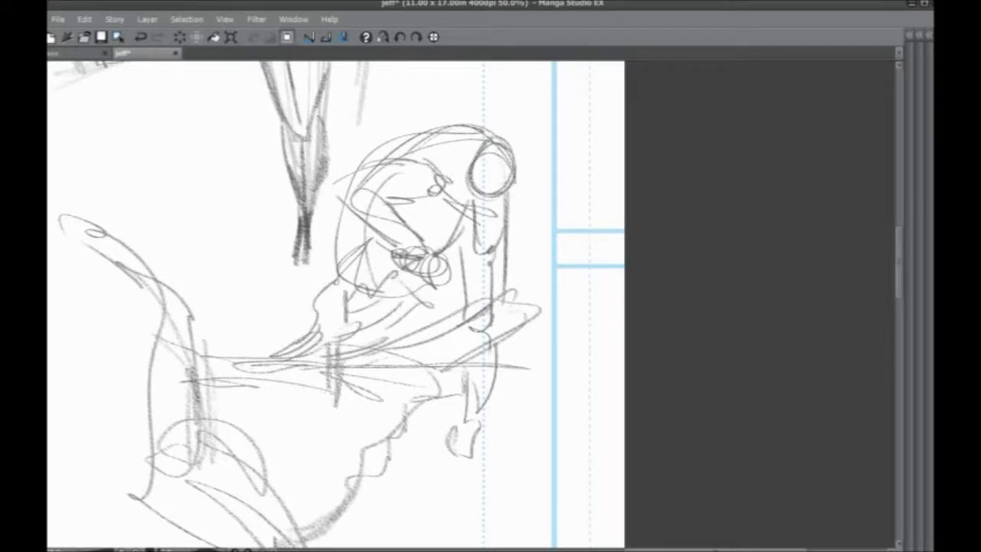
drag(347, 327, 283, 354)
drag(335, 268, 327, 288)
mouse_move(201, 354)
mouse_down()
mouse_move(328, 282)
mouse_move(168, 357)
mouse_up()
drag(330, 321, 171, 374)
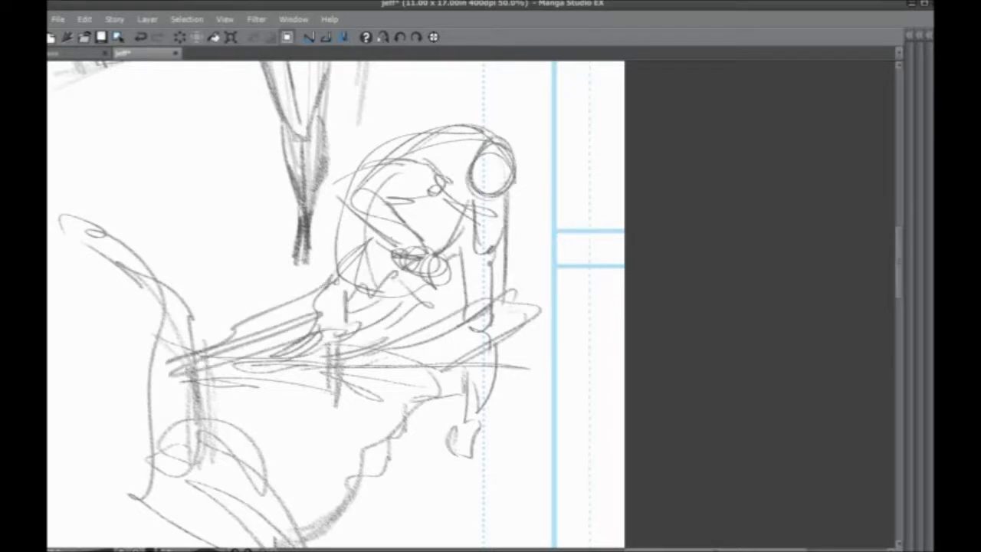
- Sketch across the figure's face and chest and add two horns on its head
drag(449, 265, 539, 281)
drag(540, 270, 480, 306)
drag(429, 247, 540, 270)
drag(466, 302, 363, 344)
drag(337, 307, 343, 320)
drag(493, 150, 520, 181)
drag(543, 135, 526, 190)
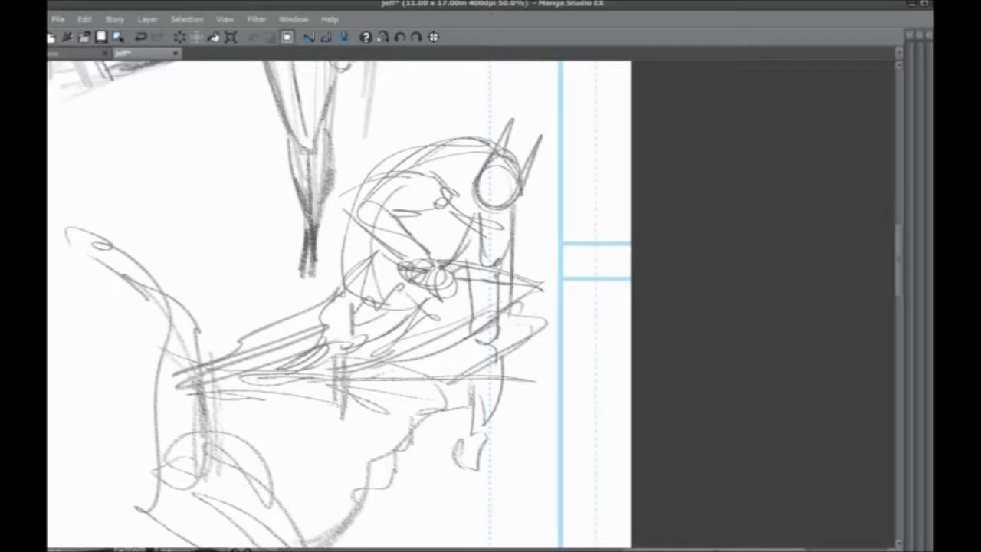
- Refine the top of the head and horns, and darken inside the head circle
mouse_move(276, 389)
mouse_down()
mouse_move(336, 342)
mouse_move(346, 428)
mouse_up()
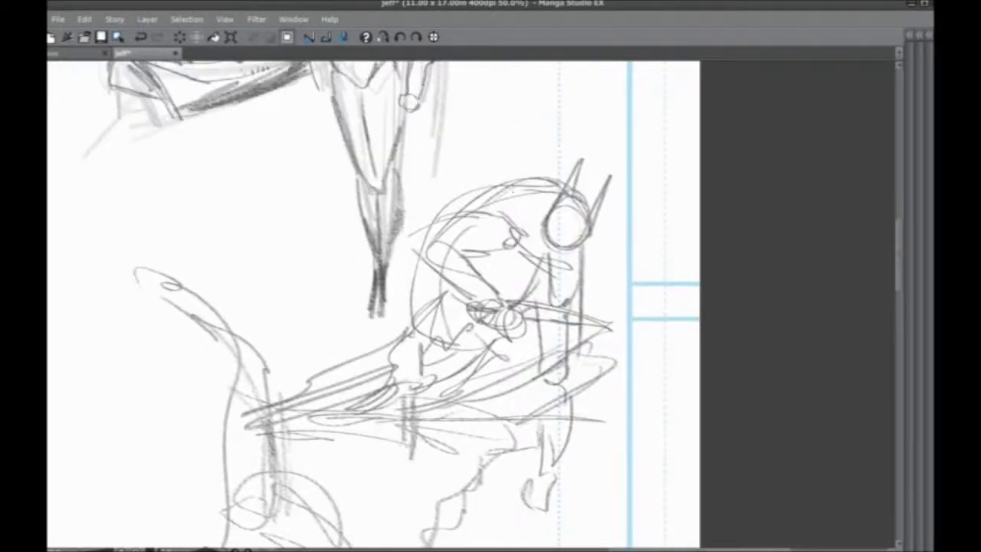
drag(454, 210, 529, 191)
drag(510, 195, 561, 190)
drag(447, 258, 515, 195)
drag(582, 204, 541, 262)
drag(583, 218, 552, 263)
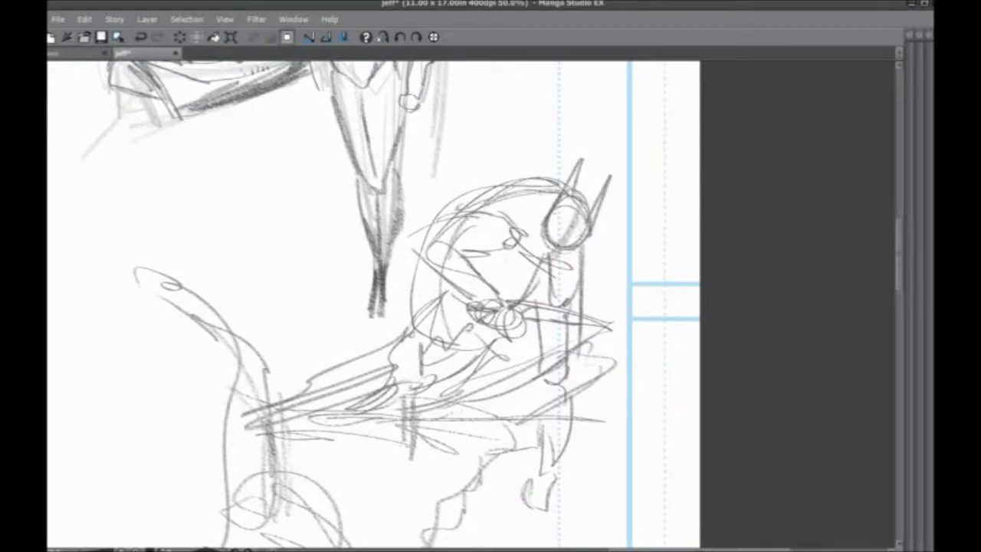
key(ctrl+z)
key(ctrl+y)
drag(579, 214, 567, 253)
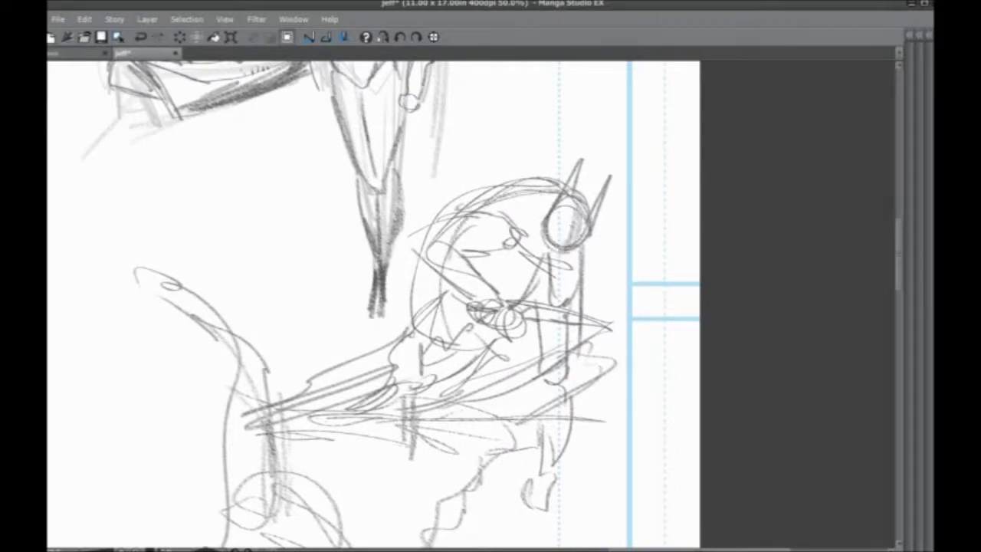
- Pan to centre the horned, winged figure and its lower body in view
mouse_move(423, 252)
mouse_down()
mouse_move(369, 217)
mouse_move(366, 204)
mouse_up()
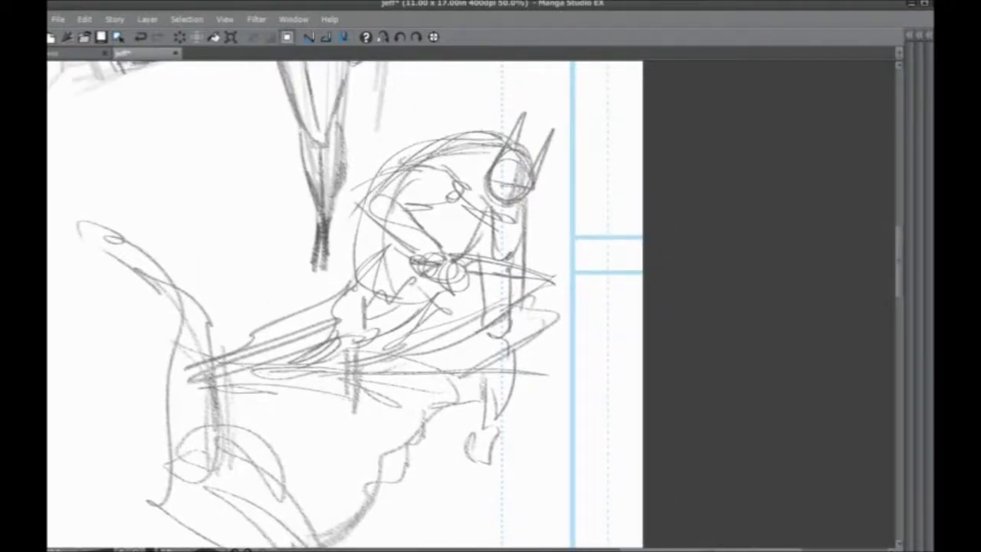
drag(241, 378, 262, 354)
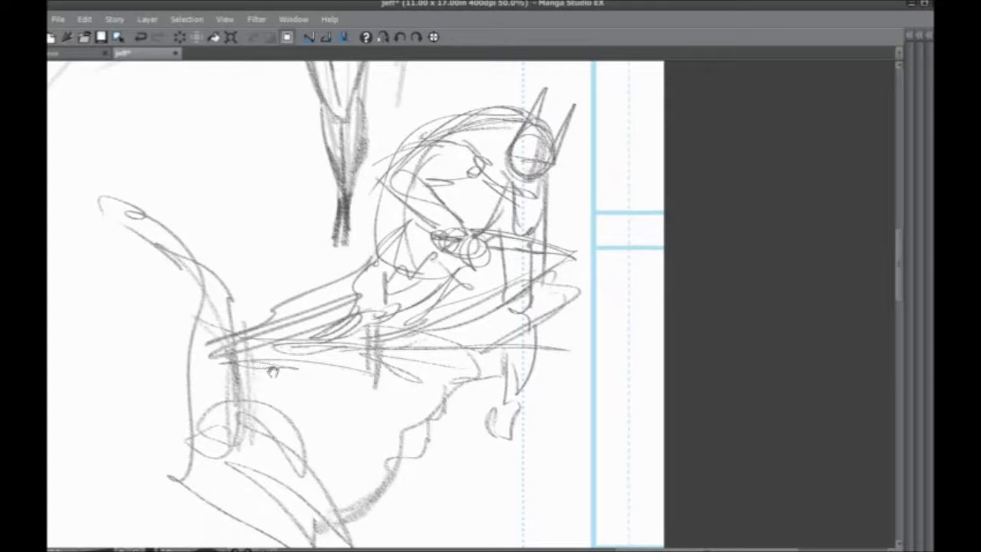
mouse_move(311, 337)
mouse_down()
mouse_move(304, 366)
mouse_move(300, 347)
mouse_up()
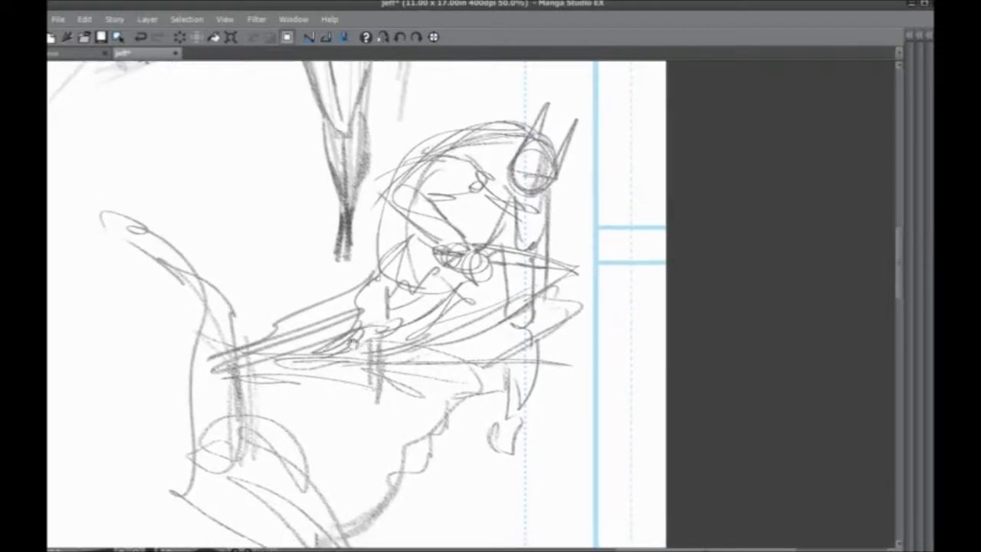
drag(354, 240, 373, 346)
- Hatch long diagonal pencil strokes across the wing area behind the horned figure
drag(506, 130, 546, 223)
drag(242, 165, 349, 283)
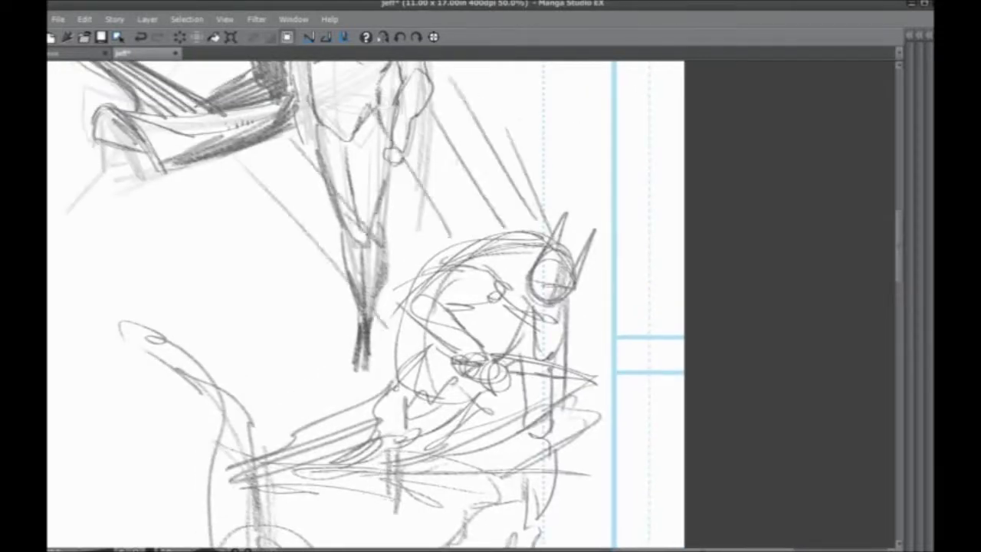
drag(178, 167, 355, 365)
drag(126, 265, 326, 429)
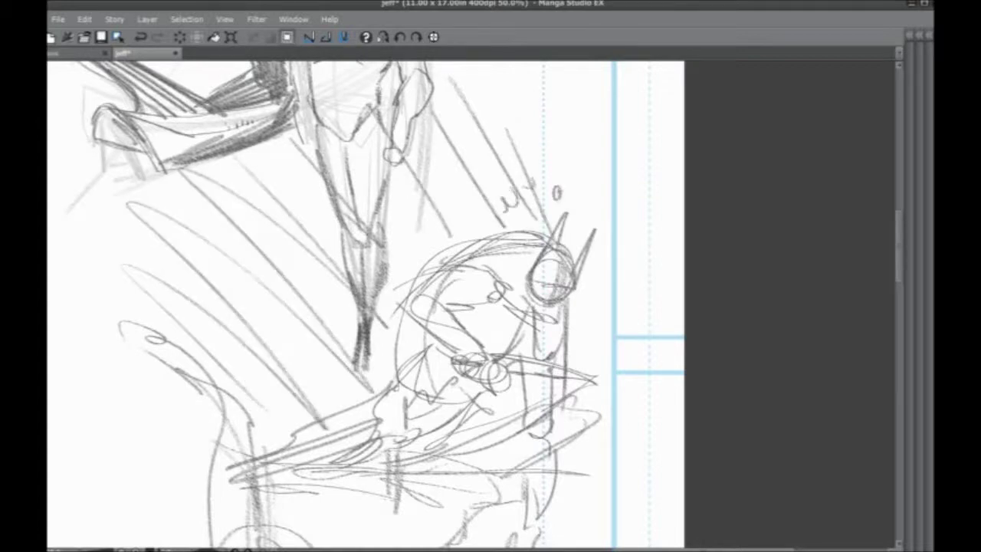
mouse_move(414, 365)
mouse_down()
mouse_move(420, 244)
mouse_move(437, 353)
mouse_up()
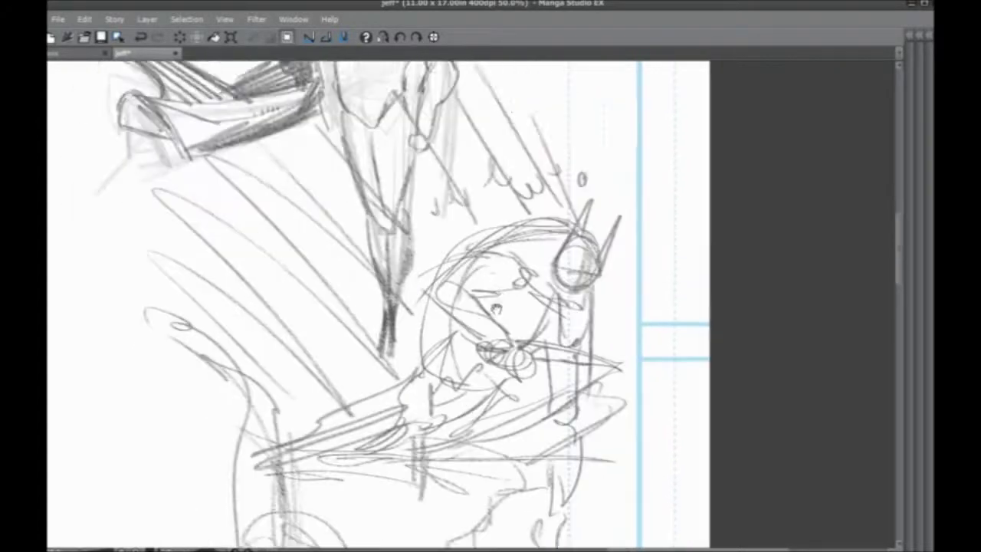
drag(483, 257, 463, 198)
- Draw long vertical lines beside the horned head and a looping wing stroke, undoing one bad stroke
drag(534, 183, 535, 515)
mouse_move(430, 345)
mouse_down()
mouse_move(429, 245)
mouse_move(430, 477)
mouse_up()
mouse_move(512, 371)
mouse_down()
mouse_move(150, 86)
mouse_move(687, 89)
mouse_move(536, 366)
mouse_up()
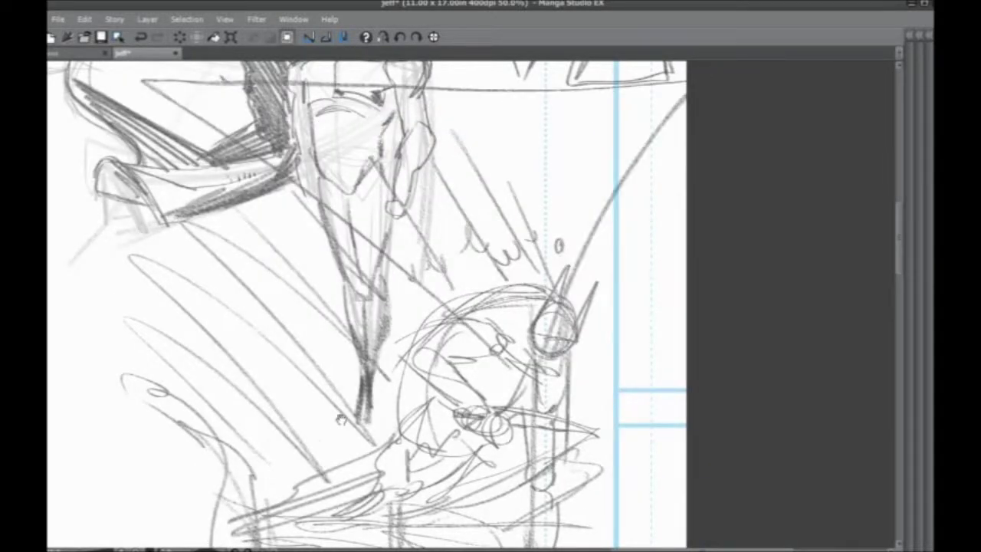
drag(341, 420, 391, 454)
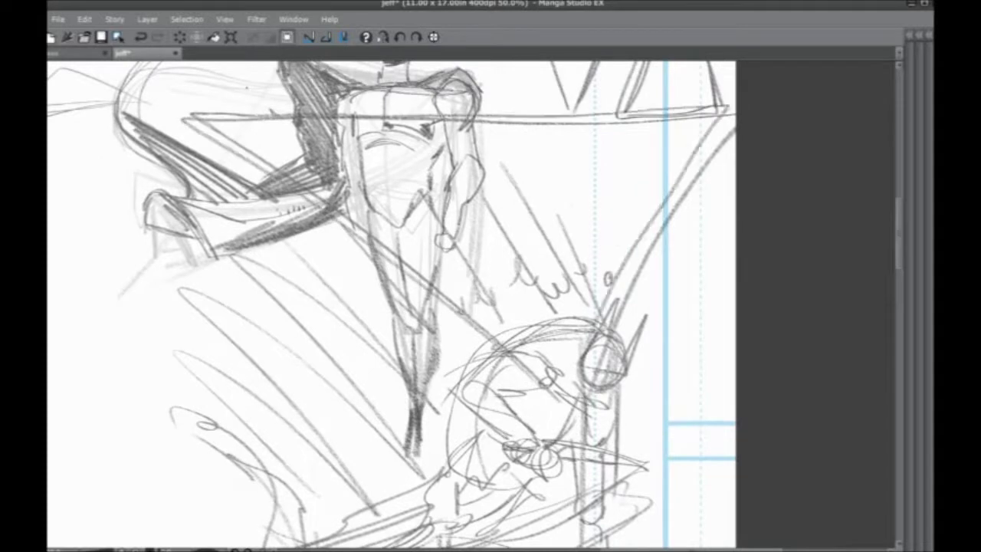
key(ctrl+z)
key(ctrl+z)
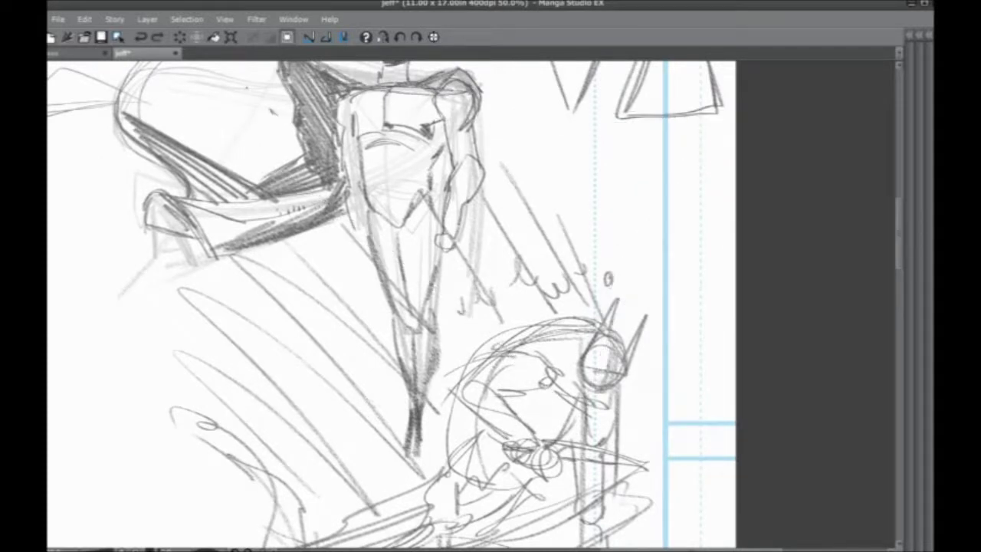
drag(613, 341, 644, 314)
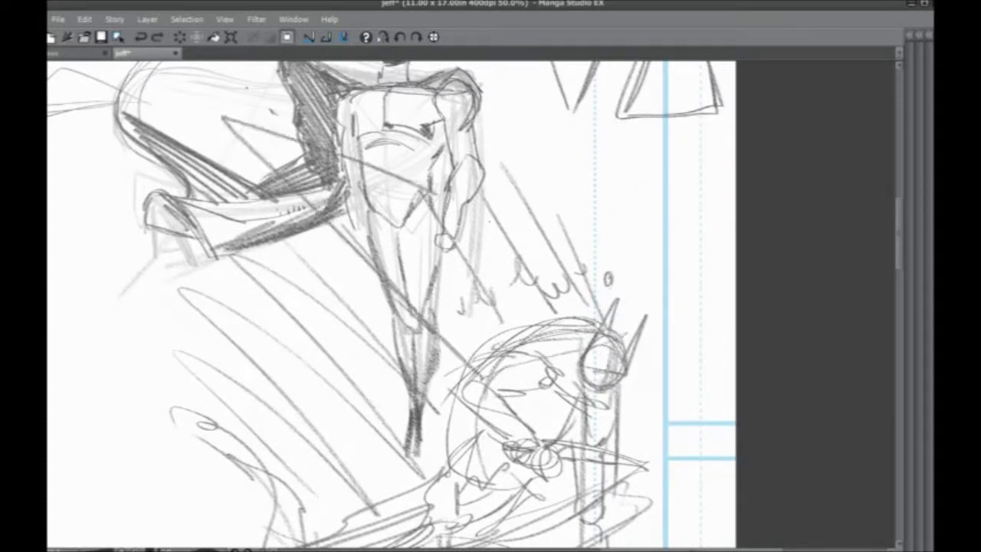
- Sketch new curves across the upper-left wing area
scroll(303, 401, down, 2)
scroll(460, 292, down, 2)
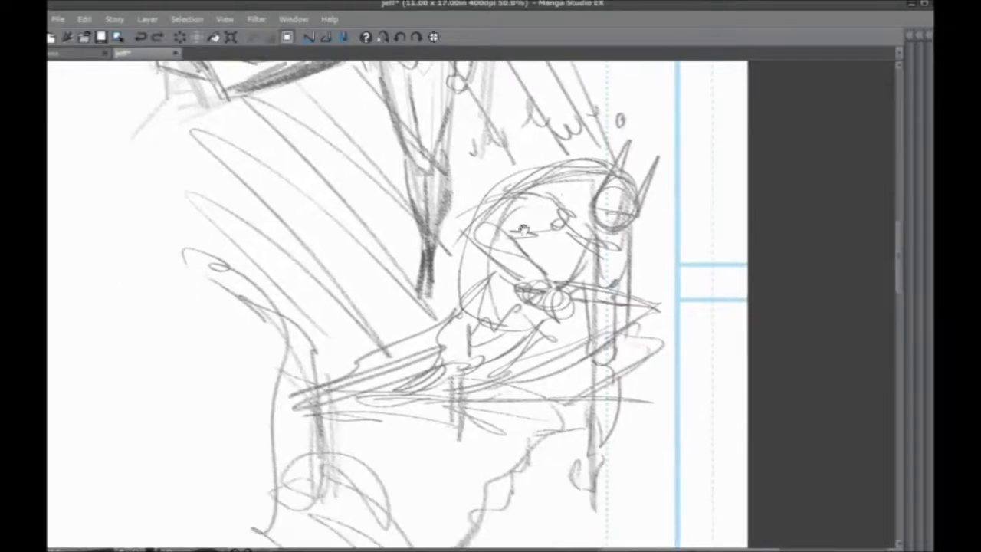
drag(398, 280, 494, 353)
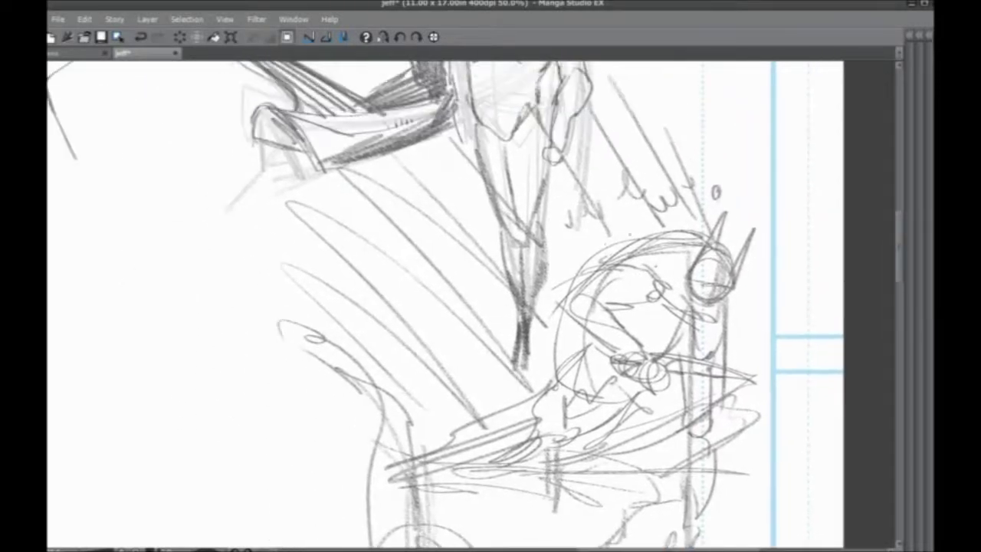
drag(674, 257, 399, 165)
mouse_move(307, 134)
mouse_down()
mouse_move(391, 195)
mouse_move(253, 215)
mouse_up()
mouse_move(306, 264)
mouse_down()
mouse_move(253, 323)
mouse_move(613, 309)
mouse_up()
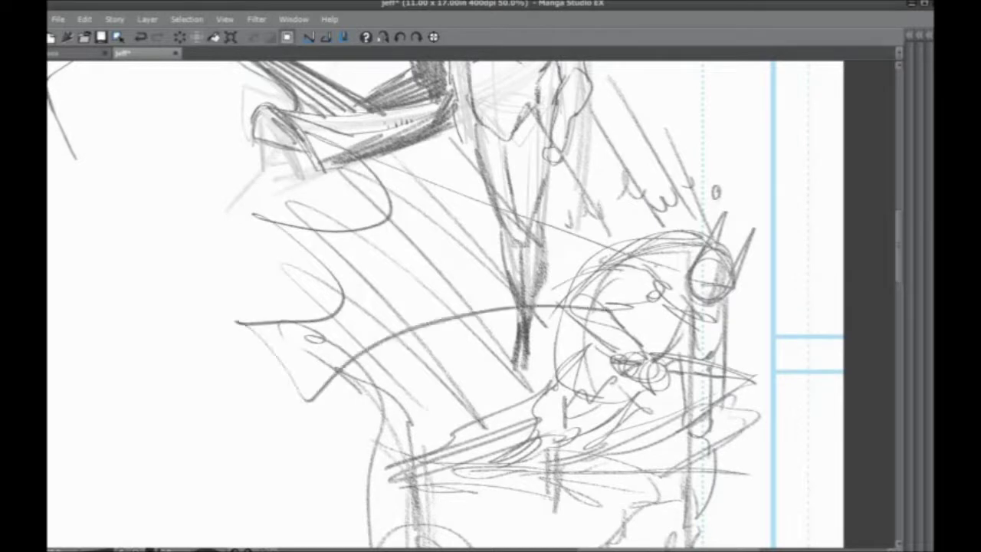
- Sketch wing arcs and a crown stroke above the horned head
drag(316, 390, 558, 258)
drag(395, 158, 682, 257)
drag(696, 96, 778, 99)
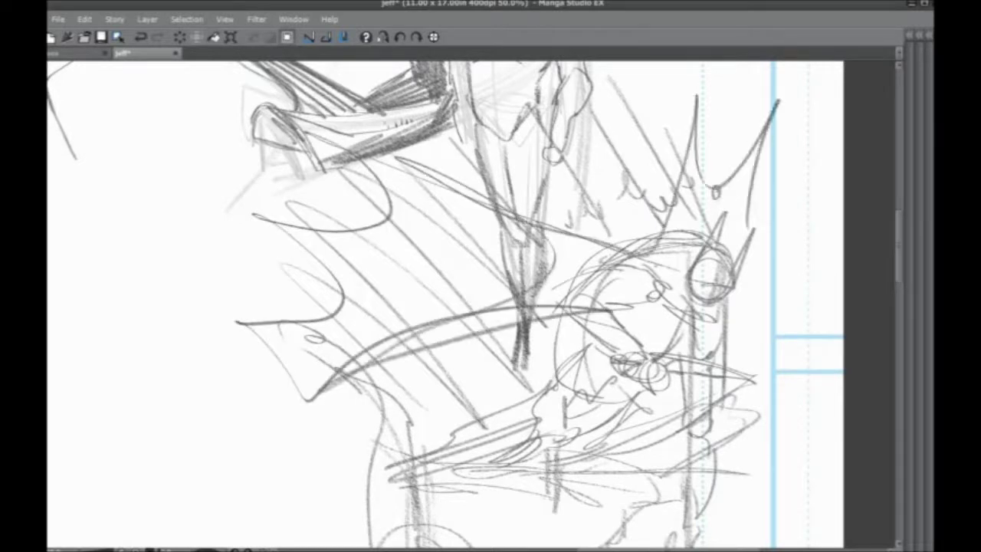
mouse_move(477, 379)
mouse_down()
mouse_move(449, 313)
mouse_move(397, 261)
mouse_up()
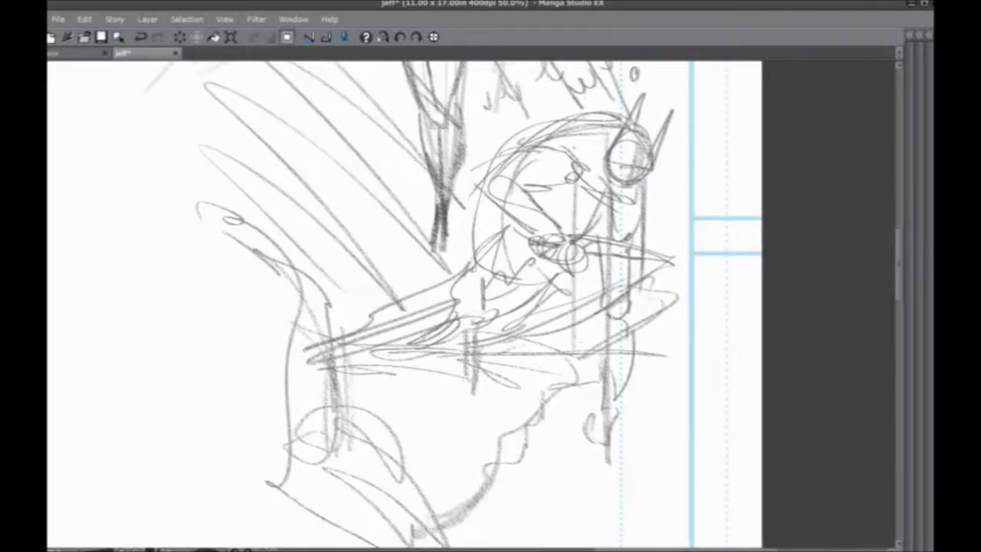
- Add diagonal strokes and long vertical lines through the horned figure's body
drag(530, 196, 405, 302)
drag(429, 272, 291, 345)
drag(458, 234, 426, 273)
drag(574, 169, 573, 452)
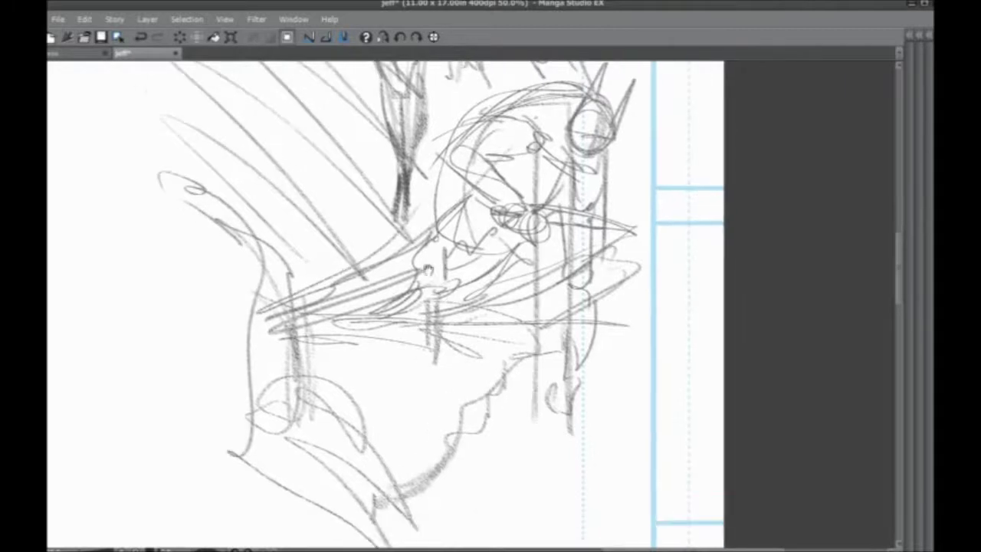
drag(460, 307, 421, 276)
drag(542, 153, 542, 491)
drag(540, 348, 541, 495)
drag(475, 300, 473, 286)
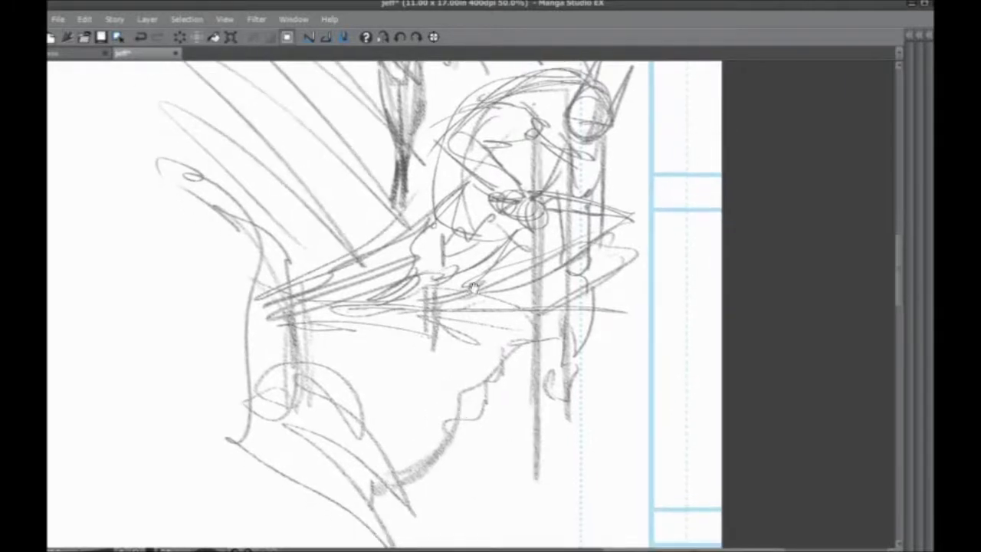
- Add strokes along the horned figure's side and long dark diagonals through its body
drag(541, 239, 502, 192)
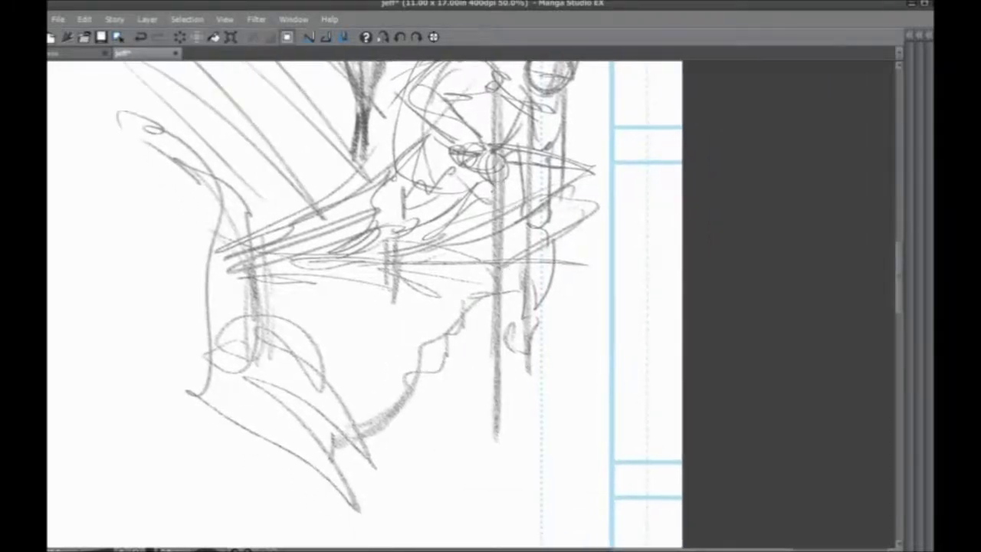
drag(428, 282, 422, 363)
drag(452, 235, 455, 254)
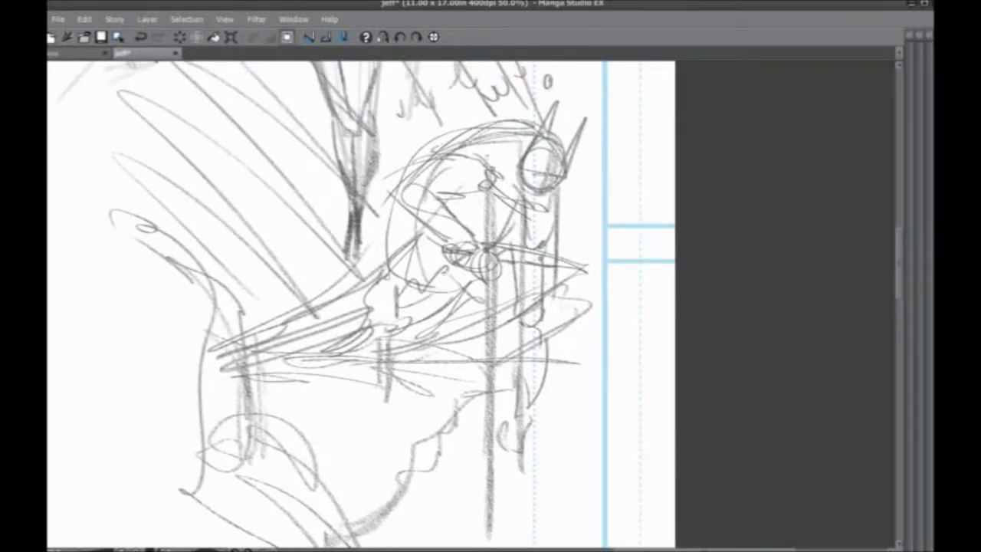
drag(406, 305, 409, 236)
drag(490, 93, 452, 182)
drag(452, 182, 420, 299)
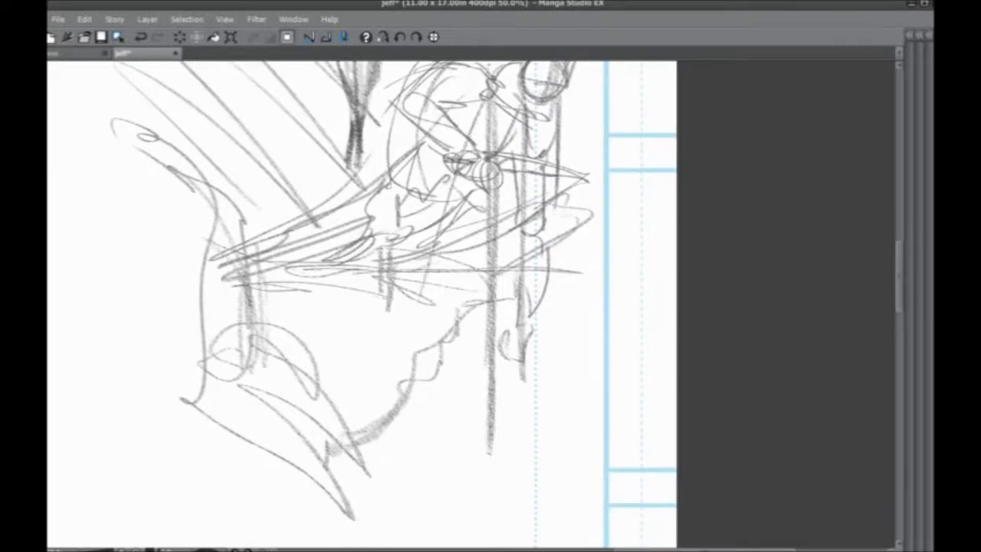
drag(483, 90, 401, 365)
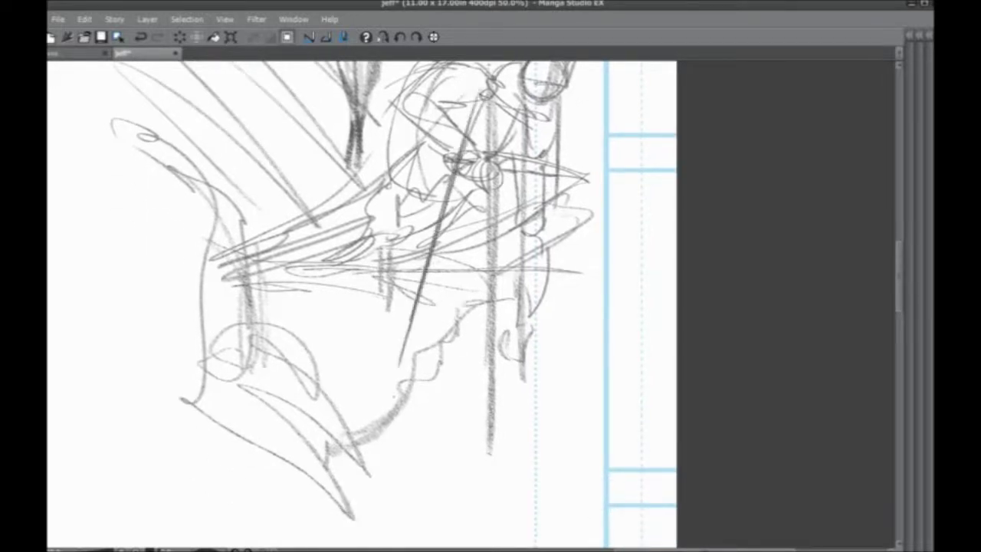
drag(407, 230, 409, 341)
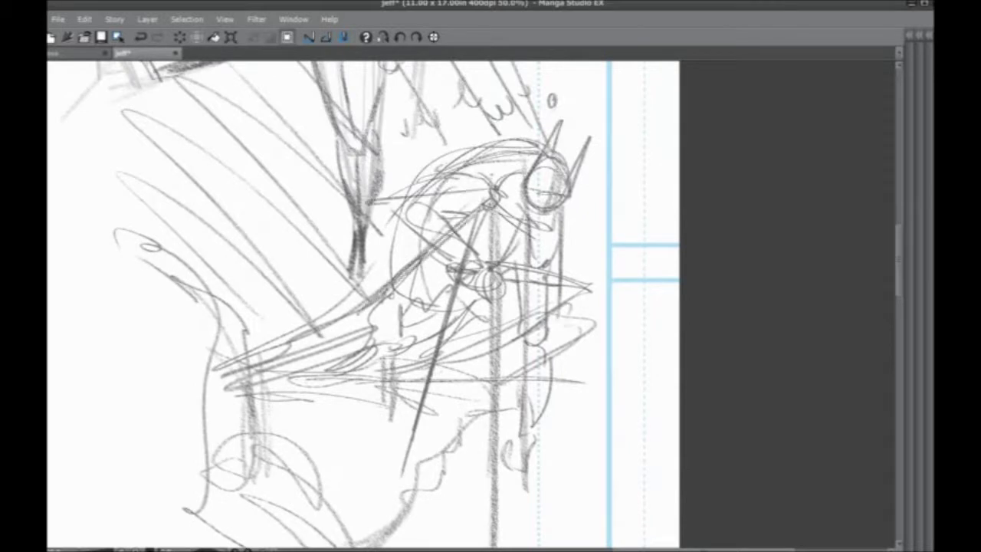
- Add curved strokes near the chin and dark strokes in the middle of the sketch
drag(383, 383, 393, 160)
drag(437, 272, 495, 387)
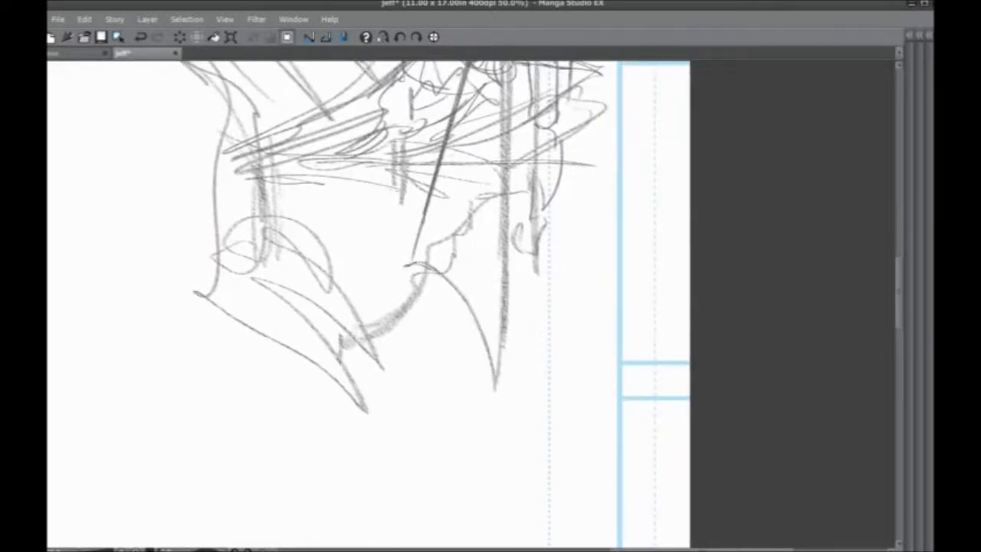
mouse_move(404, 261)
mouse_down()
mouse_move(491, 372)
mouse_move(406, 457)
mouse_move(372, 302)
mouse_up()
mouse_move(418, 453)
mouse_down()
mouse_move(367, 316)
mouse_move(388, 185)
mouse_up()
drag(383, 307, 353, 232)
- Darken the body's right side with vertical and lower diagonal strokes, then fade the middle roughs
drag(552, 117, 557, 377)
mouse_move(555, 239)
mouse_down()
mouse_move(549, 421)
mouse_move(512, 482)
mouse_up()
drag(537, 388, 509, 483)
drag(537, 269, 535, 417)
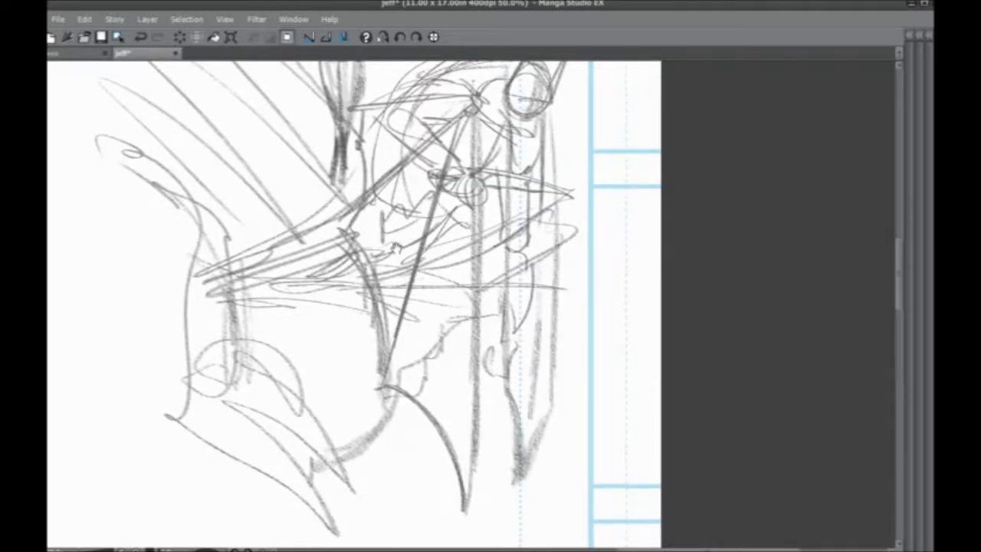
mouse_move(345, 230)
mouse_down()
mouse_move(345, 318)
mouse_move(357, 286)
mouse_up()
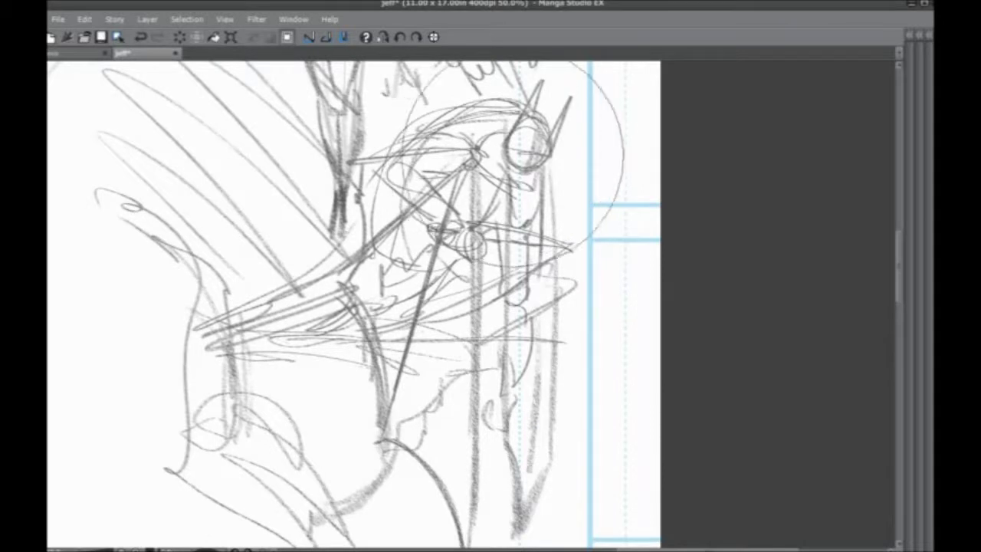
mouse_move(537, 138)
mouse_down()
mouse_move(526, 438)
mouse_move(286, 390)
mouse_move(230, 285)
mouse_move(252, 296)
mouse_up()
- Fade more lower-left roughs and redraw the horned head's right side in dark strokes
drag(526, 168, 546, 231)
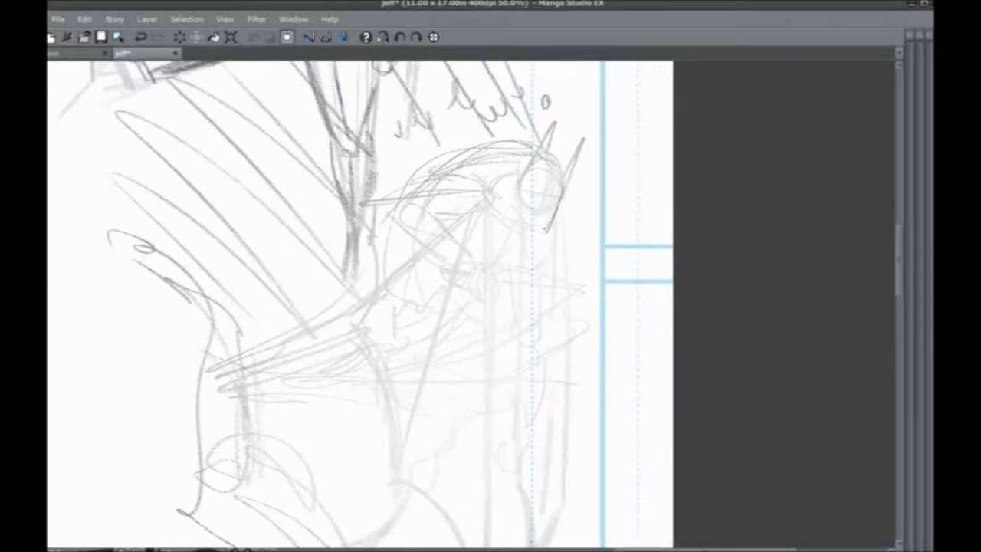
drag(518, 189, 546, 125)
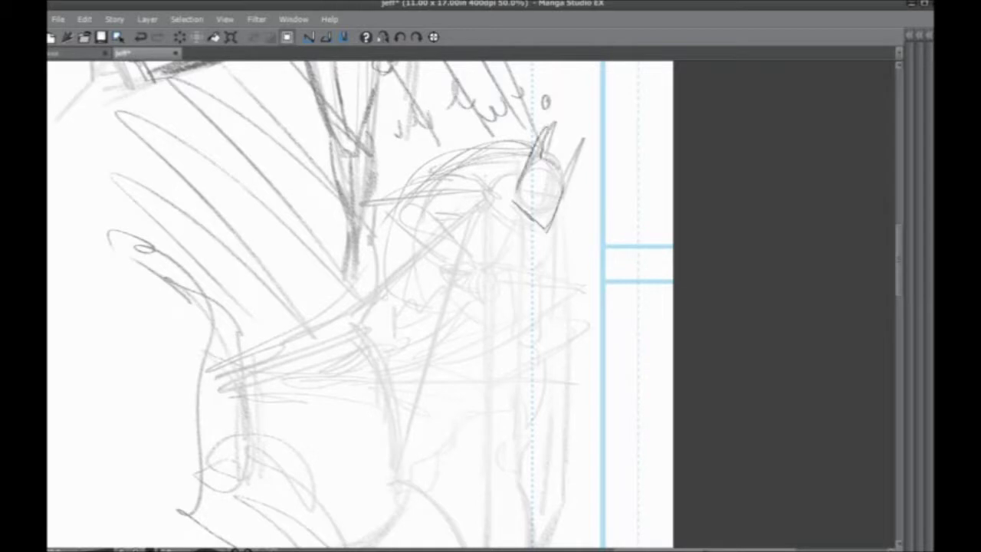
key(ctrl+z)
key(ctrl+z)
drag(561, 188, 542, 221)
drag(524, 178, 536, 223)
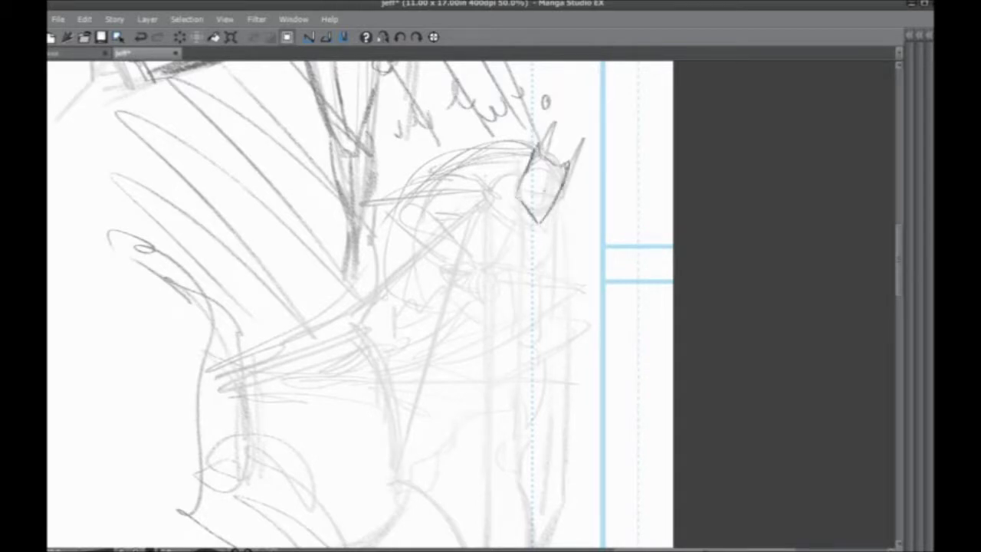
drag(384, 306, 432, 325)
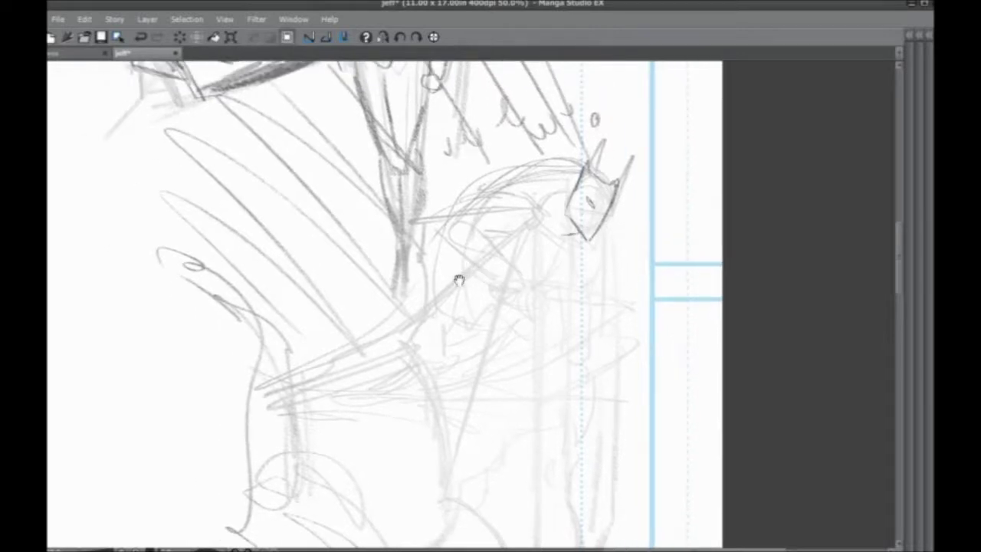
drag(459, 281, 453, 249)
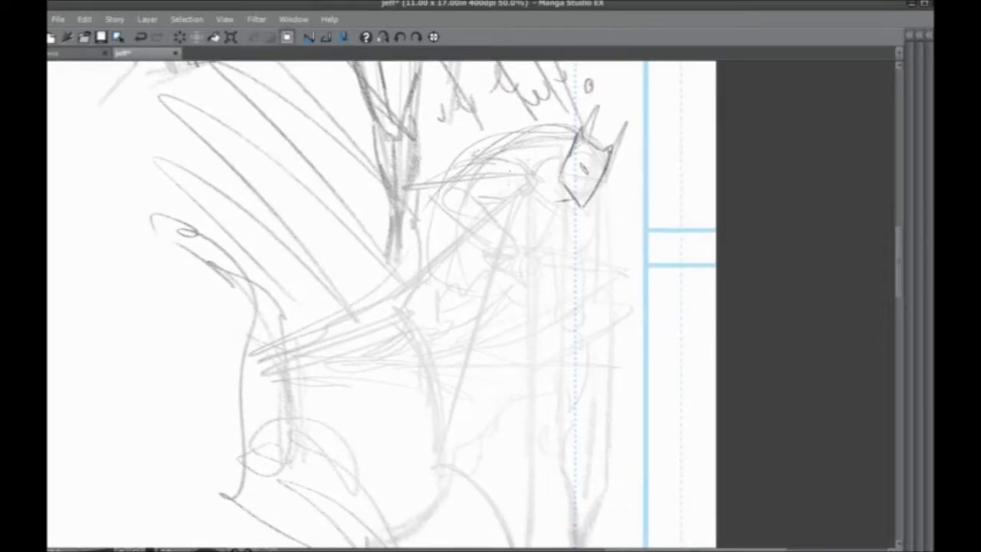
- Sketch a long vertical body line and darken the lower curve of the wing
drag(439, 190, 491, 173)
mouse_move(443, 210)
mouse_down()
mouse_move(432, 186)
mouse_move(469, 158)
mouse_move(499, 158)
mouse_up()
drag(503, 112, 494, 466)
drag(464, 431, 494, 491)
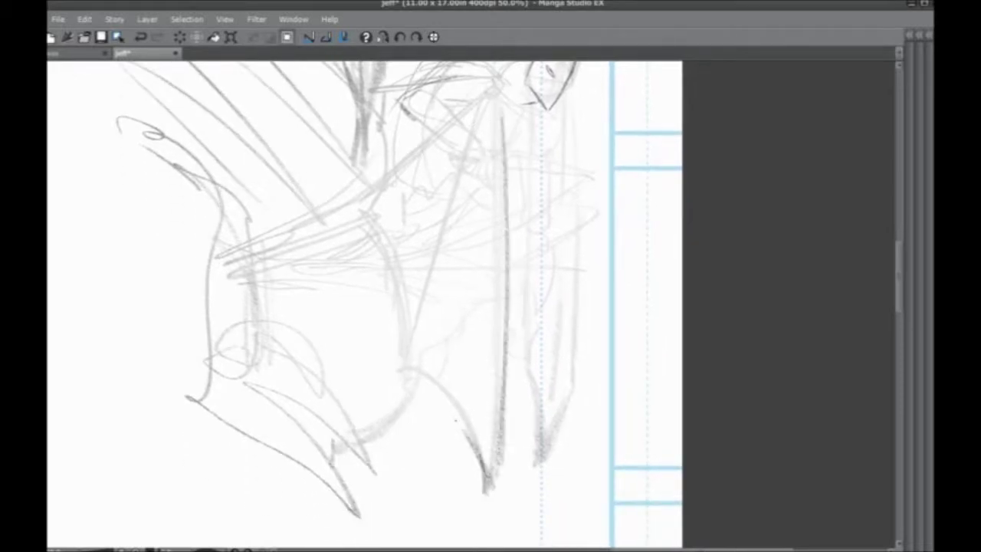
drag(407, 367, 481, 454)
drag(460, 276, 467, 338)
- Draw the dark wing bone, curved lower edge, strut toward the head and leading edge
mouse_move(416, 414)
mouse_down()
mouse_move(503, 144)
mouse_move(399, 322)
mouse_up()
drag(370, 270, 407, 349)
drag(494, 159, 402, 243)
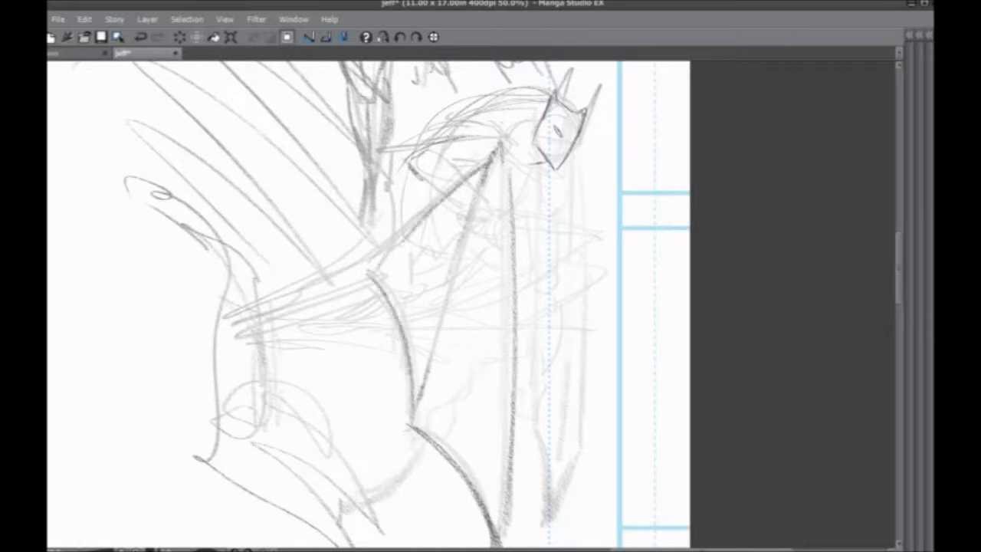
drag(392, 170, 376, 267)
drag(386, 147, 478, 138)
- Sketch dark strands of hair over the horned head
drag(414, 135, 537, 107)
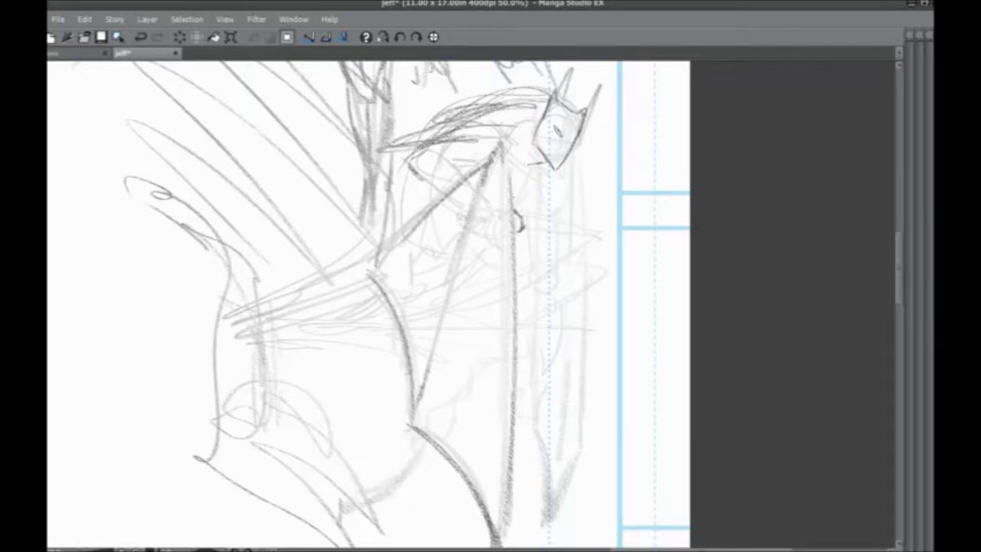
drag(510, 175, 521, 233)
drag(552, 161, 509, 168)
drag(550, 164, 500, 171)
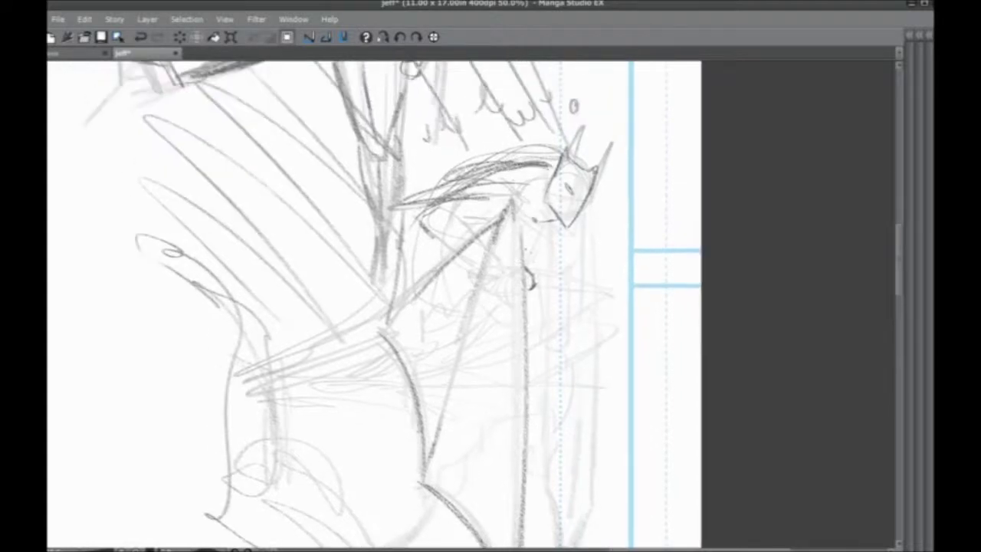
- Add dark vertical body strokes, a small curled hand and torso lines
drag(453, 319, 437, 225)
drag(562, 127, 563, 275)
mouse_move(563, 223)
mouse_down()
mouse_move(543, 485)
mouse_move(535, 468)
mouse_up()
drag(539, 190, 535, 472)
drag(427, 312, 426, 403)
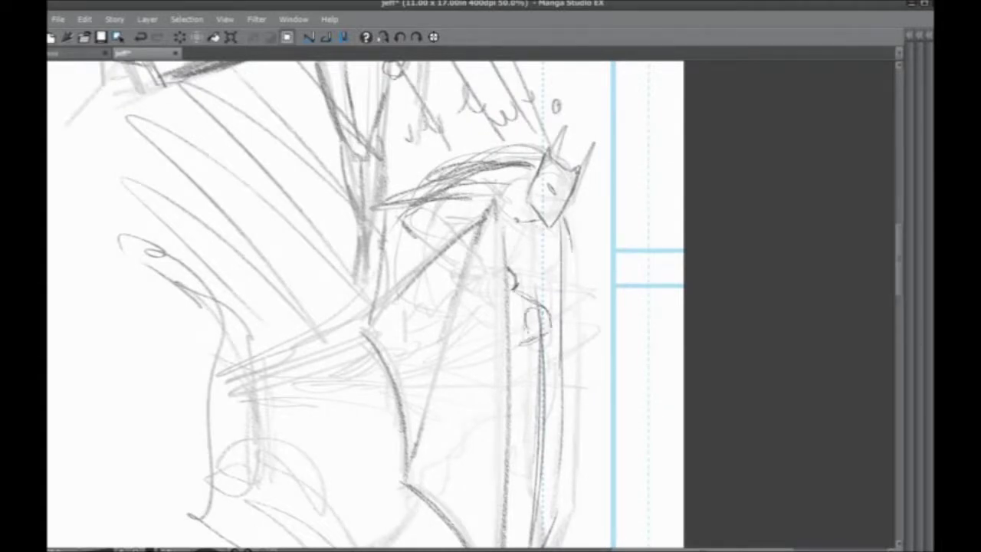
drag(515, 351, 515, 349)
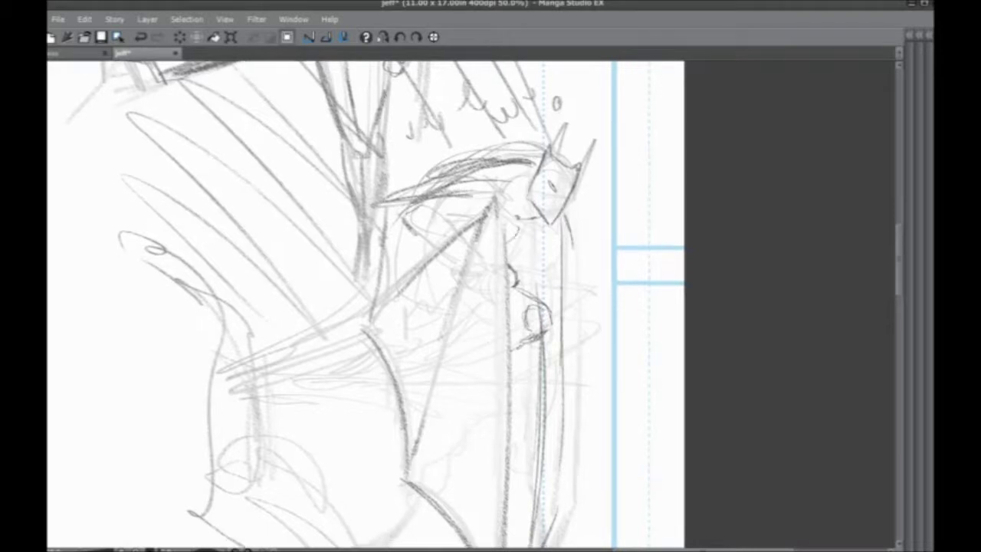
mouse_move(498, 197)
mouse_down()
mouse_move(529, 263)
mouse_move(513, 269)
mouse_up()
drag(527, 238, 544, 228)
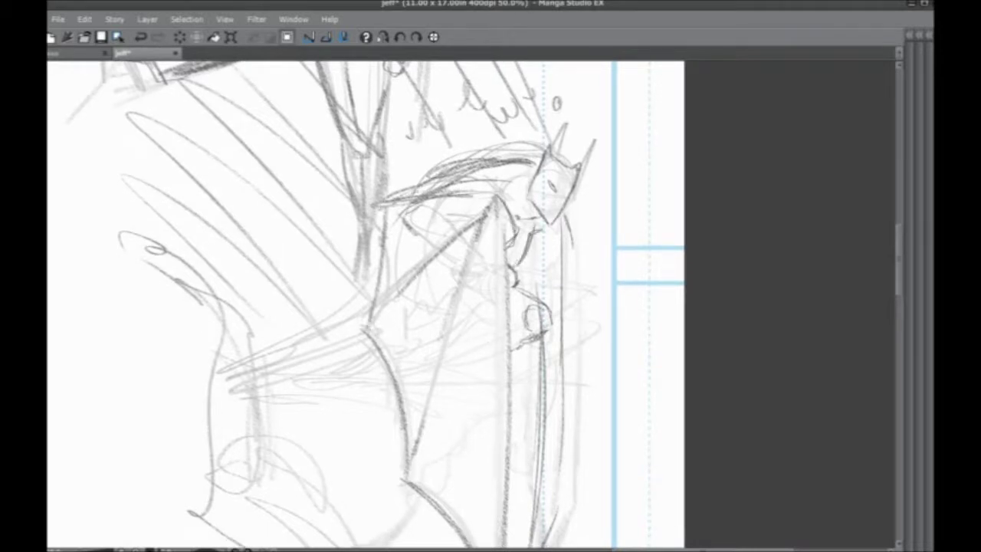
- Firm up the right wing's struts and outline with dark strokes
drag(368, 322, 390, 242)
drag(536, 157, 513, 487)
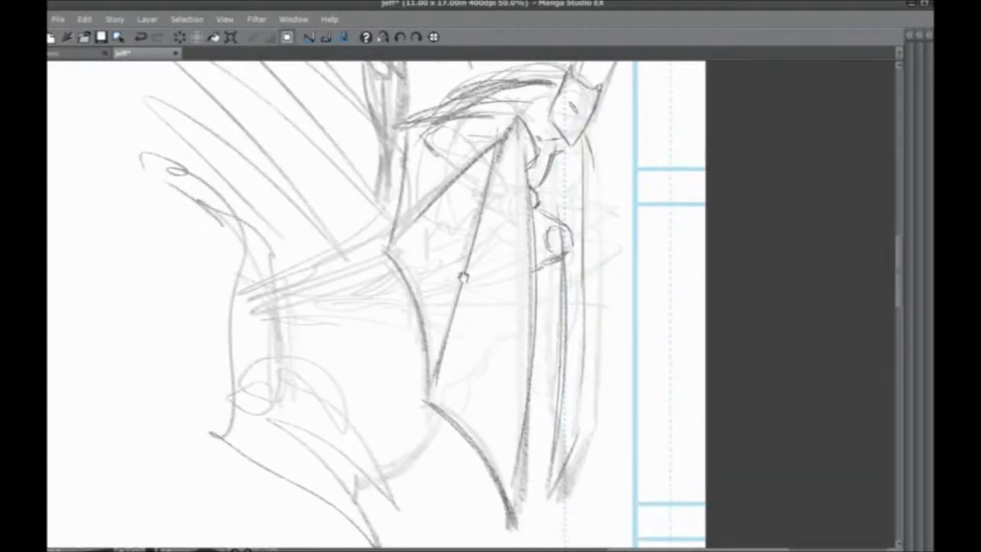
drag(368, 307, 319, 281)
drag(539, 127, 506, 457)
drag(529, 366, 491, 475)
drag(507, 273, 489, 437)
mouse_move(346, 282)
mouse_down()
mouse_move(333, 391)
mouse_move(437, 358)
mouse_up()
drag(527, 189, 459, 264)
mouse_move(495, 205)
mouse_down()
mouse_move(449, 282)
mouse_move(377, 285)
mouse_up()
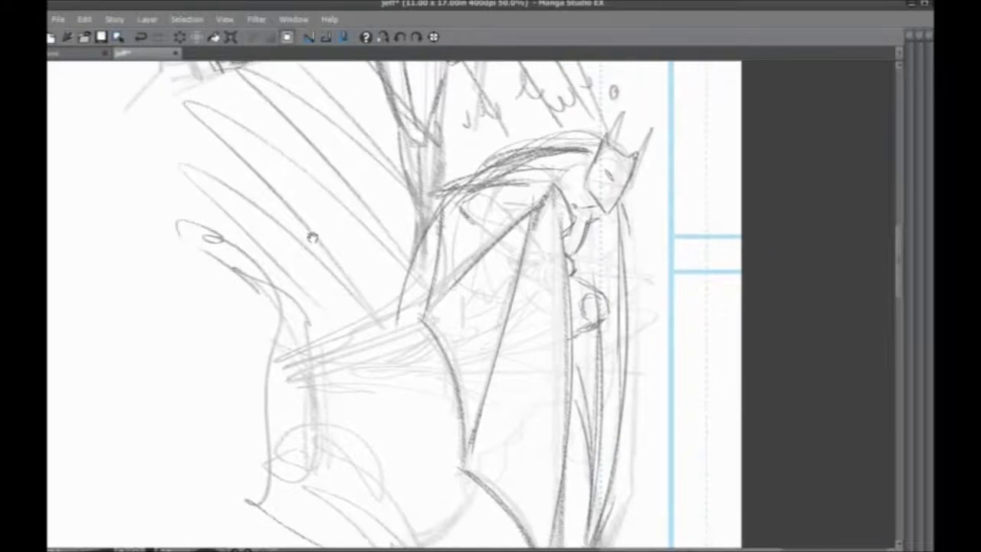
- Recentre the horned figure and reinforce the right wing's outer edge
scroll(330, 271, down, 1)
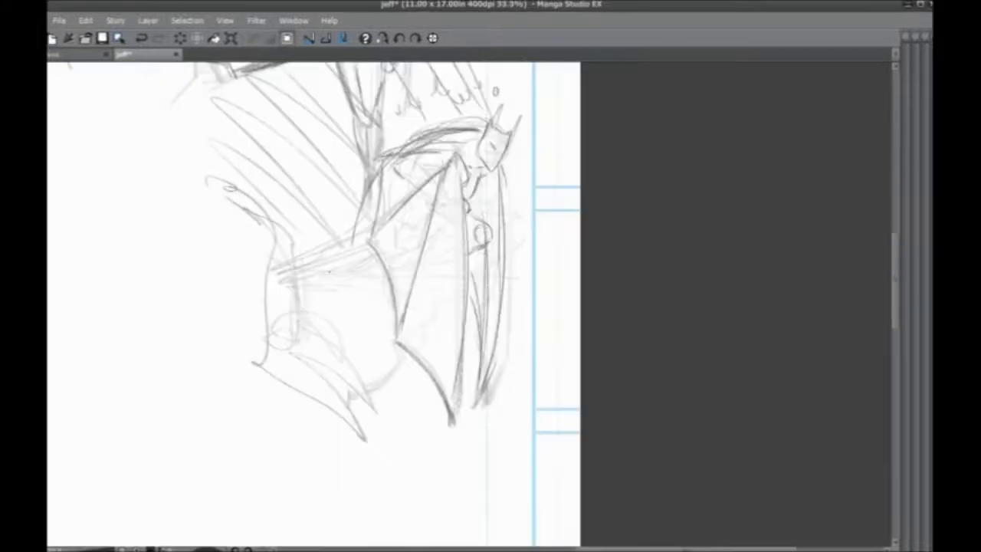
mouse_move(311, 278)
mouse_down()
mouse_move(487, 176)
mouse_move(377, 329)
mouse_move(399, 373)
mouse_move(410, 358)
mouse_move(398, 296)
mouse_up()
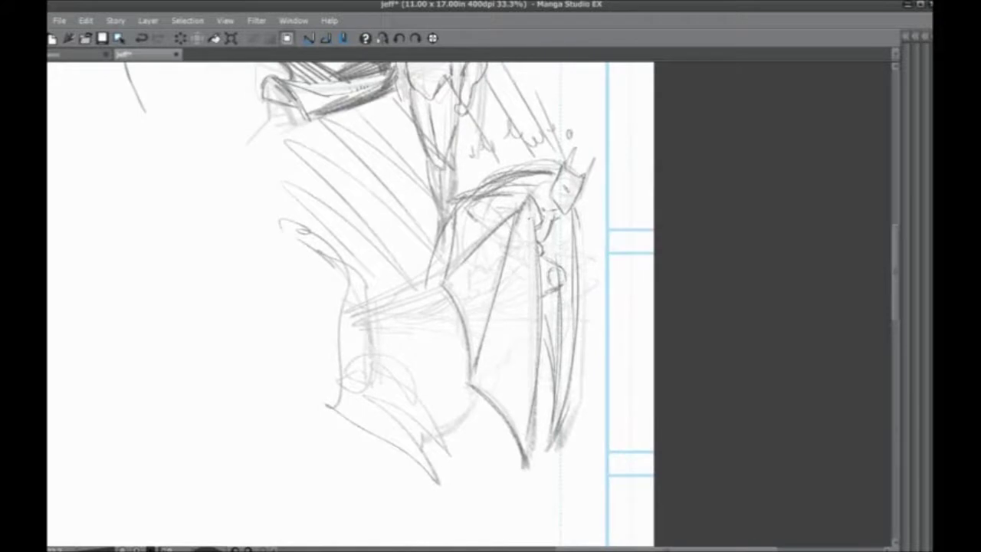
drag(535, 259, 517, 372)
drag(532, 305, 501, 400)
drag(541, 278, 529, 434)
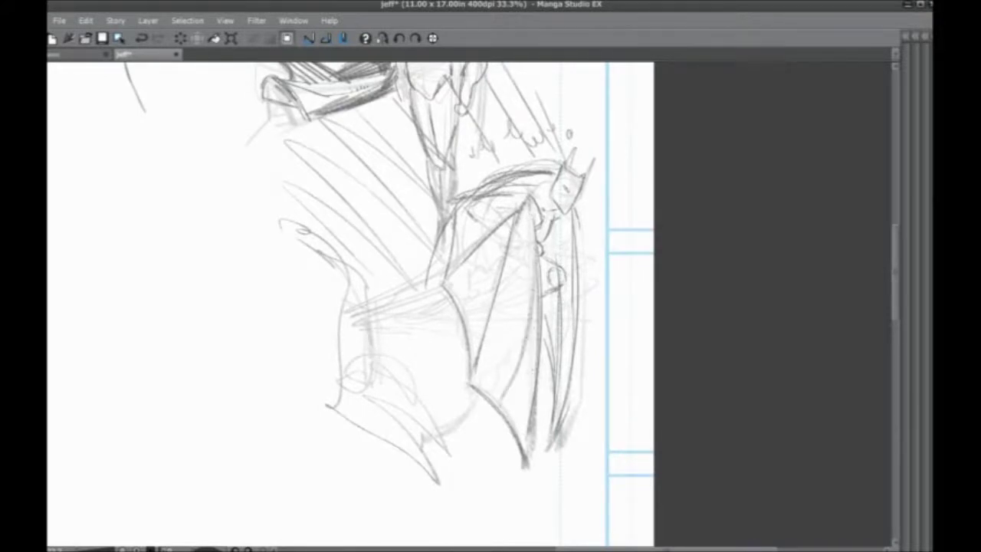
drag(537, 308, 522, 431)
- Fill the right and left wing panels with dense dark hatching
drag(527, 356, 506, 406)
mouse_move(529, 376)
mouse_down()
mouse_move(510, 428)
mouse_move(521, 452)
mouse_up()
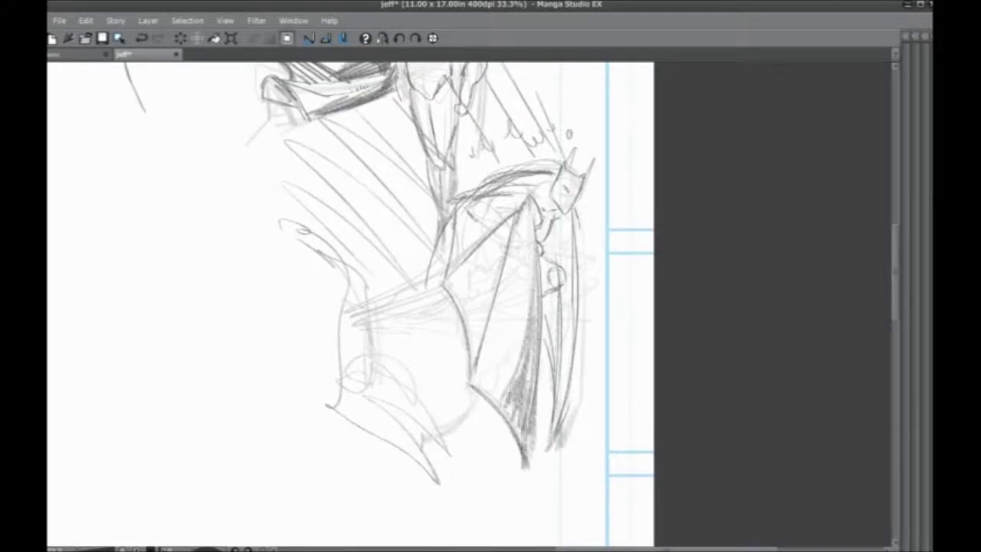
drag(523, 346, 504, 416)
drag(506, 223, 469, 322)
drag(496, 273, 474, 367)
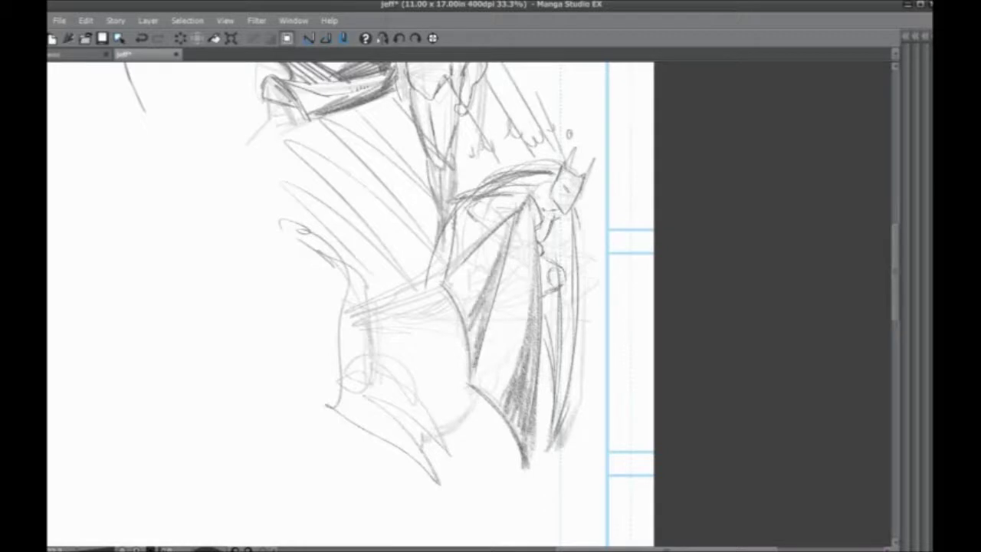
drag(507, 243, 471, 359)
drag(509, 224, 477, 327)
drag(499, 247, 465, 310)
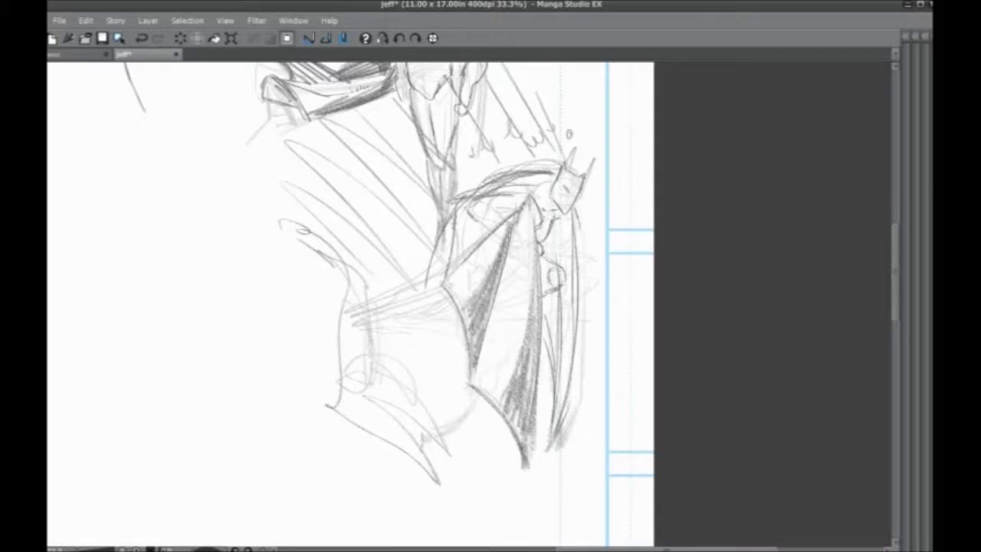
- Darken the area beside the head and hatch densely along the body
mouse_move(566, 223)
mouse_down()
mouse_move(557, 265)
mouse_move(562, 373)
mouse_up()
drag(569, 308, 556, 373)
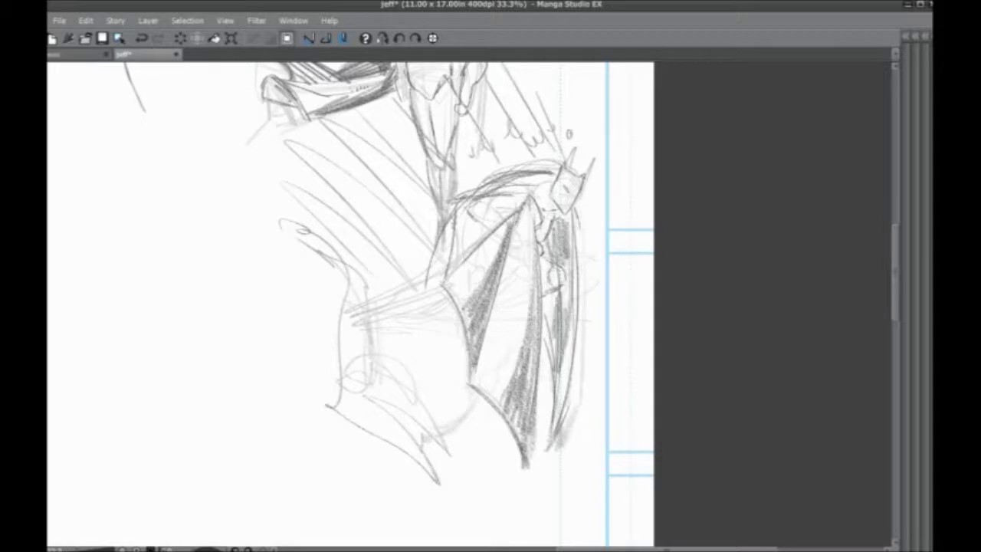
mouse_move(570, 259)
mouse_down()
mouse_move(544, 342)
mouse_move(554, 389)
mouse_up()
mouse_move(558, 382)
mouse_down()
mouse_move(551, 420)
mouse_move(538, 423)
mouse_up()
drag(548, 365, 541, 405)
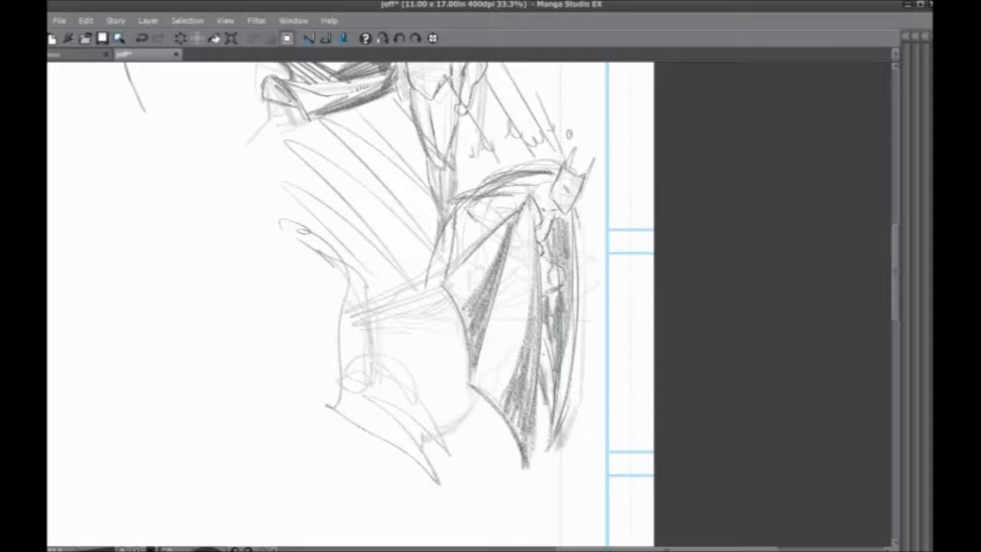
drag(550, 323, 543, 397)
drag(557, 327, 547, 403)
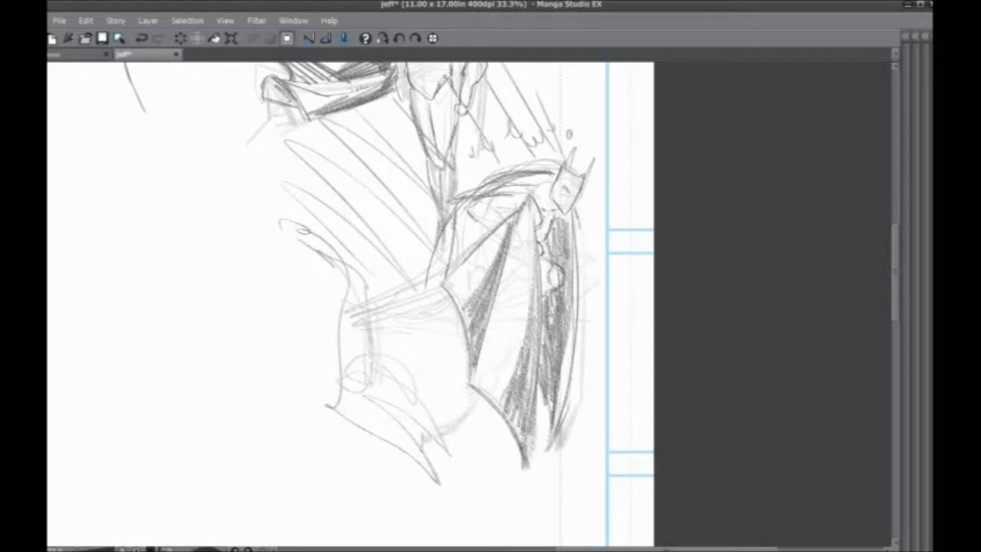
- Darken around the head and ear, firming the wing's upper and left edges
mouse_move(563, 175)
mouse_down()
mouse_move(572, 196)
mouse_move(571, 209)
mouse_move(561, 197)
mouse_move(572, 206)
mouse_move(564, 215)
mouse_move(555, 185)
mouse_up()
drag(569, 162, 548, 211)
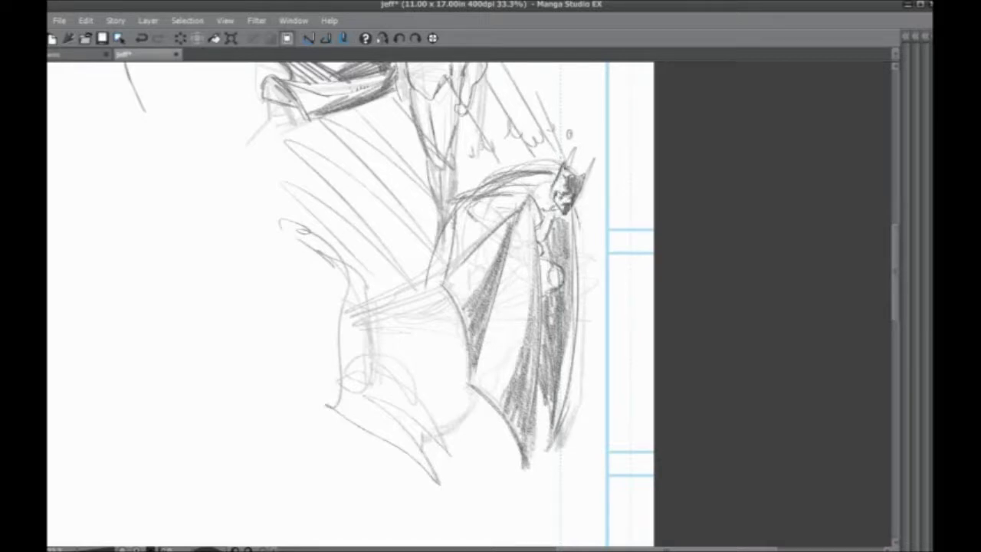
drag(503, 177, 534, 171)
drag(473, 190, 451, 210)
mouse_move(452, 208)
mouse_down()
mouse_move(421, 278)
mouse_move(437, 268)
mouse_up()
mouse_move(532, 187)
mouse_down()
mouse_move(489, 212)
mouse_move(548, 209)
mouse_move(540, 250)
mouse_move(539, 235)
mouse_move(507, 266)
mouse_move(486, 262)
mouse_move(474, 220)
mouse_move(474, 250)
mouse_up()
- Add small dark strokes inside the wing's curve to form a bat-like shape
drag(490, 253, 473, 259)
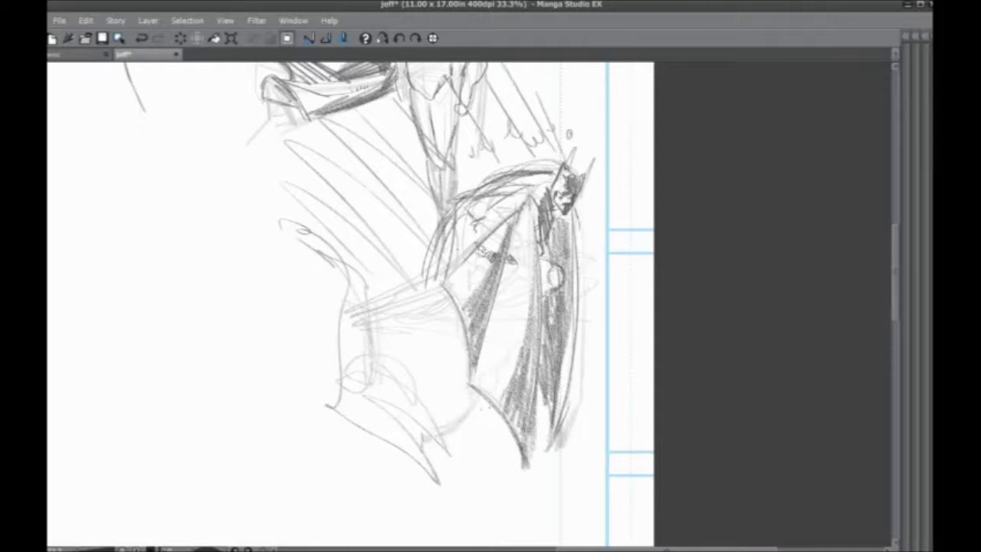
drag(492, 347, 494, 408)
drag(492, 326, 492, 350)
drag(478, 264, 470, 288)
drag(496, 301, 489, 319)
drag(425, 269, 437, 359)
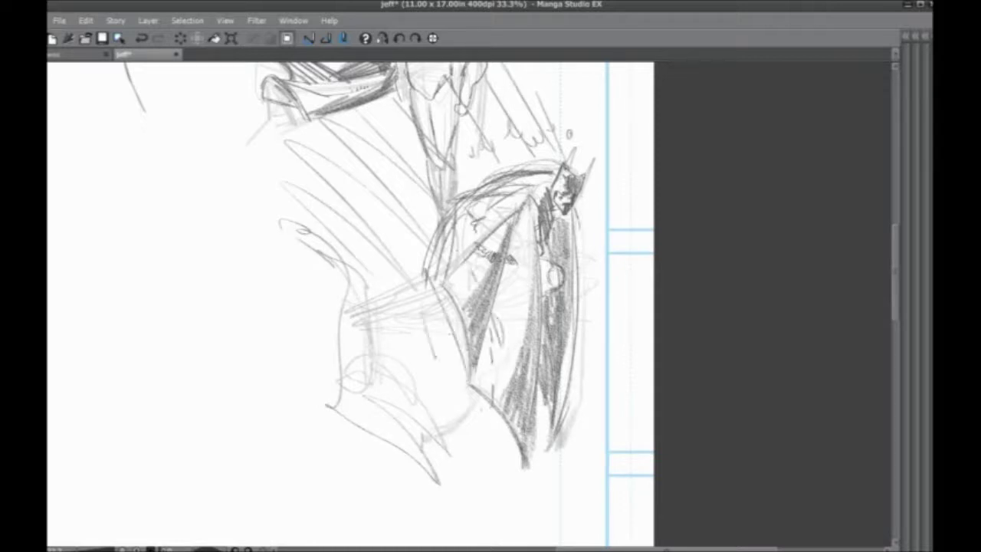
drag(350, 314, 343, 345)
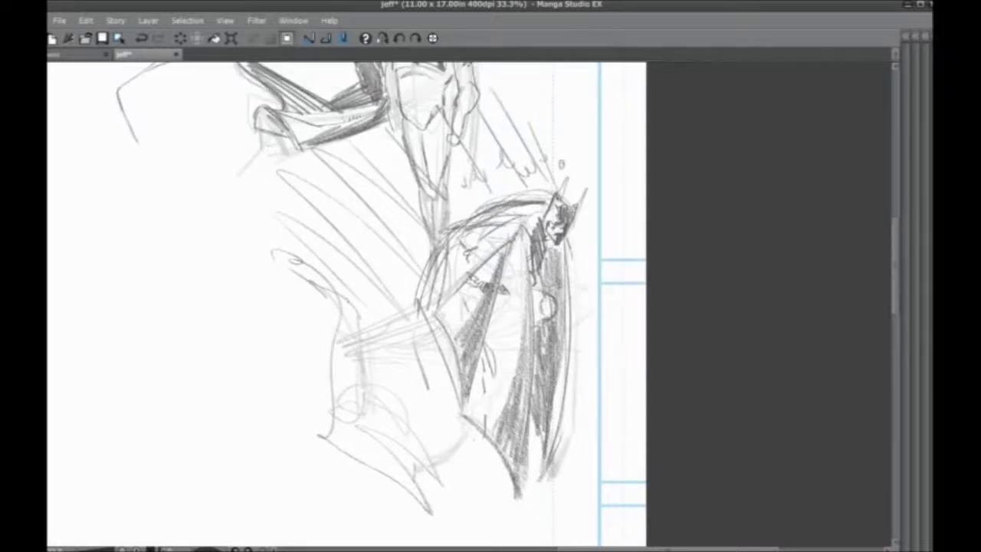
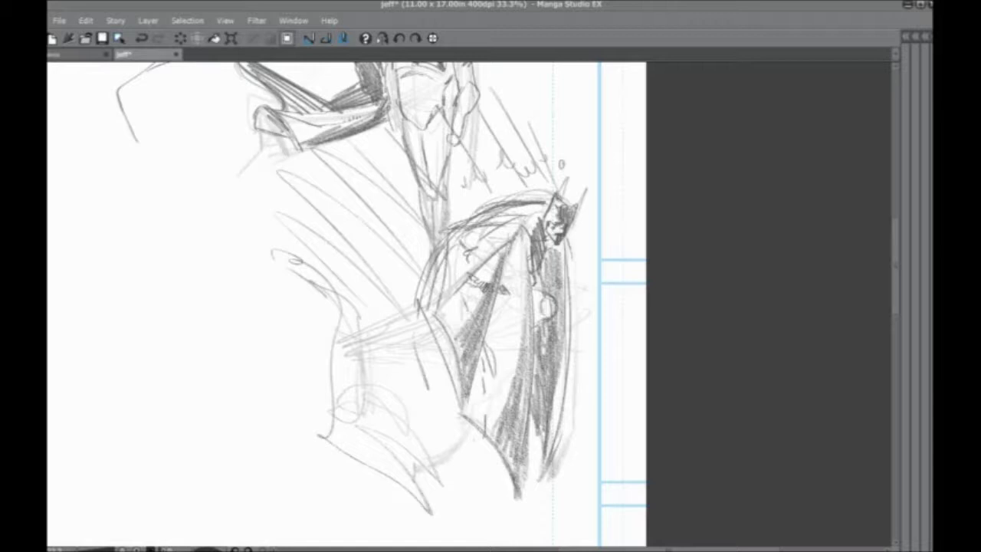
- Zoom out to 12.5% on the caped-figure sketch and restore the hidden tool and layer palettes
drag(315, 200, 323, 216)
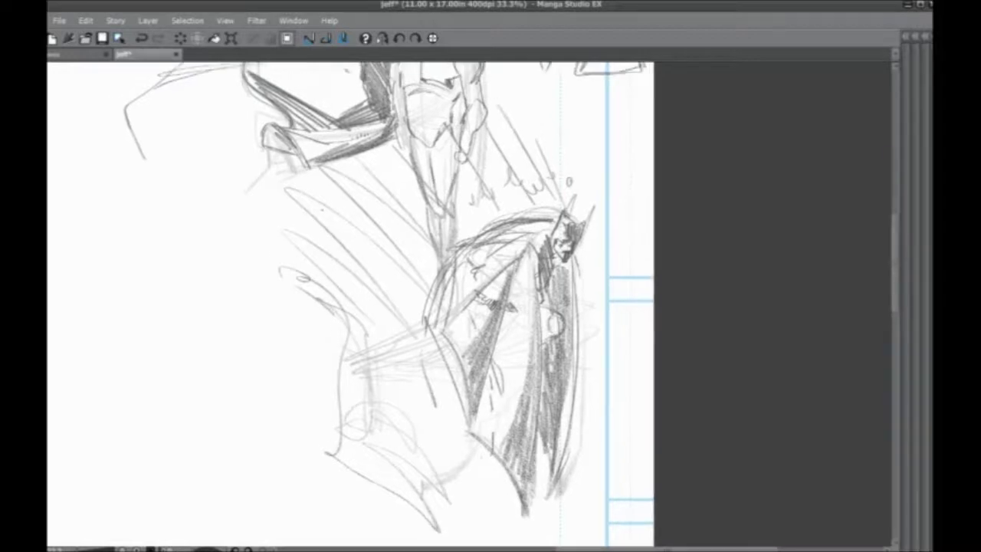
scroll(323, 217, down, 1)
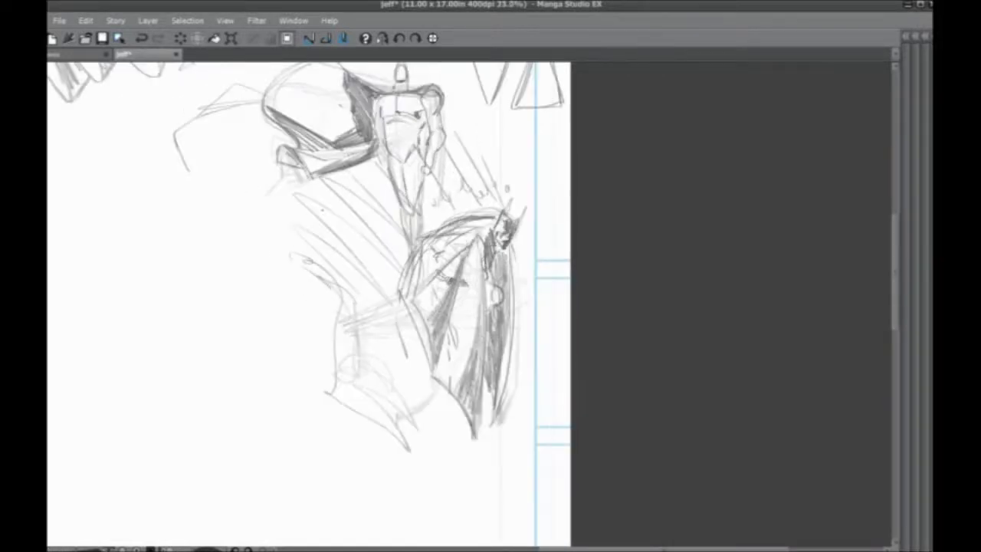
scroll(260, 325, down, 1)
scroll(329, 315, down, 1)
scroll(328, 313, down, 1)
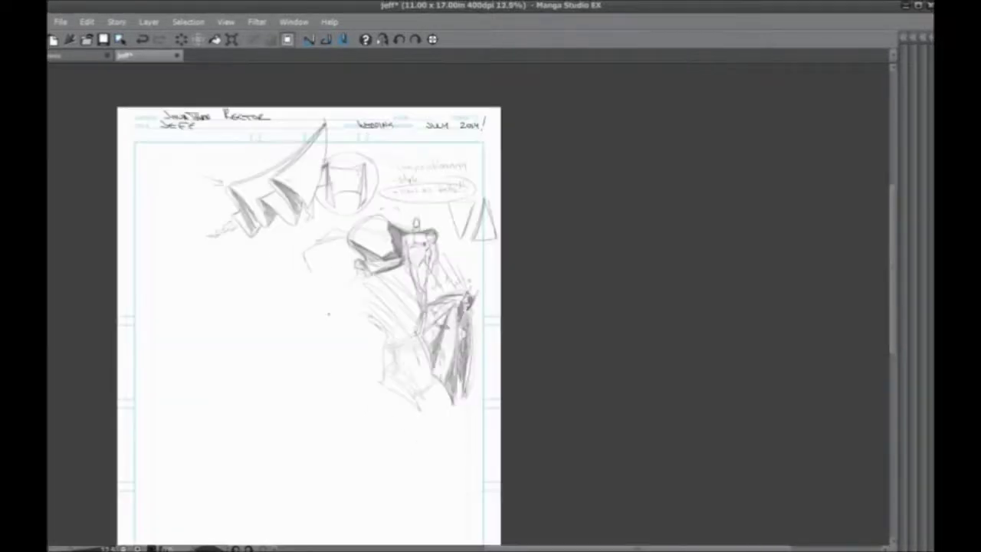
key(Tab)
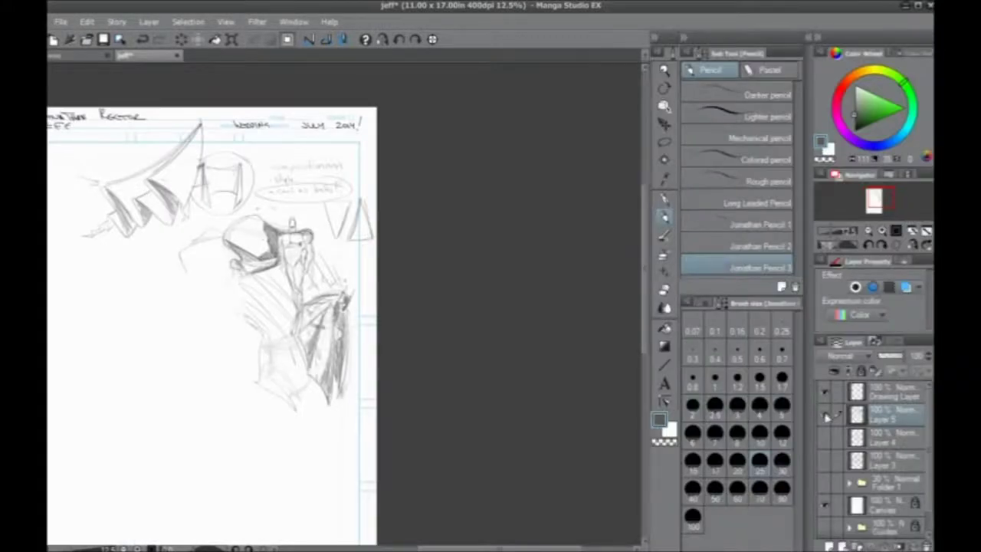
- Hide the rough sketch layer and show Layer 3's inks and Folder 1's grey tones
click(826, 414)
click(826, 438)
click(826, 461)
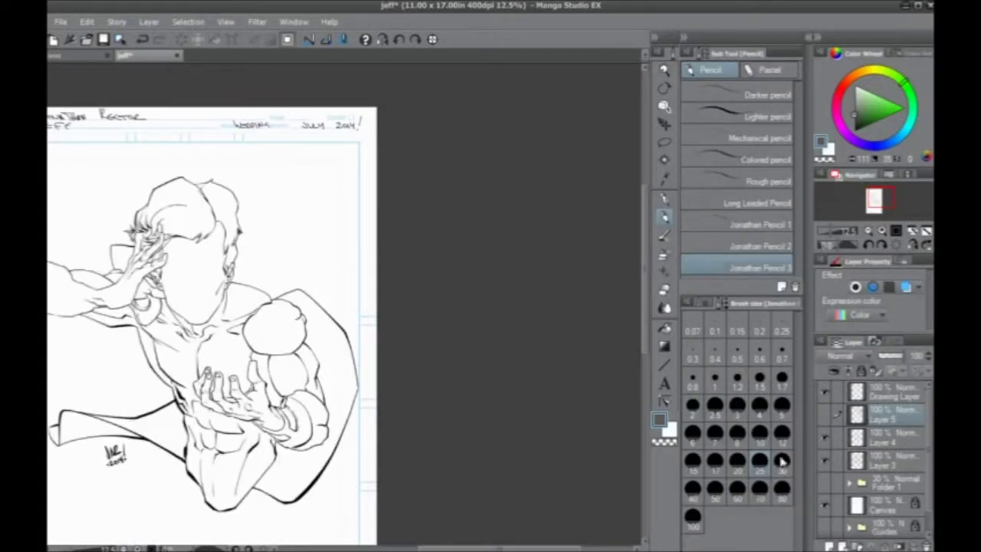
click(826, 484)
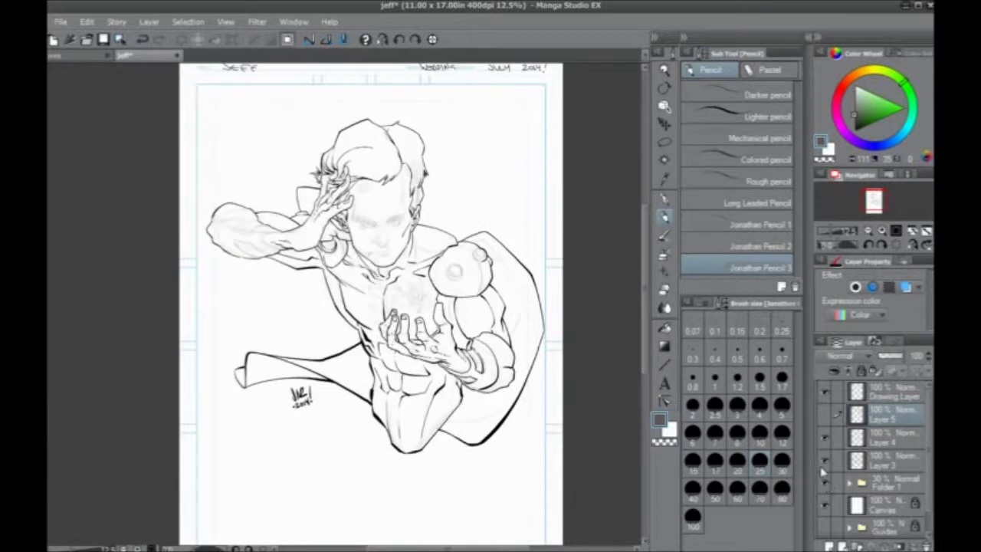
- Select the Mapping pen, make Layer 4 active, hide palettes and zoom to 50% on the arm
key(ctrl+plus)
key(ctrl+plus)
key(ctrl+plus)
click(663, 196)
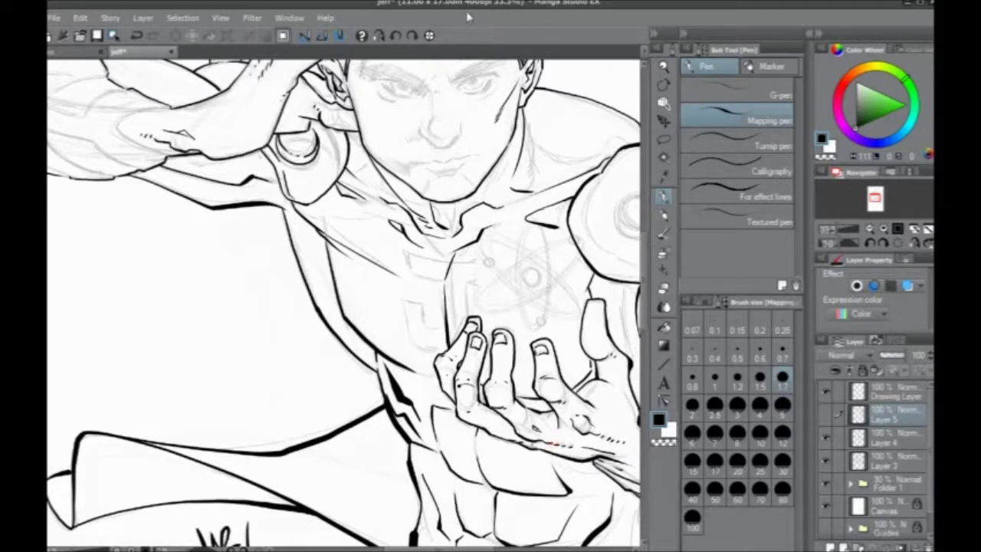
scroll(447, 355, up, 2)
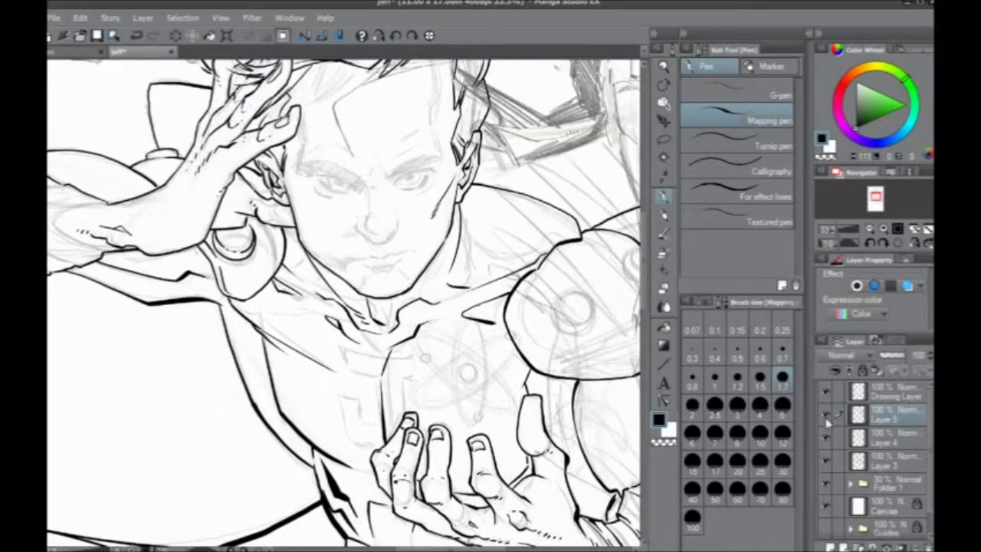
click(874, 438)
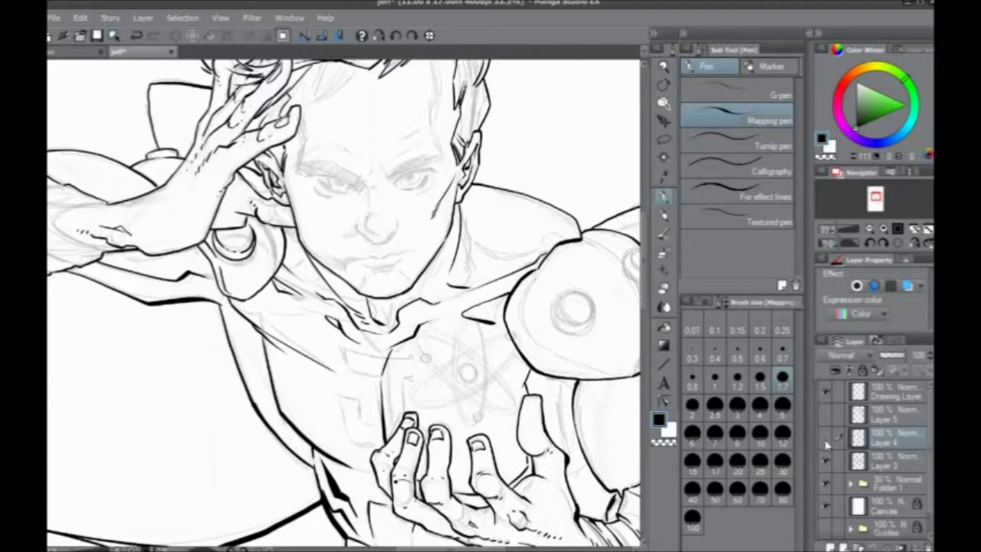
click(825, 437)
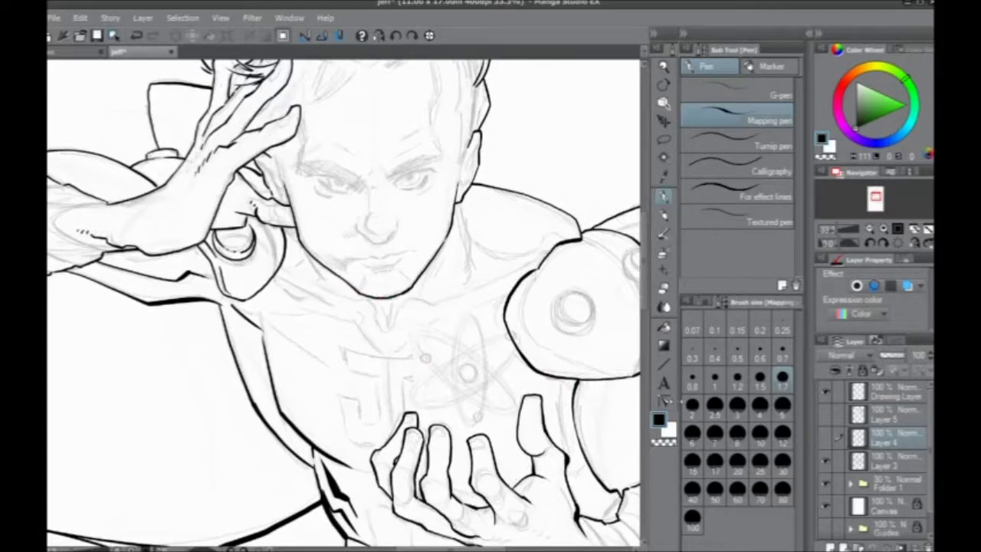
click(826, 437)
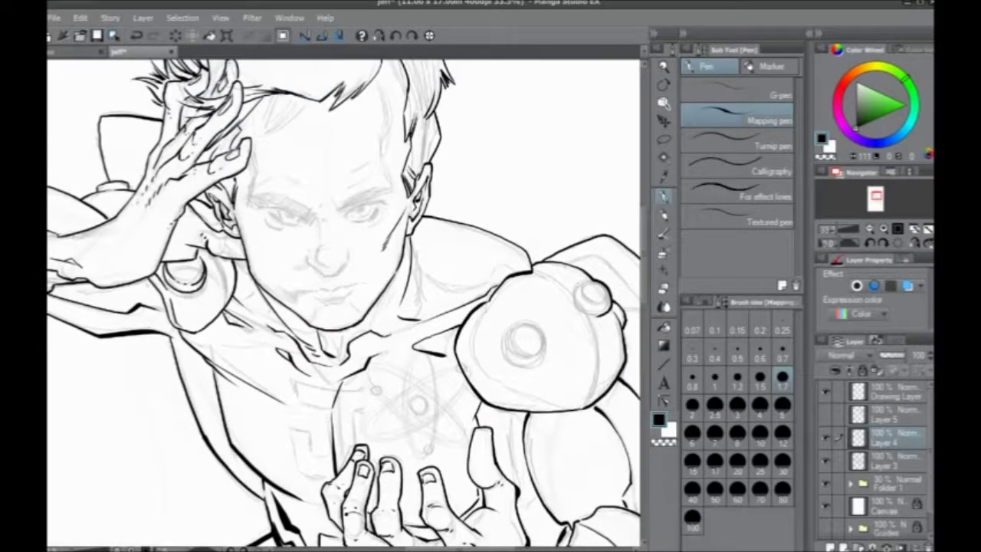
key(Tab)
key(ctrl+plus)
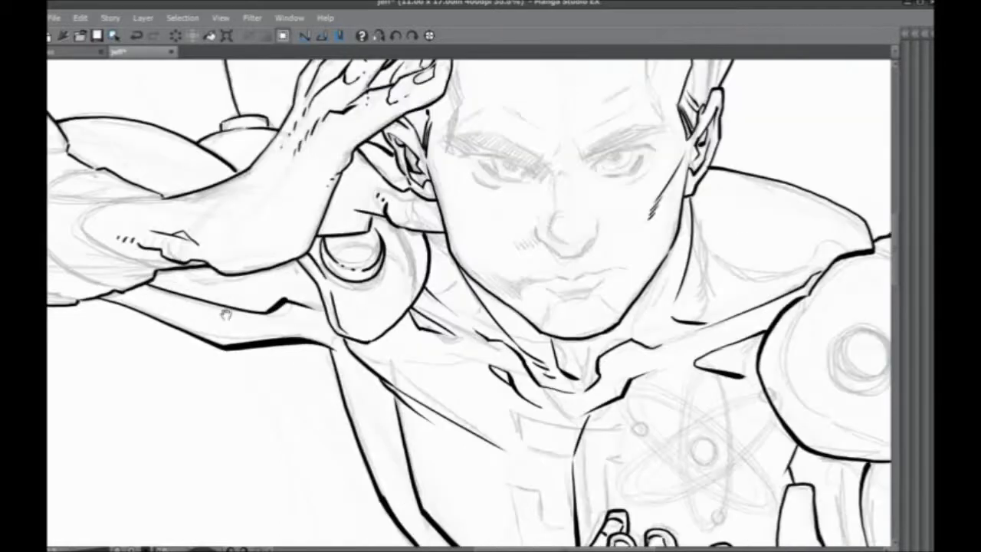
- Ink the curved upper forearm line and darken the lower forearm contour
drag(345, 307, 674, 322)
mouse_move(491, 251)
mouse_down()
mouse_move(437, 259)
mouse_move(419, 285)
mouse_move(459, 311)
mouse_up()
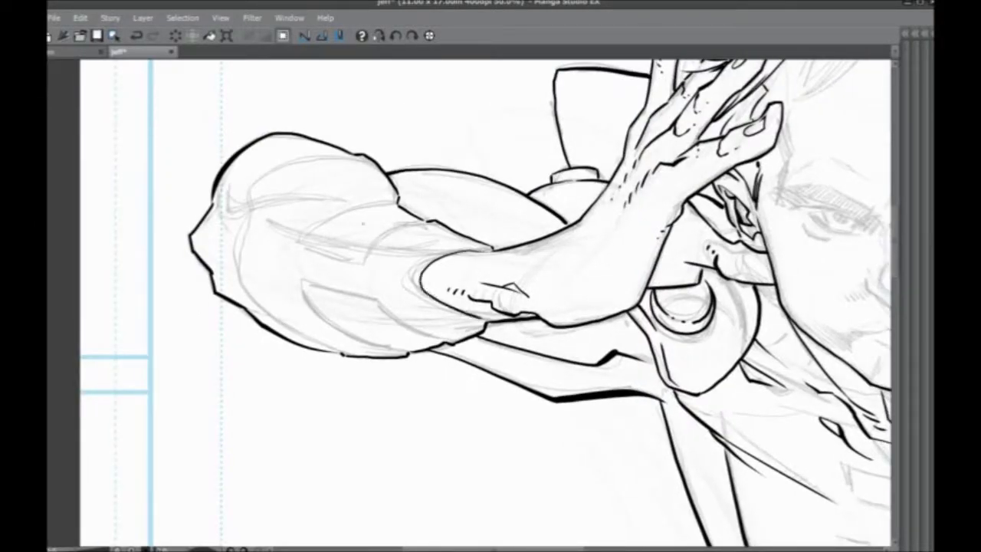
mouse_move(390, 224)
mouse_down()
mouse_move(436, 207)
mouse_move(497, 232)
mouse_move(567, 227)
mouse_move(530, 245)
mouse_move(525, 267)
mouse_up()
drag(479, 337, 375, 333)
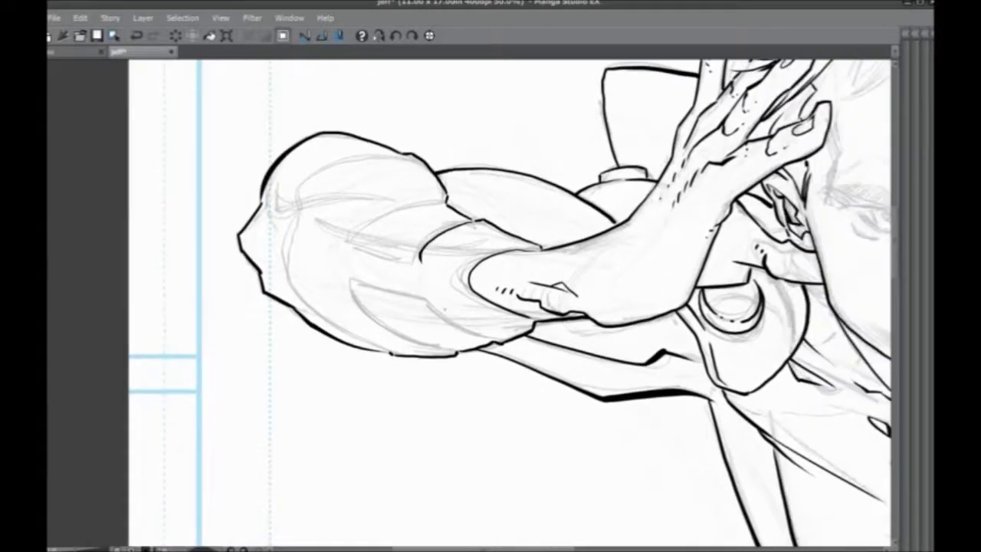
drag(503, 345, 466, 330)
mouse_move(429, 301)
mouse_down()
mouse_move(490, 345)
mouse_move(406, 320)
mouse_move(436, 364)
mouse_move(513, 396)
mouse_up()
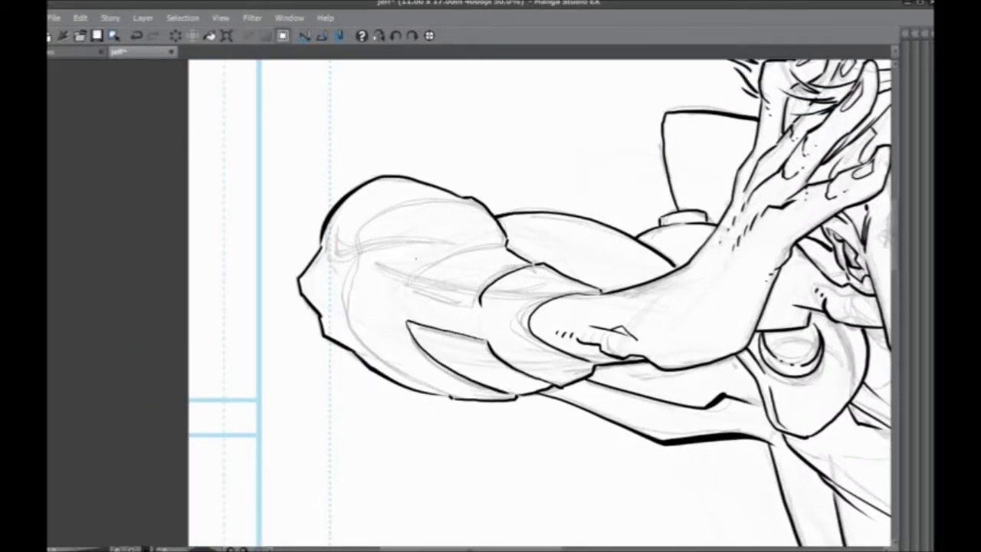
- Redraw the band line across the forearm, then mirror the canvas horizontally
mouse_move(481, 306)
mouse_down()
mouse_move(408, 289)
mouse_move(433, 258)
mouse_move(503, 247)
mouse_up()
key(ctrl+z)
mouse_move(408, 287)
mouse_down()
mouse_move(453, 250)
mouse_move(504, 245)
mouse_up()
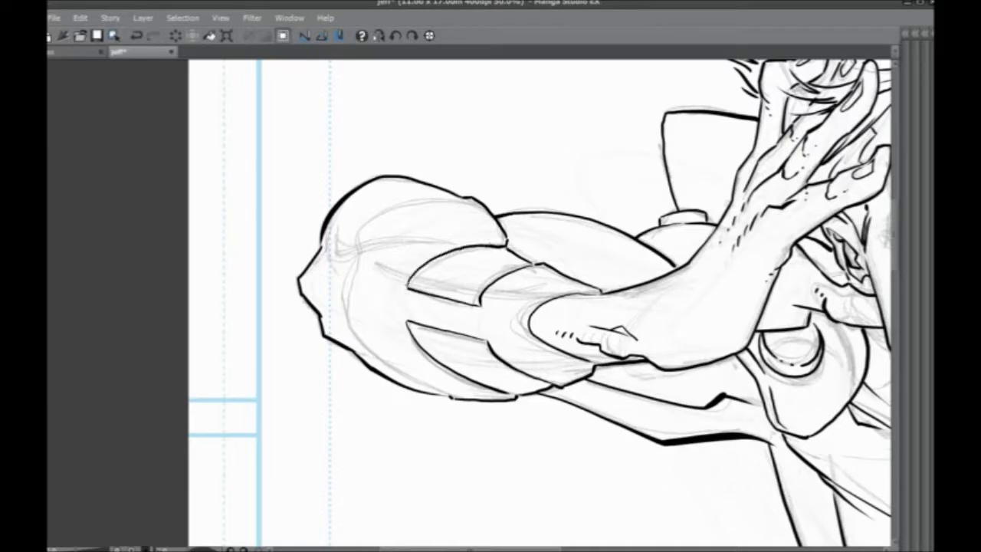
drag(390, 331, 432, 314)
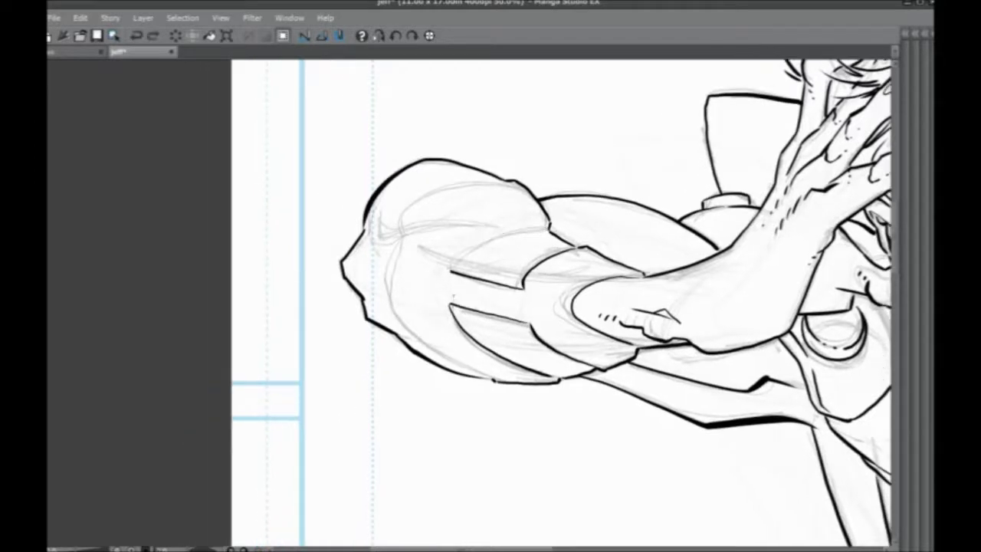
click(378, 36)
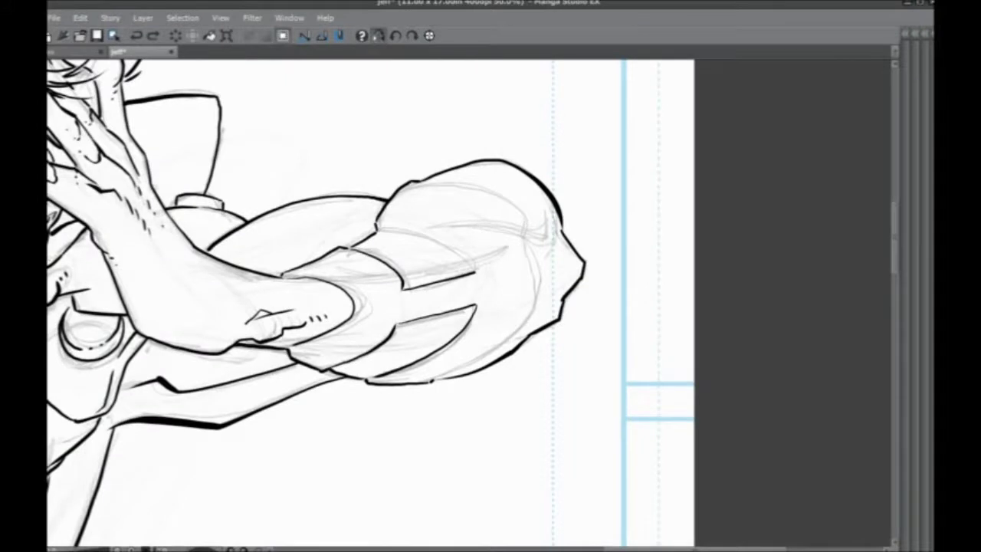
- Ink the curved shoulder armour line, redrawing it once
mouse_move(377, 229)
mouse_down()
mouse_move(459, 256)
mouse_move(475, 273)
mouse_up()
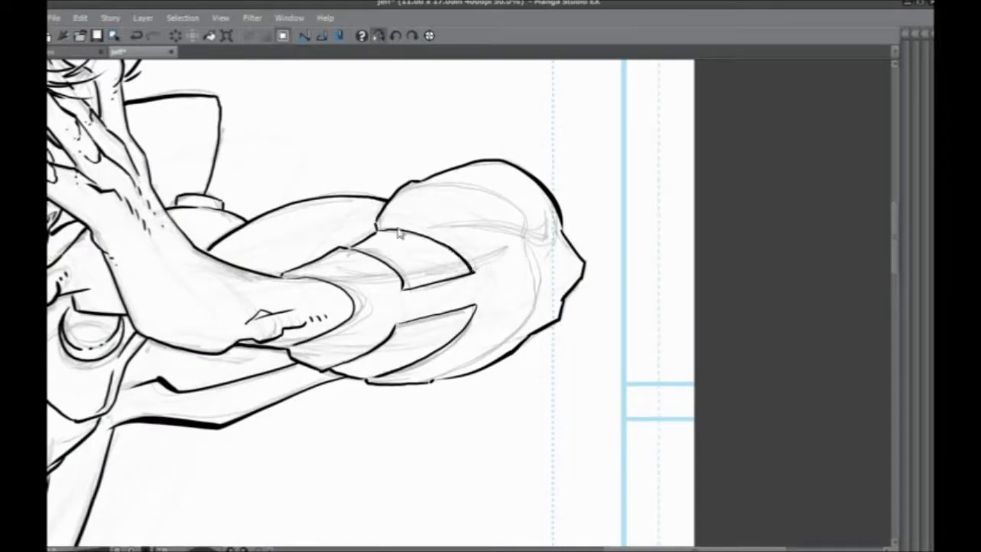
key(ctrl+z)
mouse_move(377, 228)
mouse_down()
mouse_move(434, 239)
mouse_move(476, 272)
mouse_up()
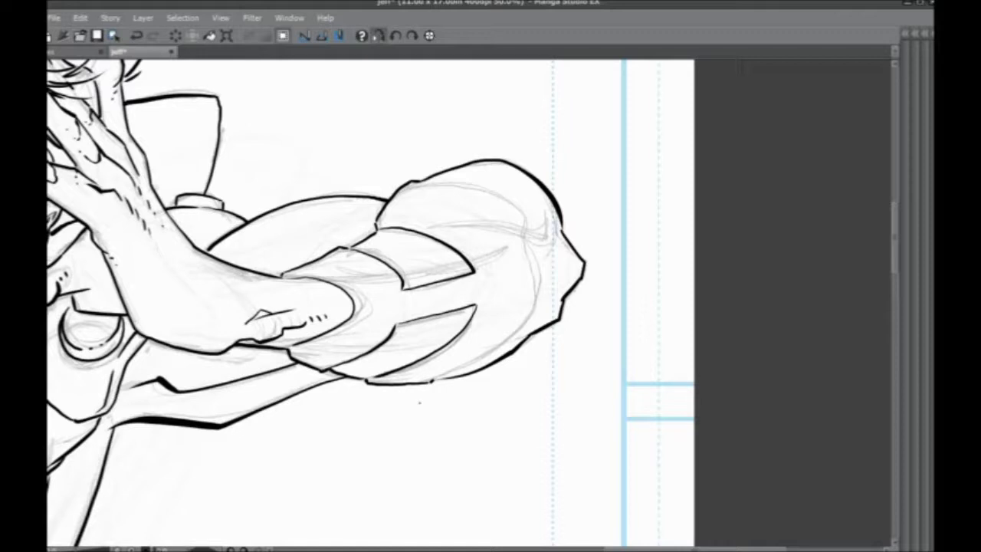
drag(371, 304, 340, 331)
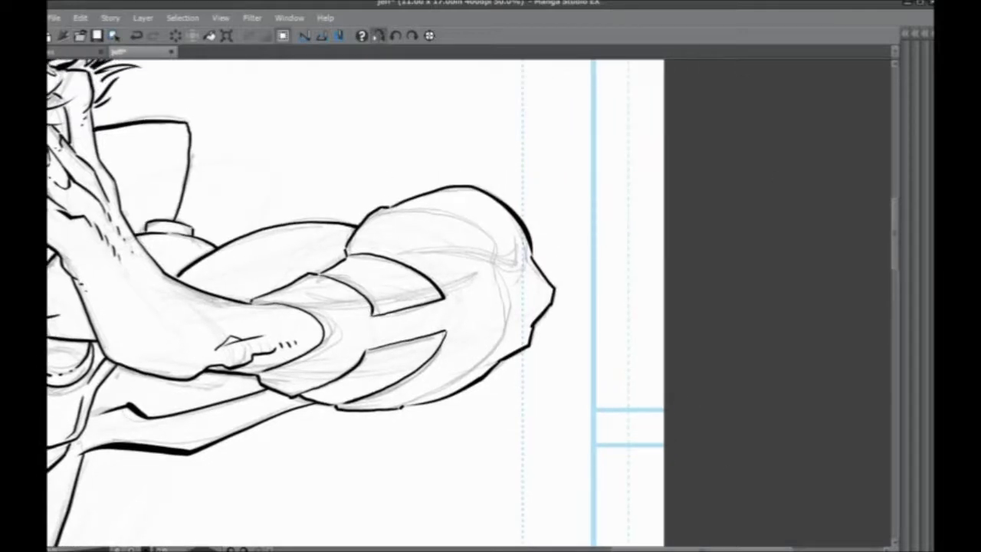
- Ink the inner arm curves and the fist's outer edge, redrawing each after an undo
drag(386, 206, 476, 380)
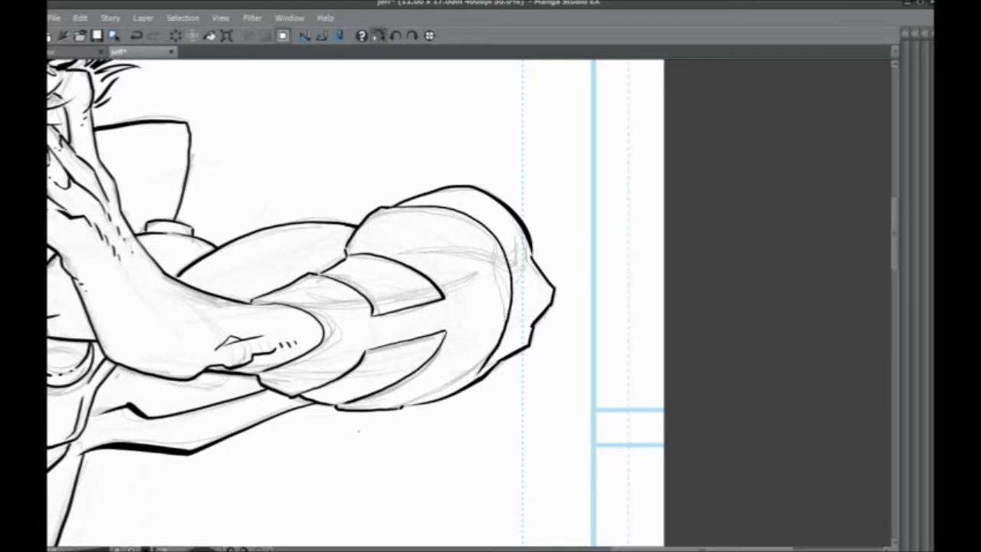
key(ctrl+z)
mouse_move(386, 205)
mouse_down()
mouse_move(512, 285)
mouse_move(438, 397)
mouse_up()
drag(363, 423, 477, 389)
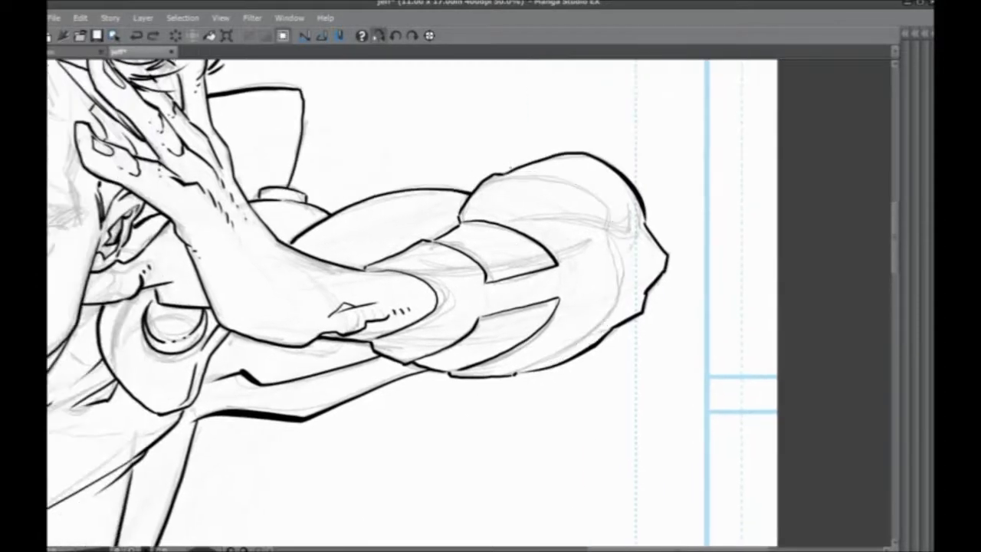
mouse_move(499, 175)
mouse_down()
mouse_move(540, 178)
mouse_move(619, 243)
mouse_move(594, 348)
mouse_move(558, 370)
mouse_up()
key(ctrl+z)
mouse_move(500, 175)
mouse_down()
mouse_move(598, 201)
mouse_move(618, 310)
mouse_move(517, 375)
mouse_up()
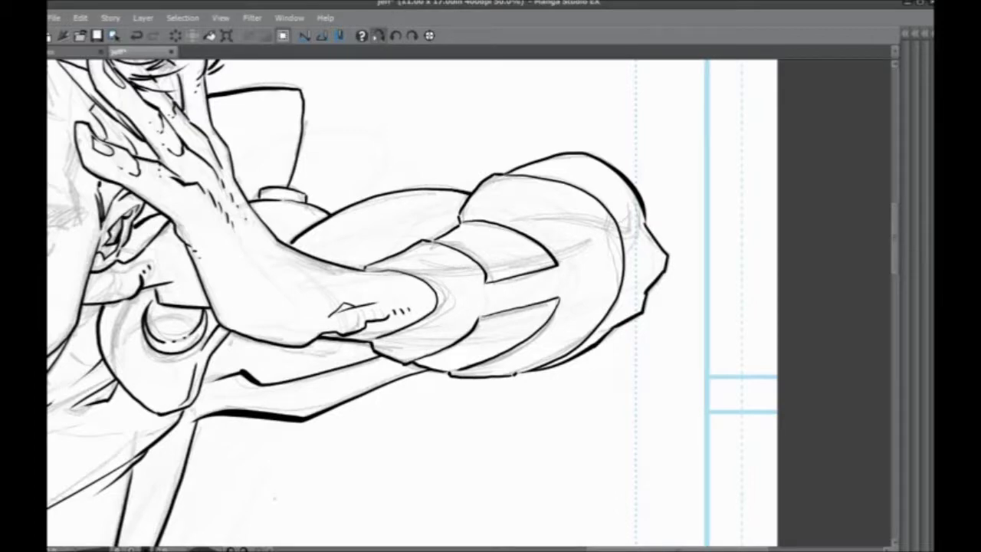
drag(201, 385, 565, 381)
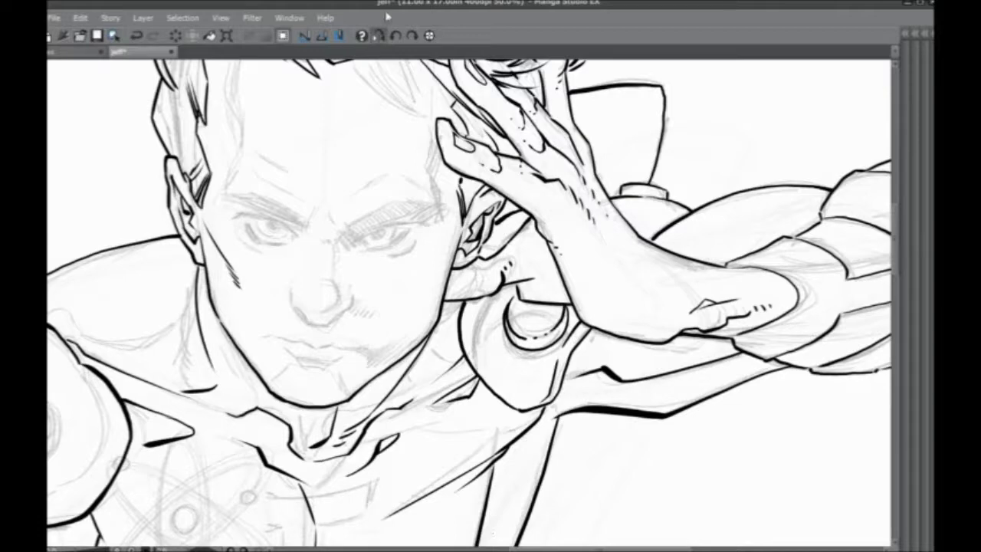
- Unflip the canvas and ink the collar edge across the chest
click(378, 36)
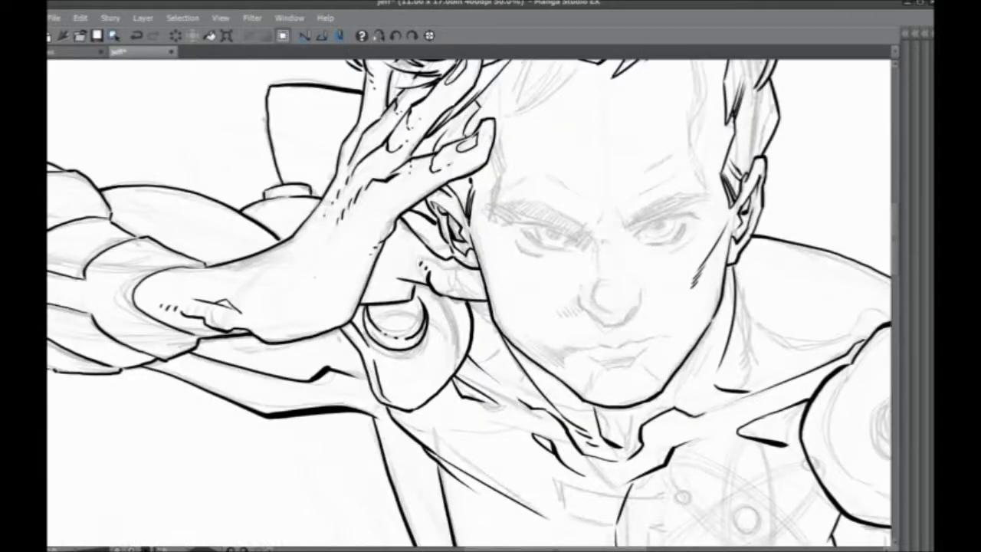
drag(562, 424, 431, 424)
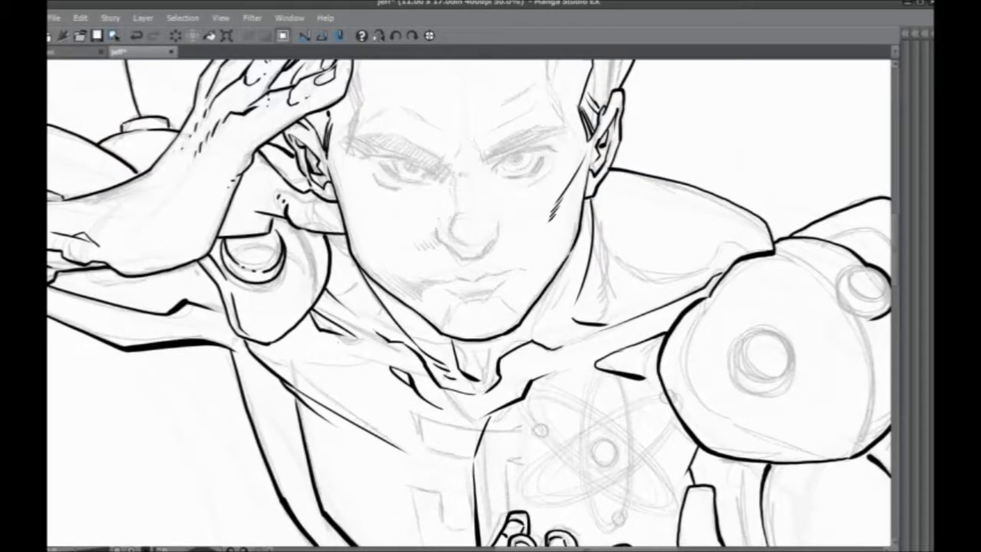
drag(384, 445, 284, 330)
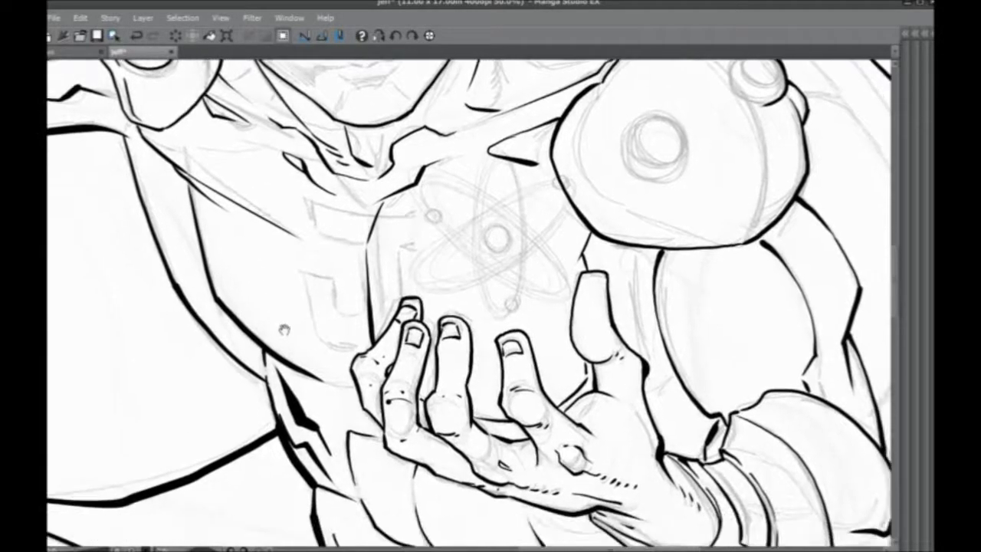
scroll(232, 265, up, 1)
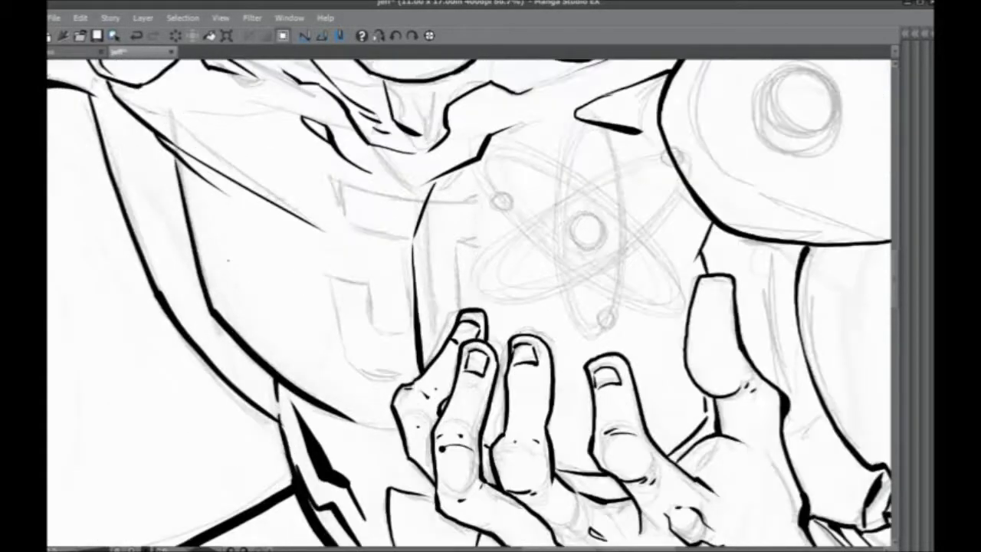
mouse_move(349, 292)
mouse_down()
mouse_move(290, 369)
mouse_move(325, 413)
mouse_up()
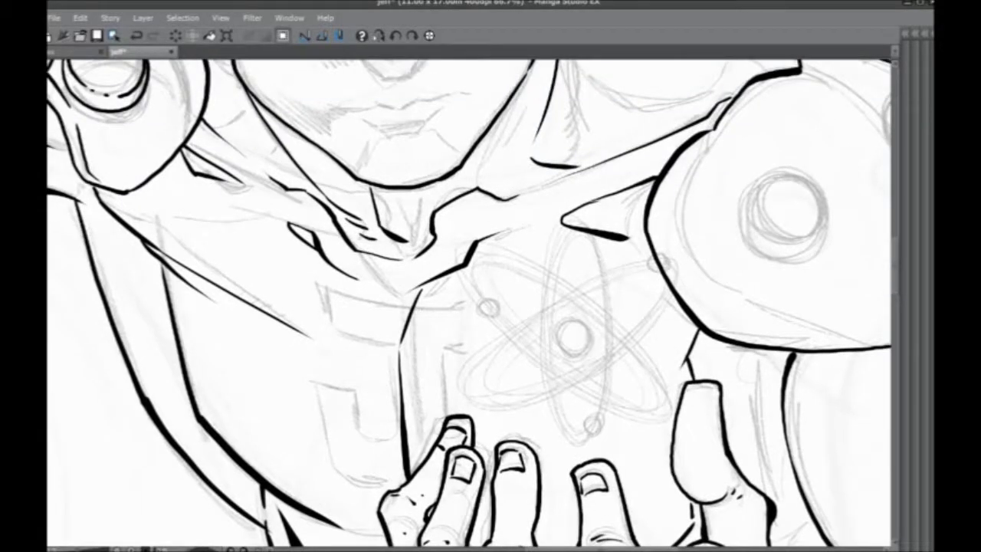
mouse_move(481, 303)
mouse_down()
mouse_move(325, 289)
mouse_move(346, 328)
mouse_move(388, 343)
mouse_up()
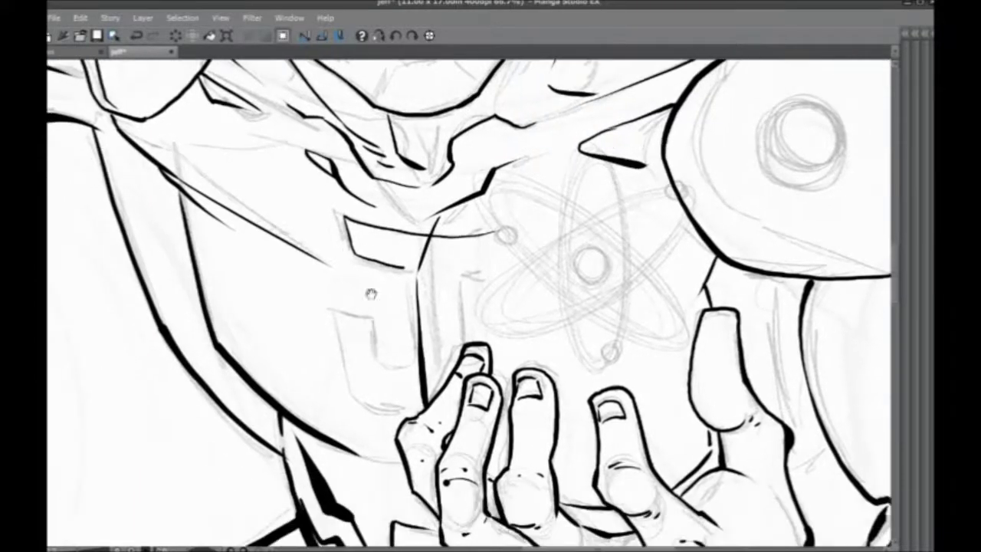
mouse_move(346, 414)
mouse_down()
mouse_move(363, 342)
mouse_move(419, 323)
mouse_up()
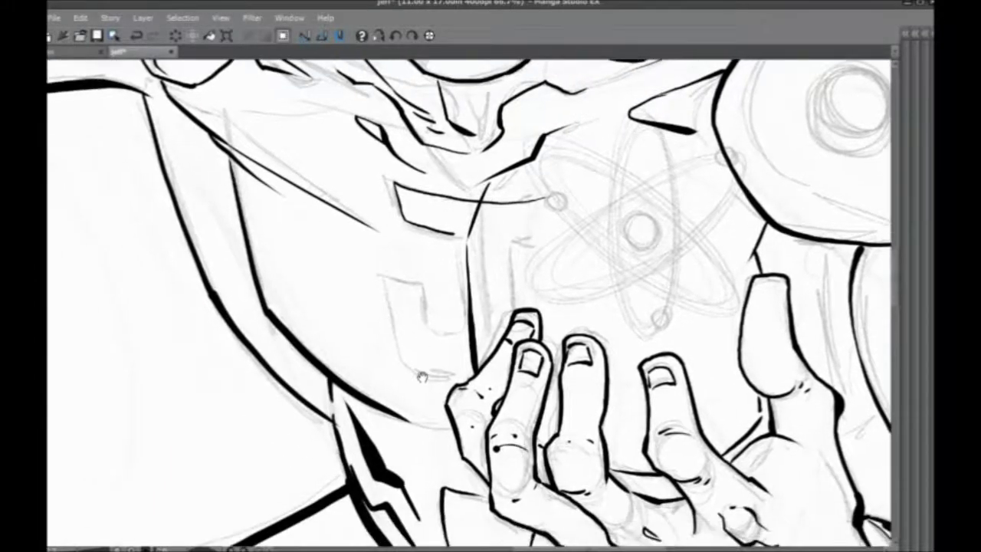
- Ink the J emblem's stem and the right end of its top bar
scroll(346, 284, down, 2)
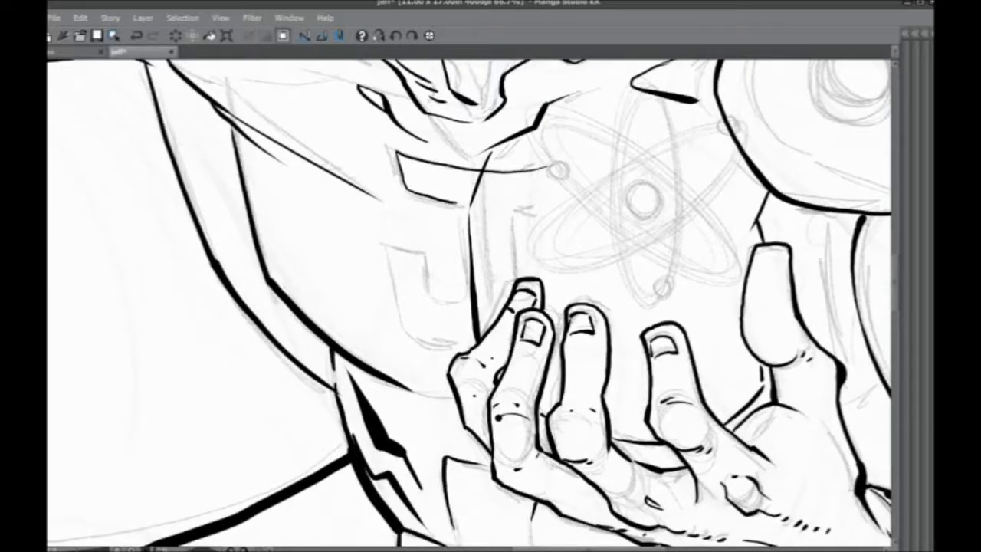
mouse_move(454, 201)
mouse_down()
mouse_move(458, 296)
mouse_move(444, 300)
mouse_move(422, 255)
mouse_move(449, 290)
mouse_move(411, 280)
mouse_move(425, 342)
mouse_move(436, 366)
mouse_move(453, 375)
mouse_move(500, 371)
mouse_up()
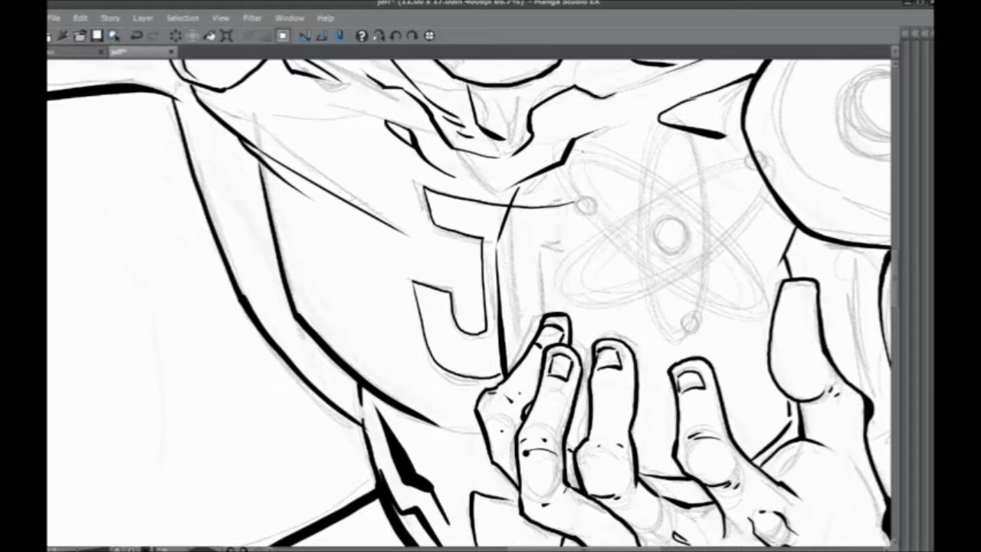
mouse_move(577, 203)
mouse_down()
mouse_move(566, 236)
mouse_move(524, 245)
mouse_move(526, 350)
mouse_up()
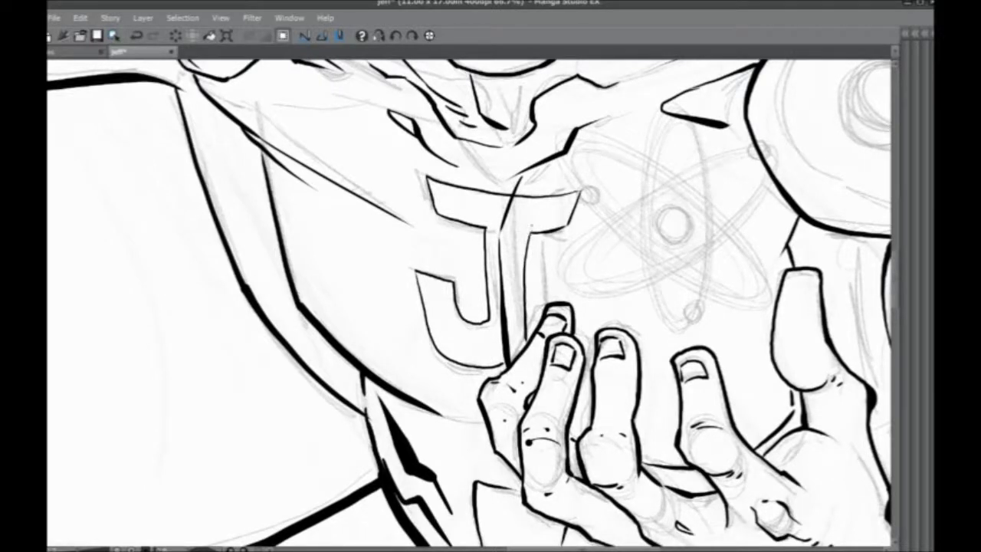
- Navigate to the shoulder ball and ink the lower knob's inner circle
scroll(197, 303, down, 1)
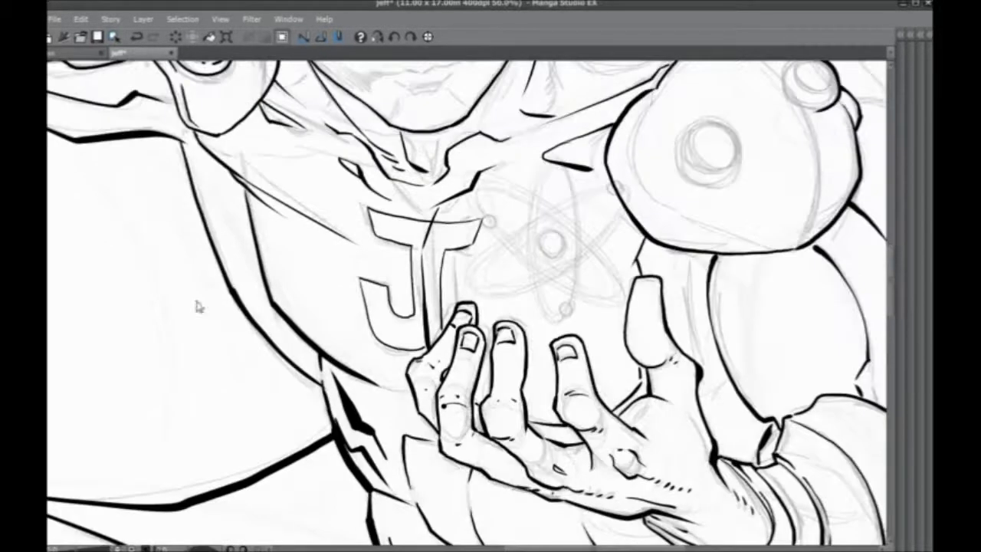
scroll(197, 303, down, 1)
scroll(197, 302, up, 1)
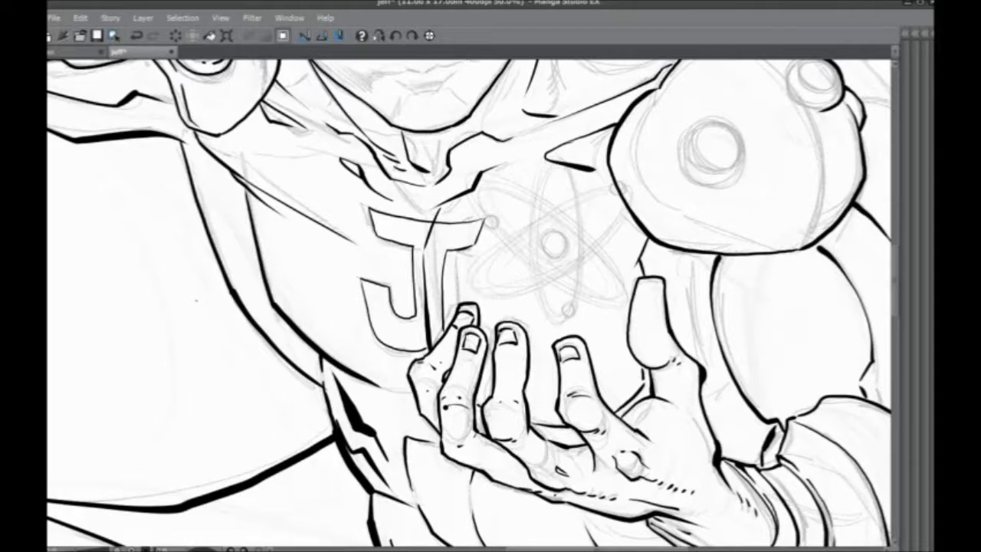
mouse_move(313, 299)
mouse_down()
mouse_move(294, 368)
mouse_move(307, 370)
mouse_up()
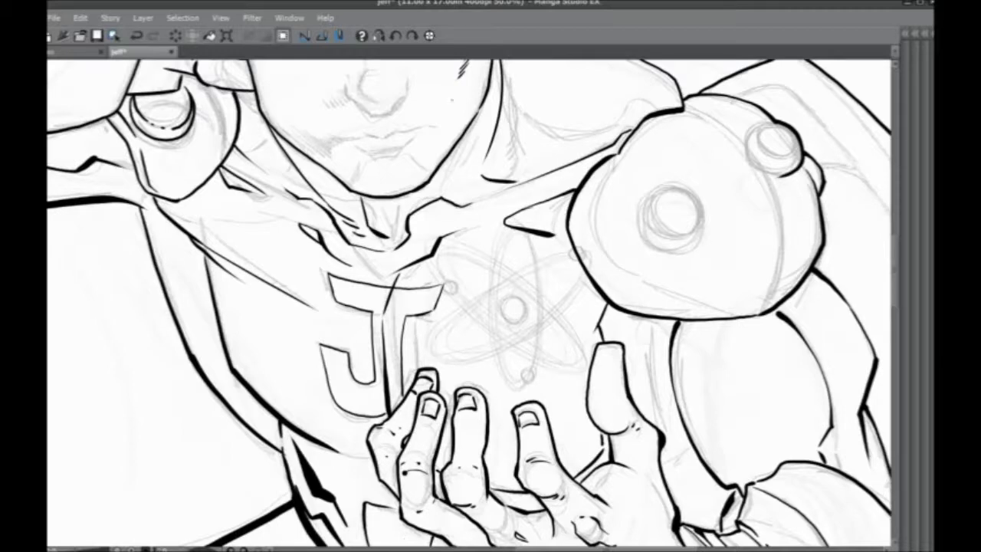
mouse_move(357, 329)
mouse_down()
mouse_move(243, 345)
mouse_move(387, 362)
mouse_move(373, 363)
mouse_up()
mouse_move(259, 381)
mouse_down()
mouse_move(265, 360)
mouse_move(372, 412)
mouse_up()
mouse_move(448, 441)
mouse_down()
mouse_move(351, 397)
mouse_move(288, 397)
mouse_up()
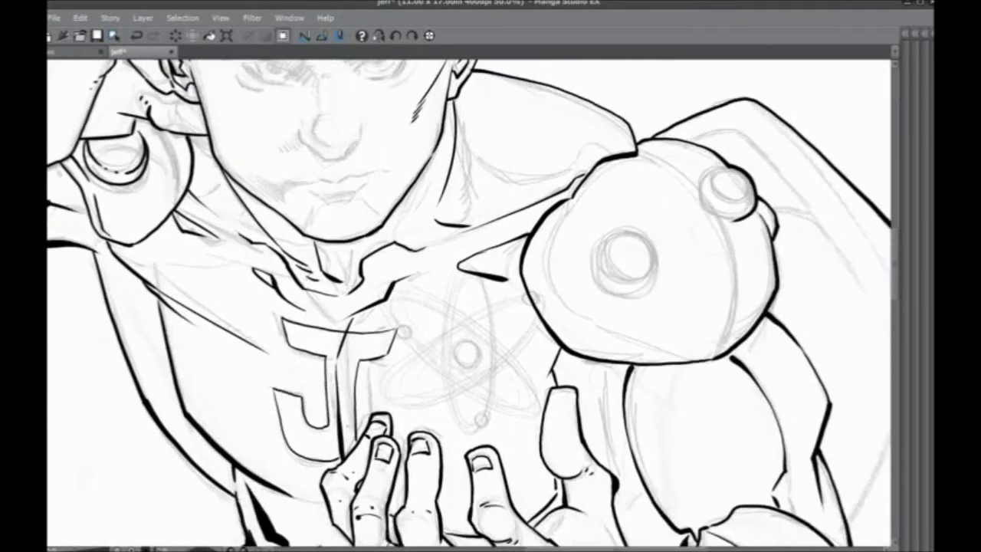
drag(384, 335, 221, 382)
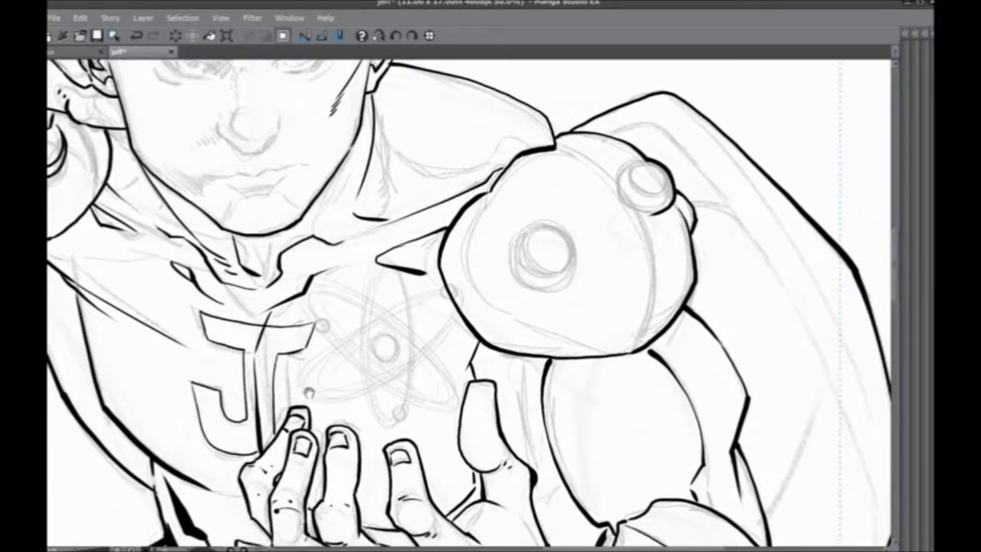
drag(284, 454, 235, 301)
drag(344, 447, 290, 273)
drag(219, 358, 257, 457)
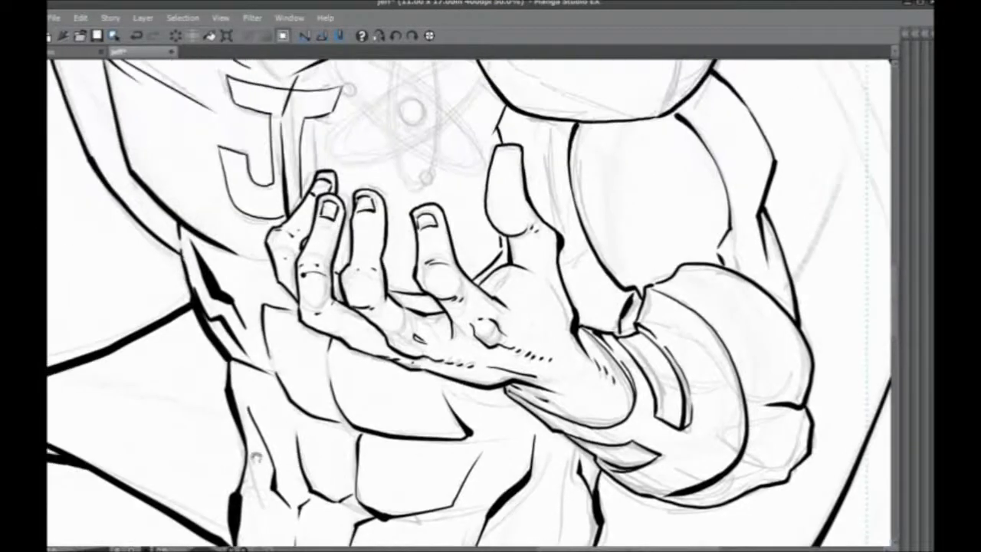
scroll(230, 338, down, 2)
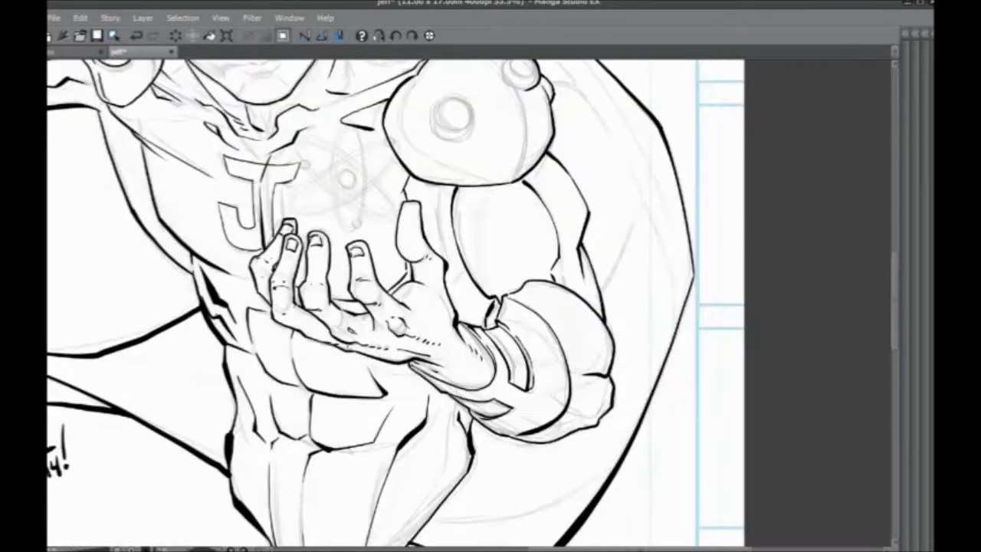
scroll(339, 481, up, 1)
scroll(562, 224, up, 1)
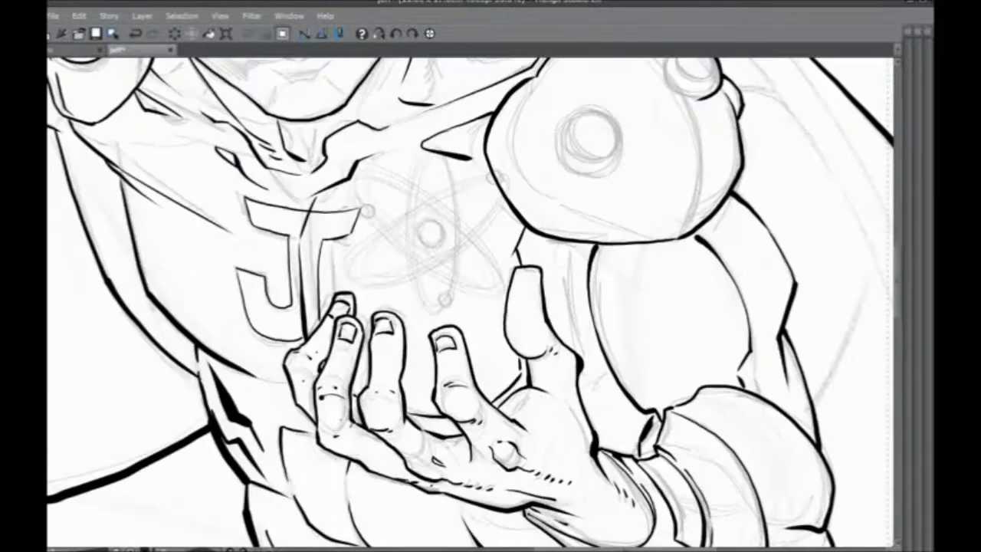
scroll(444, 228, down, 1)
scroll(389, 225, up, 2)
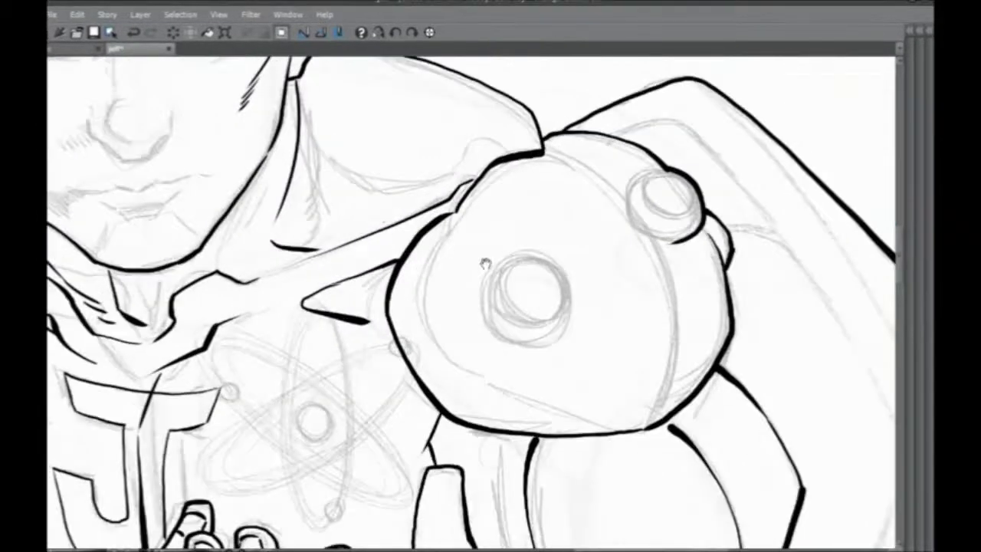
mouse_move(558, 242)
mouse_down()
mouse_move(578, 270)
mouse_move(571, 305)
mouse_move(529, 308)
mouse_move(505, 256)
mouse_move(557, 241)
mouse_up()
- Ink the inner circle of the upper knob on the shoulder ball
drag(477, 281, 555, 250)
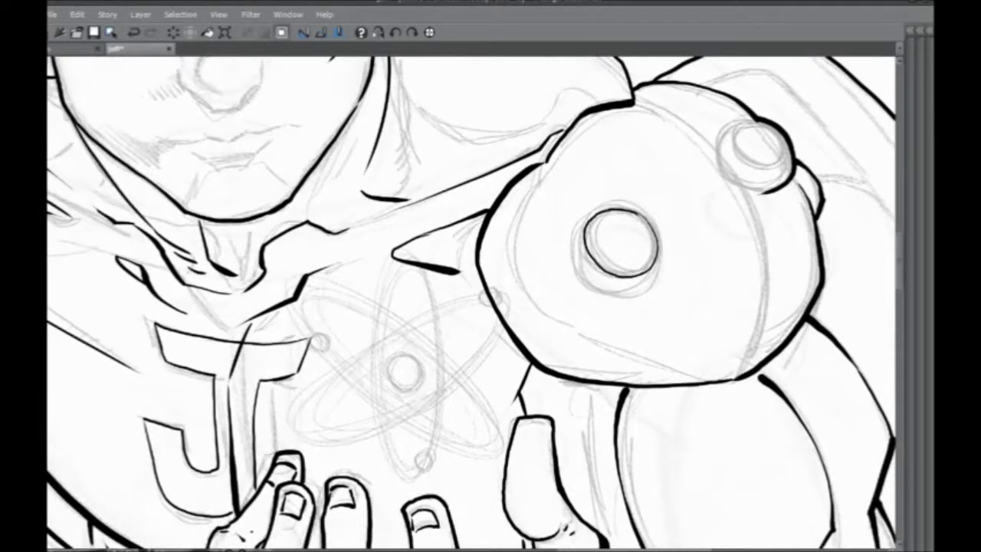
mouse_move(624, 202)
mouse_down()
mouse_move(652, 180)
mouse_move(677, 202)
mouse_move(687, 244)
mouse_move(665, 270)
mouse_move(622, 277)
mouse_move(593, 239)
mouse_move(612, 198)
mouse_up()
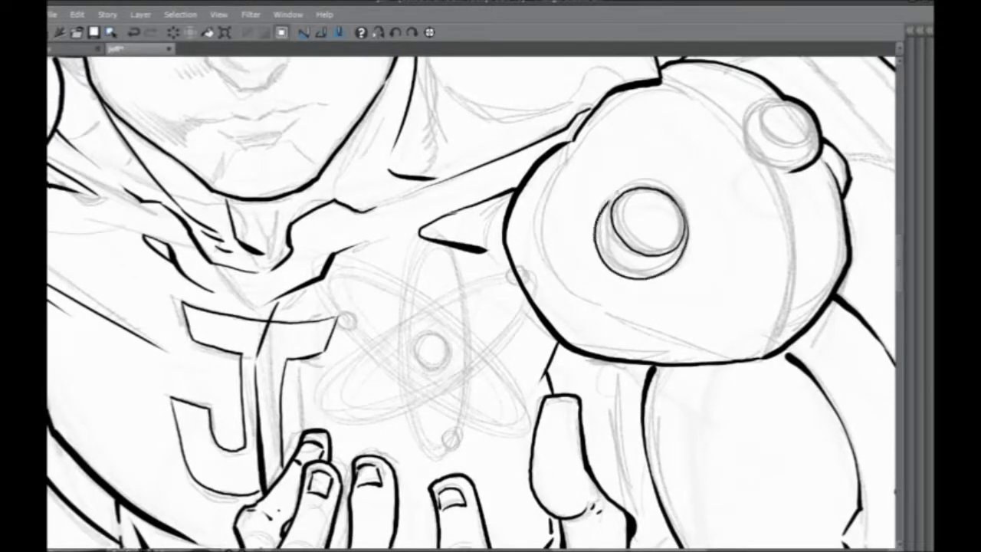
mouse_move(519, 214)
mouse_down()
mouse_move(466, 232)
mouse_move(363, 298)
mouse_up()
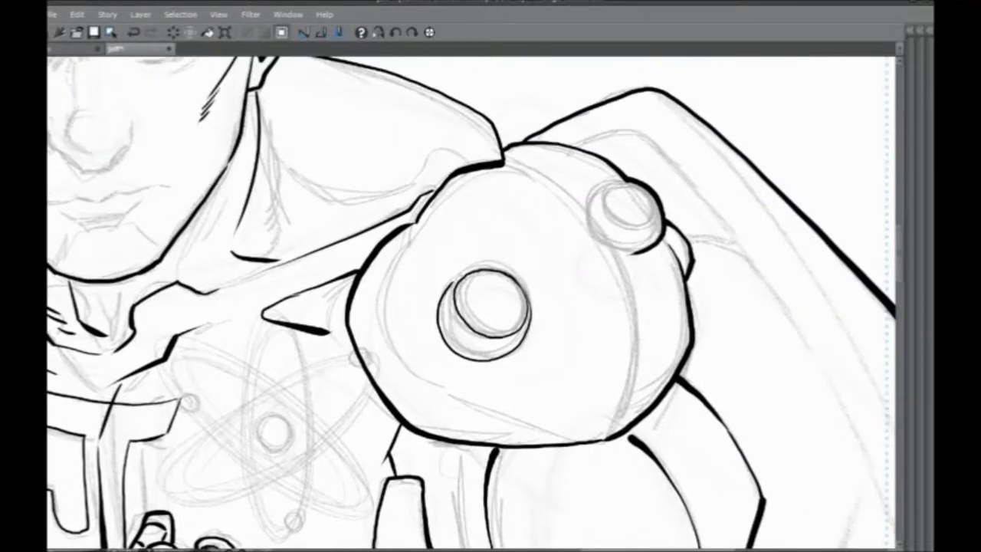
mouse_move(624, 180)
mouse_down()
mouse_move(601, 204)
mouse_move(612, 222)
mouse_move(656, 222)
mouse_move(660, 204)
mouse_move(606, 180)
mouse_move(587, 213)
mouse_move(599, 239)
mouse_move(637, 257)
mouse_up()
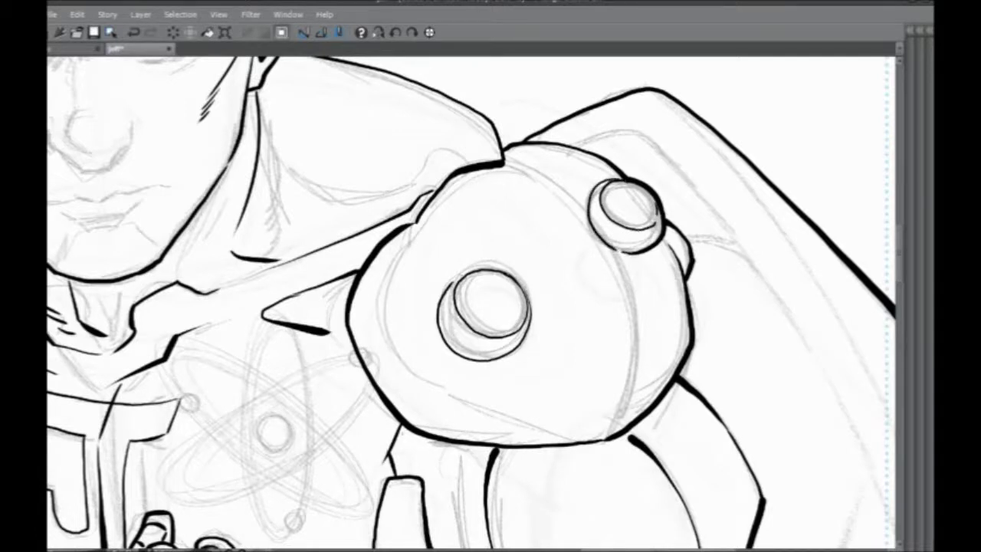
key(ctrl+minus)
key(ctrl+minus)
key(ctrl+minus)
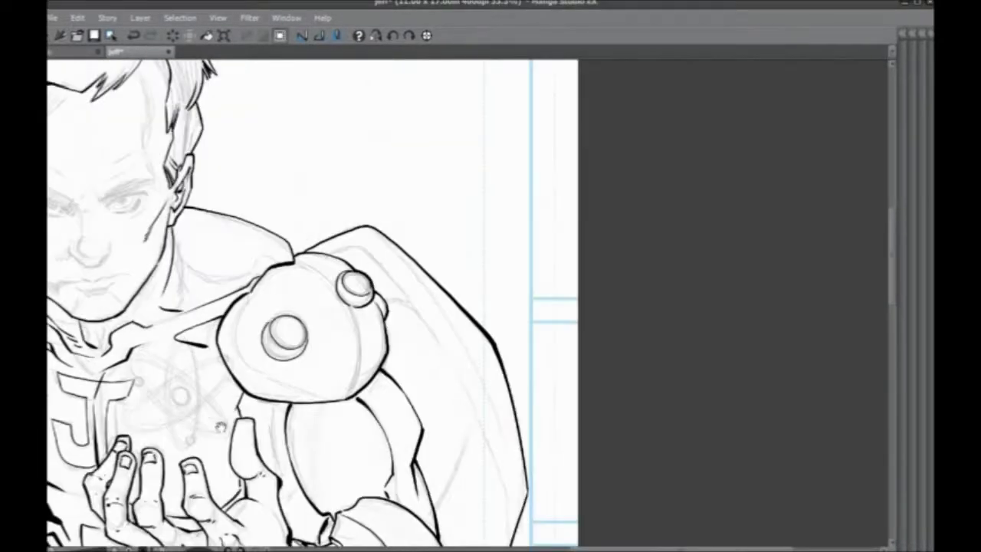
key(ctrl+plus)
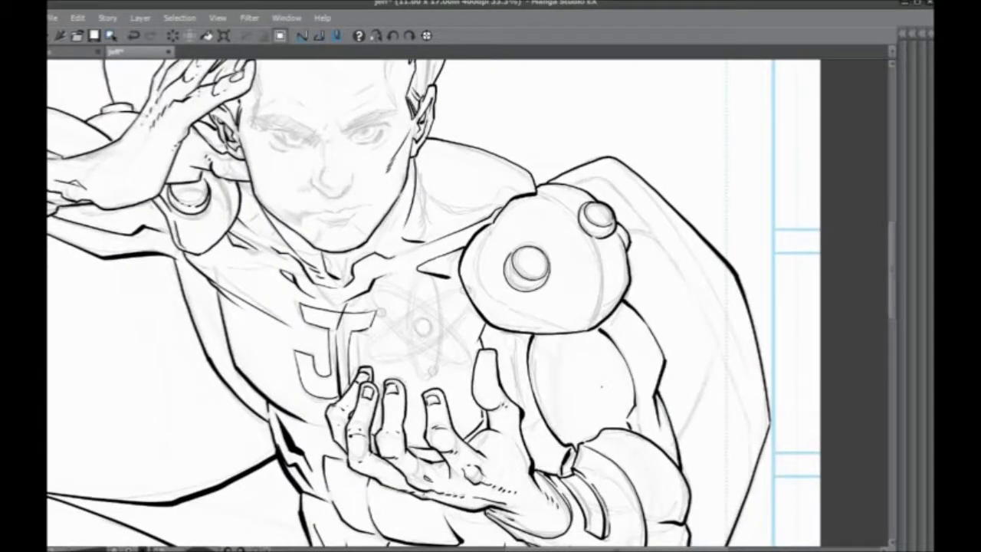
scroll(245, 397, up, 4)
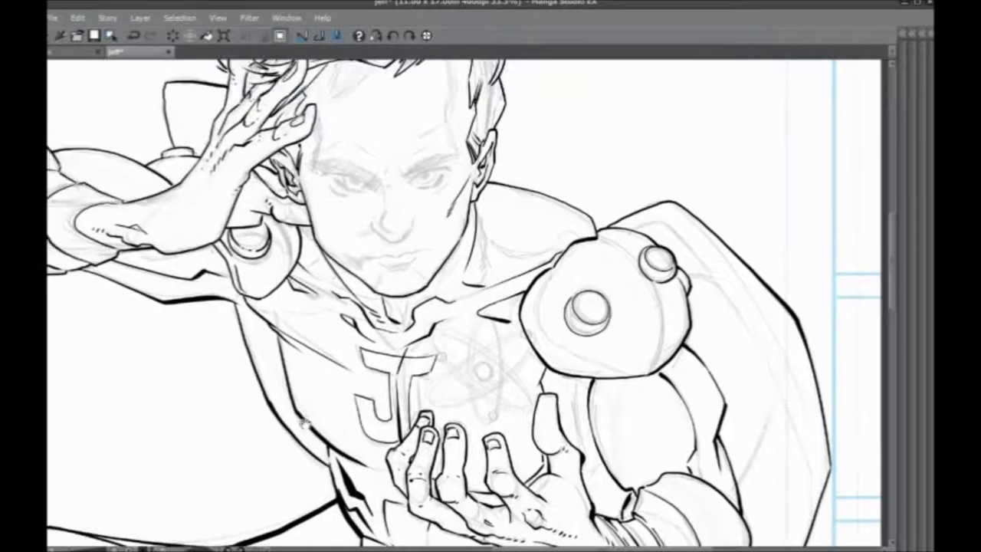
scroll(361, 399, down, 10)
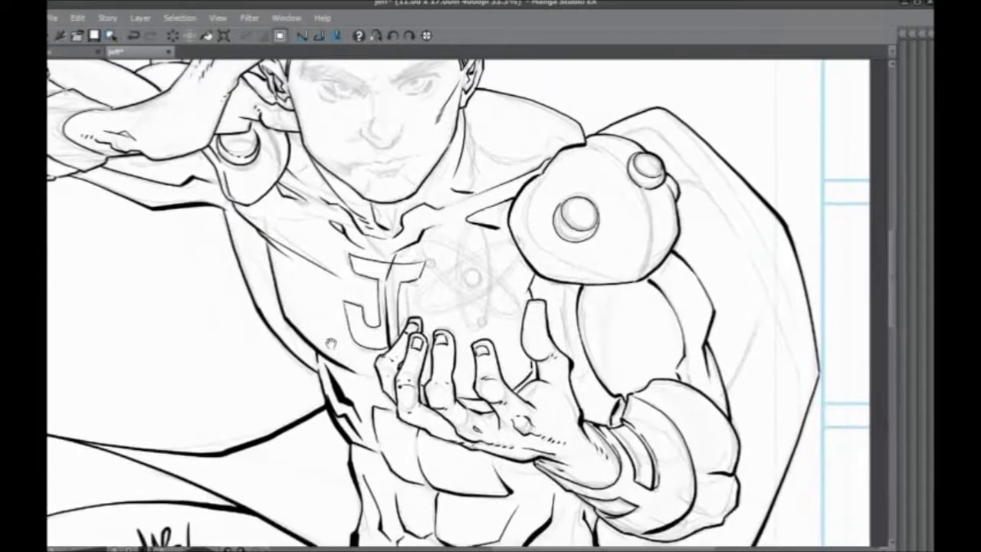
scroll(371, 349, down, 1)
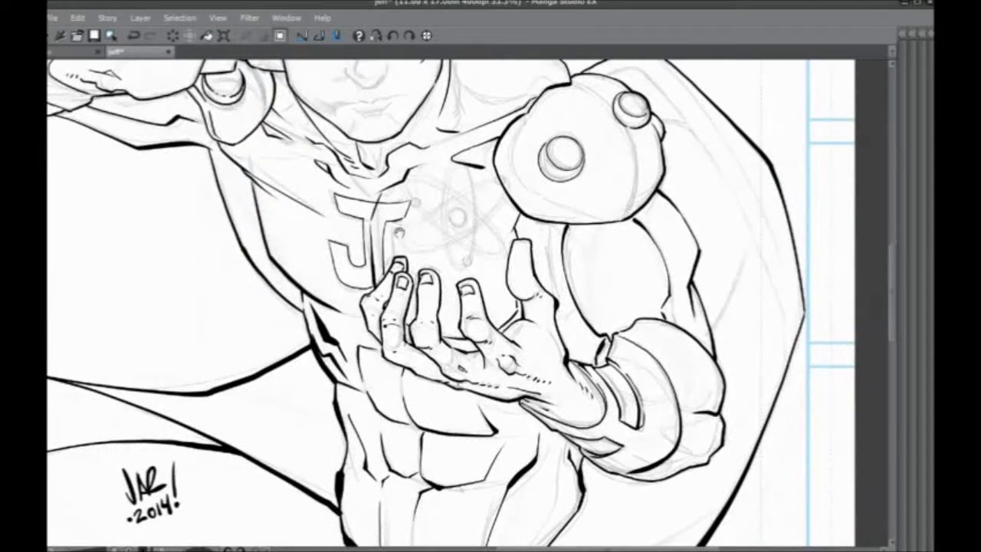
scroll(399, 233, up, 5)
scroll(321, 352, up, 1)
scroll(381, 418, down, 2)
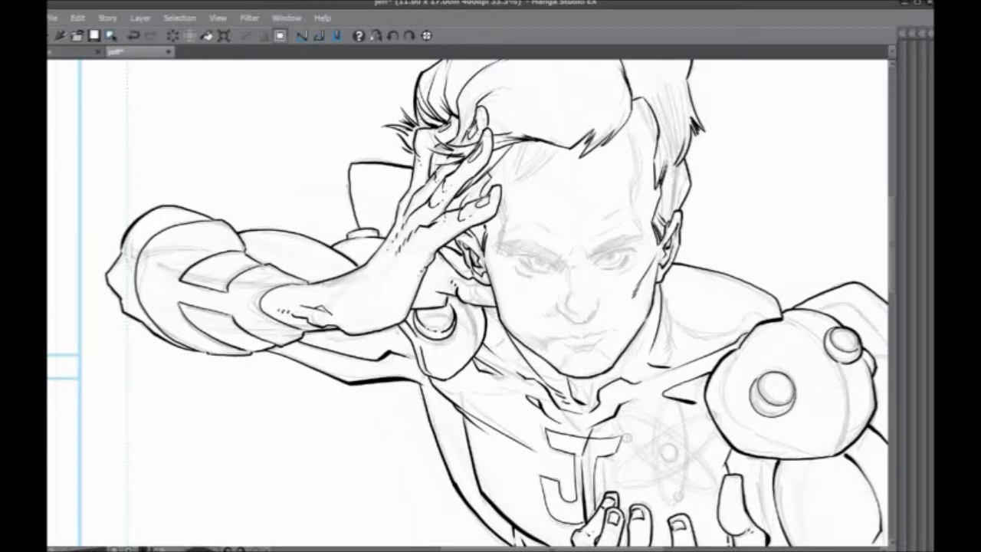
drag(520, 358, 359, 358)
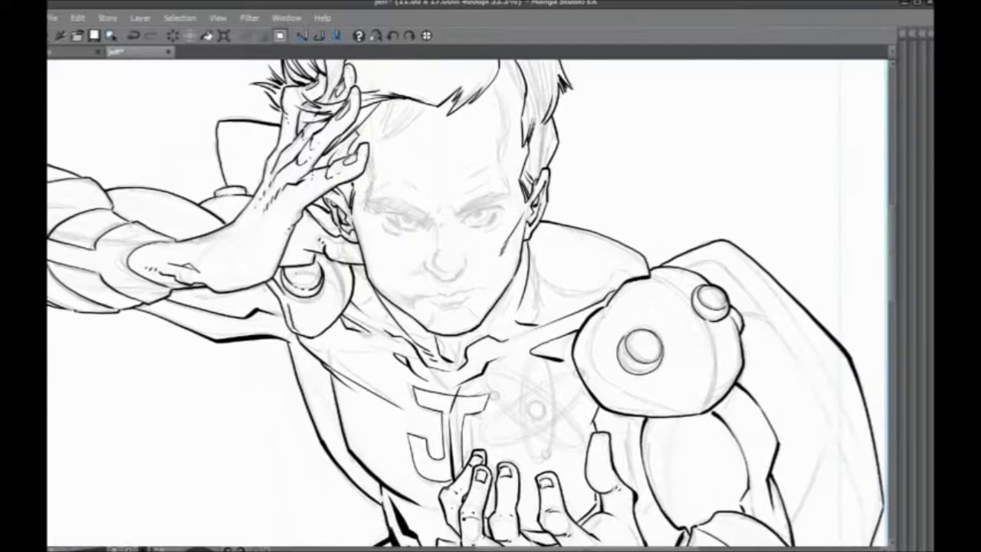
scroll(280, 276, up, 1)
scroll(309, 270, up, 1)
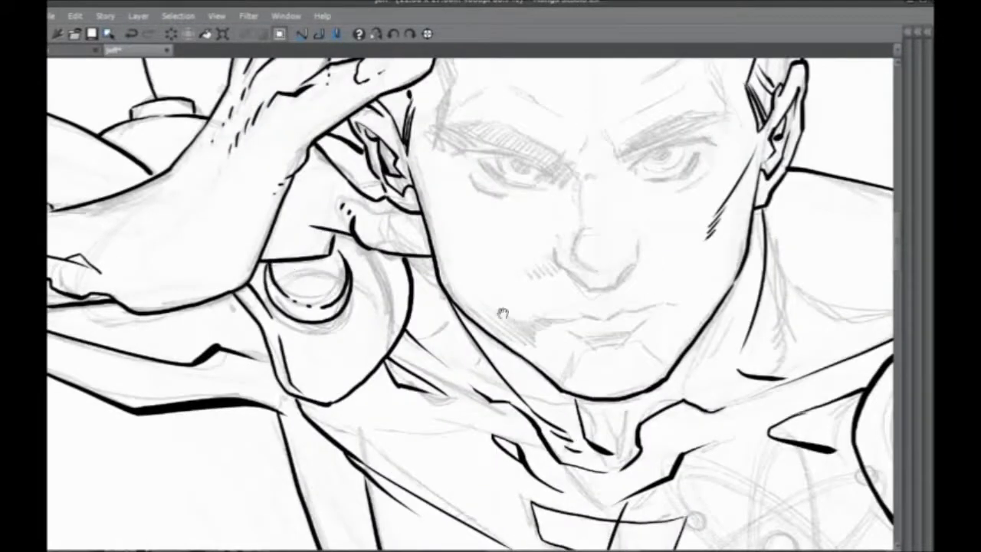
- Ink the first eyebrow strokes over the pencilled face
drag(499, 314, 307, 376)
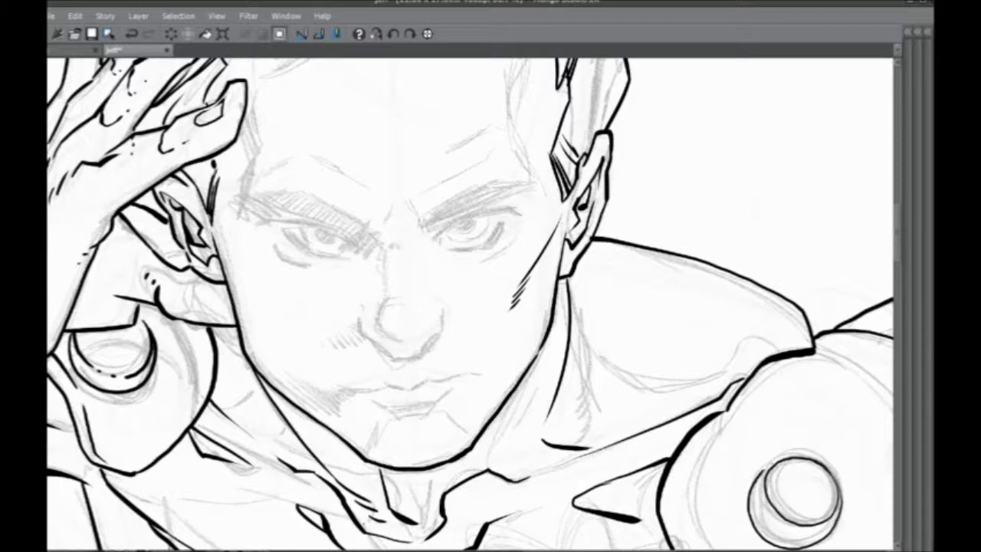
drag(314, 289, 421, 360)
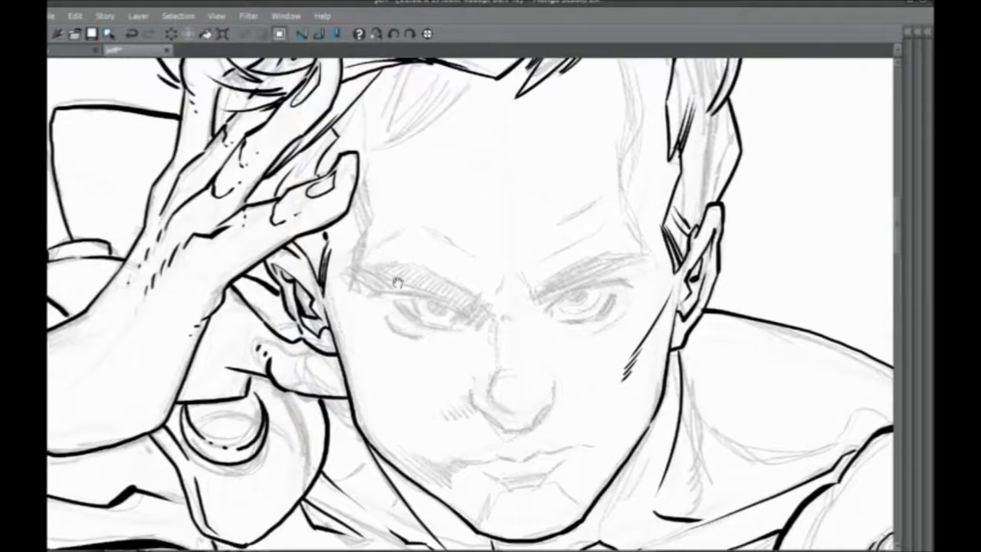
drag(417, 270, 469, 294)
mouse_move(358, 270)
mouse_down()
mouse_move(417, 265)
mouse_move(454, 303)
mouse_move(476, 306)
mouse_up()
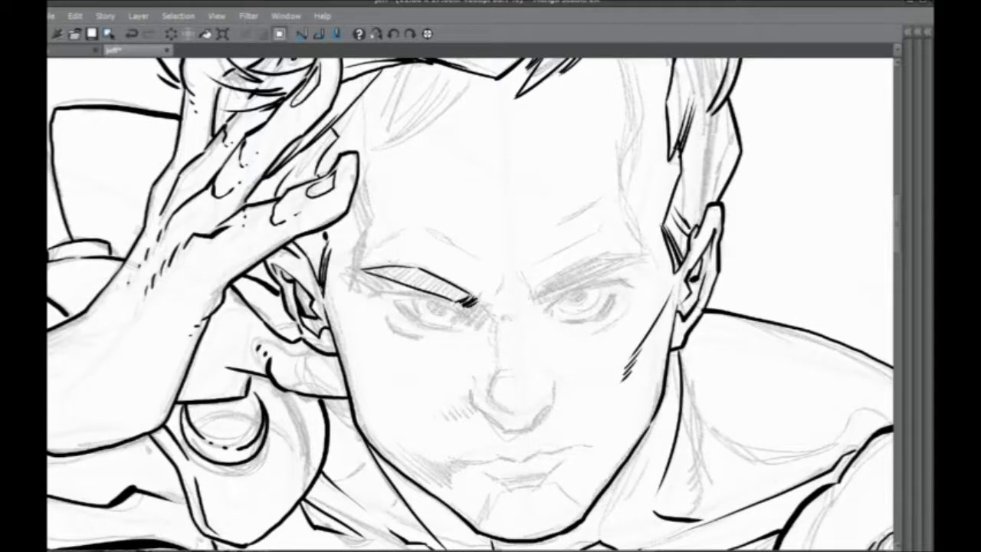
- Mirror the canvas and build up the eyebrow with hatching and thicker strokes
click(376, 34)
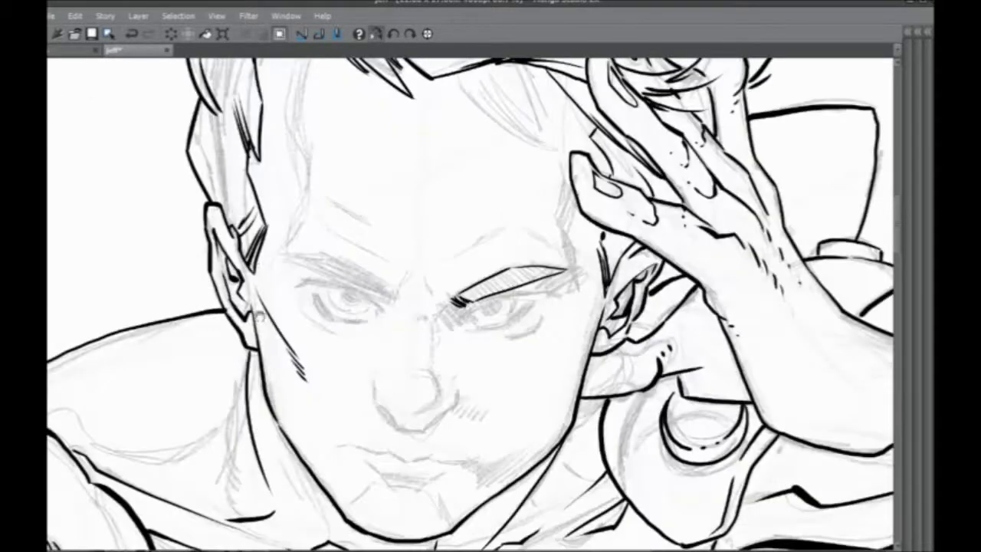
drag(577, 308, 560, 315)
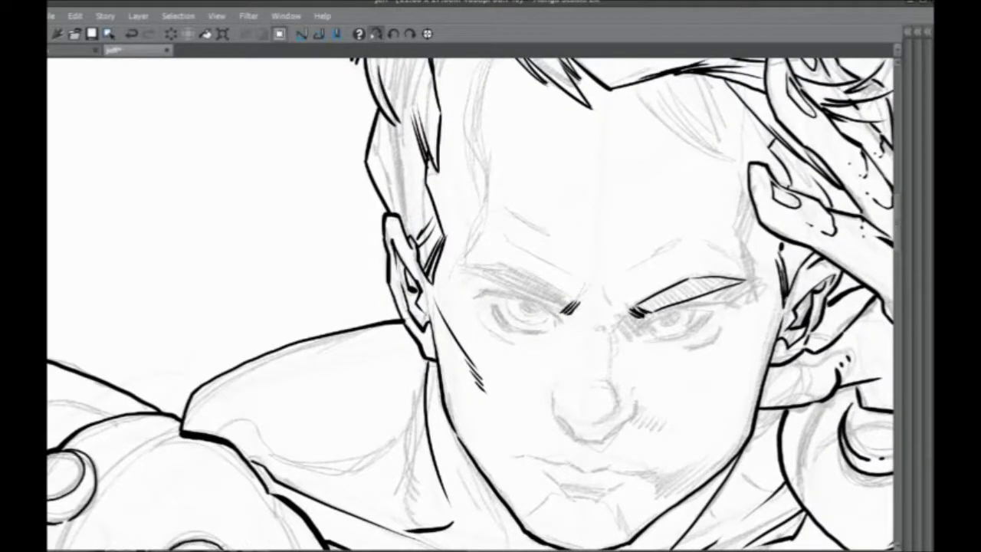
drag(509, 288, 563, 311)
drag(520, 271, 573, 302)
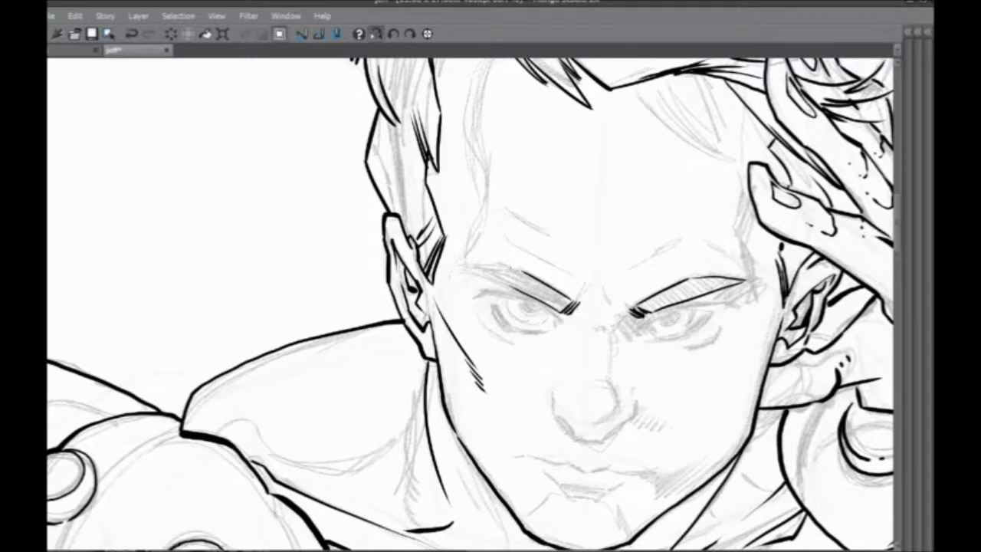
mouse_move(455, 264)
mouse_down()
mouse_move(521, 273)
mouse_move(509, 288)
mouse_up()
key(ctrl+z)
key(ctrl+y)
- Thicken the upper eyelid line and ink the eye's iris
mouse_move(462, 315)
mouse_down()
mouse_move(388, 345)
mouse_move(331, 313)
mouse_move(251, 292)
mouse_move(315, 304)
mouse_up()
drag(251, 291, 327, 316)
mouse_move(202, 320)
mouse_down()
mouse_move(245, 376)
mouse_move(422, 352)
mouse_up()
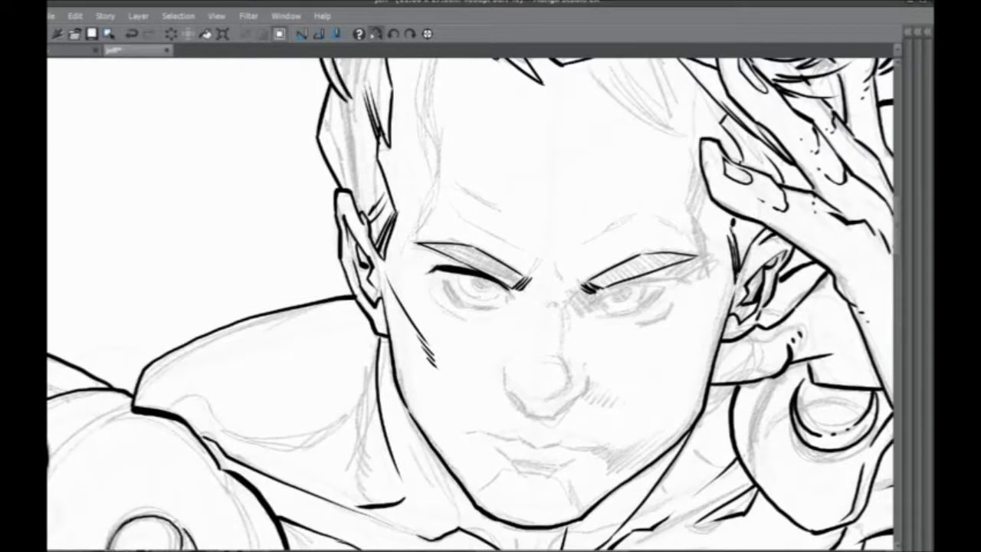
mouse_move(444, 285)
mouse_down()
mouse_move(458, 306)
mouse_move(495, 309)
mouse_move(476, 308)
mouse_move(514, 298)
mouse_up()
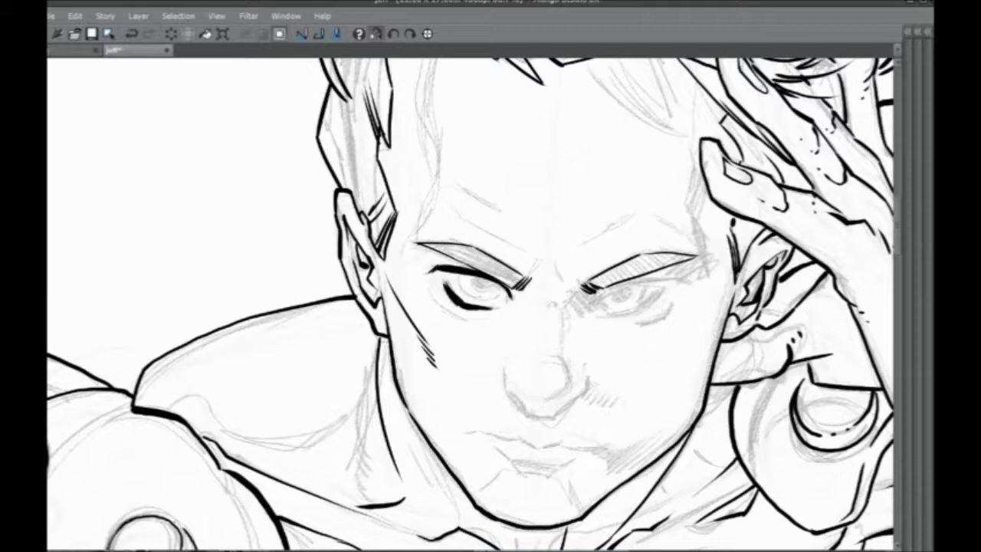
- Unflip the canvas and darken both lower eyelids and the left eye's inner corner
click(375, 34)
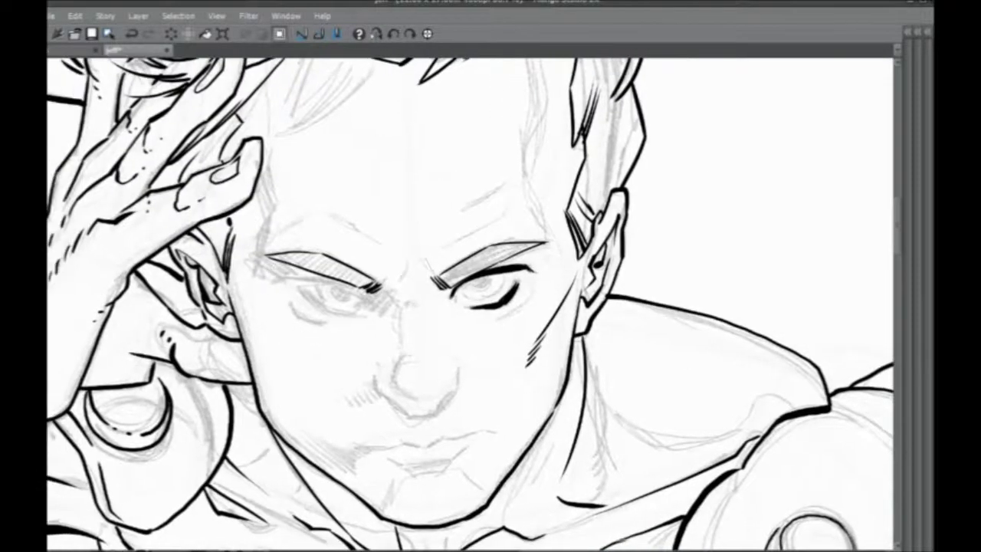
mouse_move(367, 296)
mouse_down()
mouse_move(316, 281)
mouse_move(291, 288)
mouse_move(316, 282)
mouse_move(307, 285)
mouse_move(327, 318)
mouse_move(357, 321)
mouse_move(315, 311)
mouse_move(300, 296)
mouse_up()
mouse_move(361, 316)
mouse_down()
mouse_move(302, 317)
mouse_move(290, 302)
mouse_up()
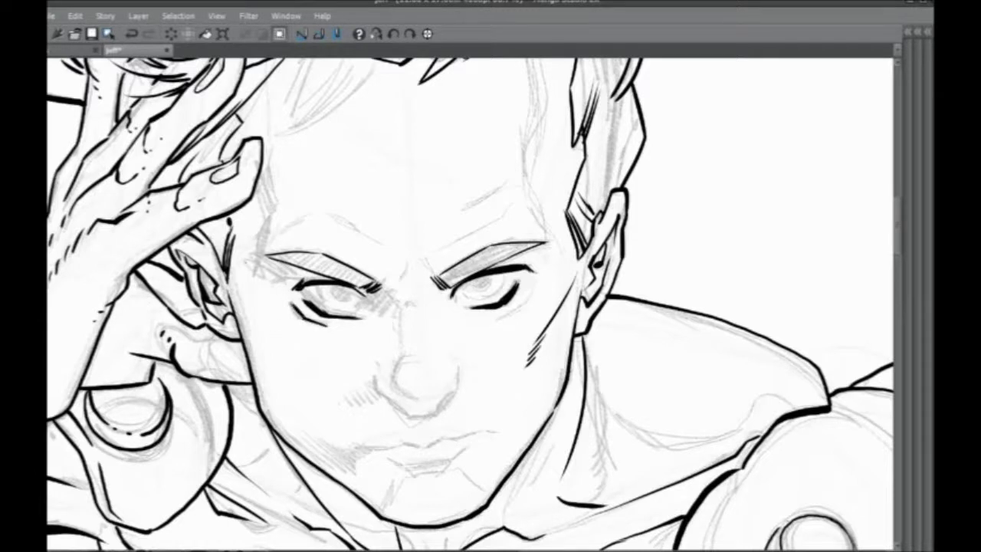
drag(498, 316, 540, 287)
scroll(373, 401, down, 1)
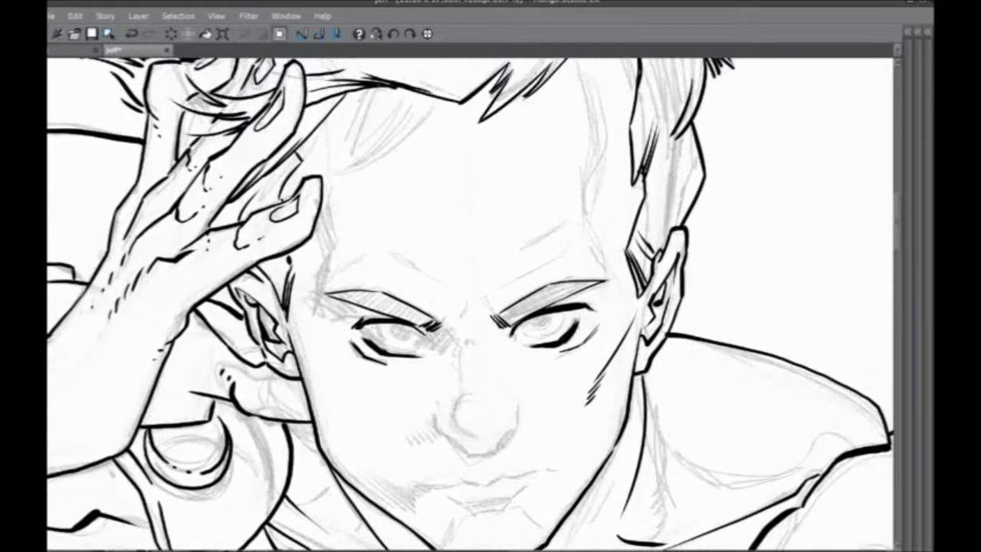
drag(376, 339, 409, 353)
- Ink the right eye's lower lid, redrawing it twice until it looks right
mouse_move(567, 311)
mouse_down()
mouse_move(560, 330)
mouse_move(539, 339)
mouse_move(516, 330)
mouse_up()
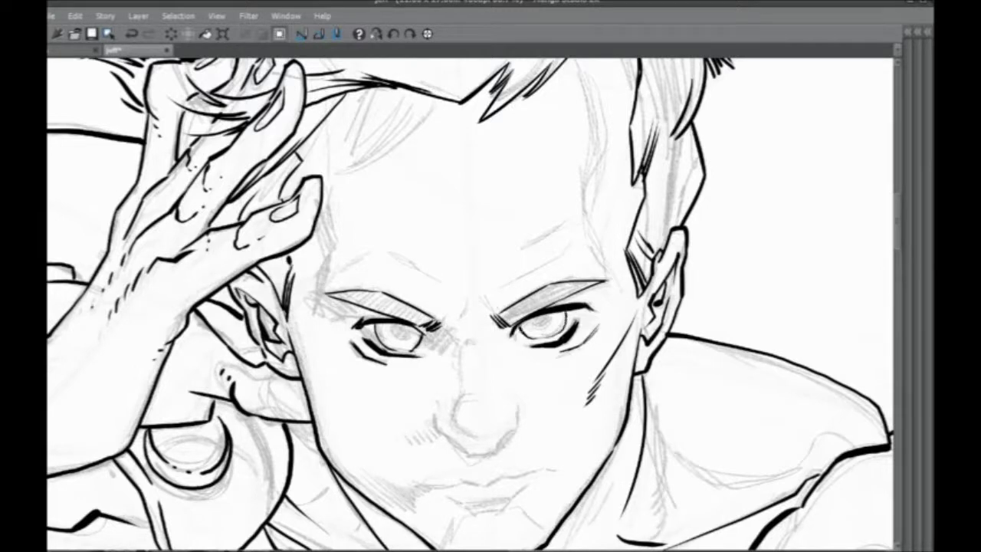
key(ctrl+z)
mouse_move(567, 311)
mouse_down()
mouse_move(552, 335)
mouse_move(518, 327)
mouse_up()
key(ctrl+z)
mouse_move(522, 331)
mouse_down()
mouse_move(541, 342)
mouse_move(564, 331)
mouse_move(565, 311)
mouse_up()
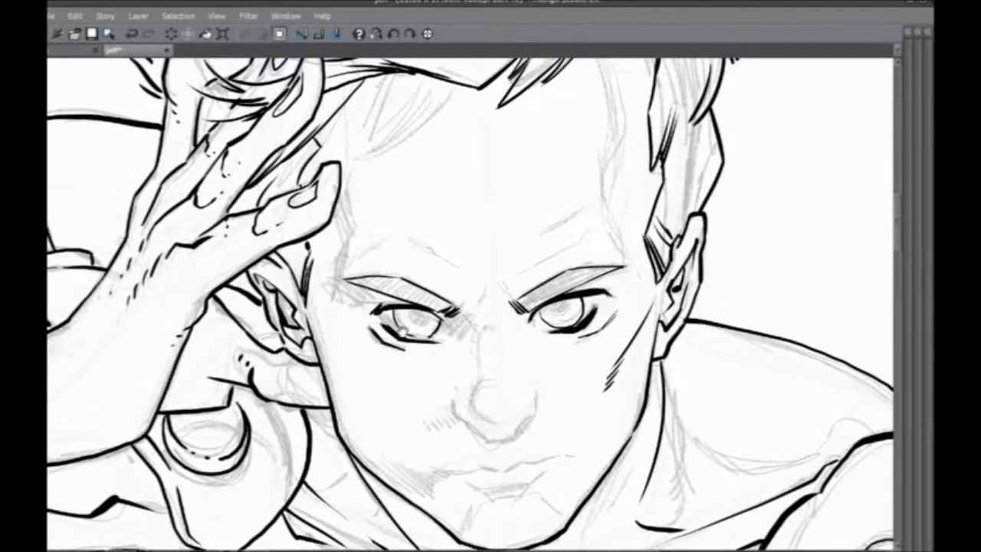
- Ink both irises and zoom out to 25% to see the whole figure
drag(343, 332, 361, 318)
mouse_move(420, 321)
mouse_down()
mouse_move(427, 312)
mouse_move(424, 326)
mouse_move(407, 318)
mouse_move(419, 309)
mouse_move(413, 327)
mouse_move(417, 316)
mouse_up()
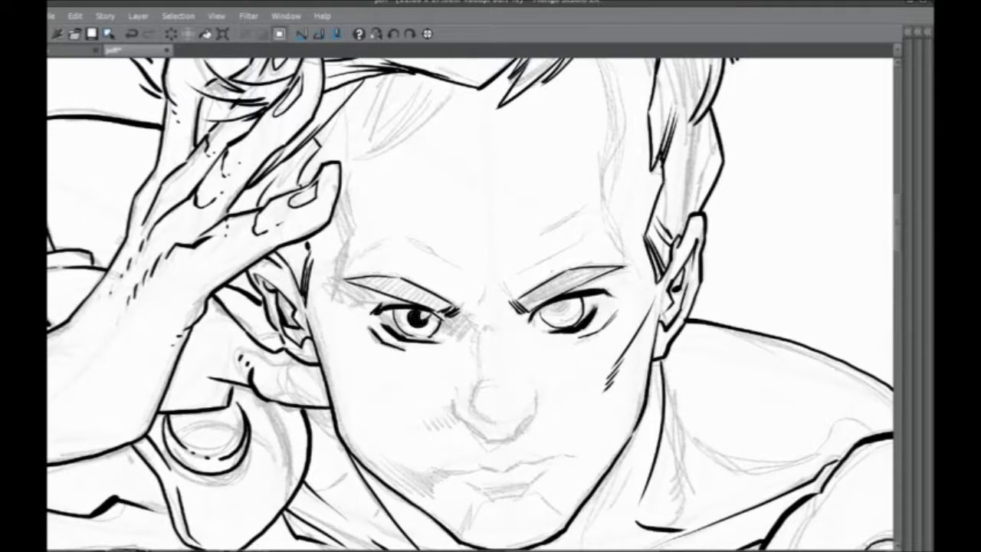
mouse_move(570, 297)
mouse_down()
mouse_move(562, 317)
mouse_move(547, 305)
mouse_move(561, 299)
mouse_move(569, 311)
mouse_move(551, 308)
mouse_up()
key(ctrl+minus)
key(ctrl+minus)
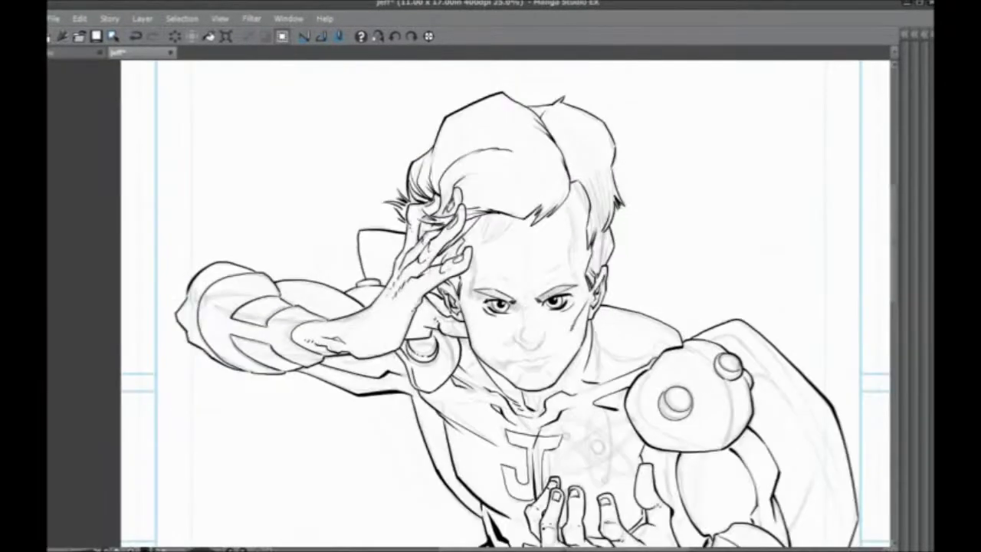
- Zoom into the face and ink the left eyebrow up from the nose bridge
drag(383, 406, 299, 326)
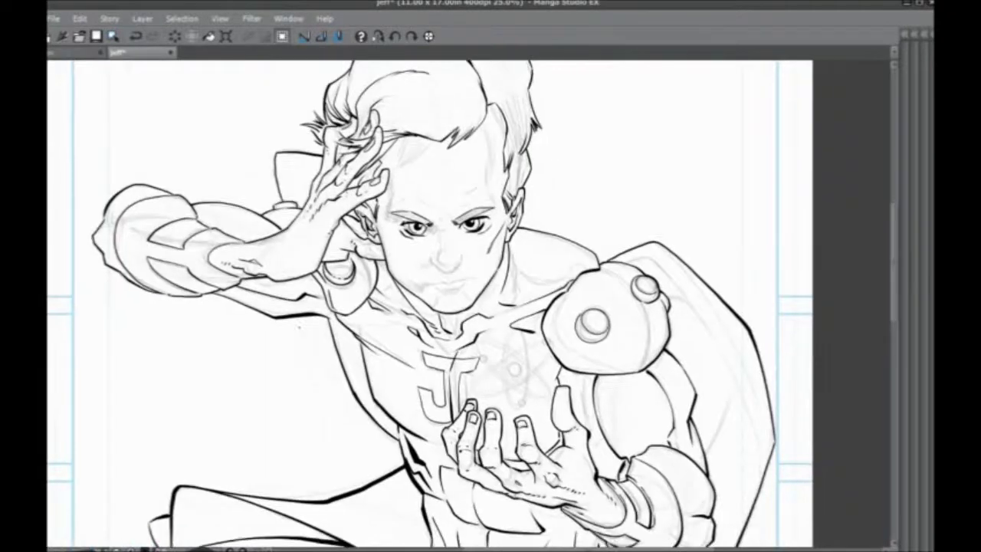
scroll(303, 334, up, 2)
scroll(303, 334, up, 2)
scroll(345, 360, down, 1)
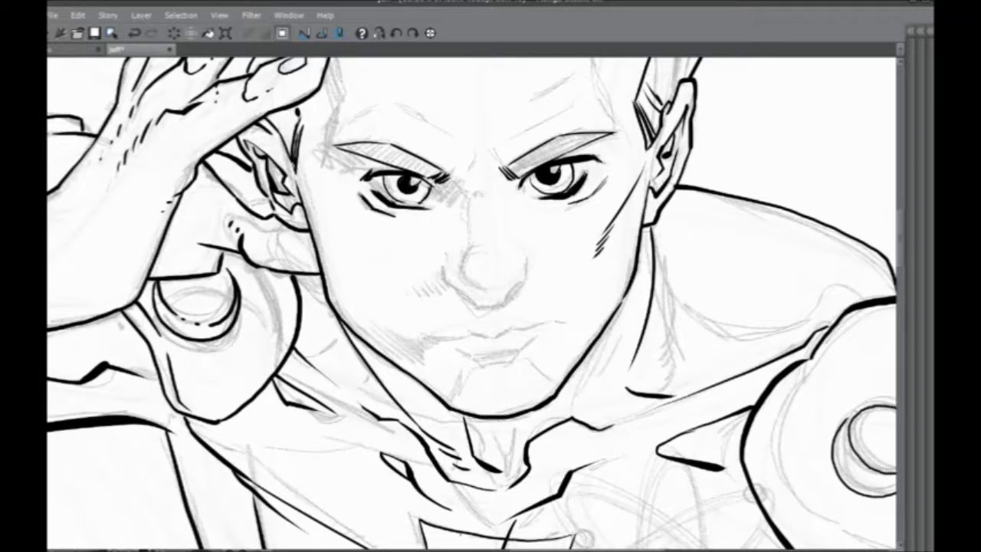
scroll(472, 303, up, 3)
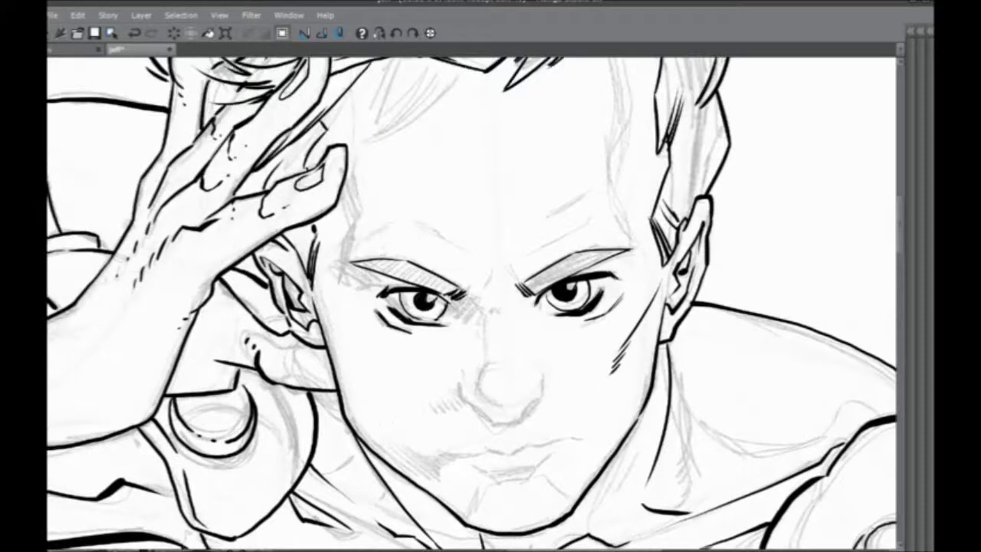
scroll(472, 303, up, 1)
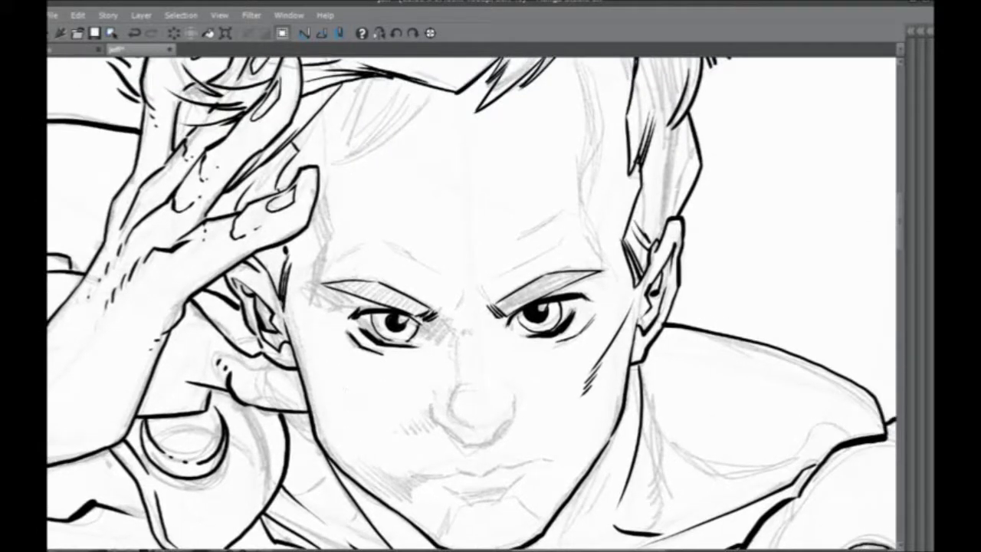
drag(499, 306, 456, 337)
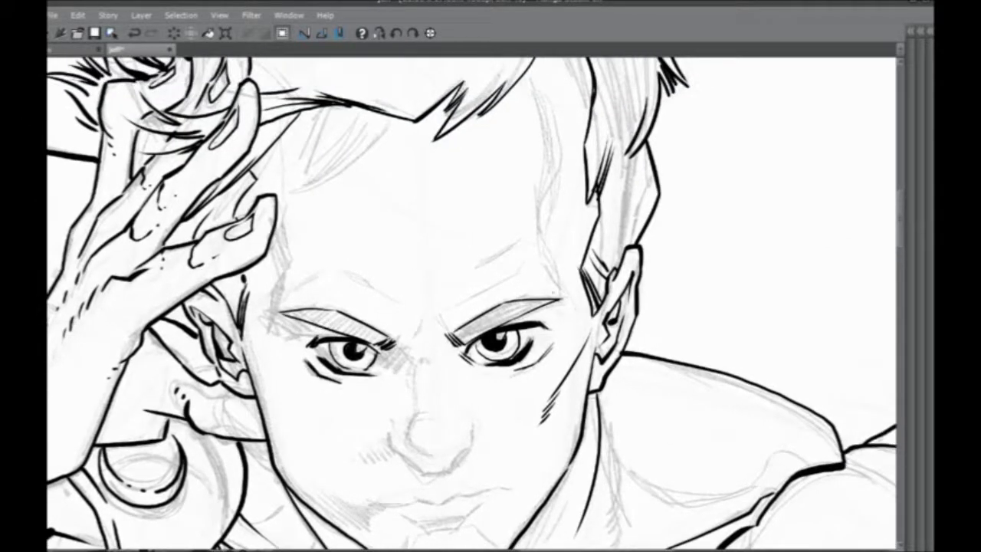
drag(427, 268, 494, 236)
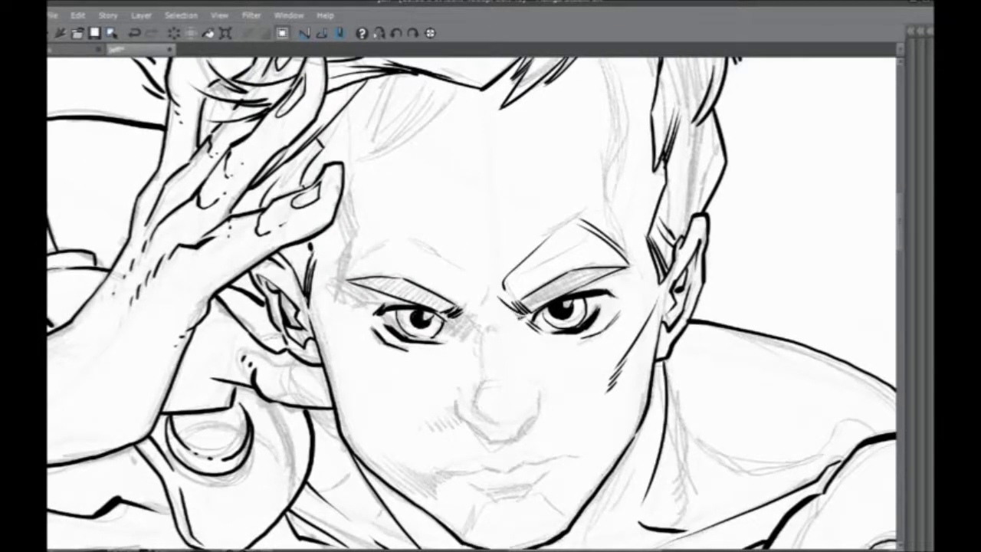
drag(508, 328, 461, 324)
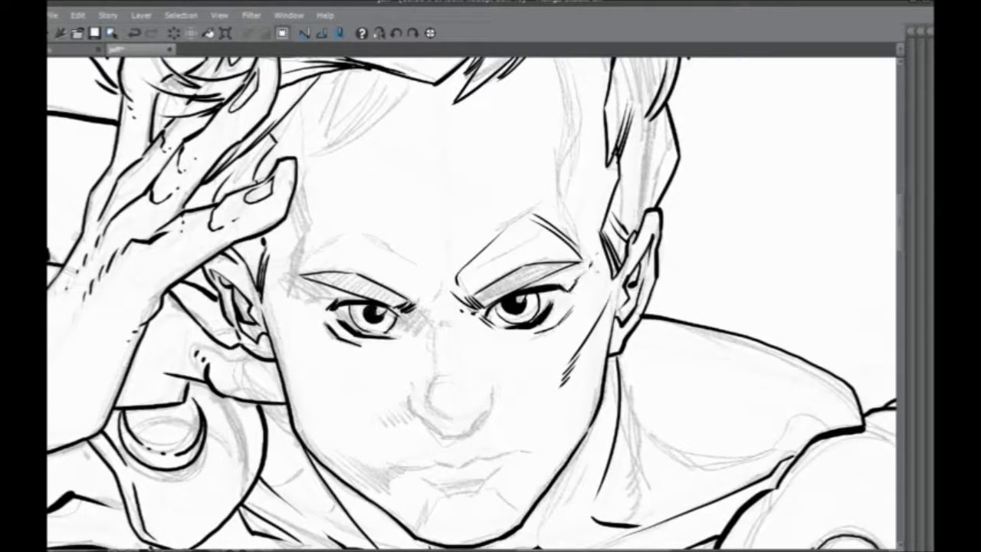
mouse_move(429, 292)
mouse_down()
mouse_move(488, 330)
mouse_move(453, 328)
mouse_up()
mouse_move(482, 368)
mouse_down()
mouse_move(418, 281)
mouse_move(389, 261)
mouse_up()
- Ink the left temple lines and the left eye's outer corner
drag(345, 319, 398, 230)
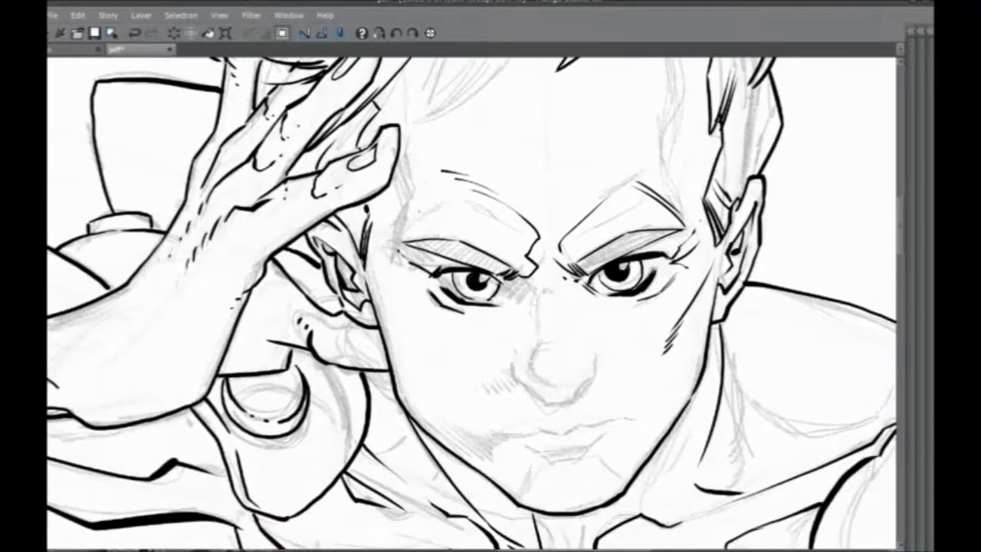
mouse_move(421, 190)
mouse_down()
mouse_move(397, 227)
mouse_move(400, 209)
mouse_up()
drag(415, 119, 414, 190)
mouse_move(460, 307)
mouse_down()
mouse_move(380, 264)
mouse_move(427, 250)
mouse_move(434, 256)
mouse_move(370, 256)
mouse_up()
mouse_move(377, 233)
mouse_down()
mouse_move(367, 253)
mouse_move(411, 256)
mouse_up()
- Add short strokes at the right eye's inner corner, redrawing after two undos
mouse_move(529, 236)
mouse_down()
mouse_move(512, 250)
mouse_move(511, 239)
mouse_move(552, 241)
mouse_move(511, 253)
mouse_up()
key(ctrl+z)
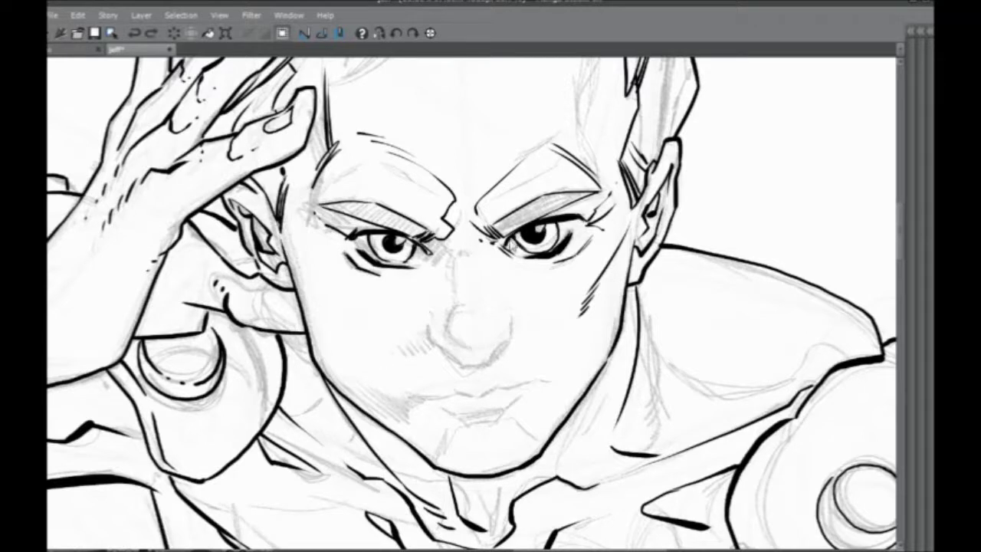
key(ctrl+z)
key(ctrl+z)
mouse_move(560, 221)
mouse_down()
mouse_move(553, 243)
mouse_move(510, 247)
mouse_up()
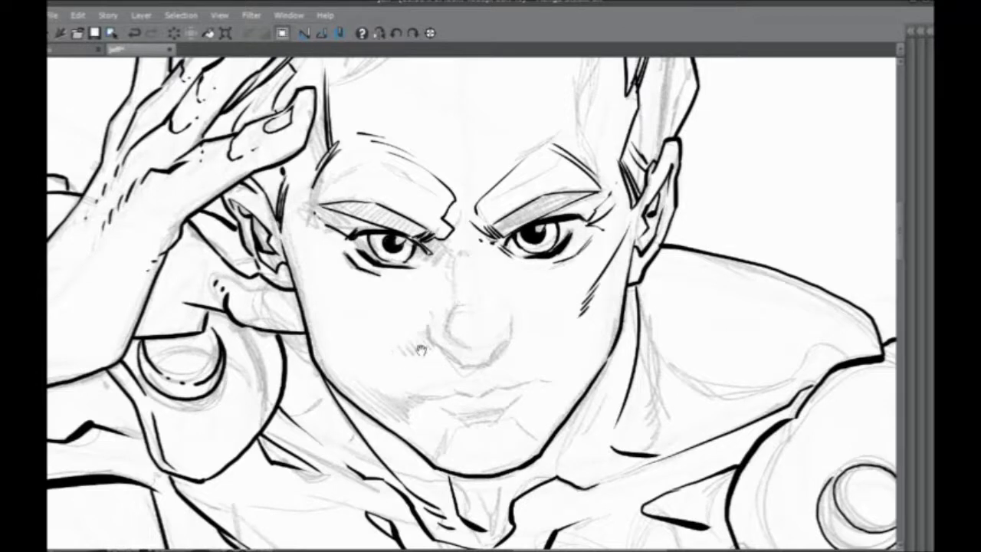
- Ink the nostril line, both sides of the nose and the left nose-bridge line
drag(421, 351, 417, 329)
mouse_move(483, 343)
mouse_down()
mouse_move(454, 347)
mouse_move(424, 300)
mouse_up()
mouse_move(482, 344)
mouse_down()
mouse_move(506, 314)
mouse_move(506, 290)
mouse_up()
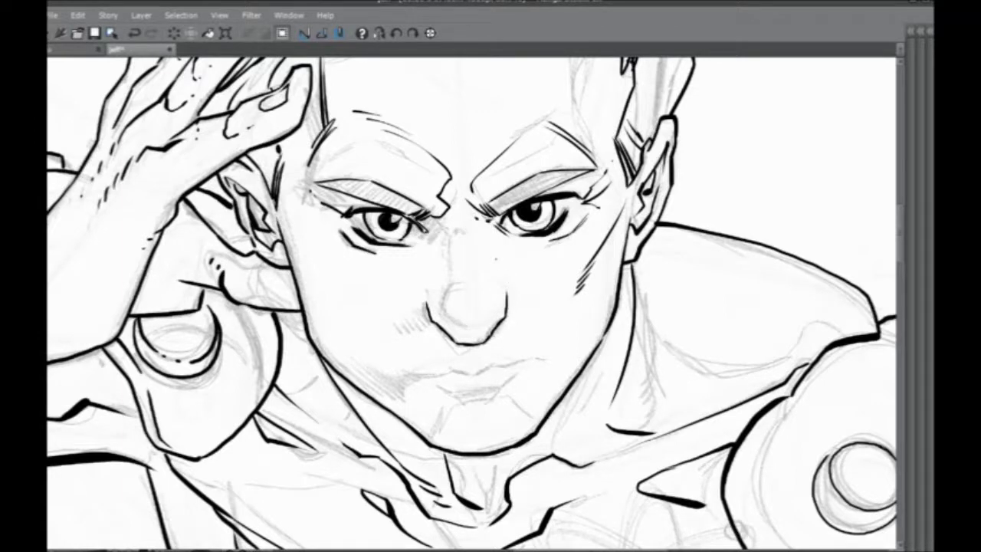
mouse_move(447, 313)
mouse_down()
mouse_move(463, 326)
mouse_move(445, 286)
mouse_move(451, 237)
mouse_up()
drag(445, 287, 455, 221)
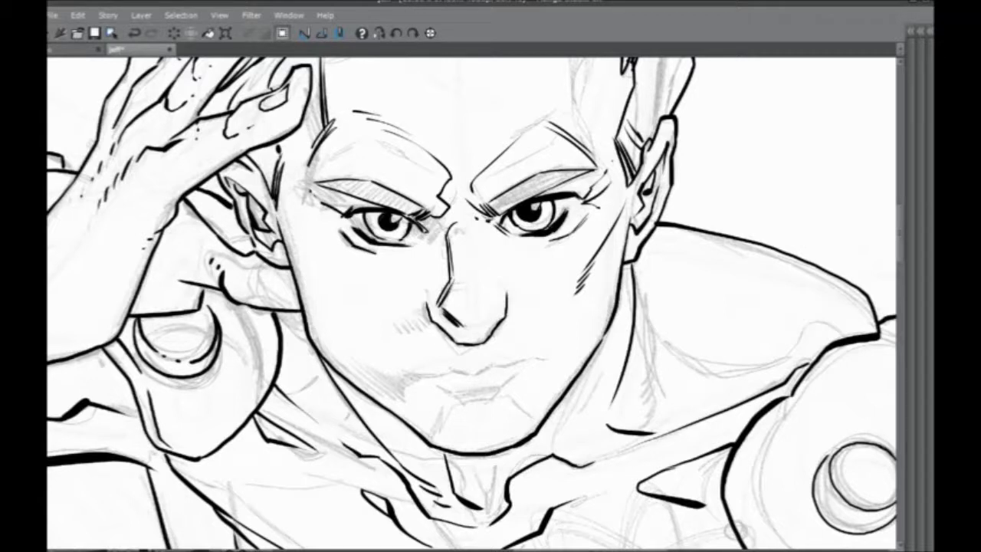
- Ink the upper lip line, redrawing it shorter and extending it to the right
drag(404, 378, 318, 336)
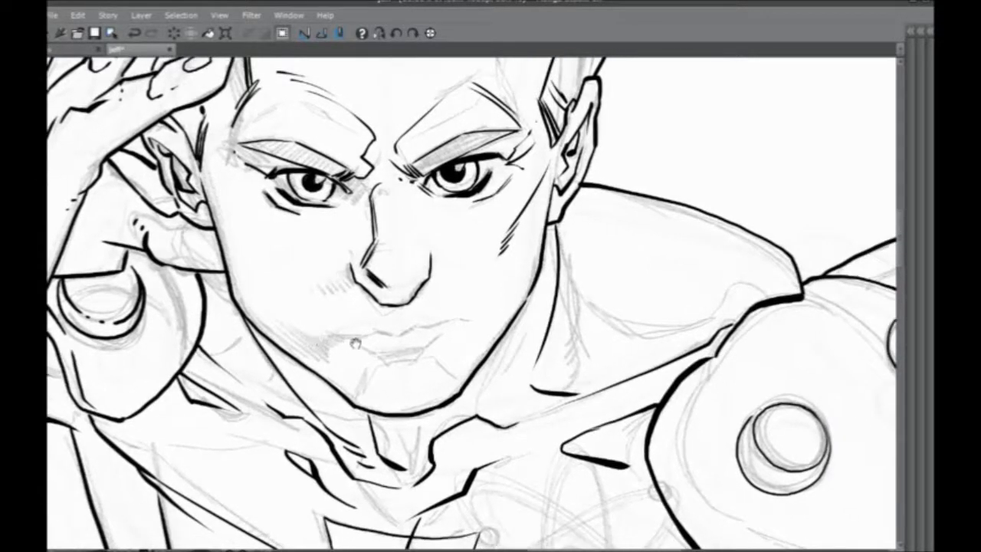
mouse_move(416, 326)
mouse_down()
mouse_move(385, 337)
mouse_move(399, 336)
mouse_move(314, 333)
mouse_up()
key(ctrl+z)
key(ctrl+z)
drag(384, 307, 469, 326)
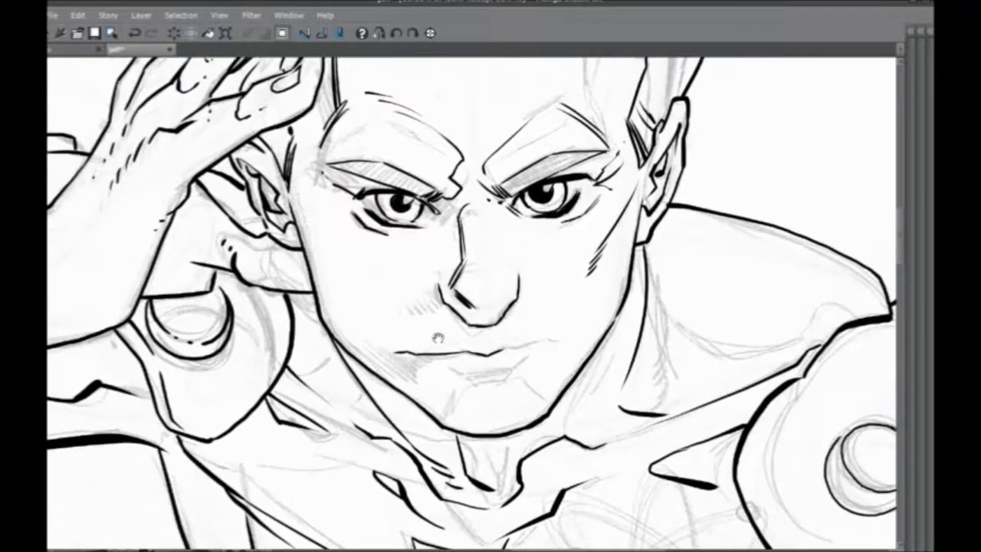
mouse_move(526, 346)
mouse_down()
mouse_move(576, 335)
mouse_move(518, 367)
mouse_move(465, 374)
mouse_up()
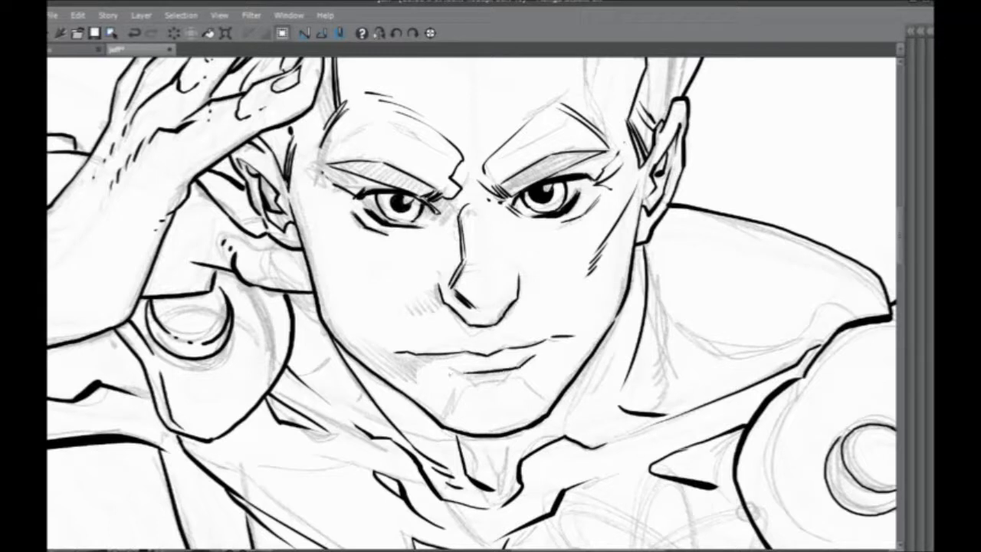
- Ink strokes under the lower lip, along the jaw and on the chin's left side
drag(490, 306, 438, 277)
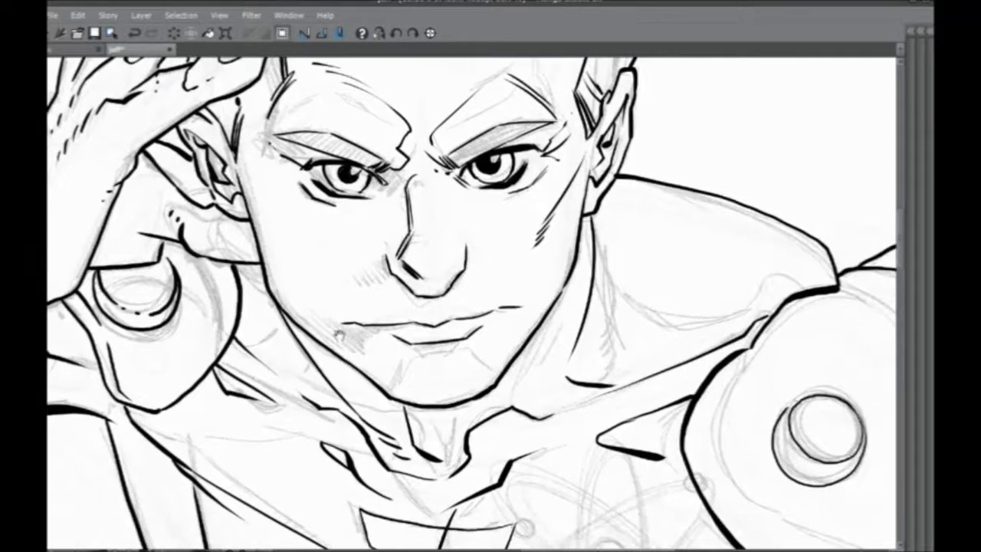
drag(454, 350, 419, 355)
drag(422, 353, 409, 361)
mouse_move(480, 360)
mouse_down()
mouse_move(500, 385)
mouse_move(491, 379)
mouse_up()
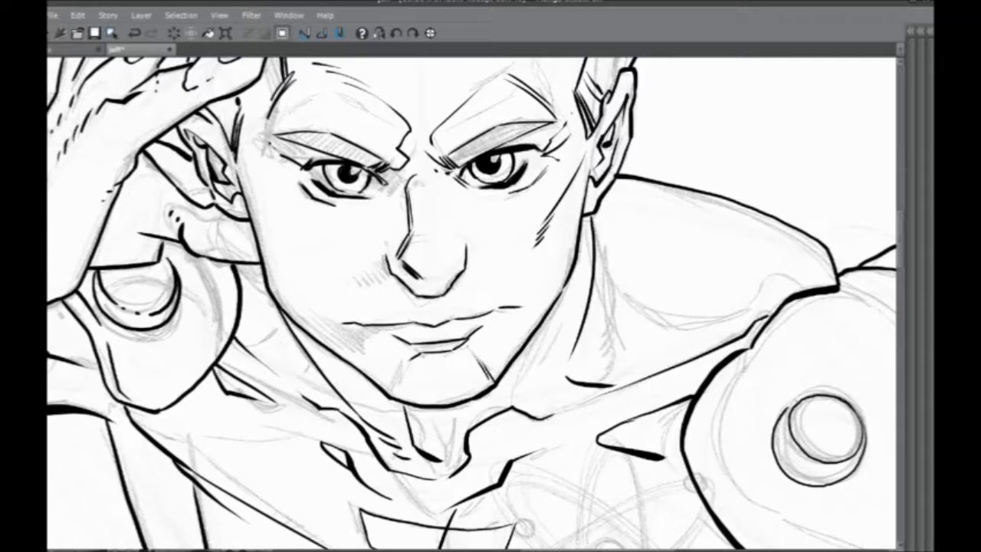
mouse_move(395, 378)
mouse_down()
mouse_move(390, 394)
mouse_move(393, 379)
mouse_up()
- Zoom out to check the upper figure, then zoom back in on the face
drag(304, 396, 326, 412)
key(ctrl+minus)
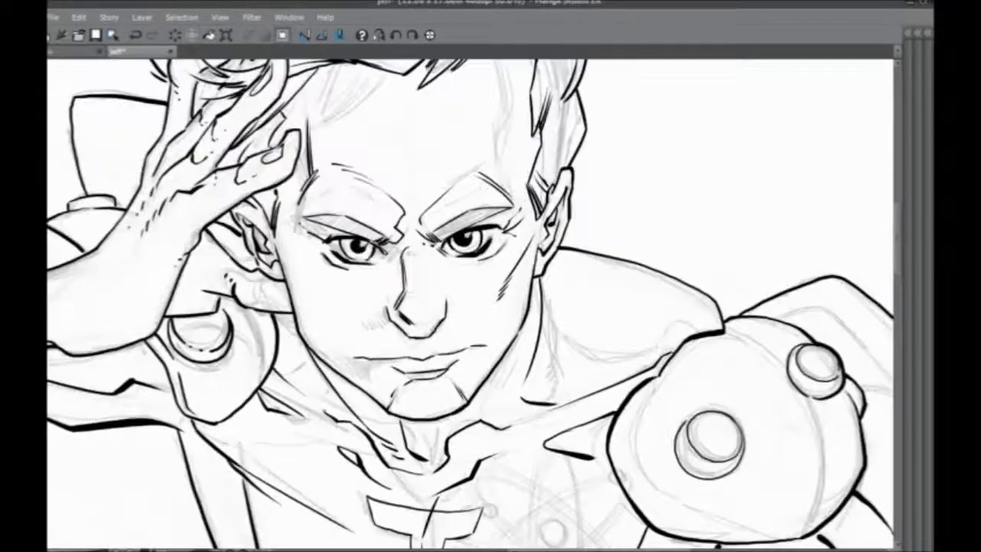
key(ctrl+minus)
key(ctrl+minus)
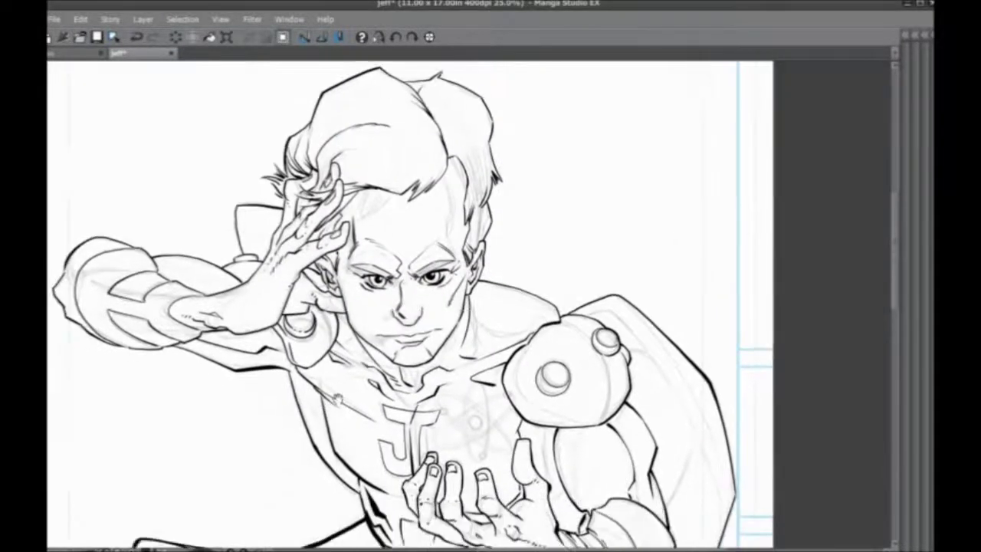
key(ctrl+plus)
key(ctrl+plus)
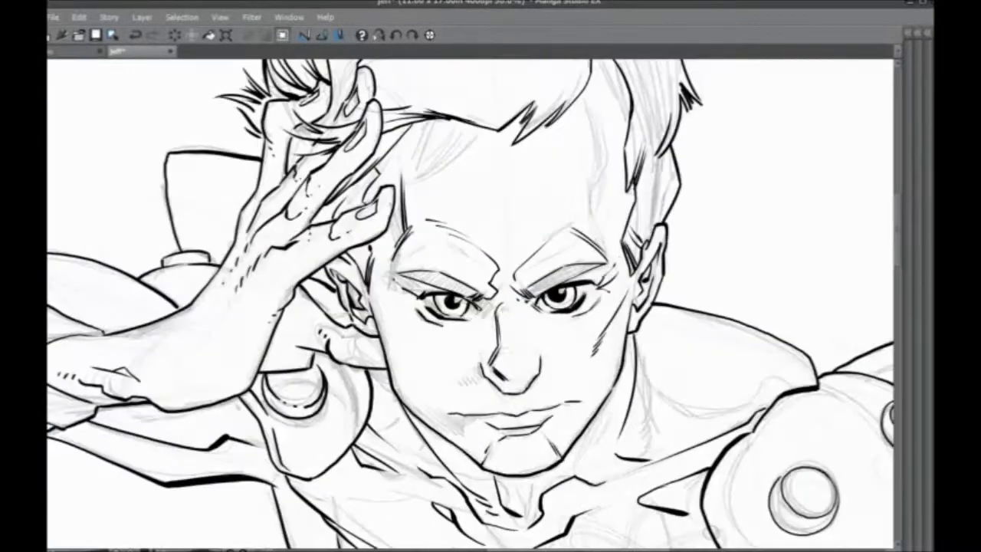
- Draw a short pen stroke at the temple beside the right eyebrow, then review the face
drag(447, 273, 344, 376)
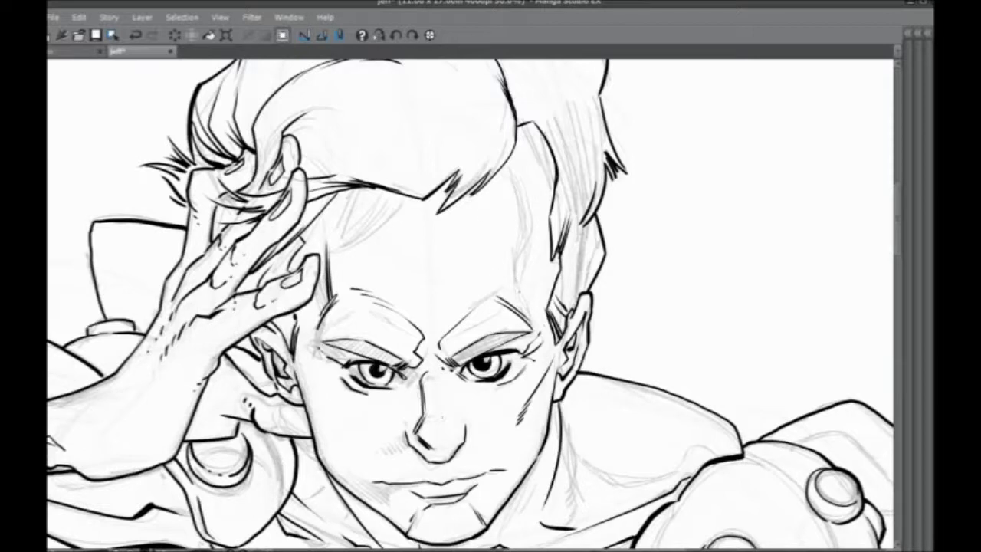
drag(503, 273, 522, 289)
drag(345, 400, 364, 313)
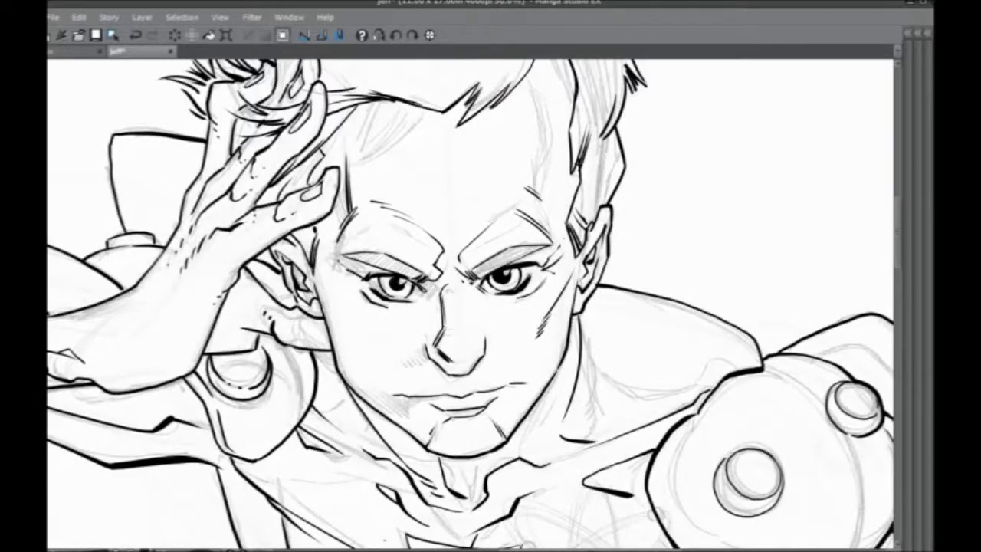
scroll(395, 267, up, 1)
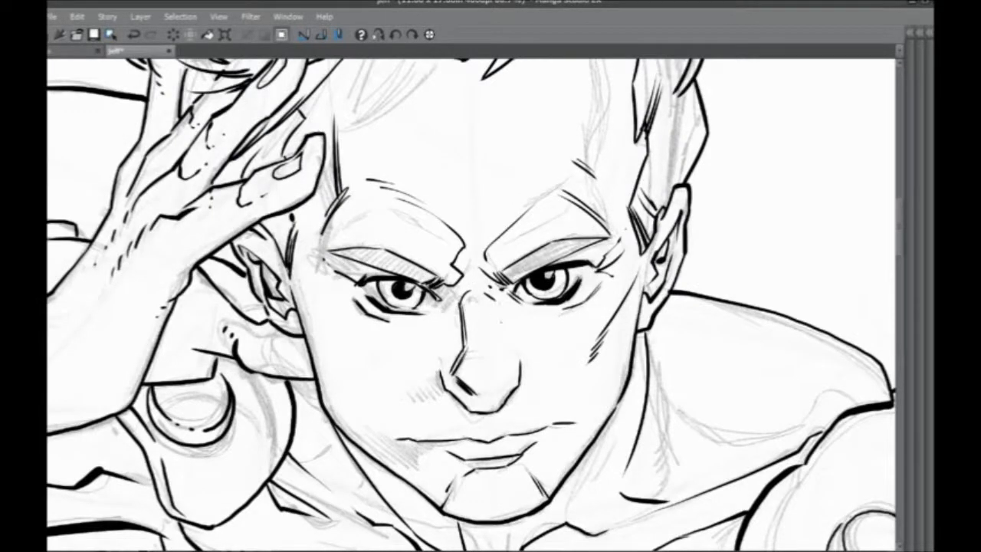
mouse_move(517, 328)
mouse_down()
mouse_move(491, 315)
mouse_move(490, 301)
mouse_move(468, 300)
mouse_up()
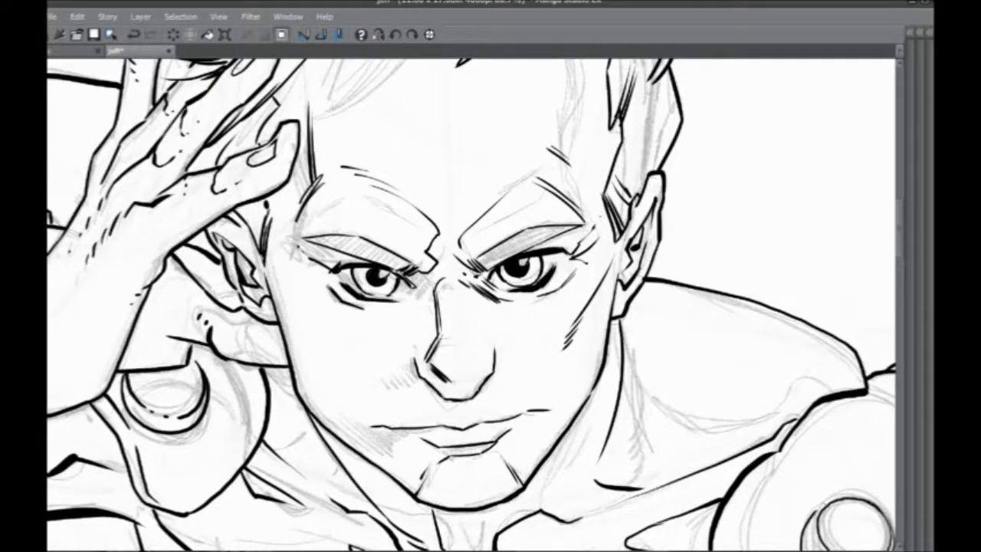
drag(321, 486, 414, 478)
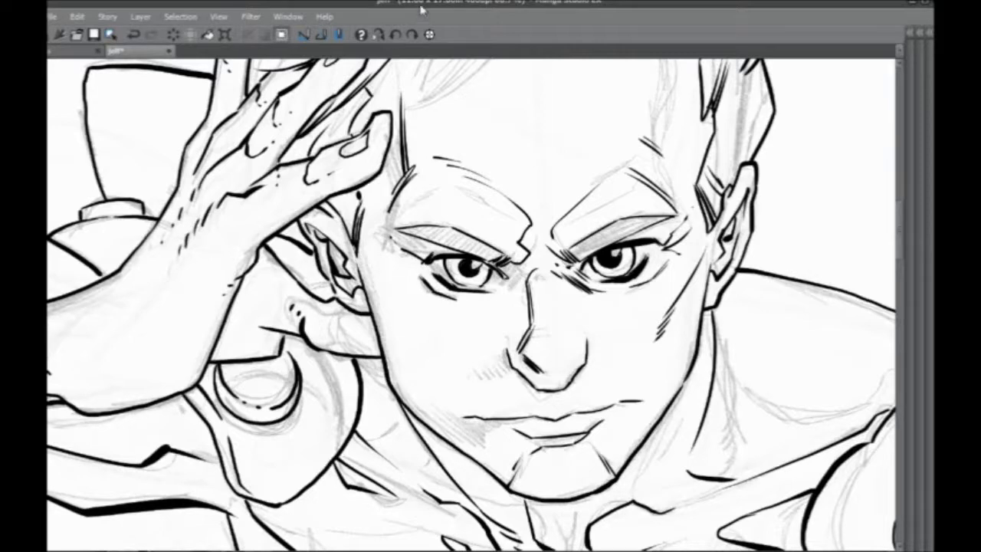
mouse_move(341, 349)
mouse_down()
mouse_move(329, 425)
mouse_move(263, 497)
mouse_up()
drag(266, 408, 289, 468)
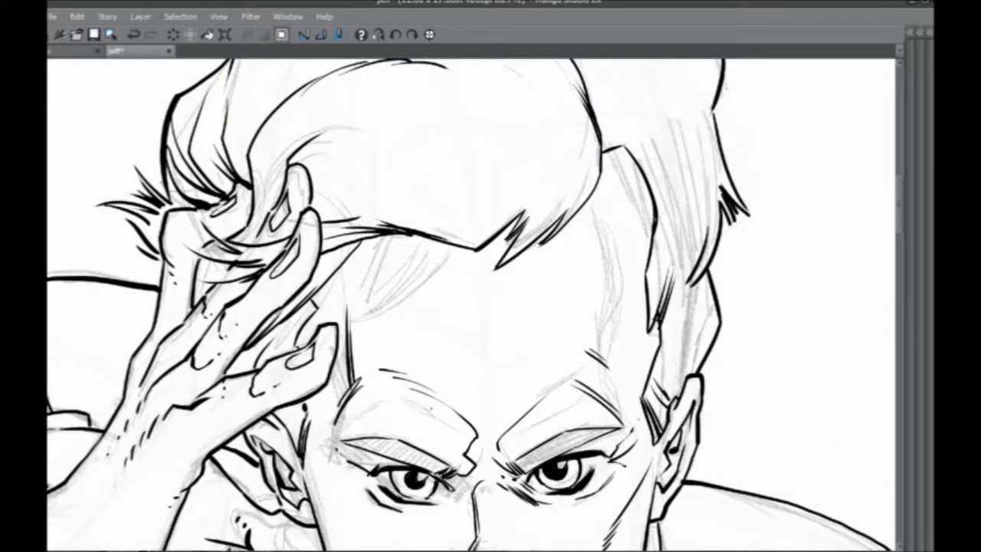
drag(433, 409, 498, 245)
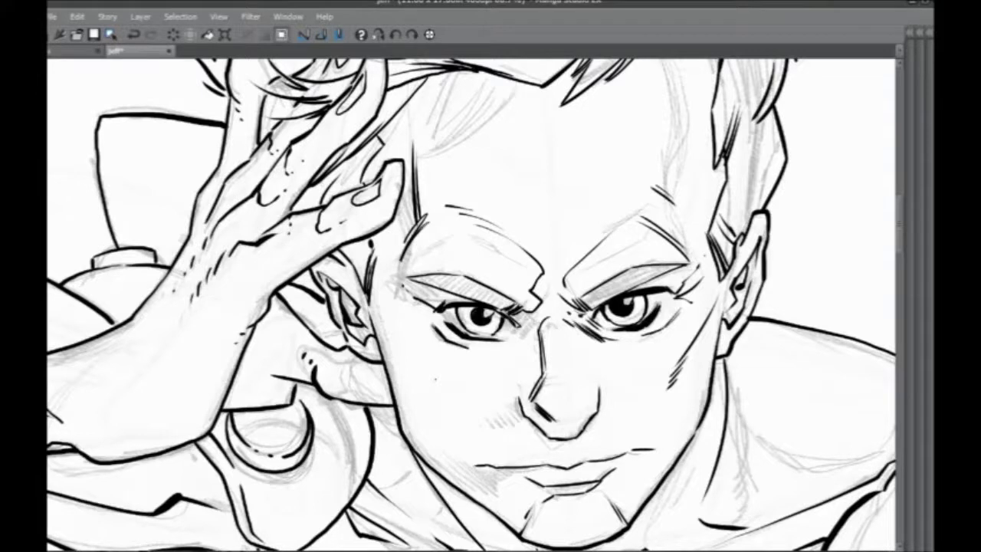
scroll(411, 337, down, 1)
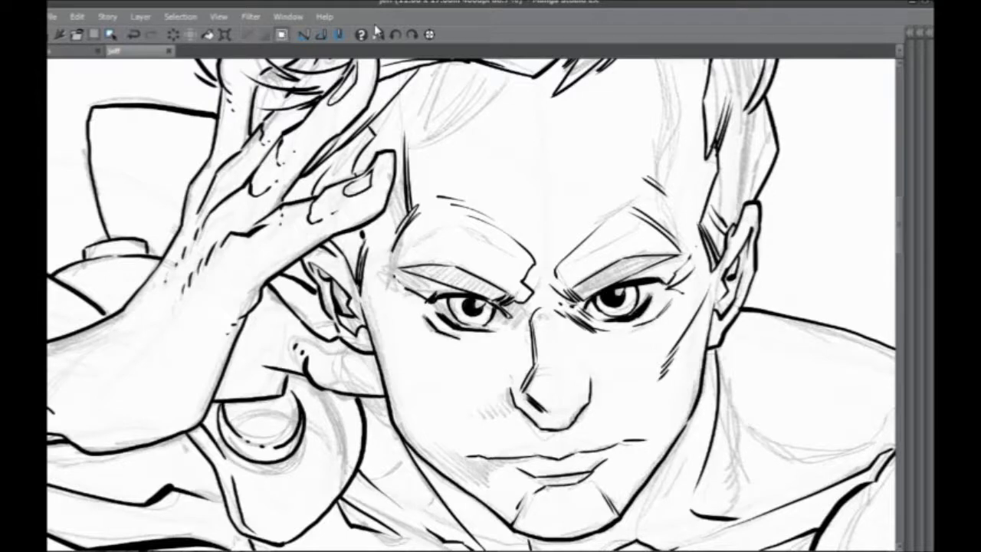
- Pan and zoom across the page to review the inked chest, arm, hand, head and hair
drag(348, 338, 357, 430)
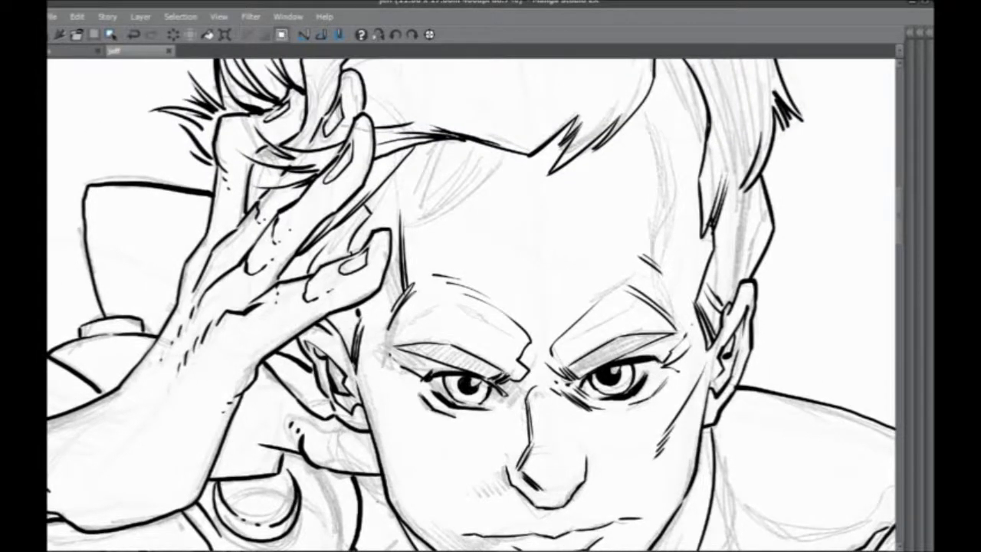
drag(419, 369, 342, 208)
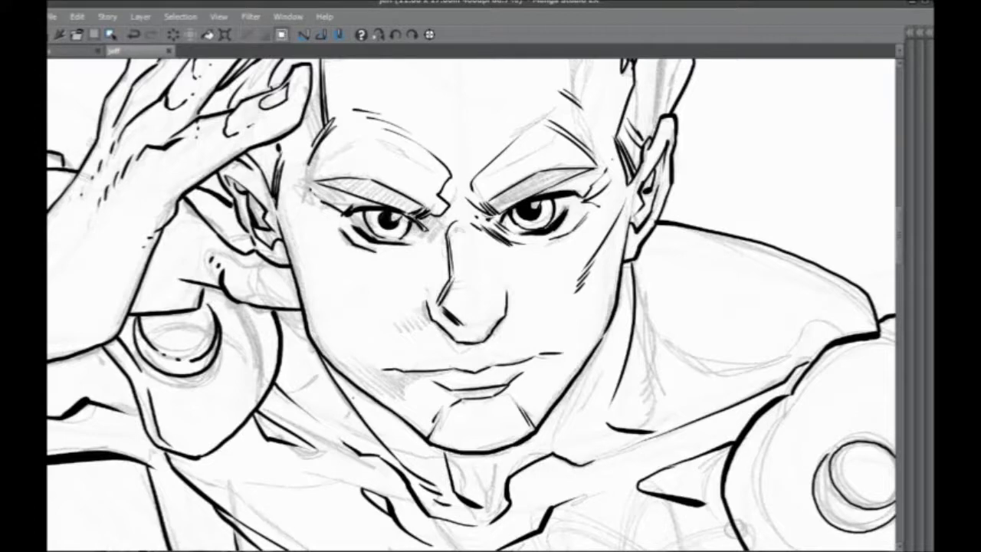
drag(345, 456, 327, 257)
scroll(327, 256, down, 1)
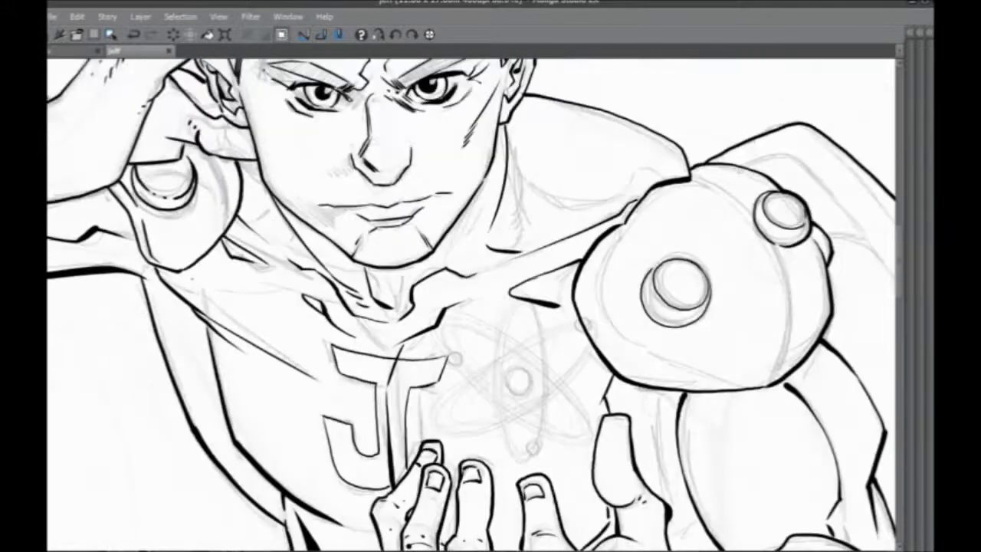
scroll(327, 257, down, 1)
drag(337, 357, 409, 418)
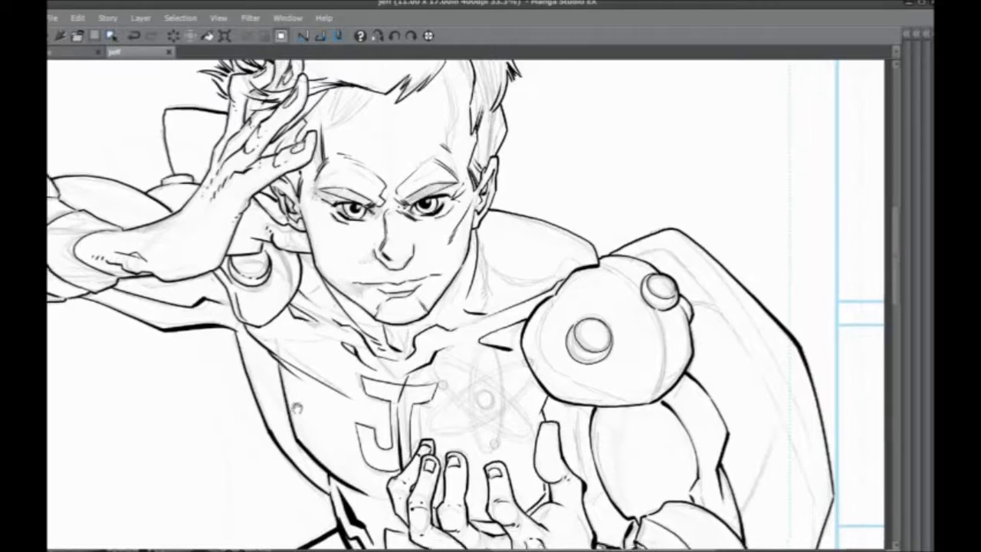
scroll(467, 306, down, 3)
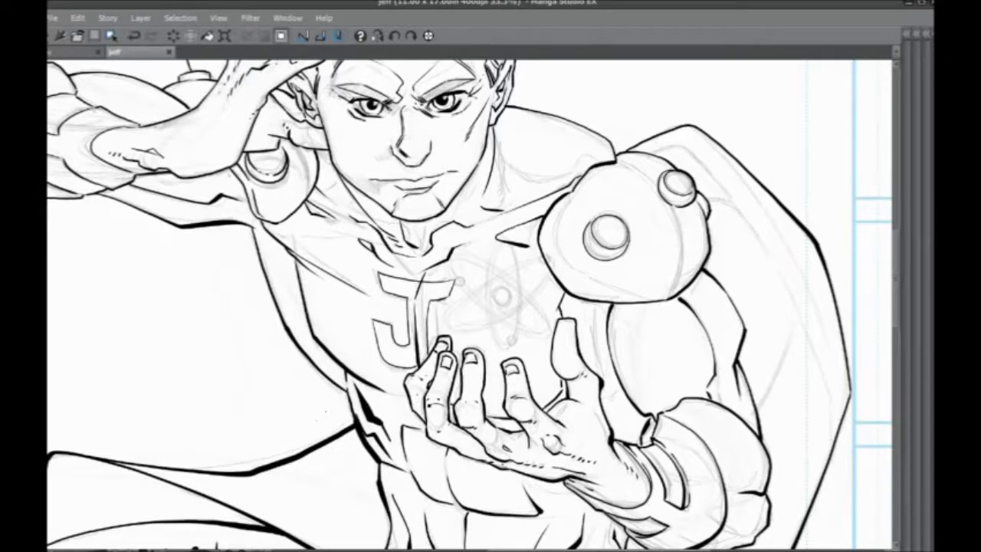
scroll(385, 451, down, 3)
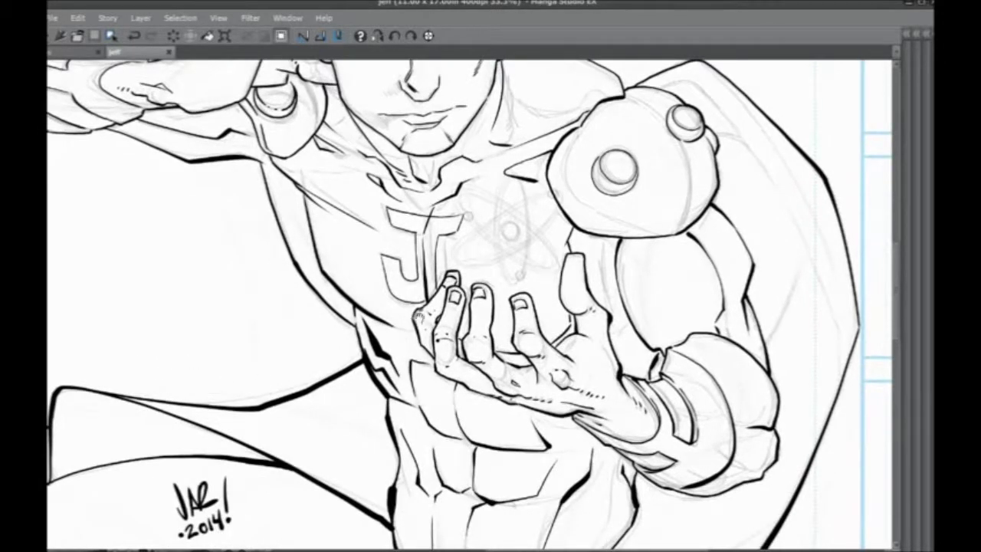
scroll(419, 319, up, 4)
- Show the palettes again and add new raster Layer 6 above Layer 4, framing the chest
key(Tab)
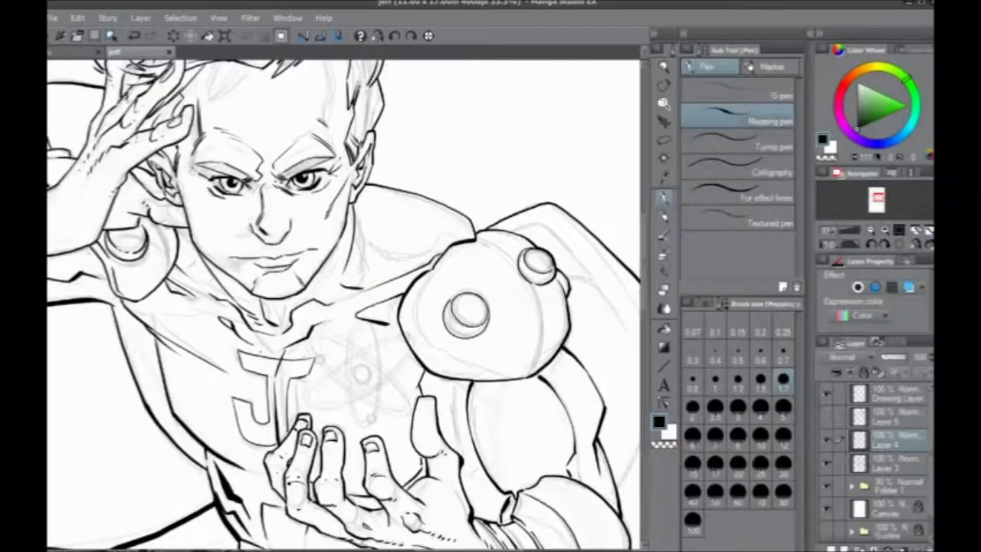
key(ctrl+plus)
click(836, 544)
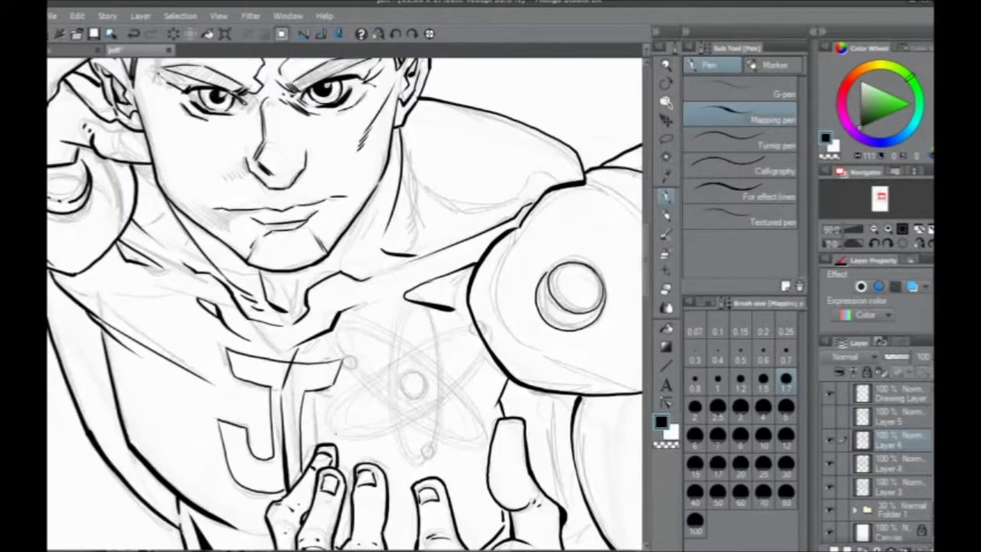
drag(300, 410, 362, 316)
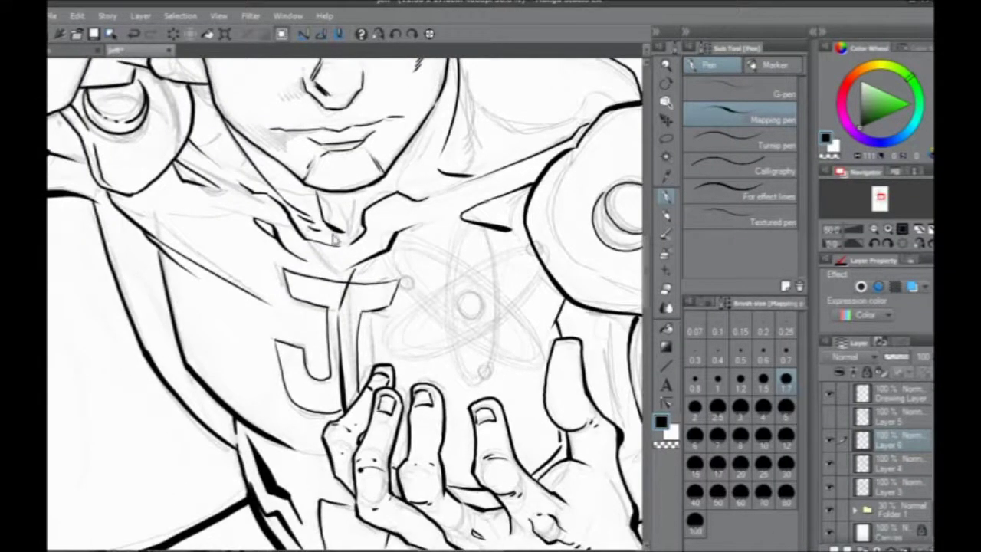
scroll(334, 237, up, 2)
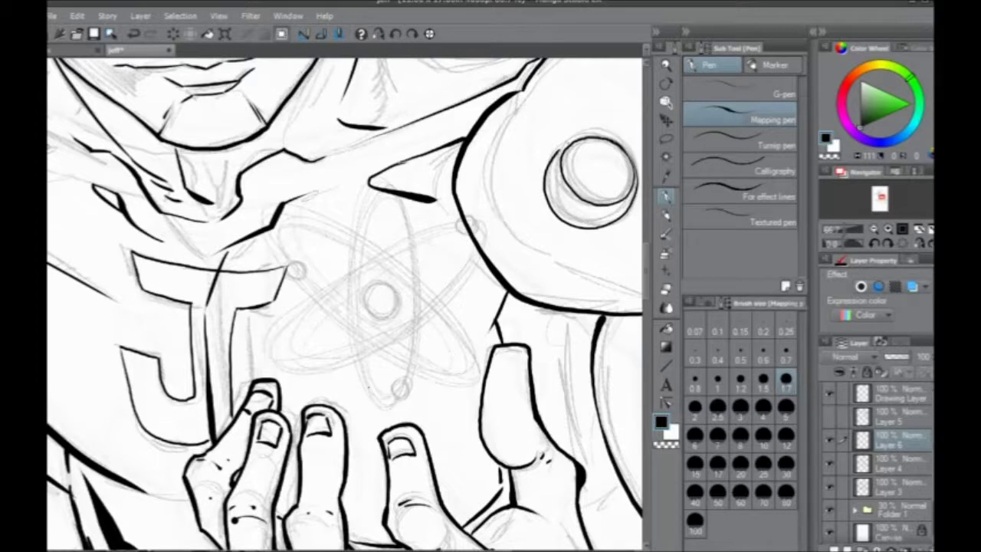
drag(317, 361, 366, 343)
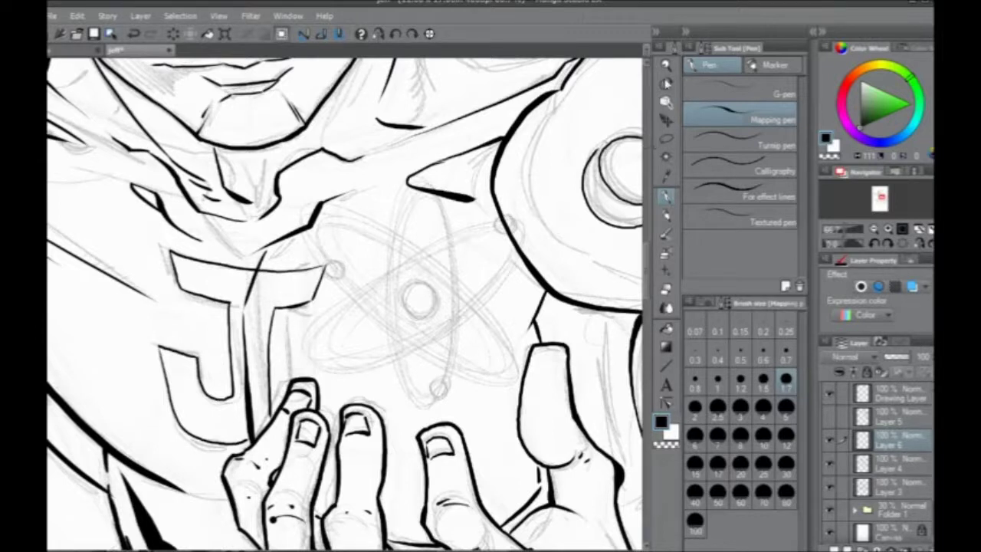
- Fill an elliptical selection on the nucleus black, shrink it 0.20 mm and delete the centre
click(666, 138)
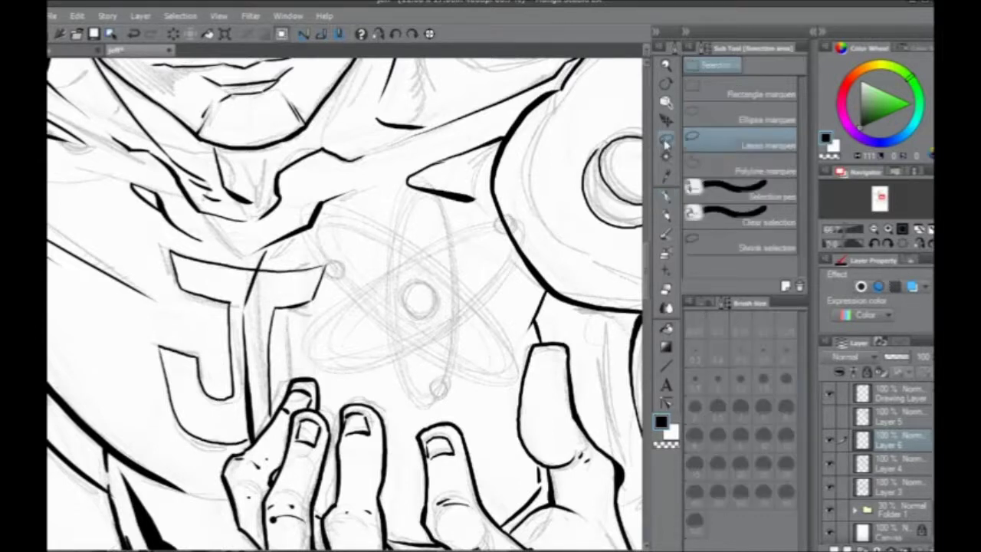
click(699, 115)
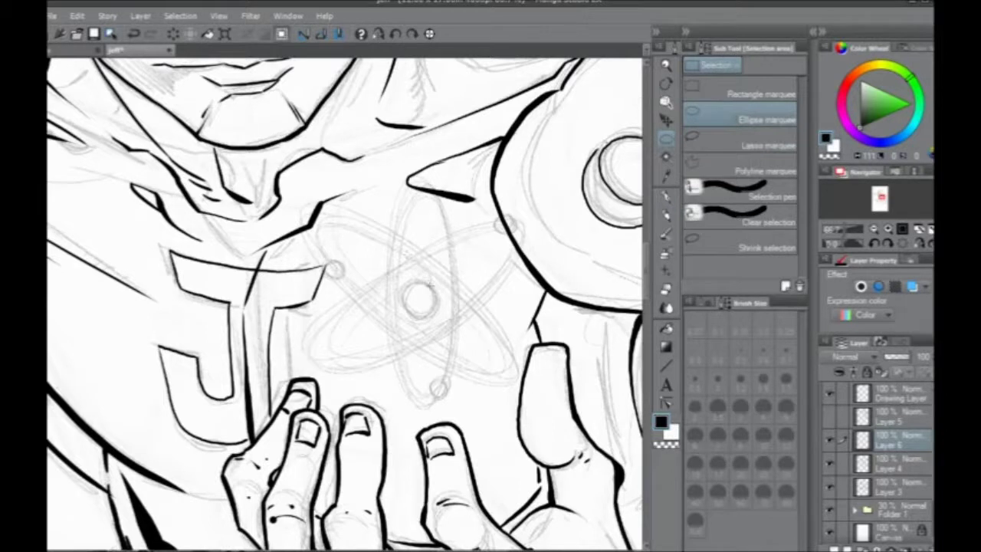
drag(434, 279, 397, 316)
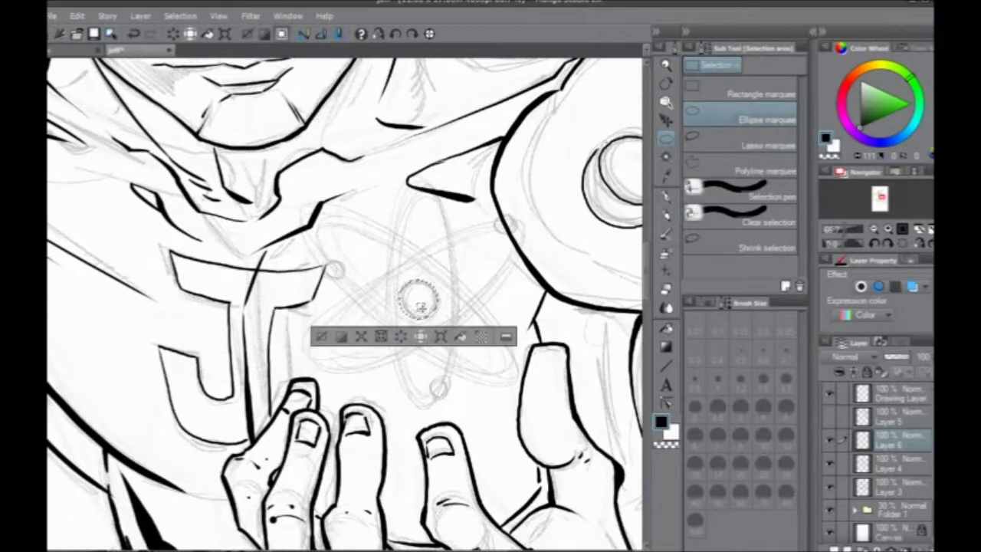
drag(408, 349, 415, 353)
click(463, 338)
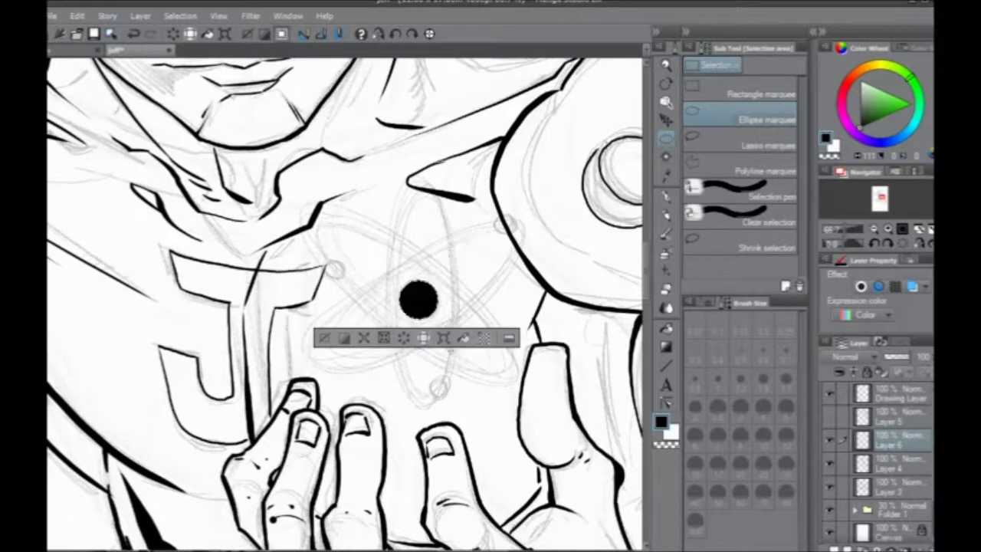
click(404, 341)
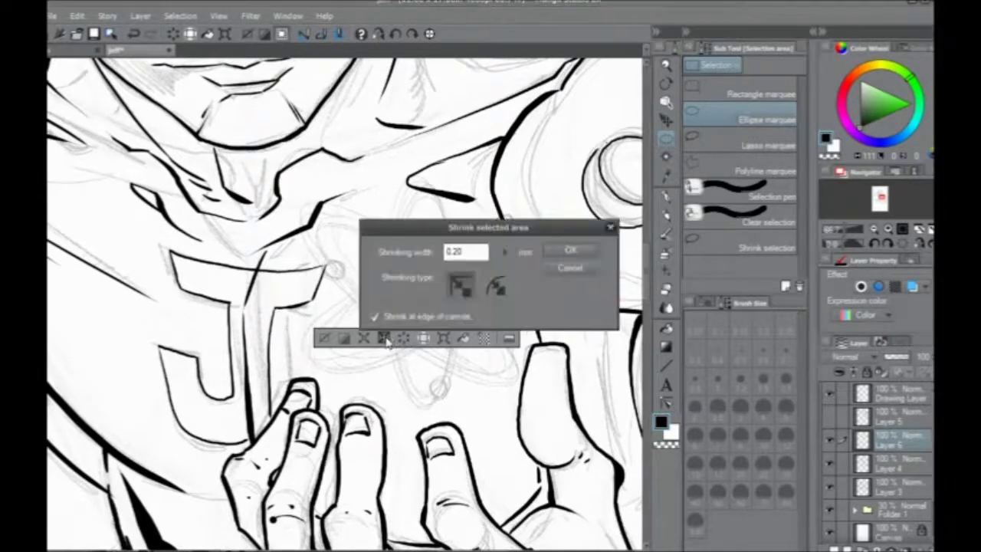
click(566, 252)
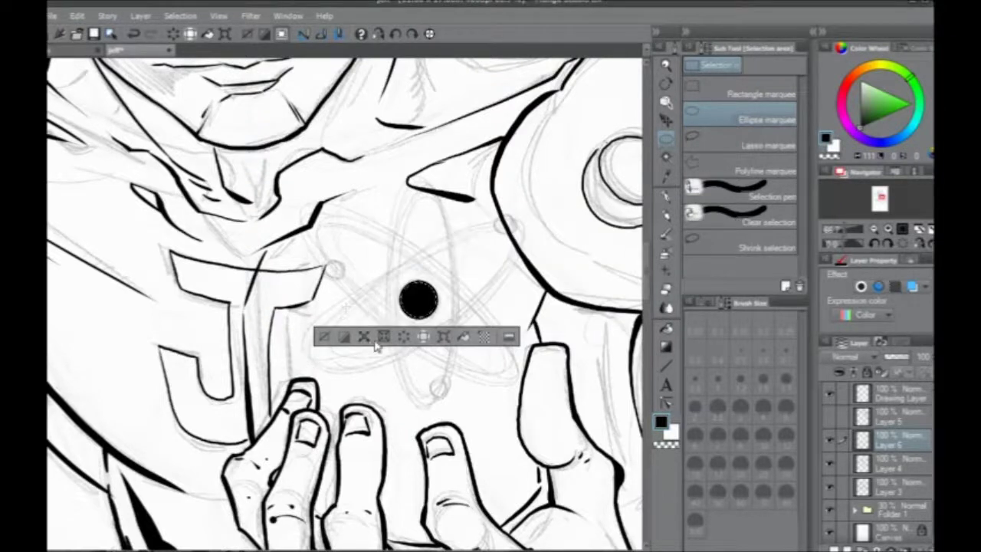
click(381, 338)
click(325, 338)
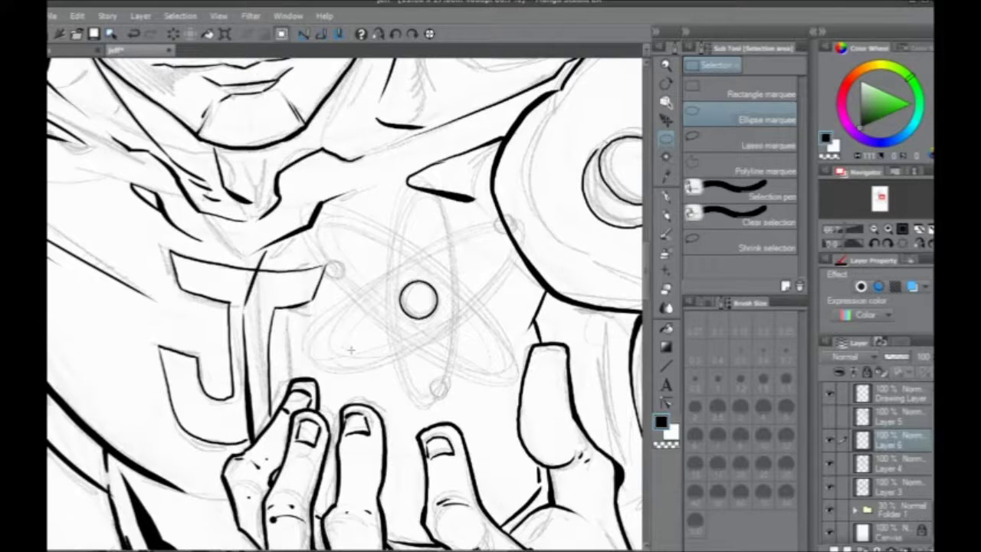
- Reposition the view around the chest atom and switch back to the Mapping pen
drag(361, 368, 372, 372)
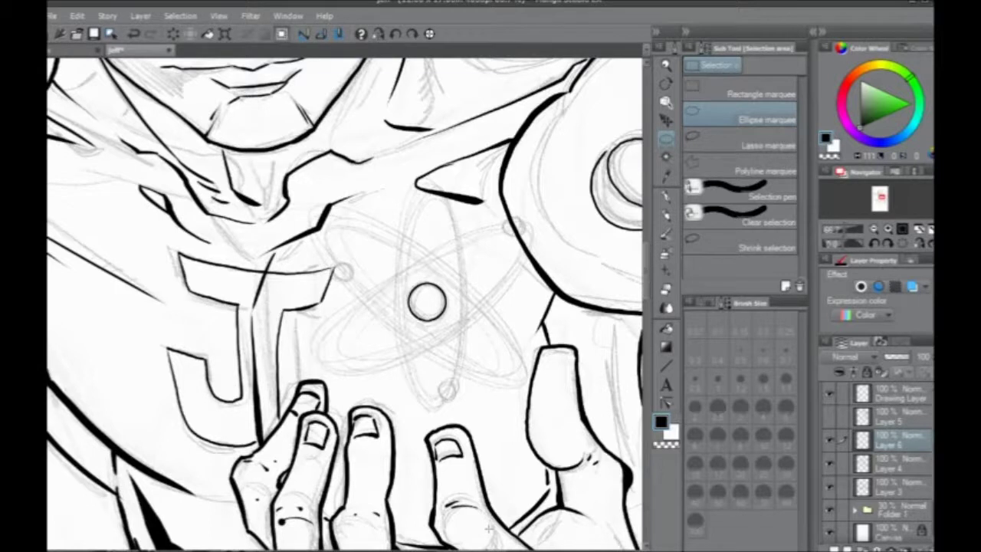
drag(340, 369, 318, 408)
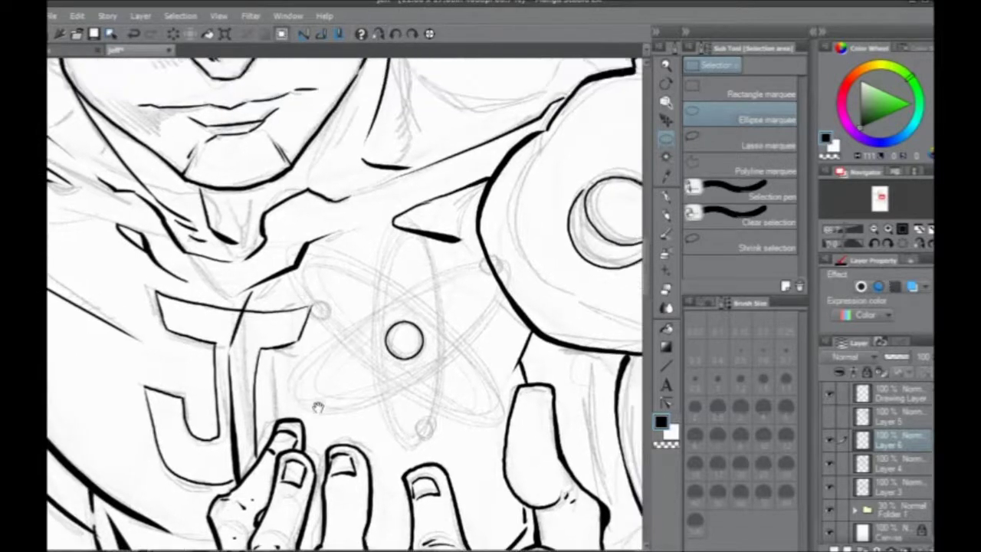
scroll(335, 324, down, 1)
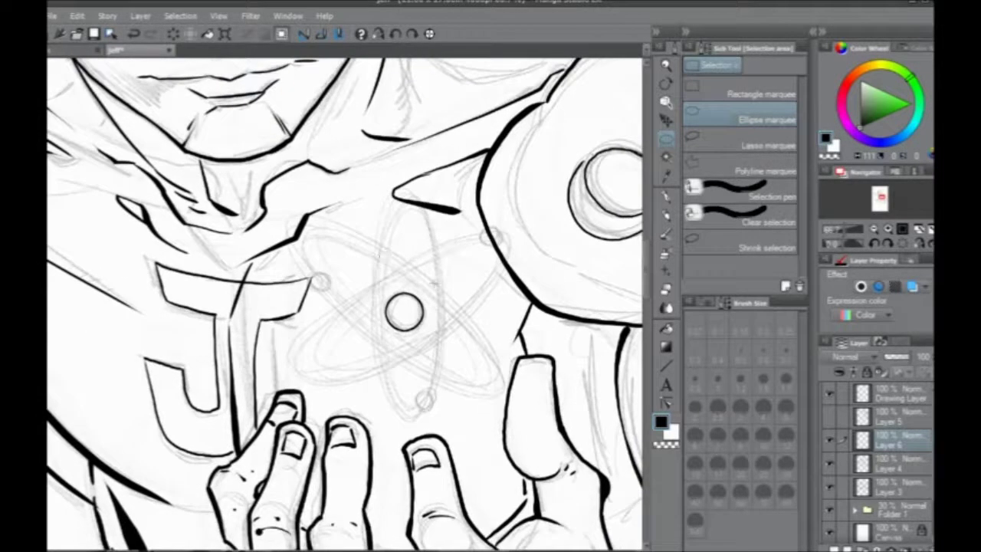
click(666, 197)
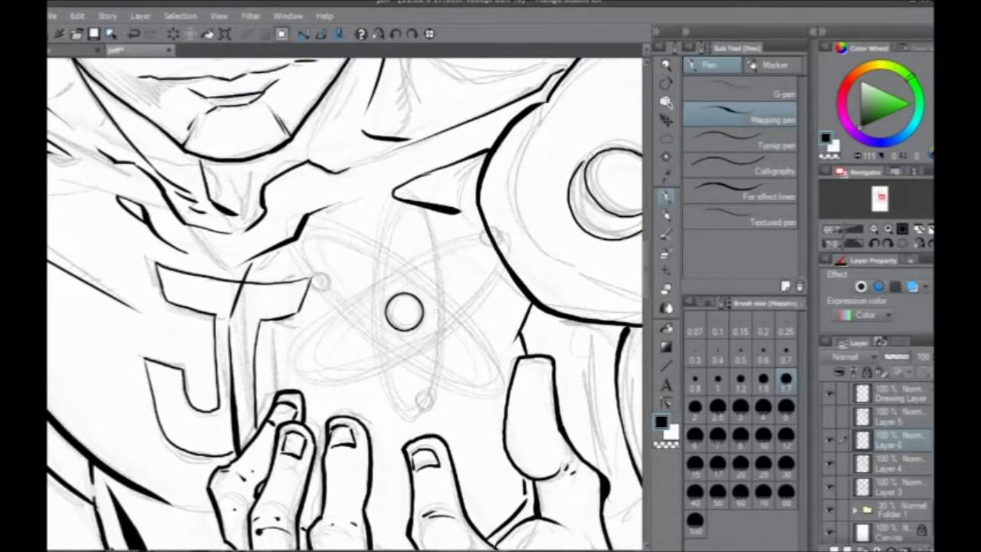
- Ink the first orbit and redraw the tilted orbit ellipse around the nucleus
mouse_move(439, 321)
mouse_down()
mouse_move(376, 251)
mouse_move(380, 365)
mouse_move(406, 424)
mouse_move(433, 376)
mouse_move(438, 337)
mouse_up()
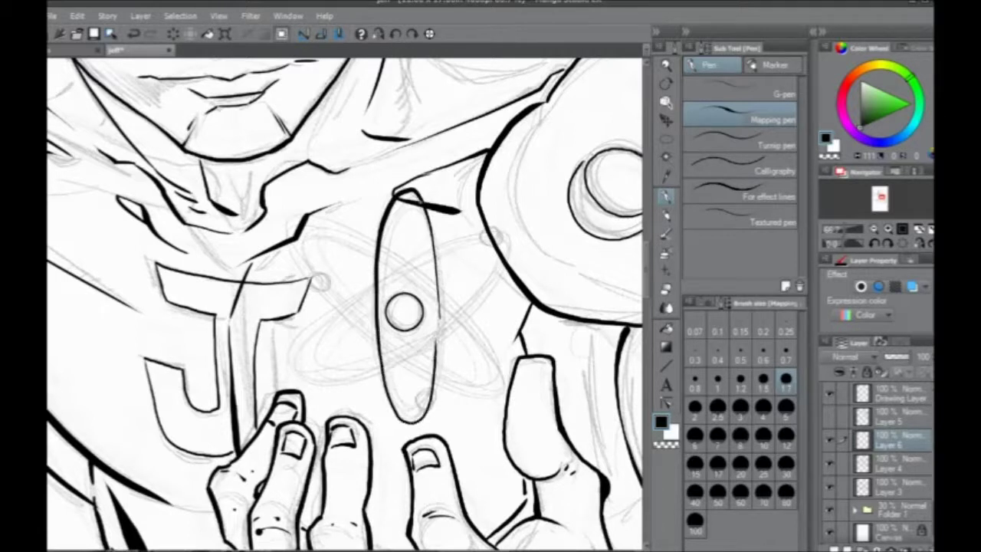
mouse_move(314, 350)
mouse_down()
mouse_move(293, 368)
mouse_move(273, 345)
mouse_up()
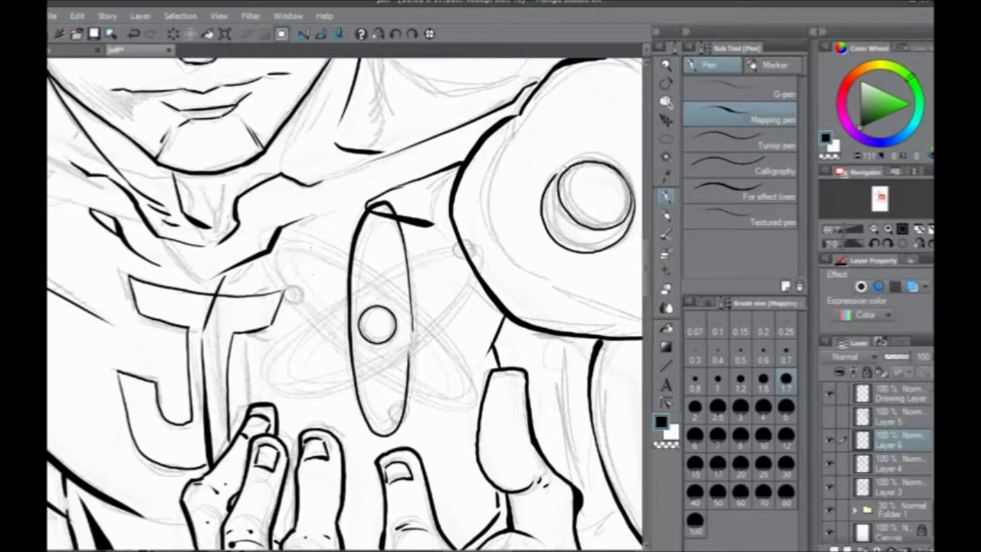
mouse_move(396, 296)
mouse_down()
mouse_move(275, 244)
mouse_move(259, 284)
mouse_move(362, 354)
mouse_move(472, 398)
mouse_move(400, 302)
mouse_move(339, 260)
mouse_move(269, 276)
mouse_move(374, 366)
mouse_move(469, 392)
mouse_move(400, 297)
mouse_up()
key(ctrl+z)
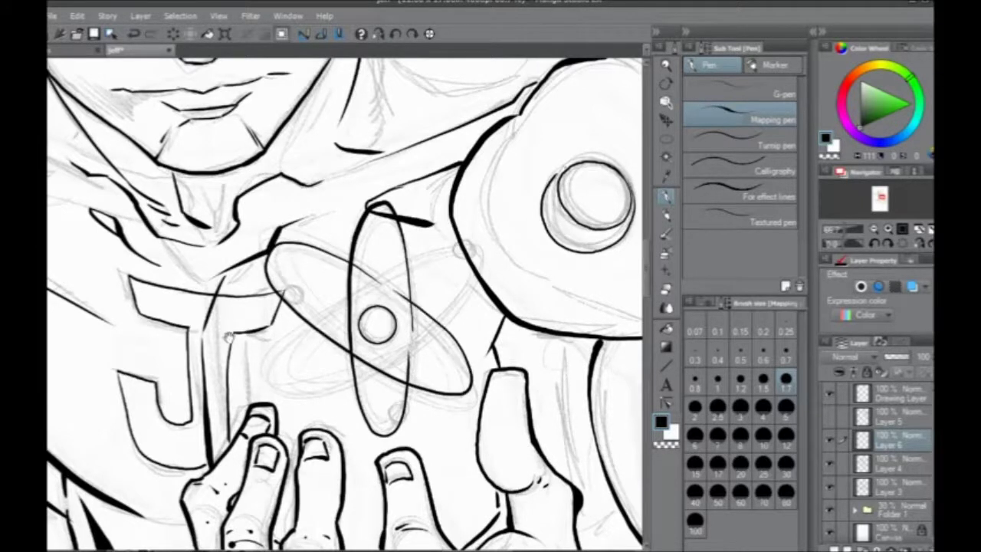
mouse_move(377, 258)
mouse_down()
mouse_move(483, 221)
mouse_move(438, 186)
mouse_up()
- Mirror the canvas horizontally and ink the diagonal orbit, redrawing it until it's a thinner line
click(378, 33)
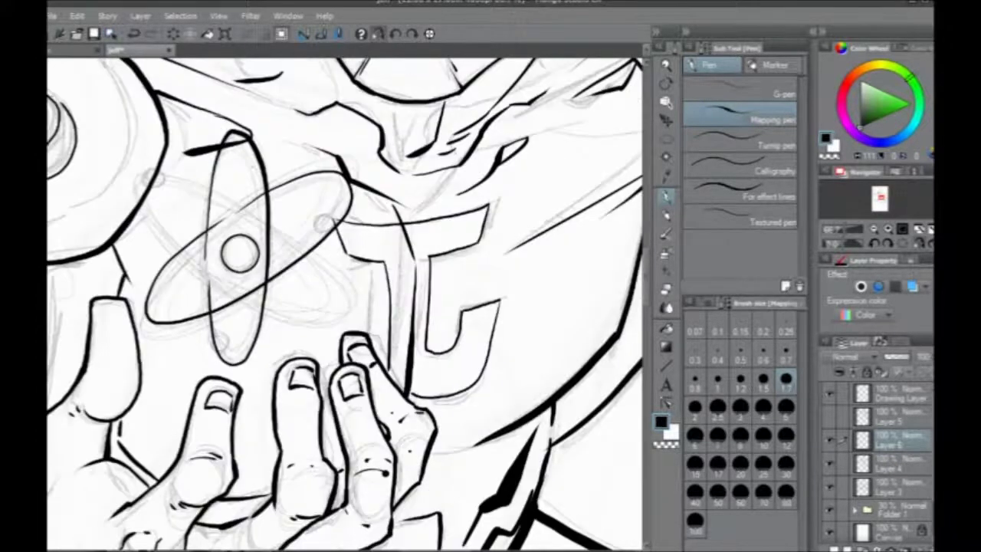
mouse_move(206, 302)
mouse_down()
mouse_move(361, 340)
mouse_move(342, 393)
mouse_up()
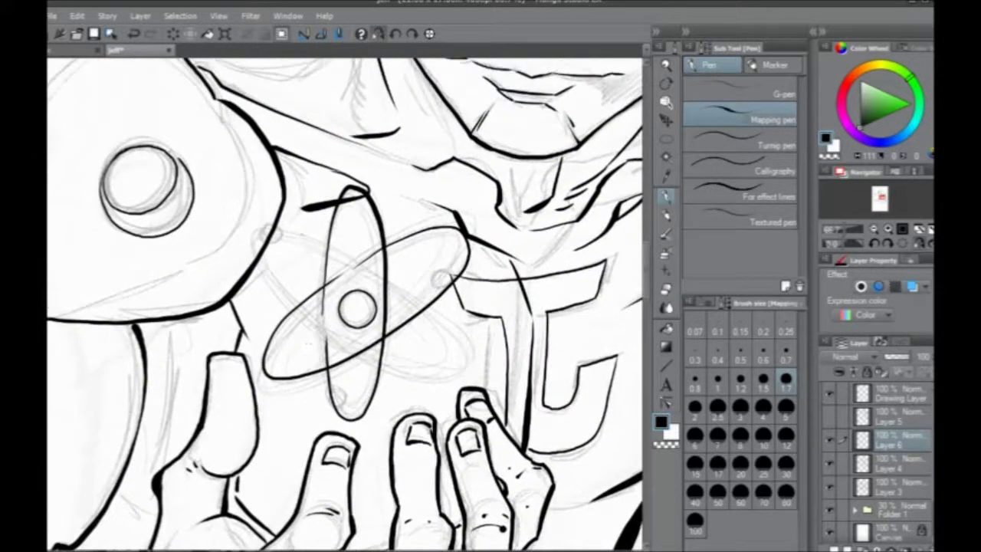
mouse_move(315, 243)
mouse_down()
mouse_move(445, 338)
mouse_move(391, 379)
mouse_move(245, 246)
mouse_move(307, 230)
mouse_move(417, 325)
mouse_move(363, 367)
mouse_move(261, 234)
mouse_move(399, 285)
mouse_move(395, 383)
mouse_move(256, 246)
mouse_move(315, 230)
mouse_move(362, 264)
mouse_move(449, 376)
mouse_move(260, 264)
mouse_move(294, 233)
mouse_move(380, 281)
mouse_move(429, 387)
mouse_move(257, 260)
mouse_move(294, 234)
mouse_move(449, 360)
mouse_move(285, 306)
mouse_move(345, 253)
mouse_move(437, 321)
mouse_move(285, 307)
mouse_move(350, 256)
mouse_up()
key(ctrl+z)
key(ctrl+z)
key(ctrl+z)
key(ctrl+z)
key(ctrl+z)
key(ctrl+z)
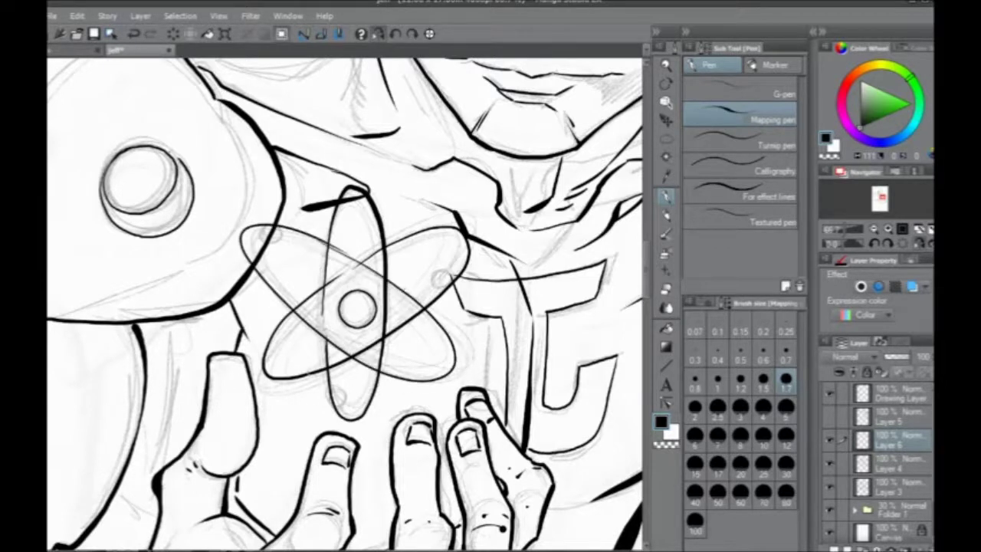
key(ctrl+z)
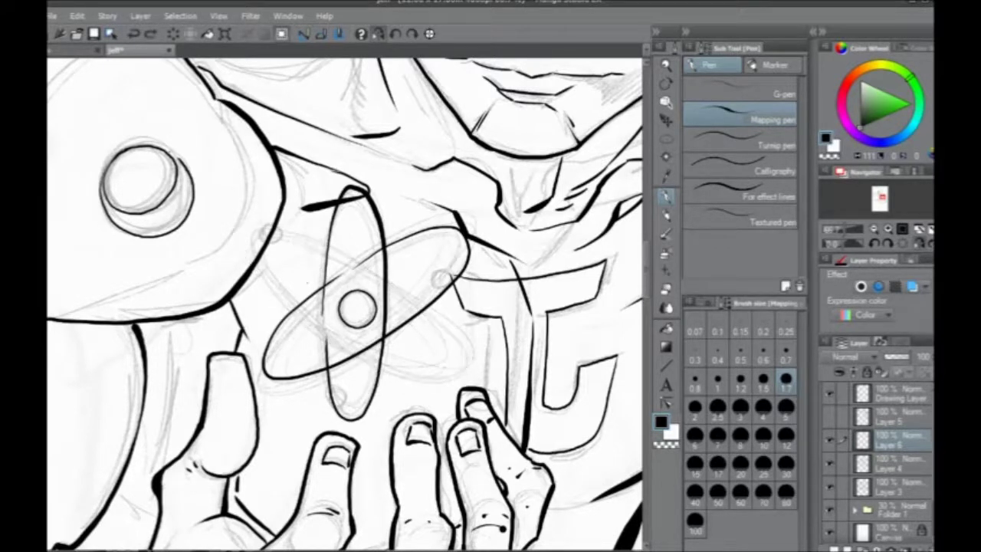
mouse_move(399, 287)
mouse_down()
mouse_move(314, 241)
mouse_move(250, 246)
mouse_move(302, 307)
mouse_move(417, 368)
mouse_move(449, 345)
mouse_move(399, 287)
mouse_move(312, 241)
mouse_move(249, 256)
mouse_move(368, 350)
mouse_move(464, 306)
mouse_up()
key(ctrl+z)
key(ctrl+z)
mouse_move(398, 289)
mouse_down()
mouse_move(262, 241)
mouse_move(320, 330)
mouse_move(454, 364)
mouse_move(414, 302)
mouse_up()
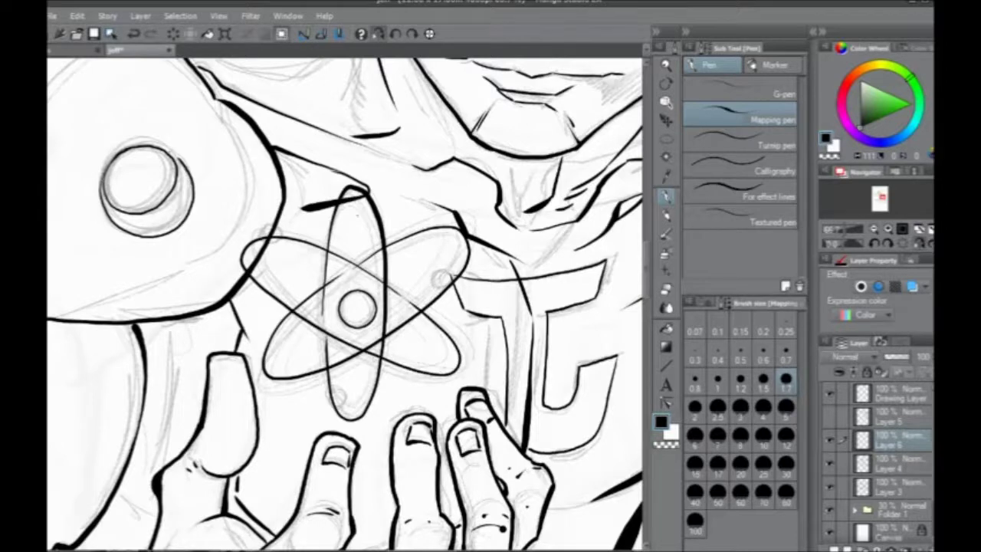
- Turn off the horizontal flip in the top toolbar so the canvas shows unmirrored
click(378, 34)
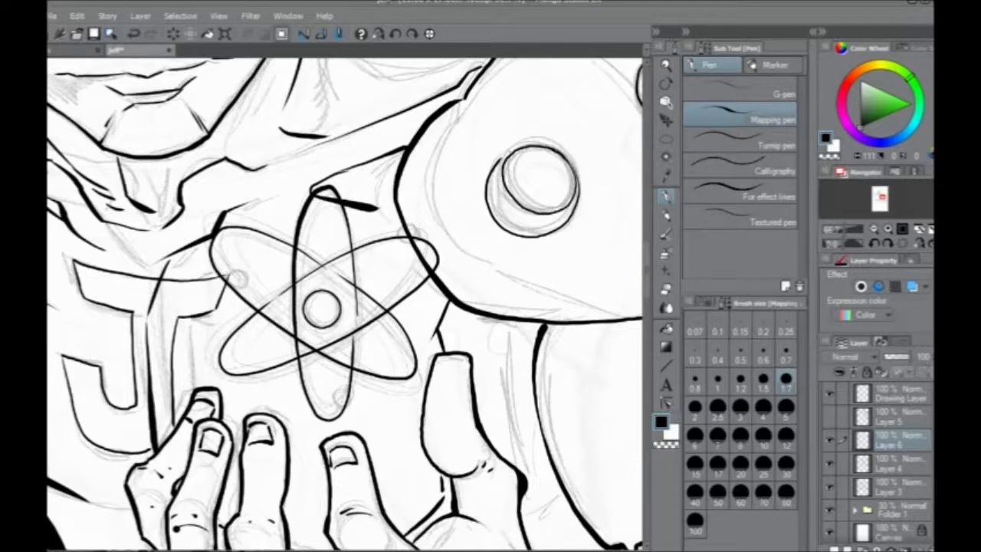
scroll(345, 307, up, 10)
drag(215, 272, 277, 306)
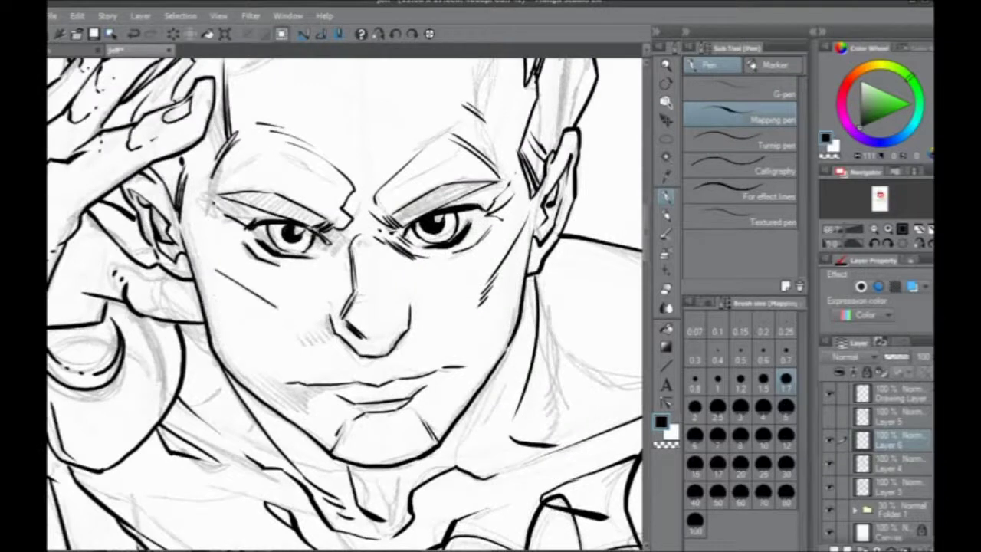
mouse_move(198, 217)
mouse_down()
mouse_move(277, 309)
mouse_move(299, 418)
mouse_move(268, 430)
mouse_move(249, 381)
mouse_up()
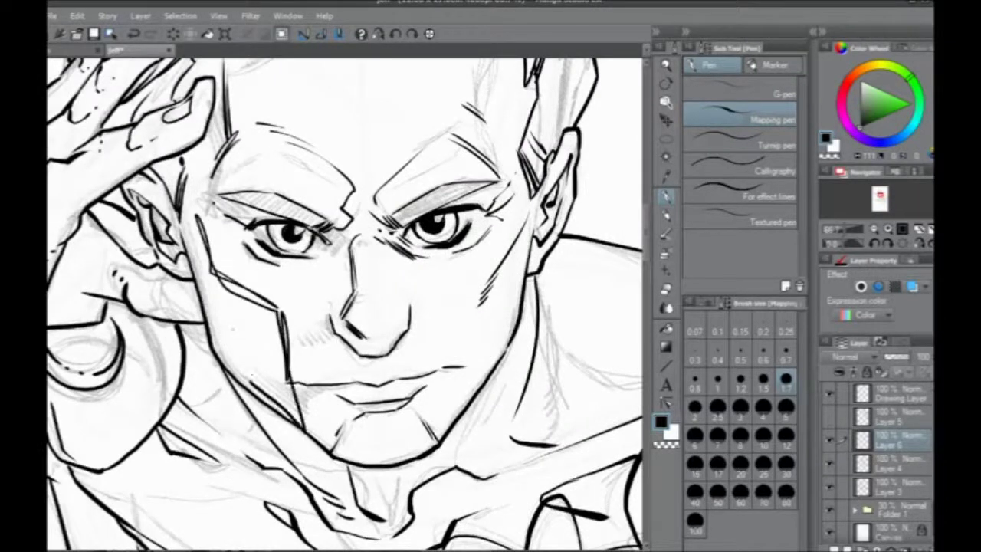
key(ctrl+z)
key(ctrl+z)
key(ctrl+z)
key(ctrl+z)
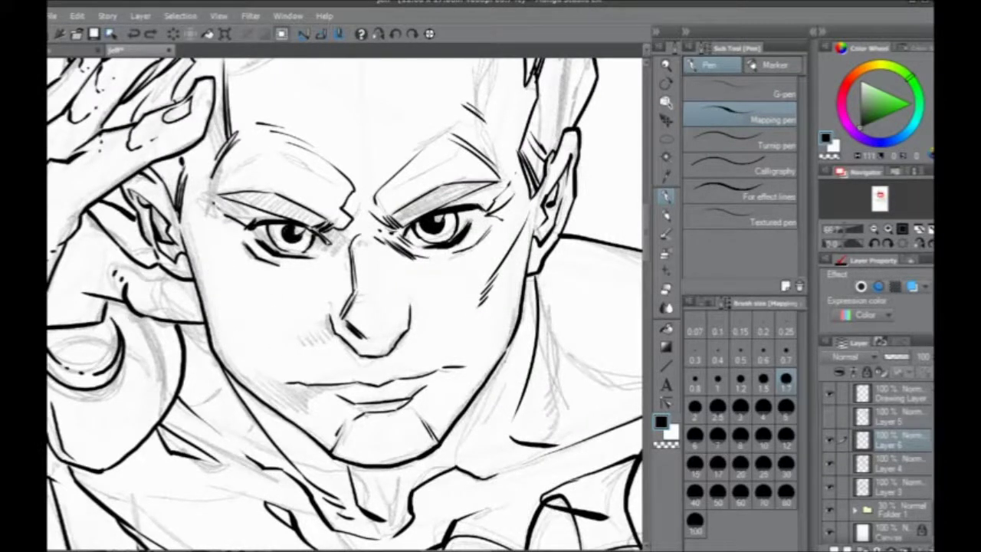
mouse_move(294, 370)
mouse_down()
mouse_move(287, 338)
mouse_move(314, 347)
mouse_up()
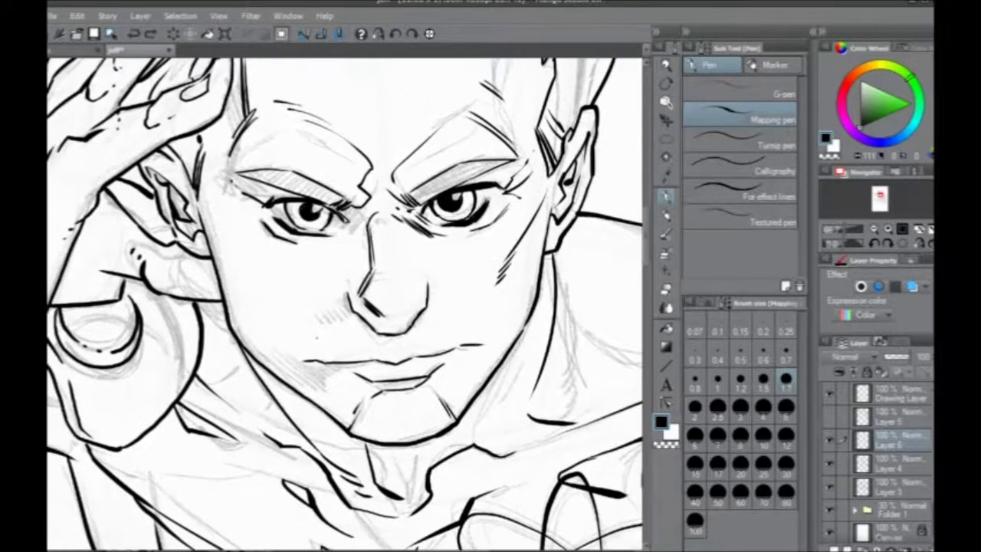
mouse_move(360, 293)
mouse_down()
mouse_move(345, 321)
mouse_move(321, 329)
mouse_up()
drag(351, 357, 278, 403)
drag(311, 369, 275, 405)
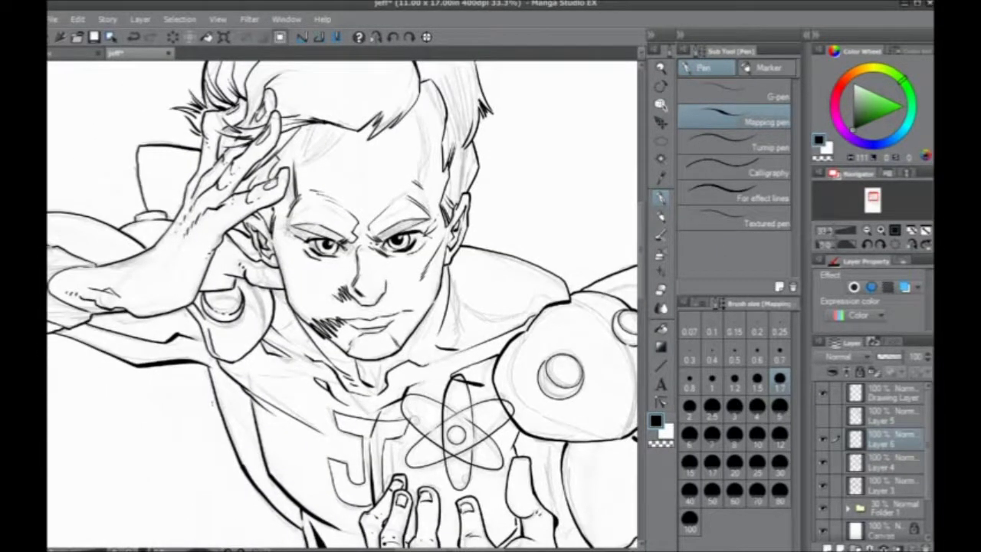
key(ctrl+z)
key(ctrl+z)
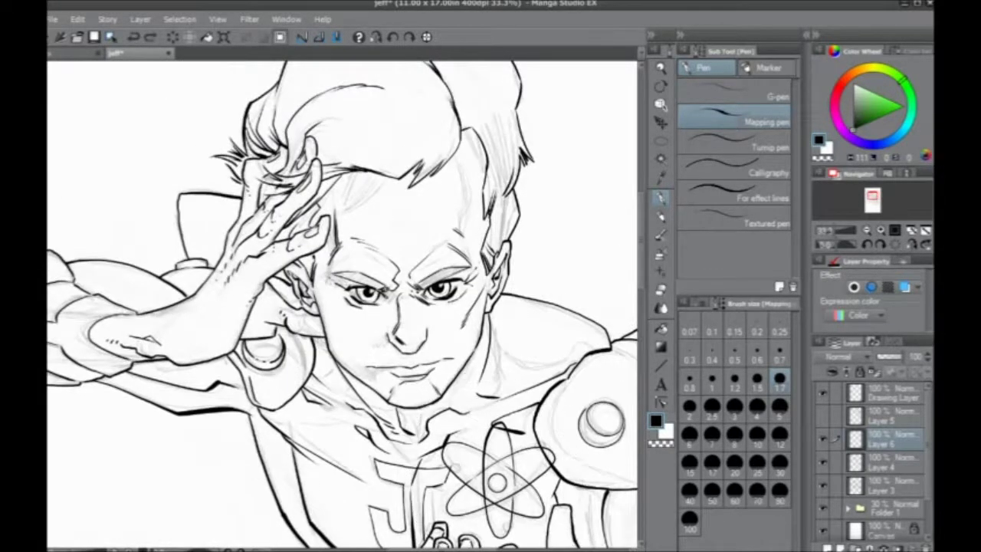
mouse_move(387, 293)
mouse_down()
mouse_move(388, 337)
mouse_move(330, 277)
mouse_up()
mouse_move(317, 226)
mouse_down()
mouse_move(342, 339)
mouse_move(387, 397)
mouse_move(307, 253)
mouse_move(322, 341)
mouse_move(343, 319)
mouse_move(367, 340)
mouse_up()
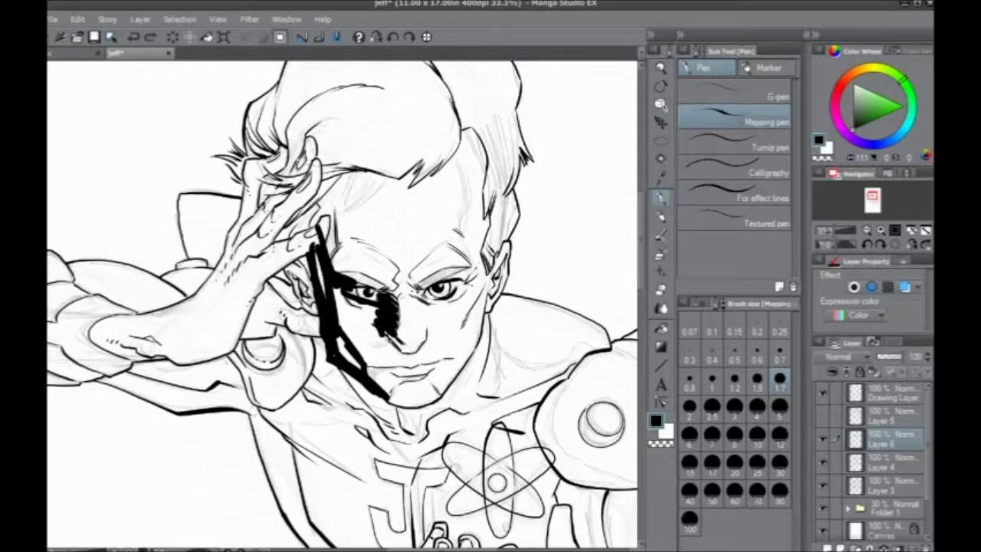
scroll(342, 305, down, 3)
key(Delete)
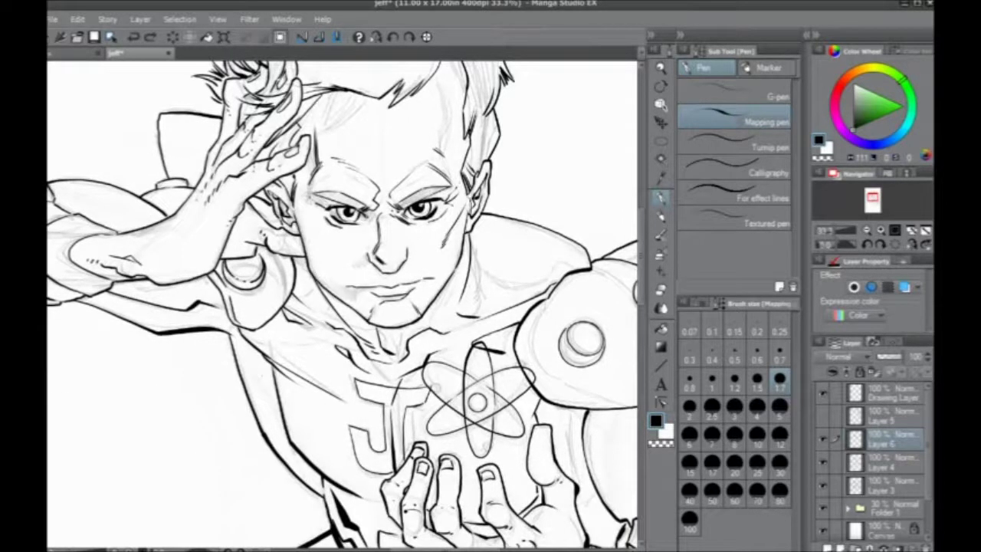
scroll(342, 305, up, 2)
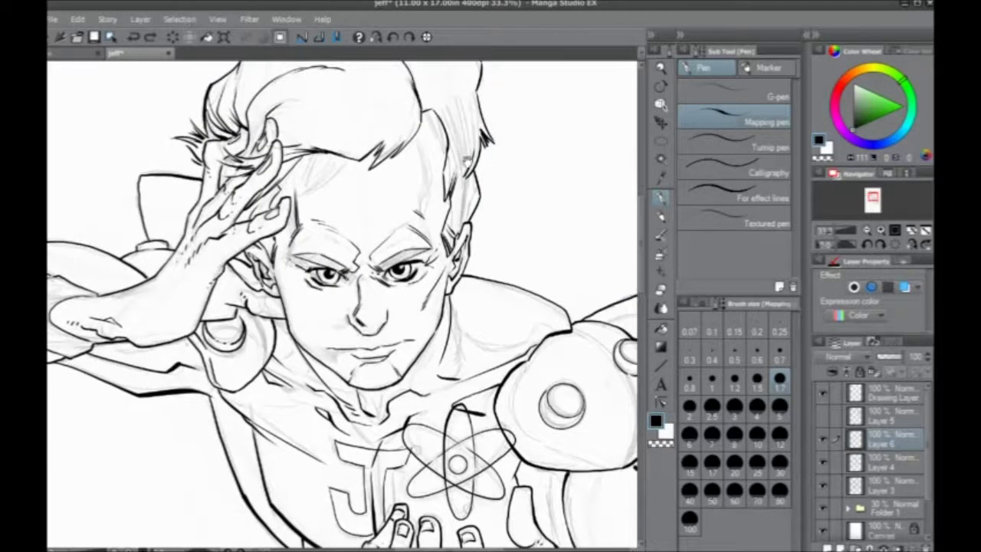
scroll(468, 162, up, 2)
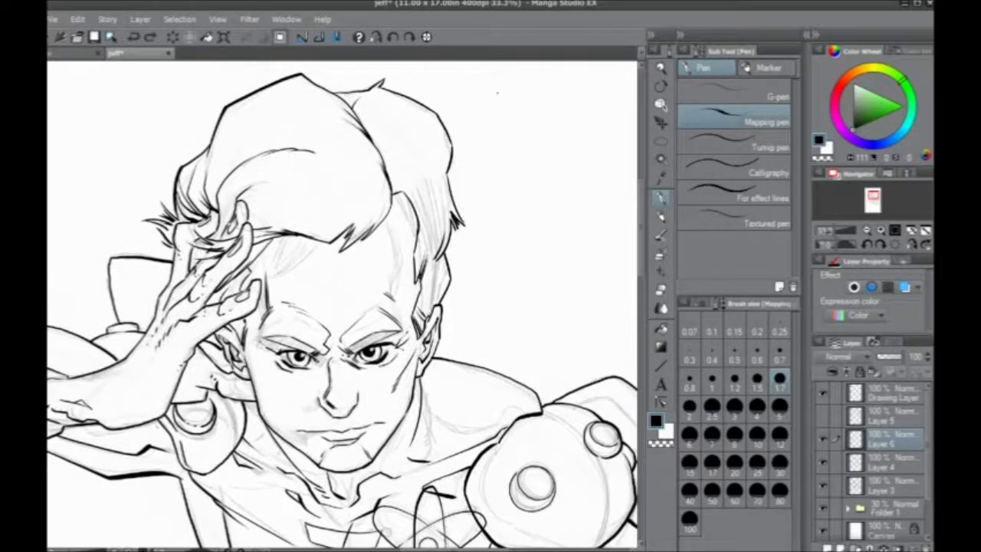
scroll(405, 287, down, 3)
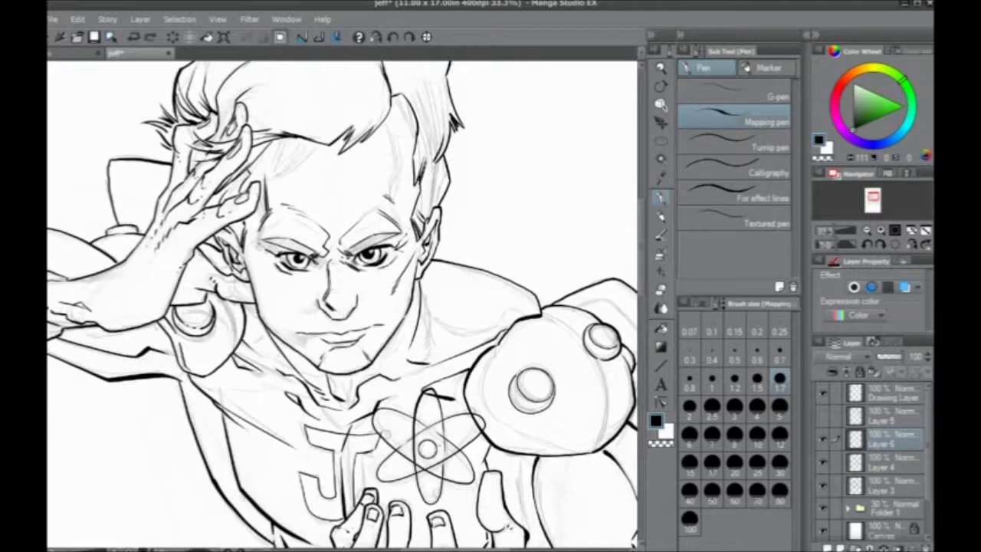
scroll(405, 387, up, 3)
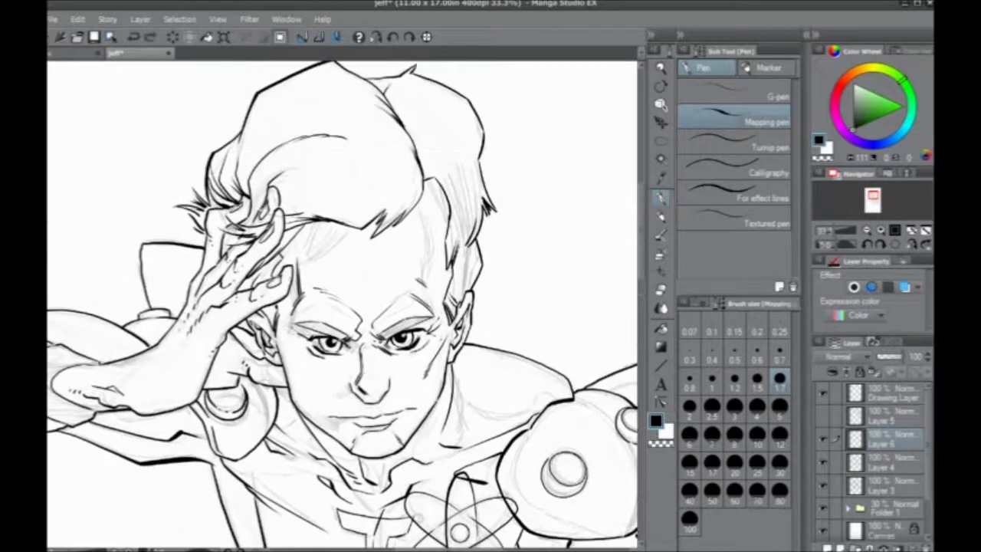
mouse_move(423, 361)
mouse_down()
mouse_move(439, 337)
mouse_move(422, 368)
mouse_up()
mouse_move(450, 335)
mouse_down()
mouse_move(417, 378)
mouse_move(419, 395)
mouse_up()
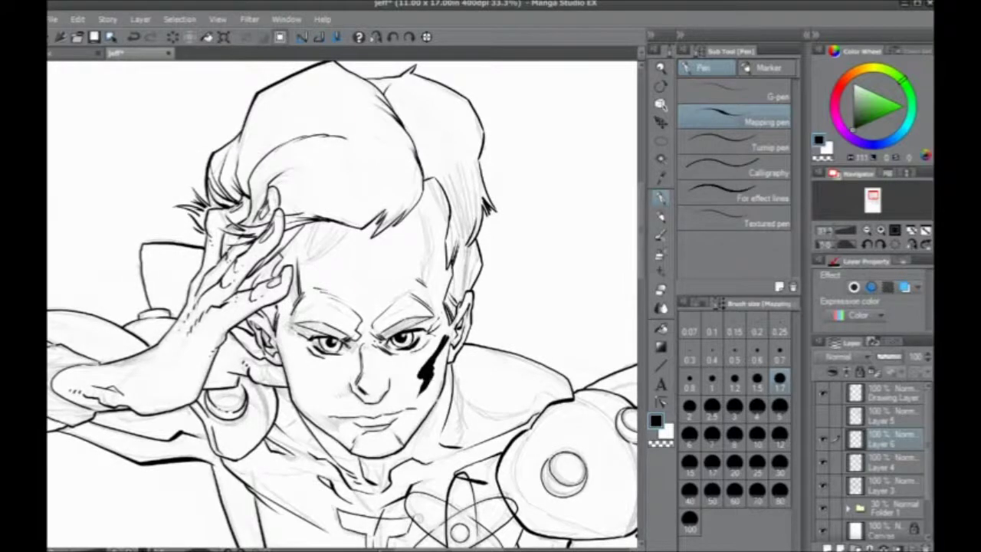
scroll(345, 307, down, 3)
drag(414, 241, 375, 328)
mouse_move(418, 228)
mouse_down()
mouse_move(394, 314)
mouse_move(362, 354)
mouse_up()
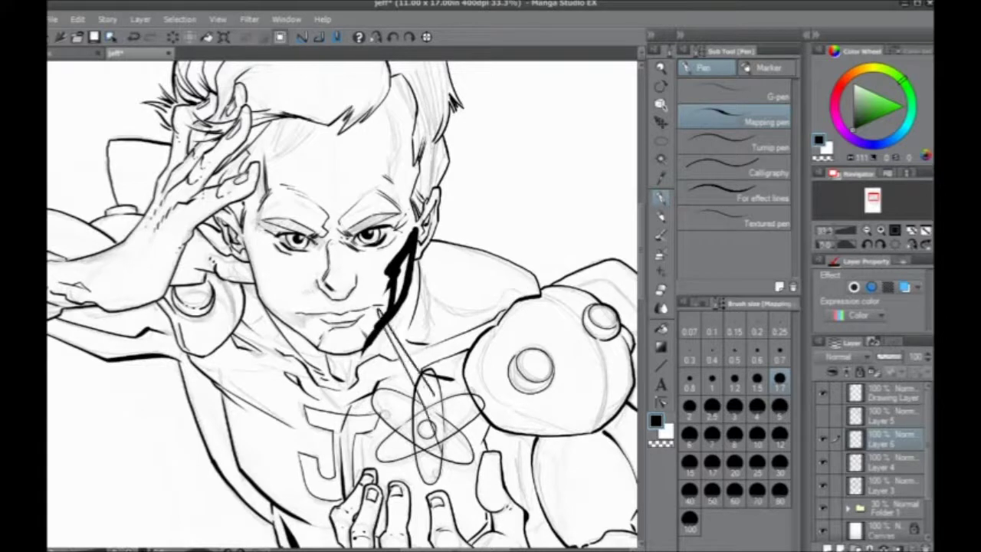
key(ctrl+z)
key(ctrl+z)
key(ctrl+z)
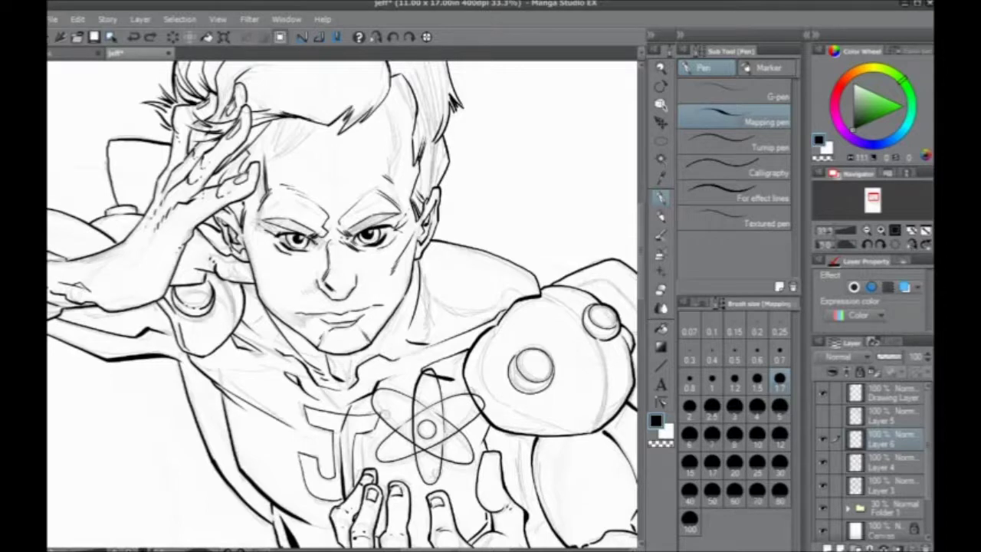
drag(419, 442, 270, 331)
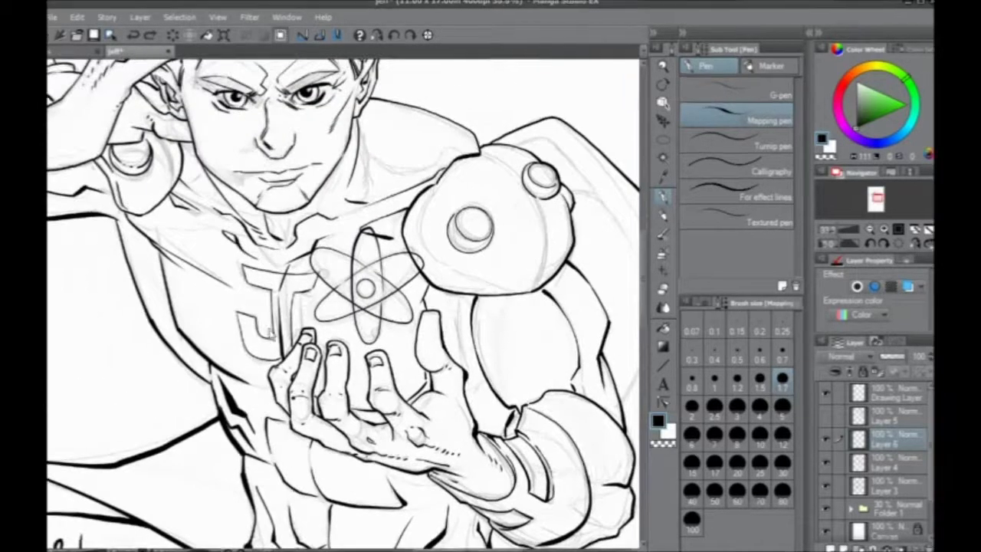
- Toggle layer visibility to compare the inked atom, chest lines and hand against the sketch
scroll(270, 331, up, 2)
click(826, 438)
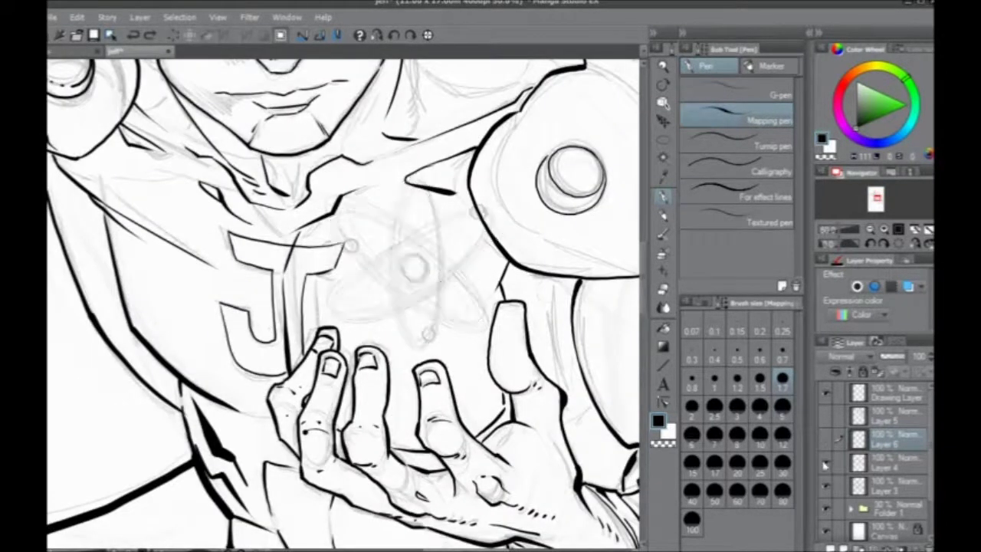
click(826, 464)
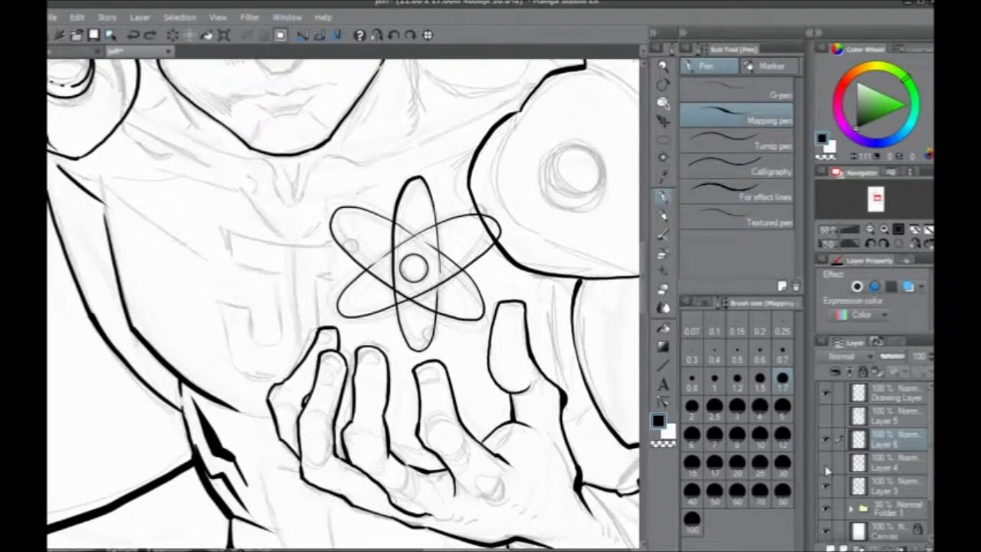
click(826, 464)
click(826, 486)
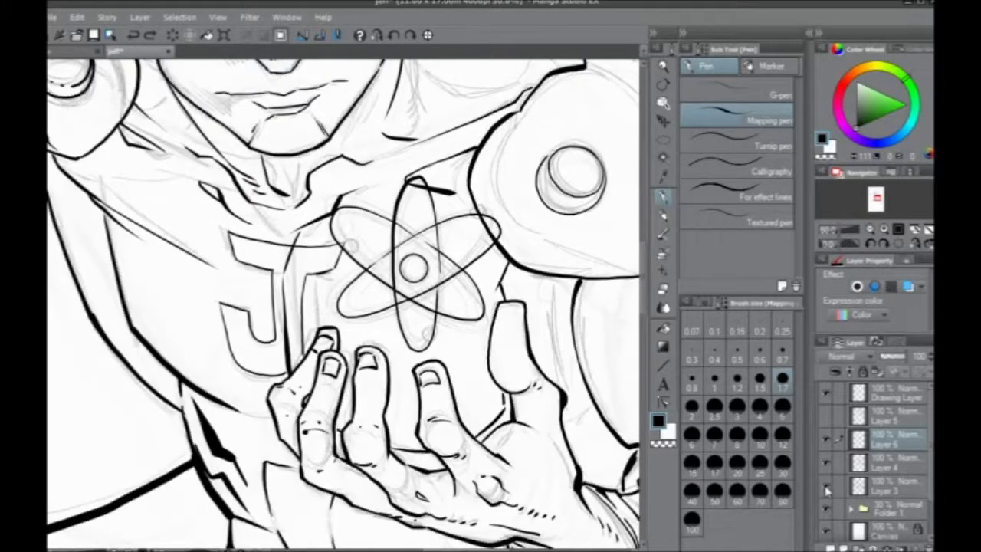
- Ink small electron circles at the vertical orbit's bottom and the tilted orbit's left end
scroll(343, 306, up, 2)
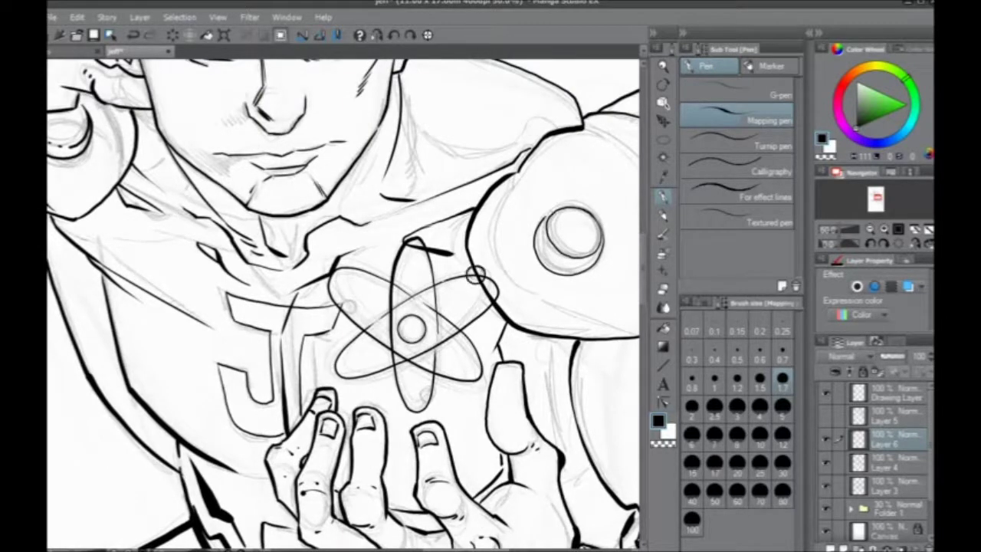
mouse_move(439, 391)
mouse_down()
mouse_move(426, 403)
mouse_move(434, 388)
mouse_up()
mouse_move(346, 297)
mouse_down()
mouse_move(350, 312)
mouse_move(335, 310)
mouse_move(343, 296)
mouse_up()
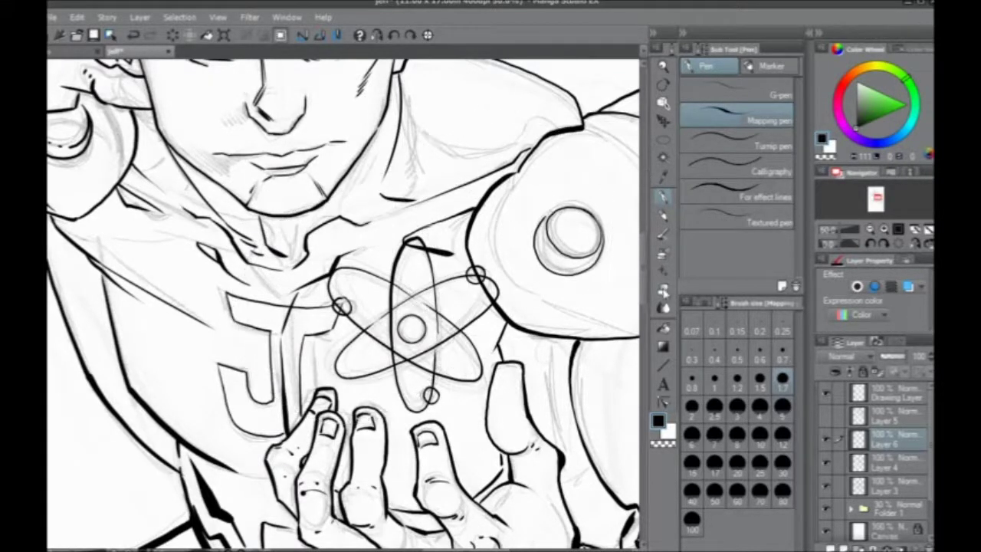
key(e)
drag(353, 358, 370, 346)
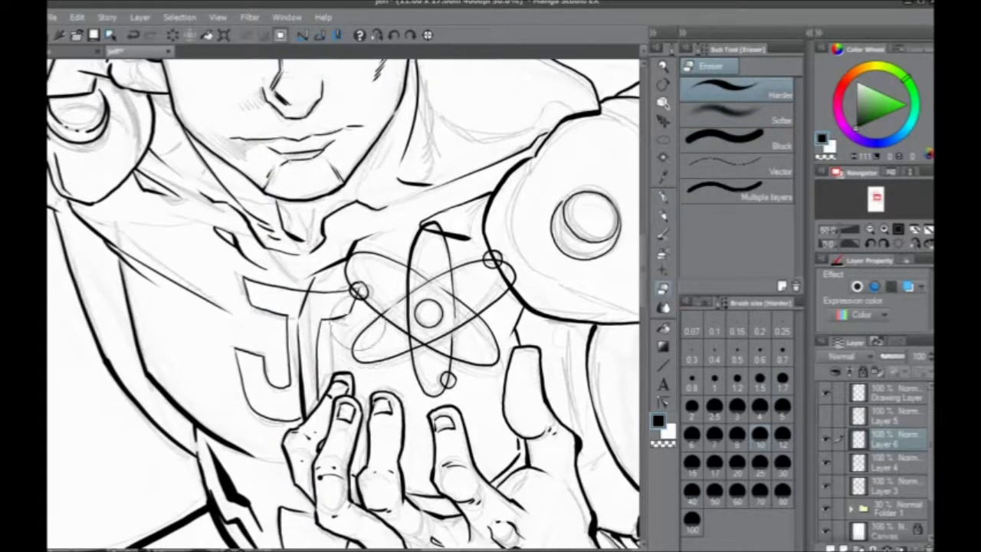
- Set the eraser to size 1.2 and switch between Layer 3 and Layer 4
click(760, 378)
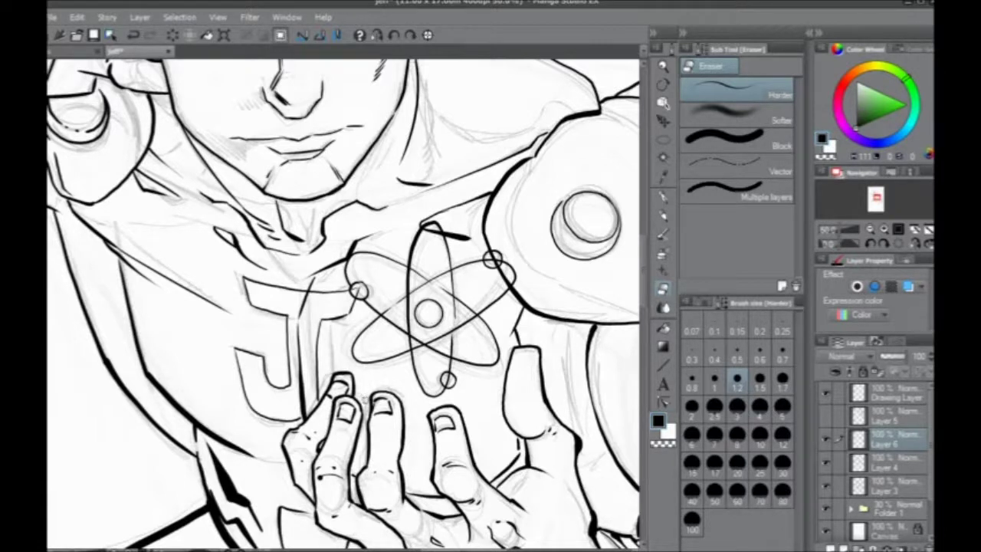
drag(387, 339, 314, 391)
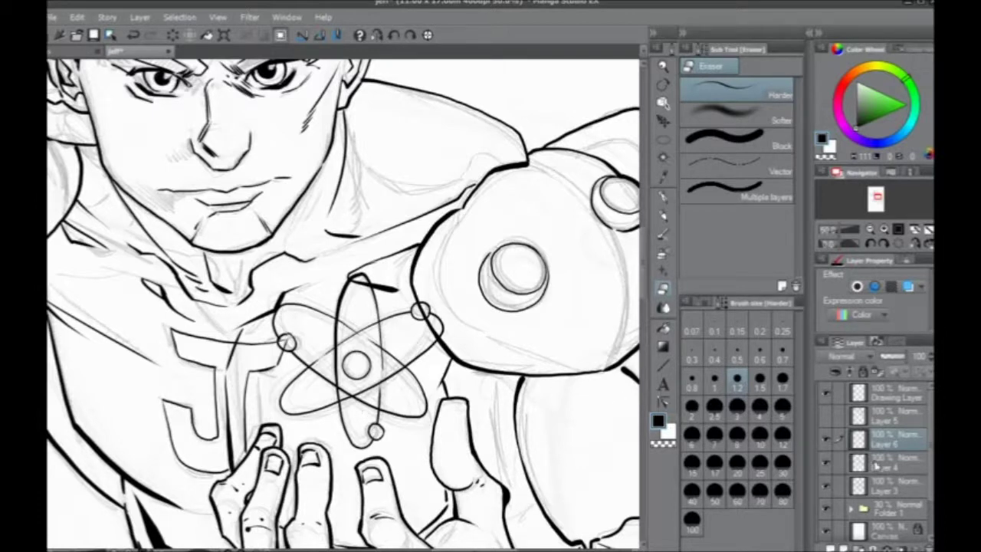
click(880, 487)
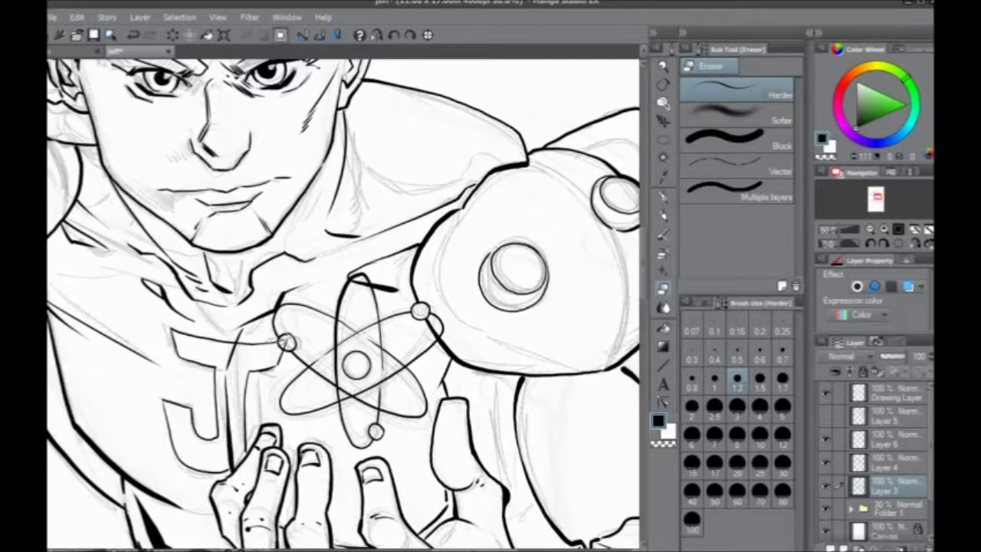
click(876, 465)
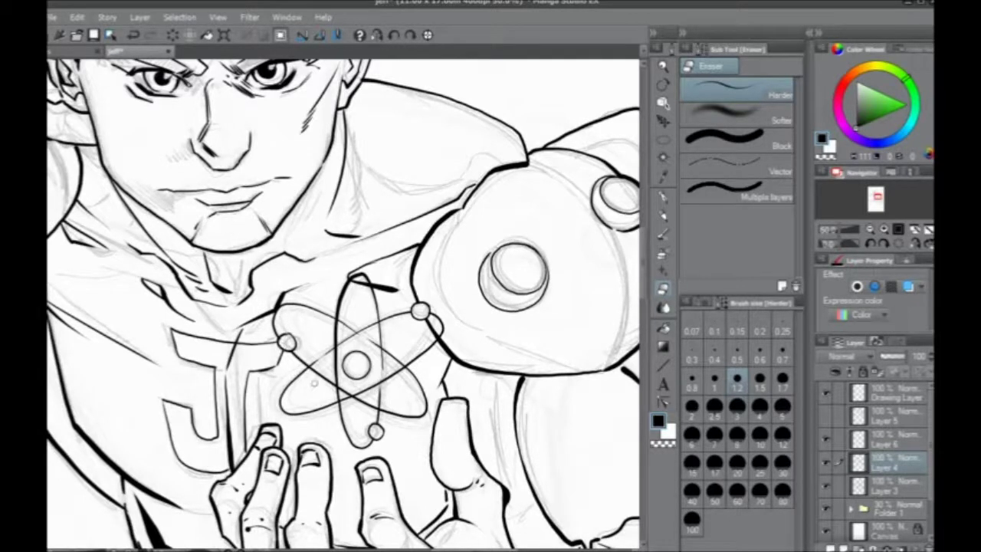
- Erase stray marks atop the vertical orbit, undo the erasure, and return to Layer 3
drag(307, 358, 314, 295)
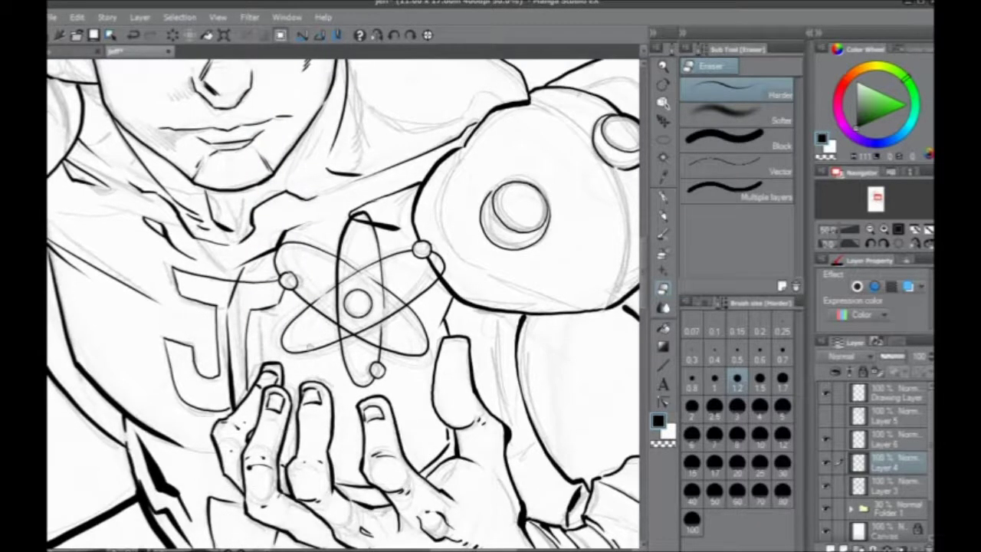
drag(316, 351, 342, 441)
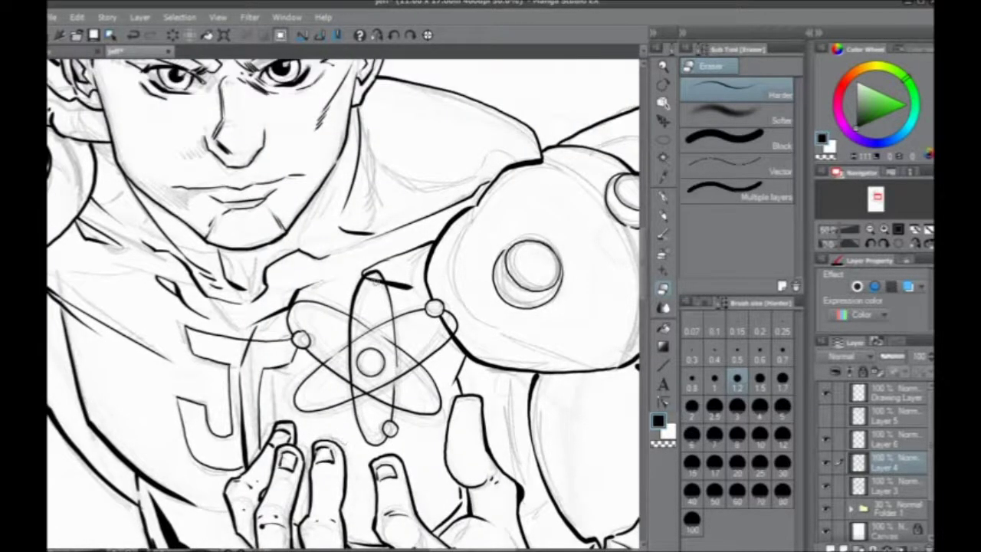
drag(371, 279, 365, 281)
key(ctrl+z)
click(881, 483)
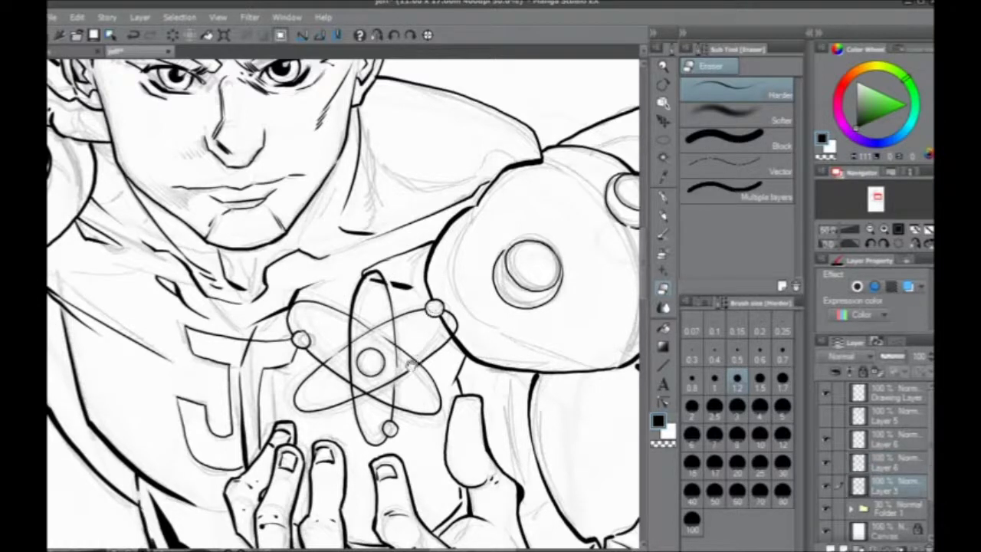
scroll(412, 368, up, 1)
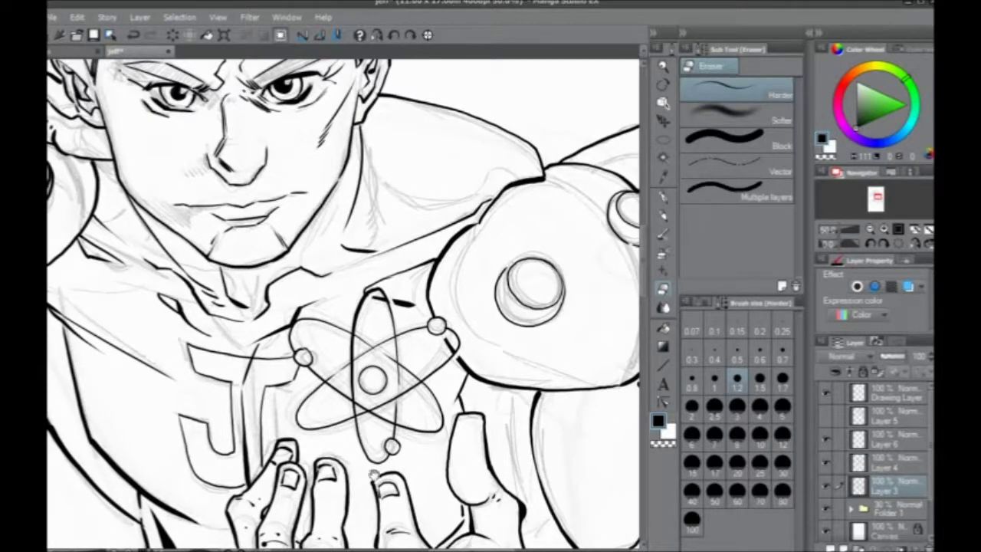
scroll(260, 396, down, 1)
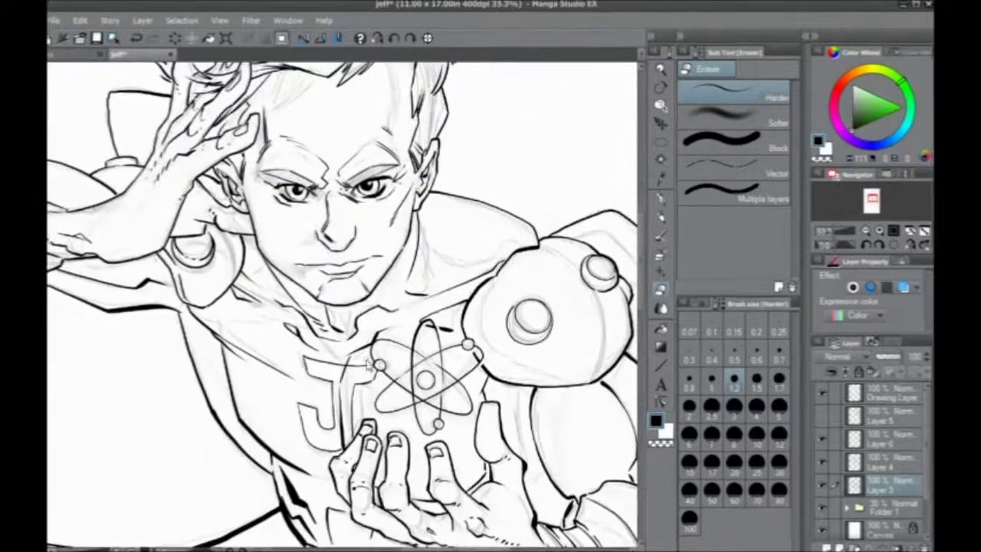
- Zoom out to 25%, pan around the inked superhero, and save with Ctrl+S
scroll(293, 454, down, 1)
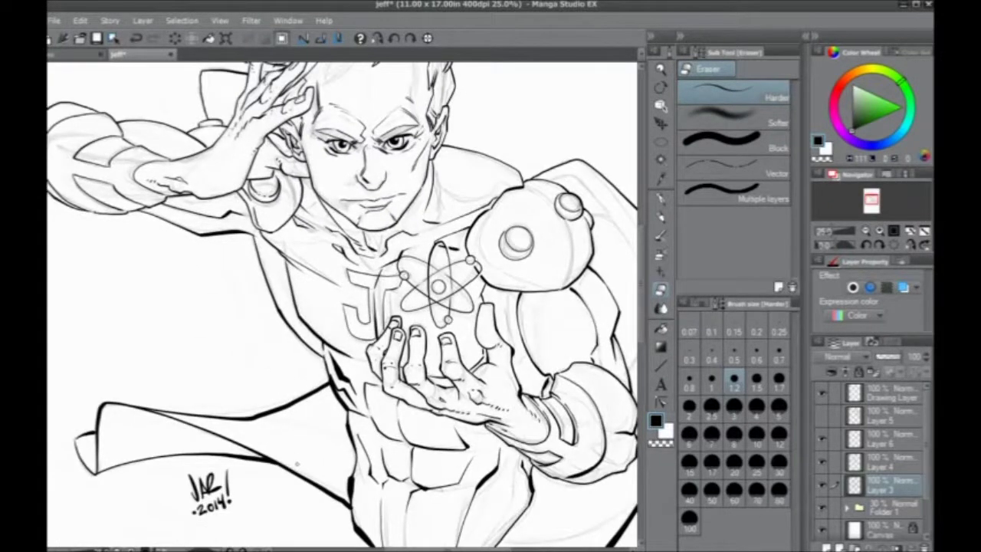
drag(320, 336, 356, 361)
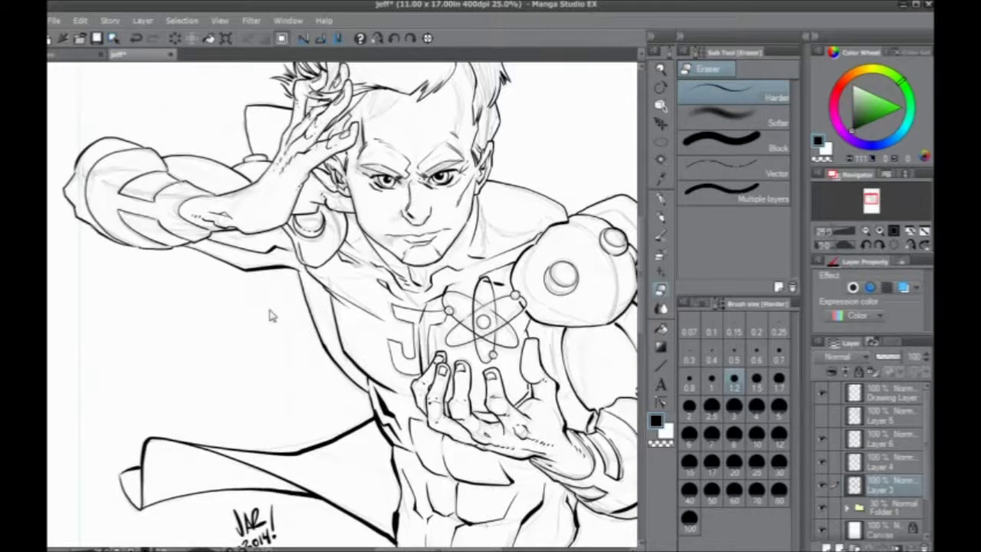
key(ctrl+s)
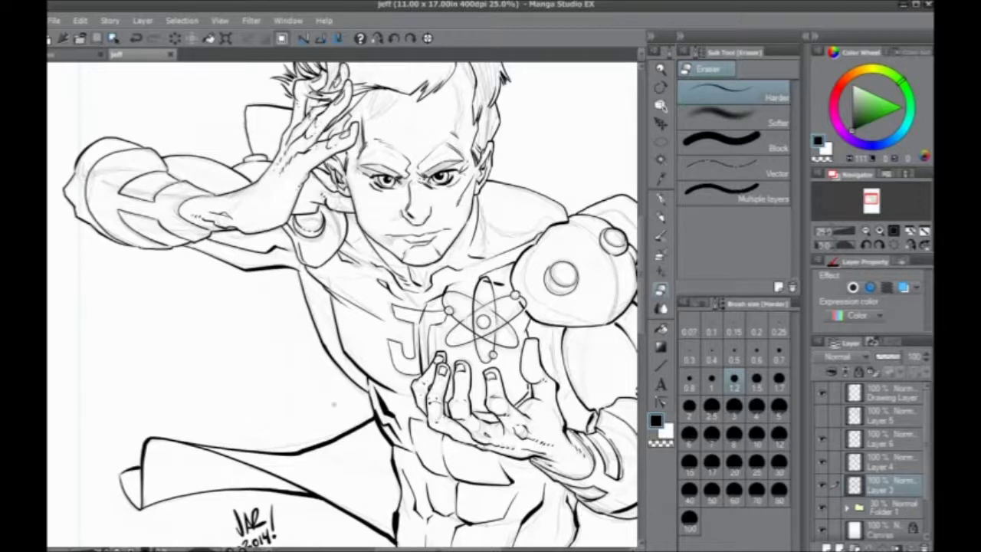
drag(360, 276, 283, 339)
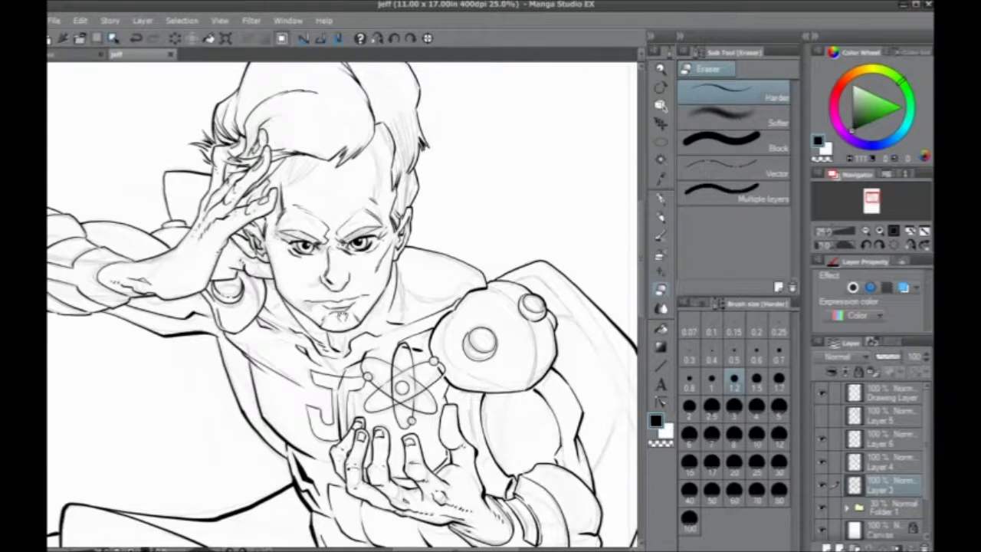
- Select the Pencil tool, glance at the Pastel variants, and return to the Pencil sub tools
drag(342, 317, 391, 371)
drag(587, 263, 548, 294)
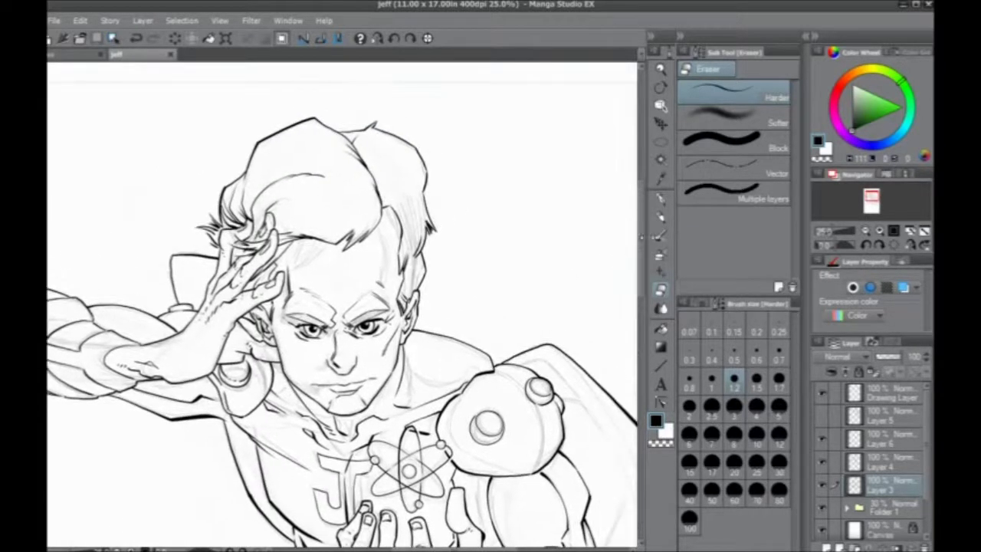
click(661, 221)
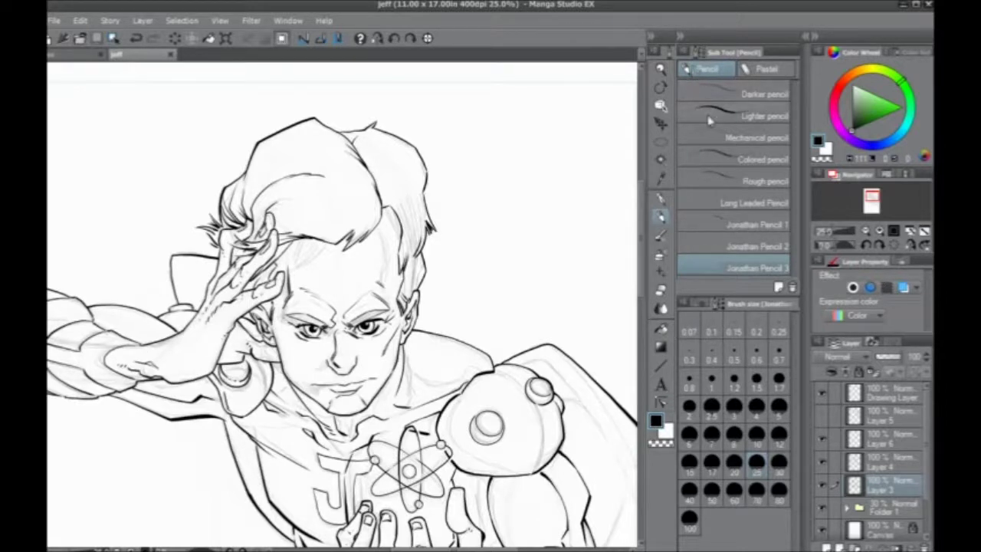
click(764, 69)
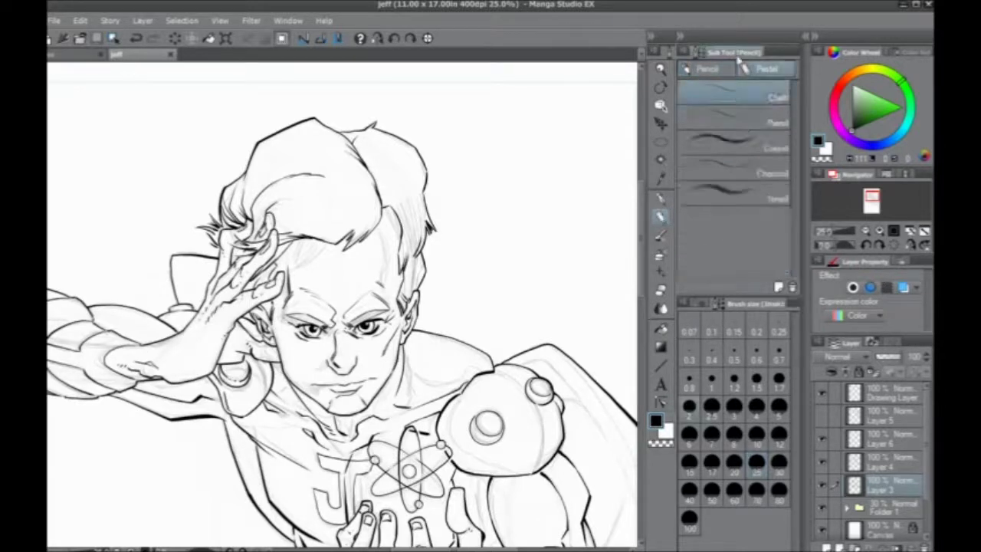
click(704, 71)
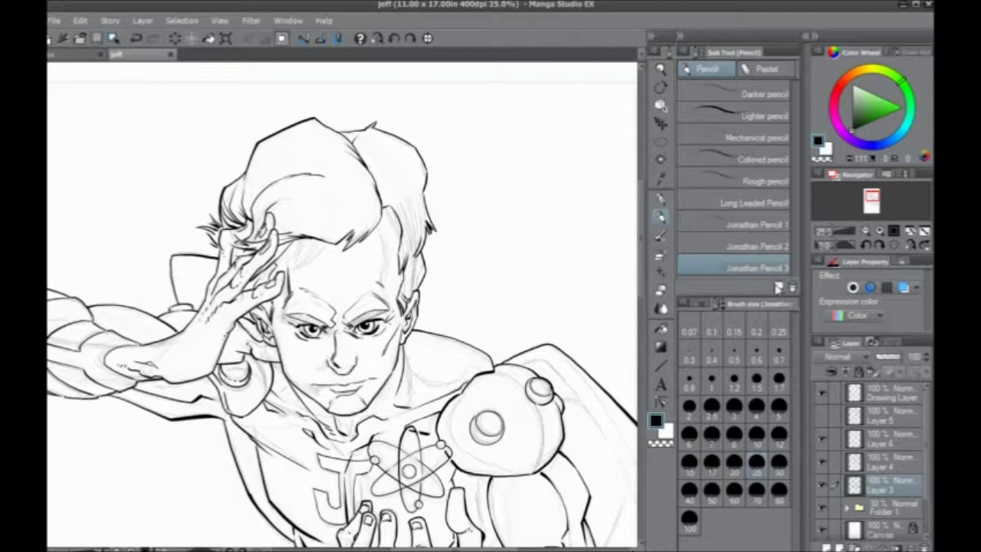
click(683, 54)
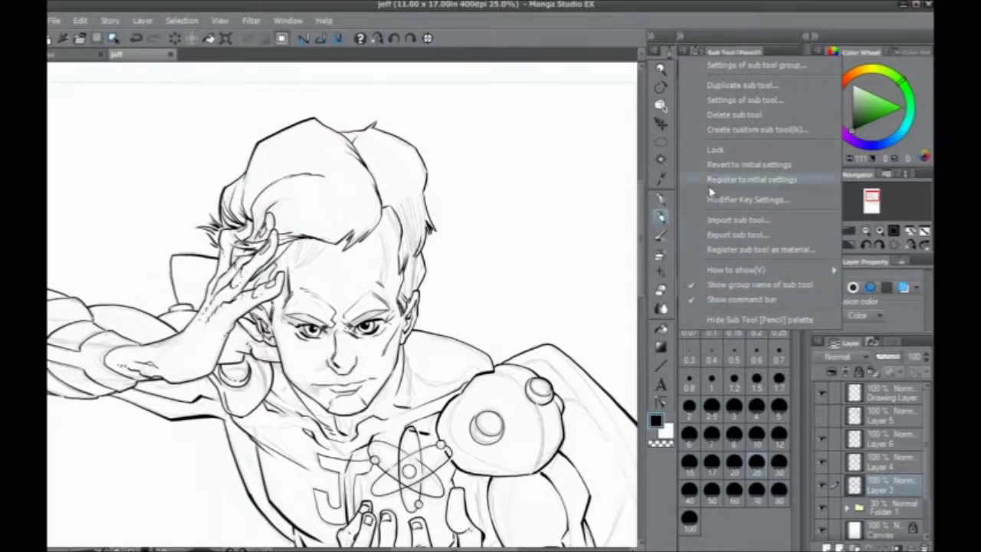
click(610, 54)
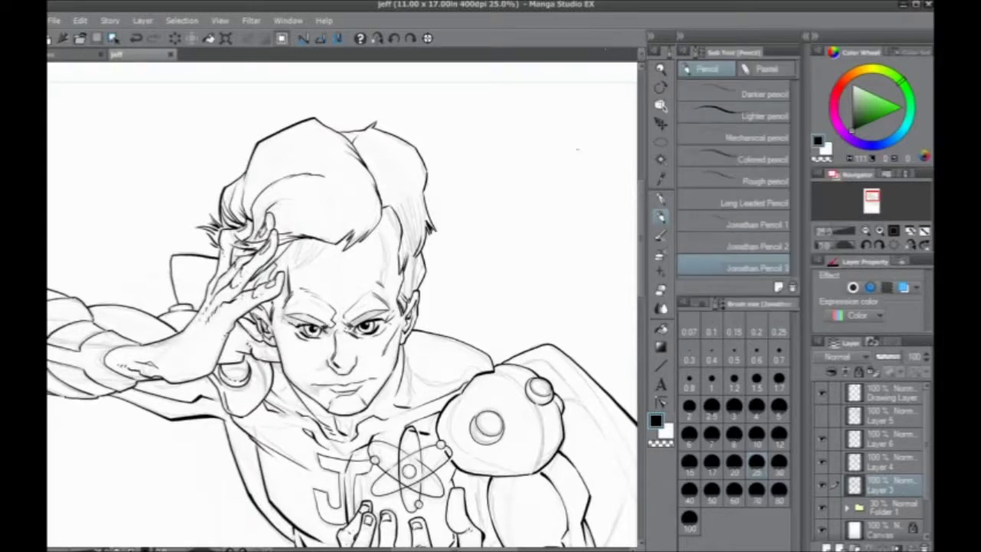
drag(482, 225, 419, 289)
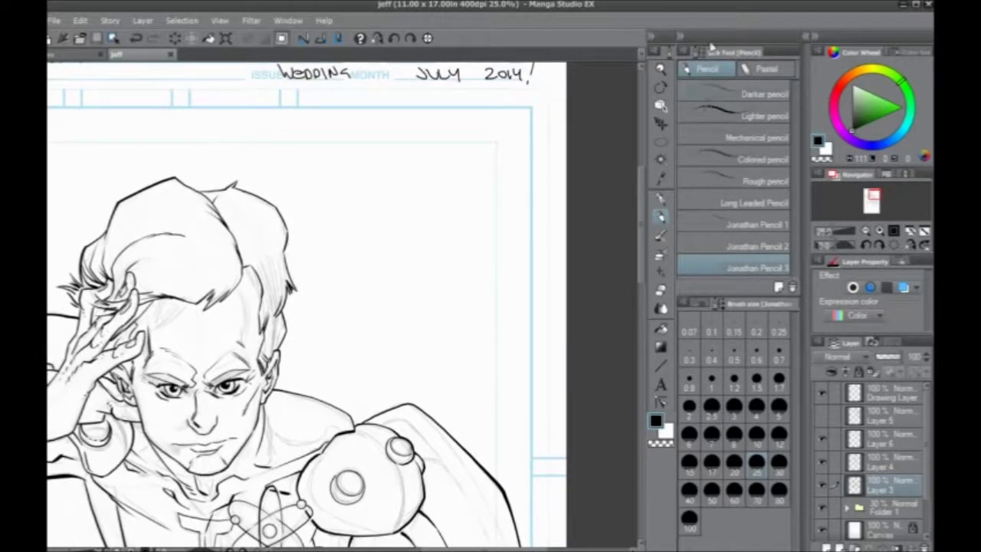
- Test the Darker pencil variant with a zigzag hatched scribble, then clear it
click(716, 92)
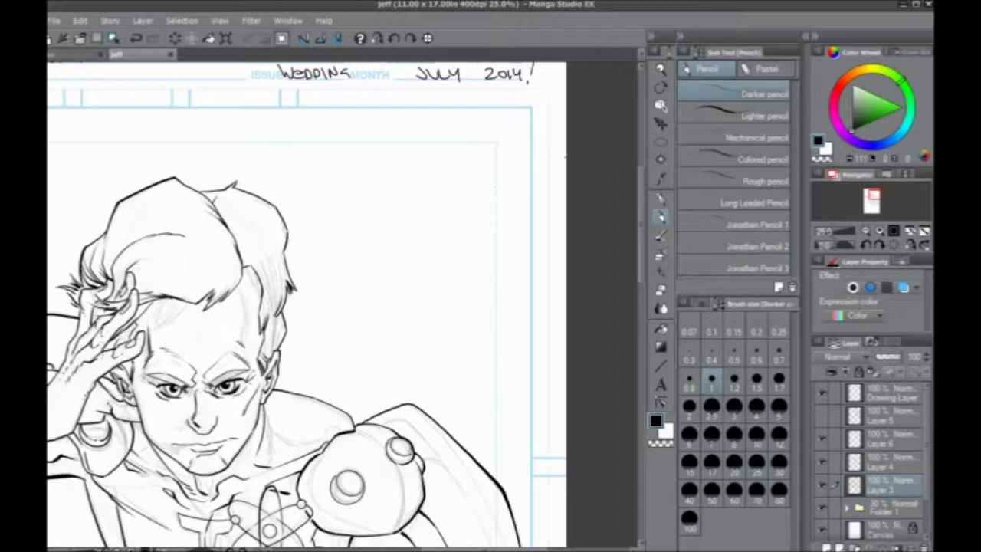
mouse_move(457, 184)
mouse_down()
mouse_move(457, 263)
mouse_move(426, 270)
mouse_move(414, 245)
mouse_move(394, 273)
mouse_up()
scroll(446, 230, up, 2)
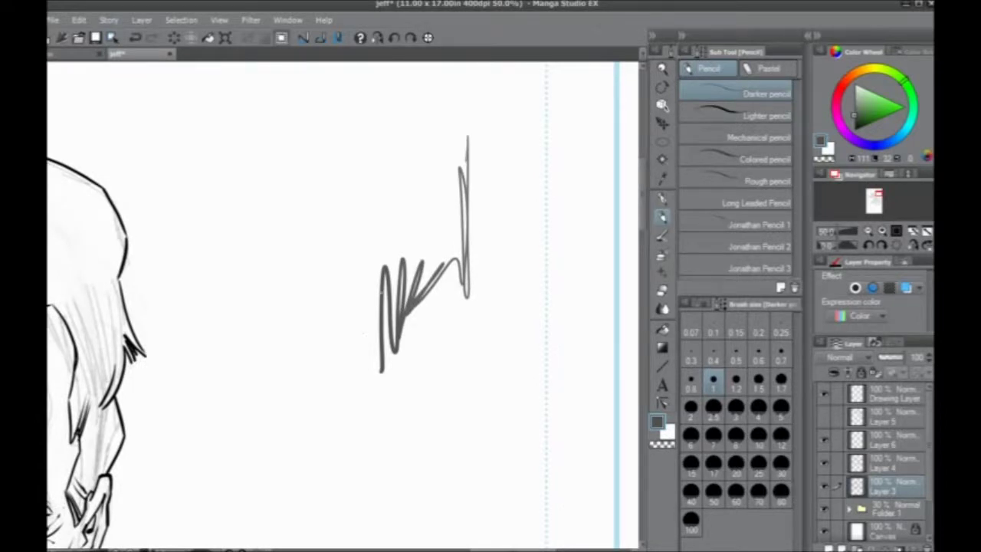
key(Delete)
mouse_move(456, 158)
mouse_down()
mouse_move(465, 253)
mouse_move(430, 315)
mouse_move(428, 356)
mouse_up()
drag(412, 257, 383, 361)
mouse_move(406, 307)
mouse_down()
mouse_move(368, 211)
mouse_move(440, 374)
mouse_up()
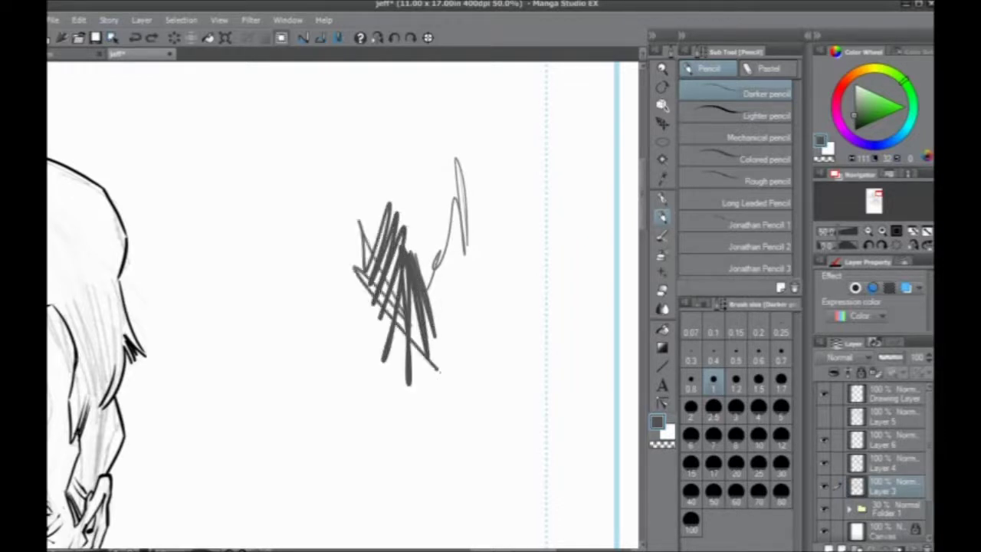
drag(316, 296, 452, 420)
drag(277, 319, 443, 429)
key(Delete)
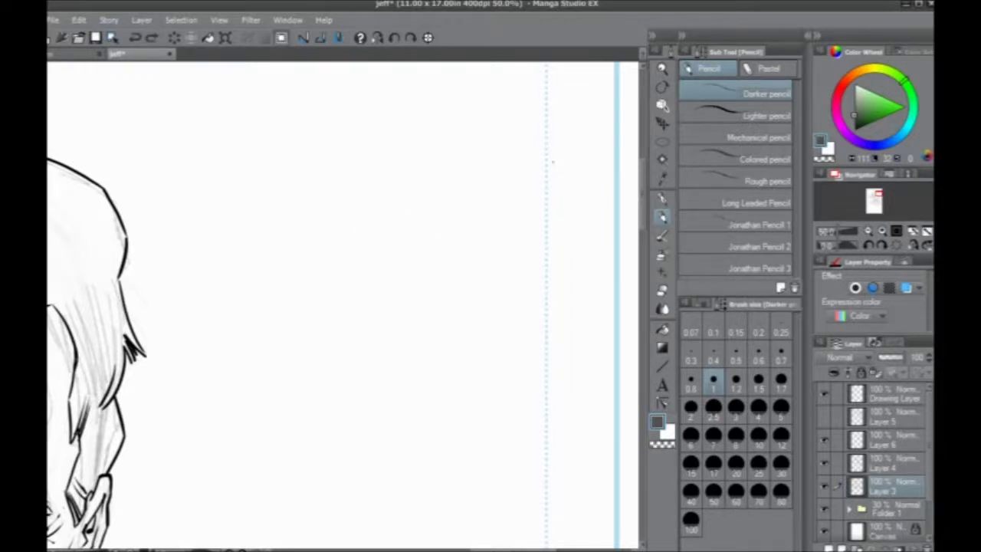
- Try the Lighter, Rough and Colored pencil variants, clearing each test stroke
click(712, 113)
mouse_move(447, 155)
mouse_down()
mouse_move(437, 295)
mouse_move(460, 341)
mouse_up()
drag(383, 276, 457, 345)
mouse_move(391, 261)
mouse_down()
mouse_move(402, 338)
mouse_move(377, 315)
mouse_up()
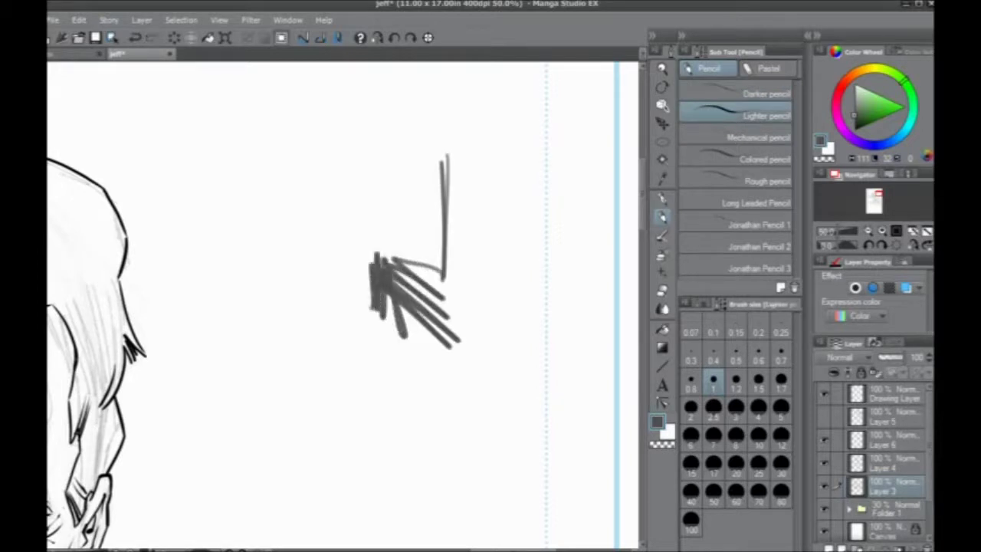
key(Delete)
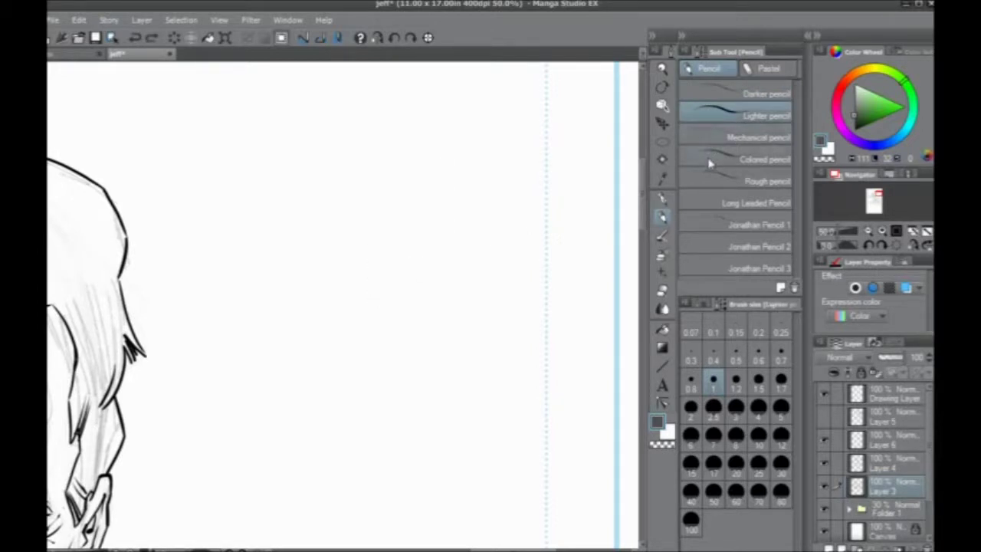
click(711, 180)
mouse_move(473, 185)
mouse_down()
mouse_move(471, 234)
mouse_move(438, 247)
mouse_move(424, 269)
mouse_move(458, 302)
mouse_up()
key(Delete)
click(759, 159)
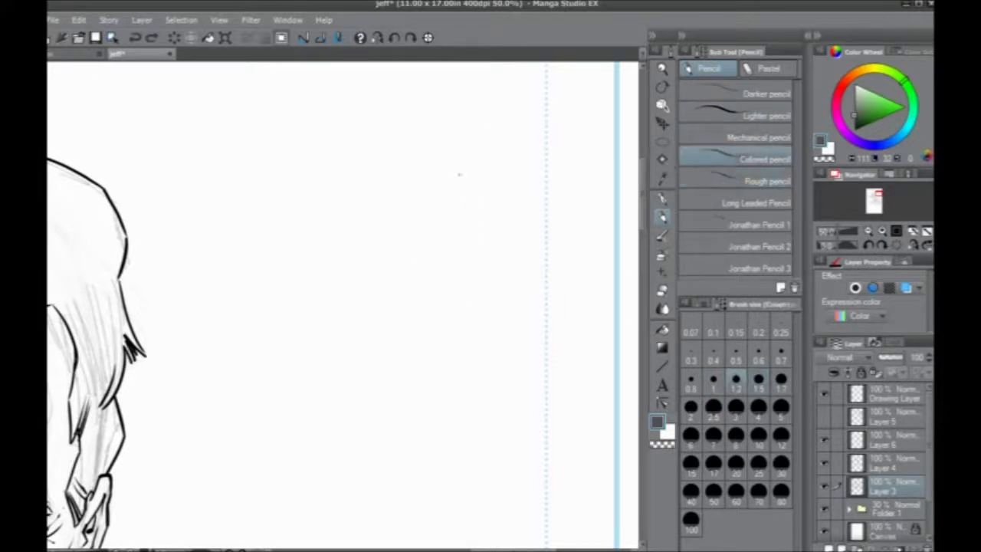
mouse_move(461, 161)
mouse_down()
mouse_move(455, 272)
mouse_move(411, 290)
mouse_move(414, 351)
mouse_up()
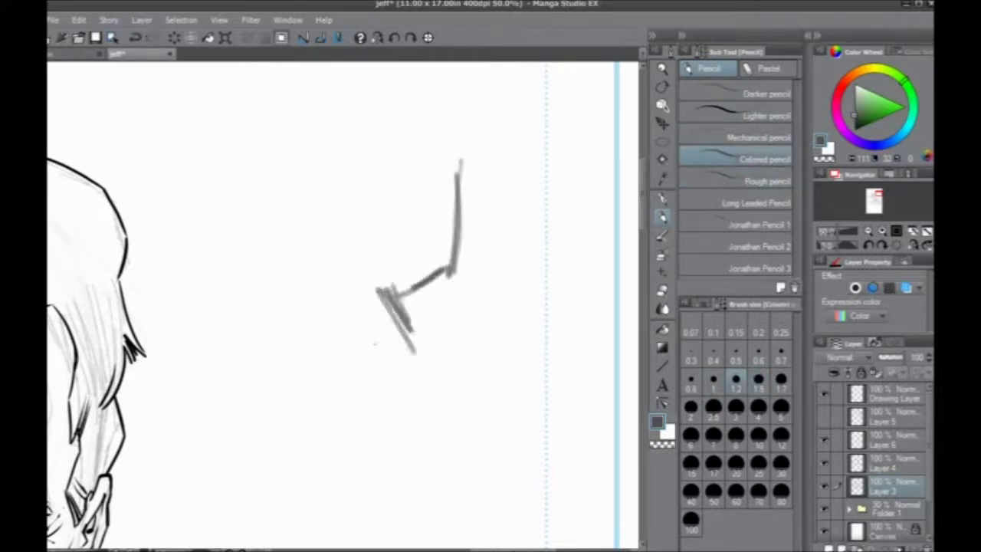
key(Delete)
- With the Rough pencil, draw a bent line with an oval and short hatching below
click(736, 181)
mouse_move(445, 148)
mouse_down()
mouse_move(458, 281)
mouse_move(399, 288)
mouse_move(398, 311)
mouse_up()
mouse_move(386, 266)
mouse_down()
mouse_move(398, 327)
mouse_move(385, 268)
mouse_up()
mouse_move(409, 317)
mouse_down()
mouse_move(382, 350)
mouse_move(386, 366)
mouse_up()
key(ctrl+minus)
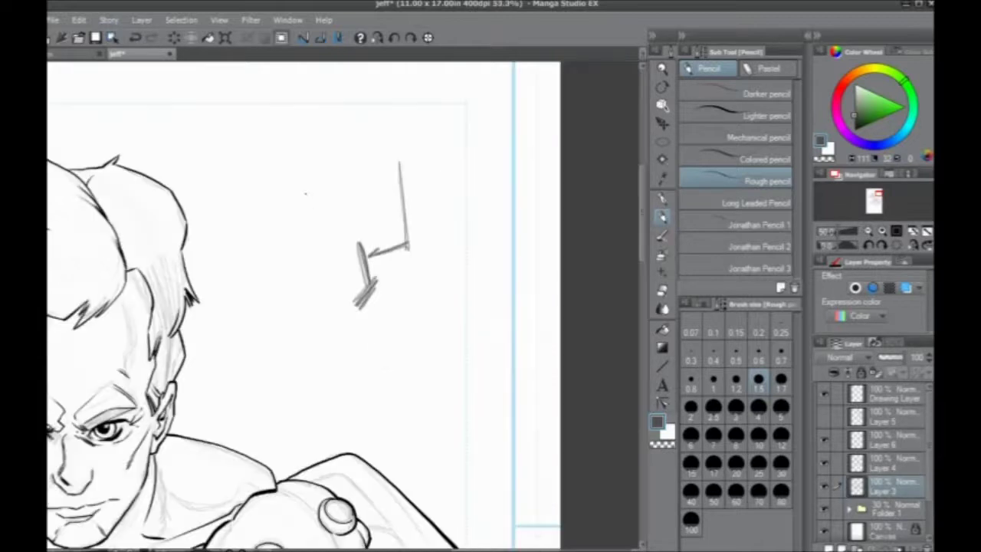
key(ctrl+minus)
key(ctrl+plus)
key(ctrl+plus)
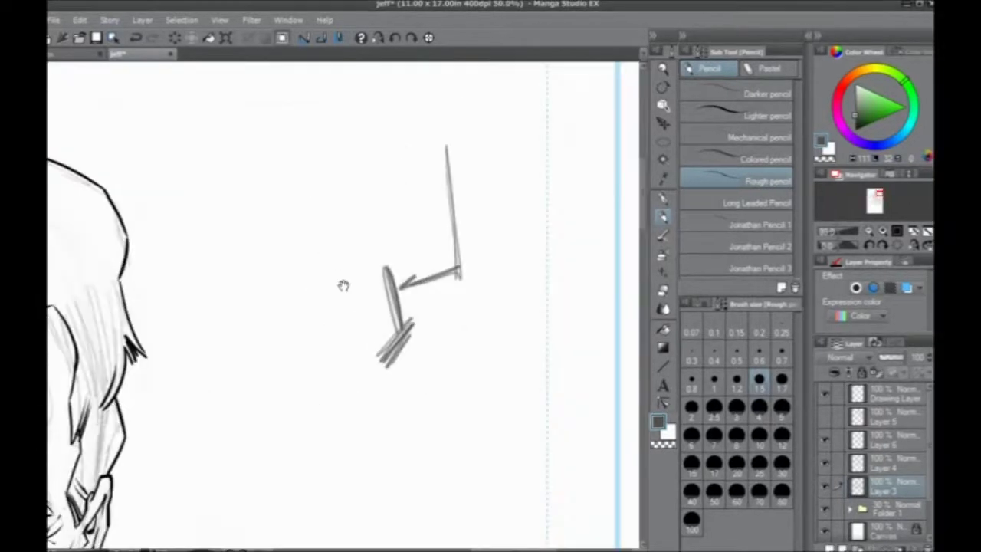
drag(344, 286, 421, 270)
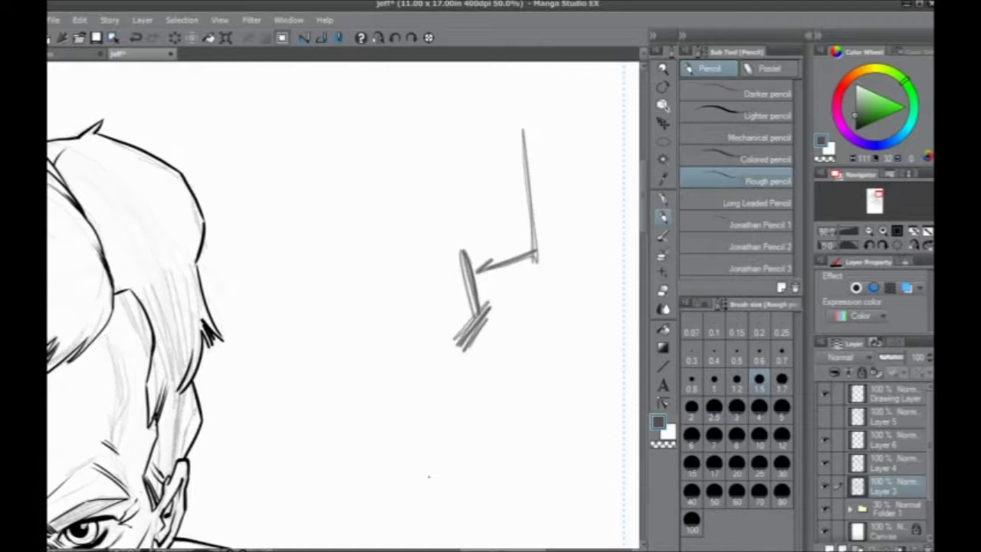
- Add short strokes, vertical hatching and small dots around the bent line
drag(465, 254, 422, 211)
drag(441, 218, 408, 198)
drag(458, 327, 424, 375)
drag(427, 337, 421, 374)
drag(415, 298, 415, 309)
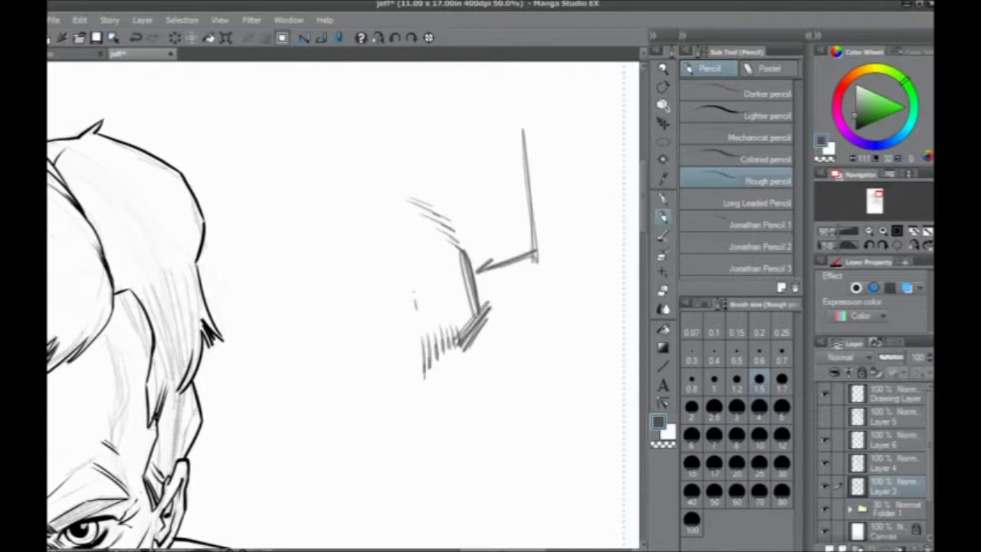
click(430, 296)
click(430, 317)
drag(414, 274, 366, 322)
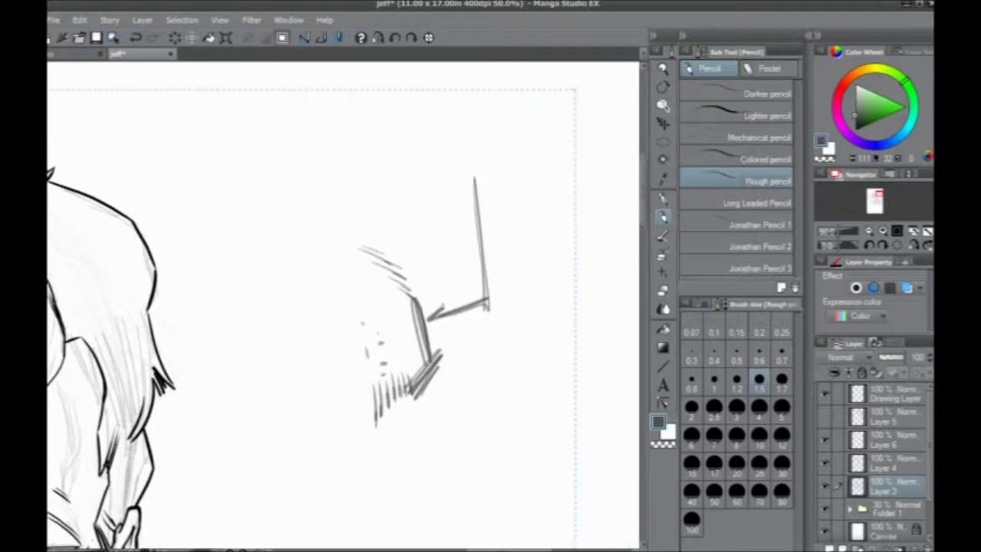
- Build up curved strokes, cross-hatching and a left-side arc beside the sketch
mouse_move(441, 280)
mouse_down()
mouse_move(442, 305)
mouse_move(443, 287)
mouse_up()
drag(434, 252, 445, 278)
mouse_move(463, 238)
mouse_down()
mouse_move(469, 308)
mouse_move(480, 299)
mouse_up()
drag(463, 214, 479, 305)
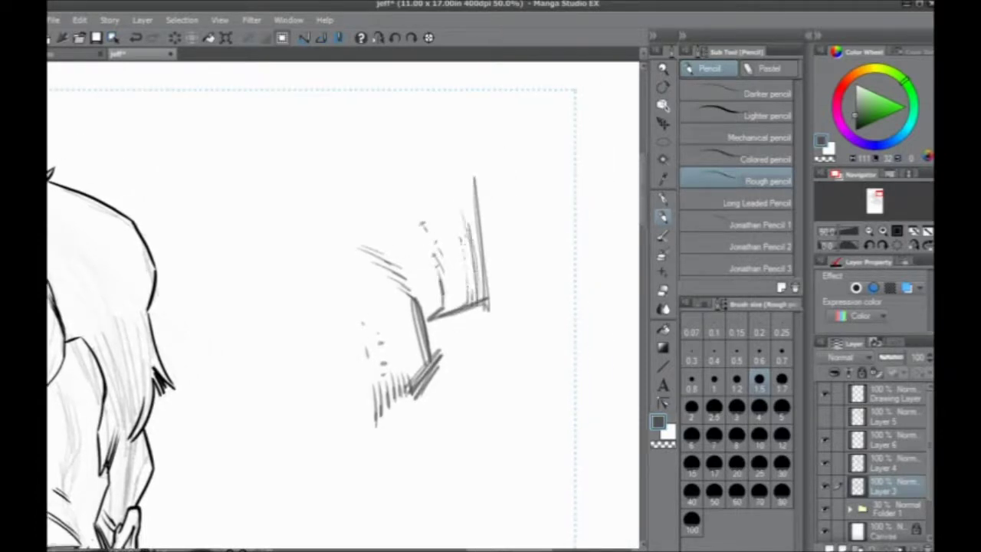
drag(431, 174, 476, 295)
mouse_move(427, 174)
mouse_down()
mouse_move(468, 304)
mouse_move(482, 258)
mouse_up()
drag(454, 243, 478, 240)
drag(452, 230, 470, 227)
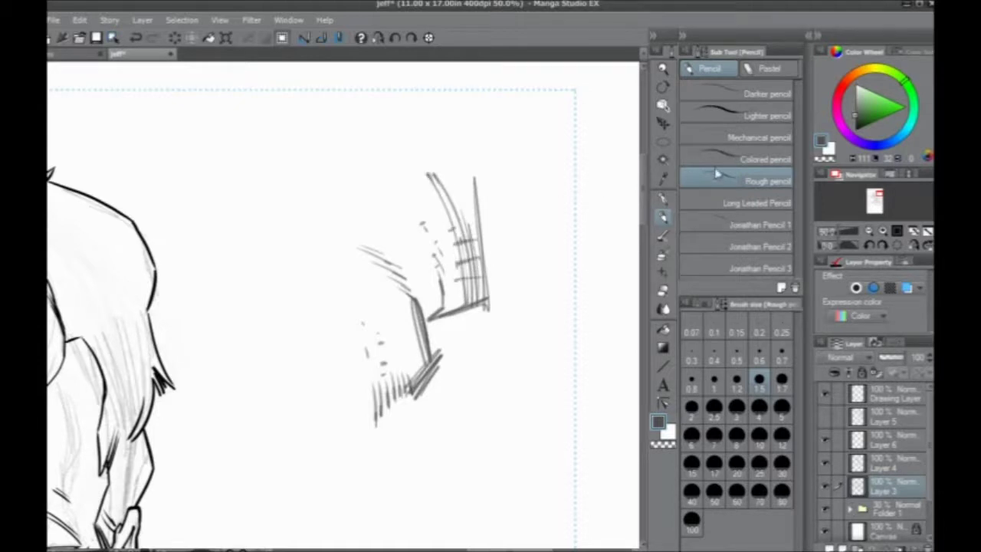
drag(393, 164, 389, 181)
drag(322, 164, 359, 228)
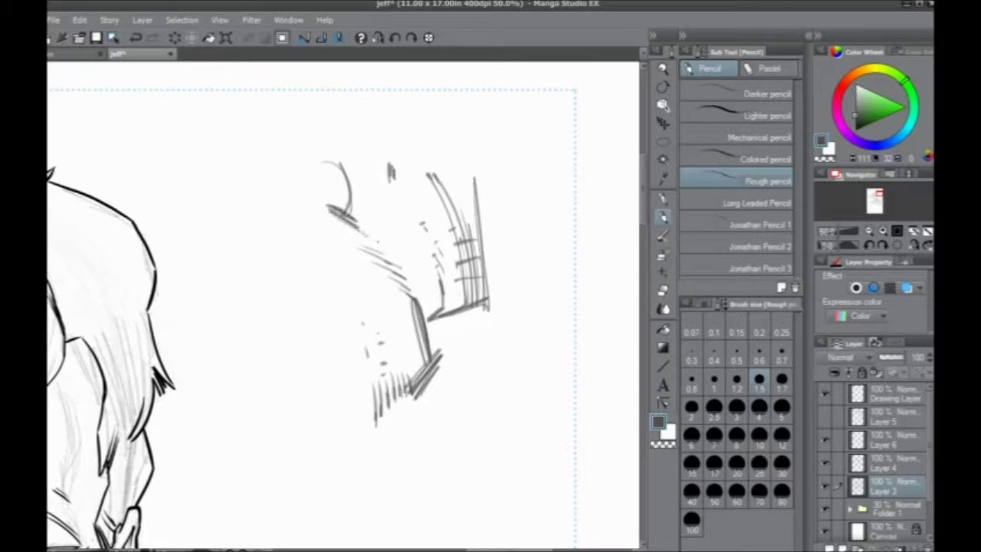
- Enlarge the pencil to size 6 and draw thick grey strokes forming a V
click(691, 433)
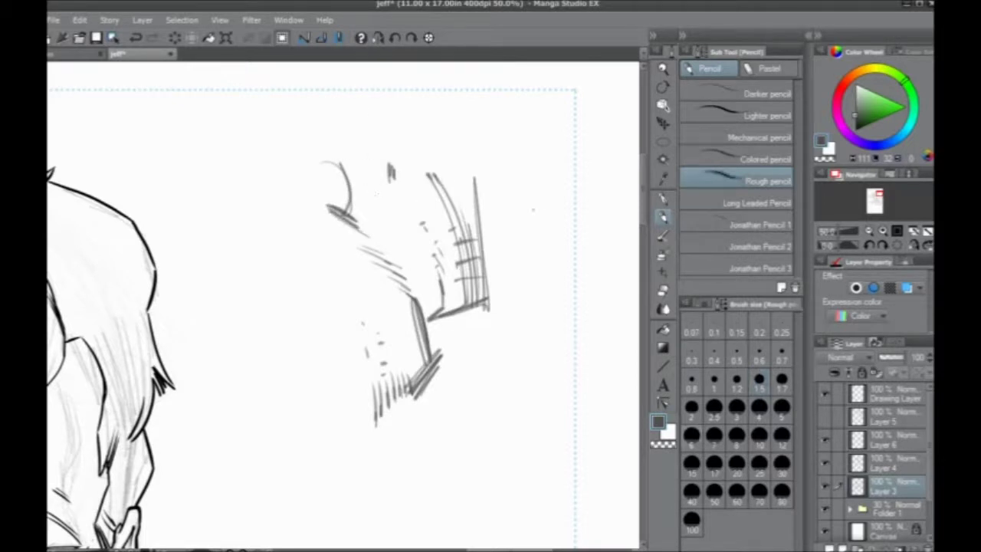
mouse_move(548, 178)
mouse_down()
mouse_move(553, 295)
mouse_move(501, 328)
mouse_up()
drag(507, 282, 496, 405)
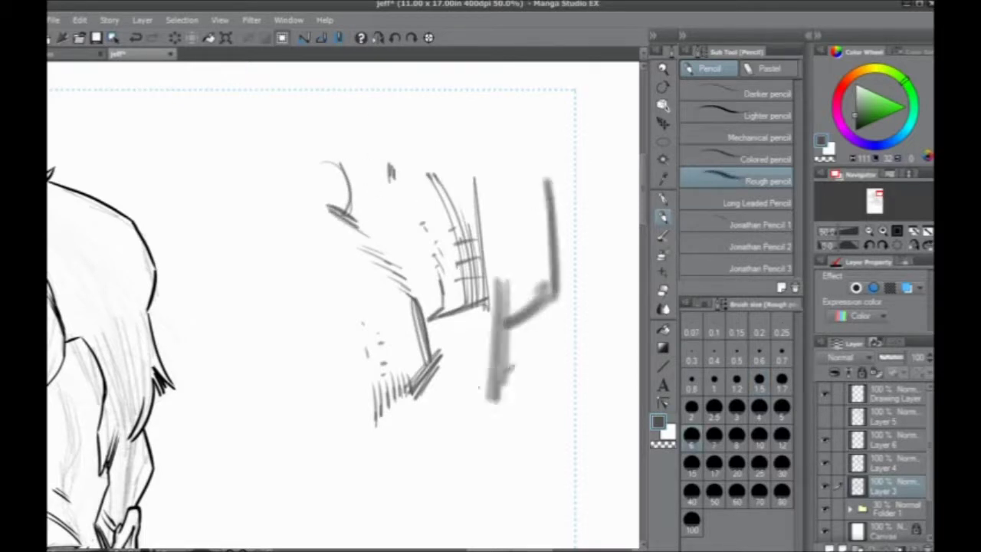
mouse_move(520, 371)
mouse_down()
mouse_move(463, 409)
mouse_move(451, 435)
mouse_up()
drag(395, 348, 469, 434)
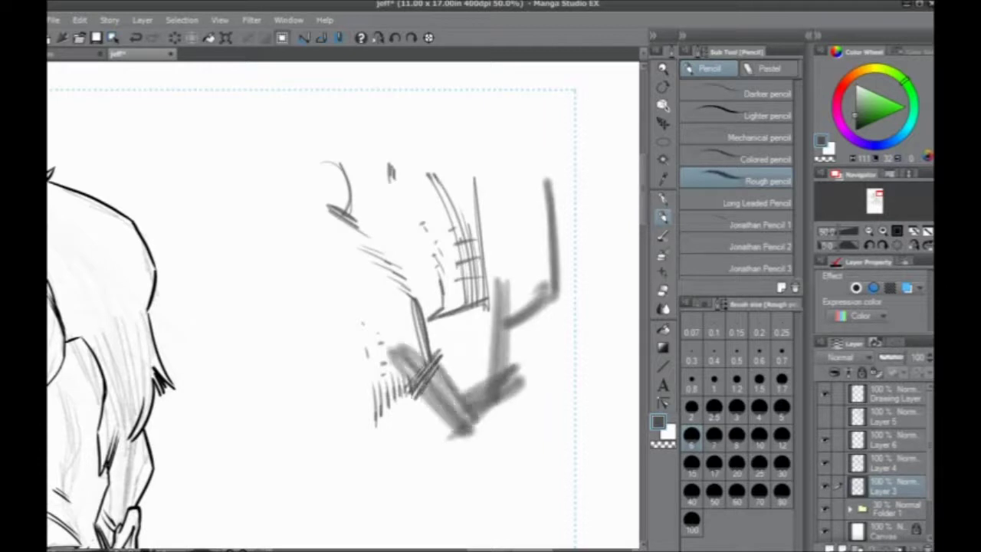
- Draw thin top strokes at size 1.2, then dark diagonal strokes at size 1.7
click(736, 379)
drag(418, 109, 446, 181)
click(782, 379)
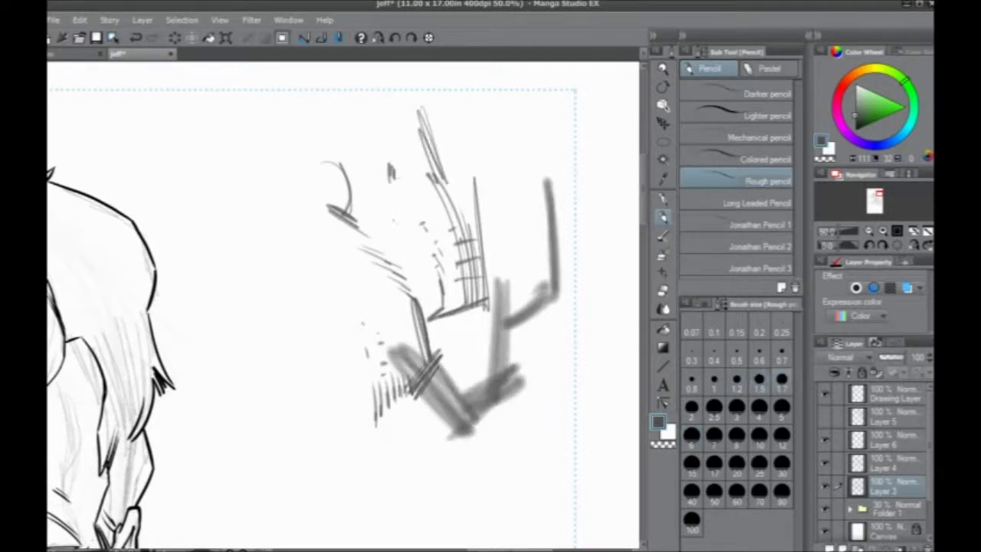
drag(388, 213, 406, 268)
drag(365, 230, 414, 281)
drag(337, 244, 386, 301)
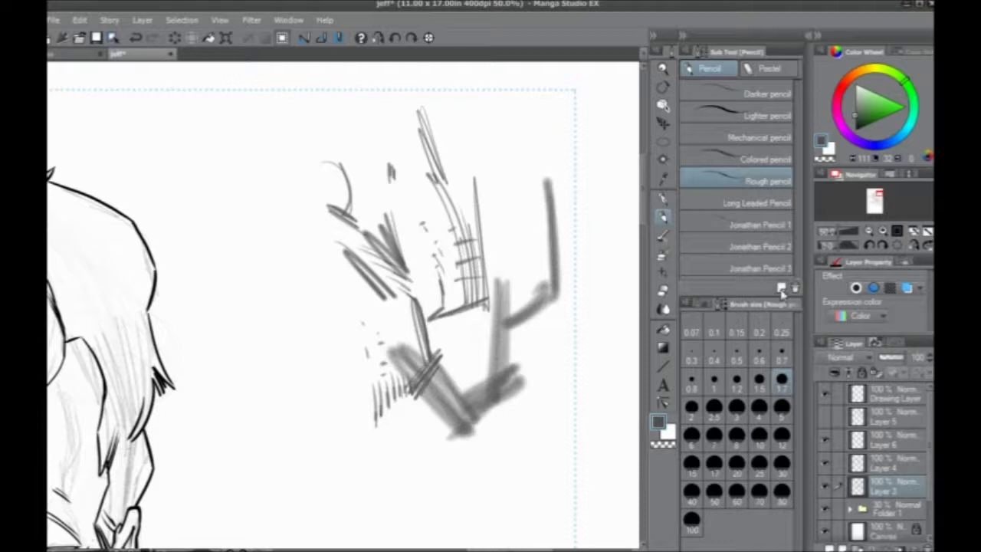
- Duplicate the Rough pencil sub tool as Rough pencil 2
click(781, 288)
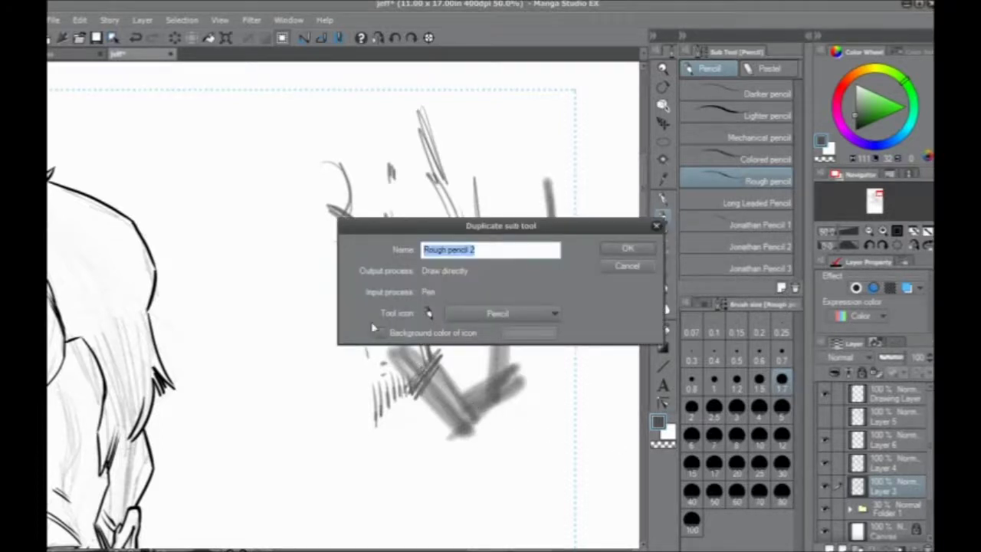
click(620, 253)
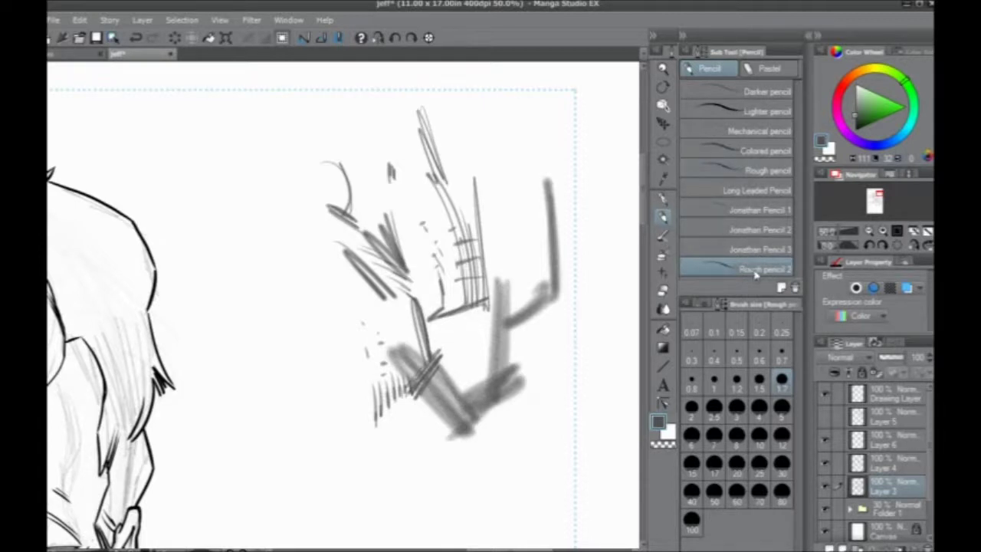
key(r)
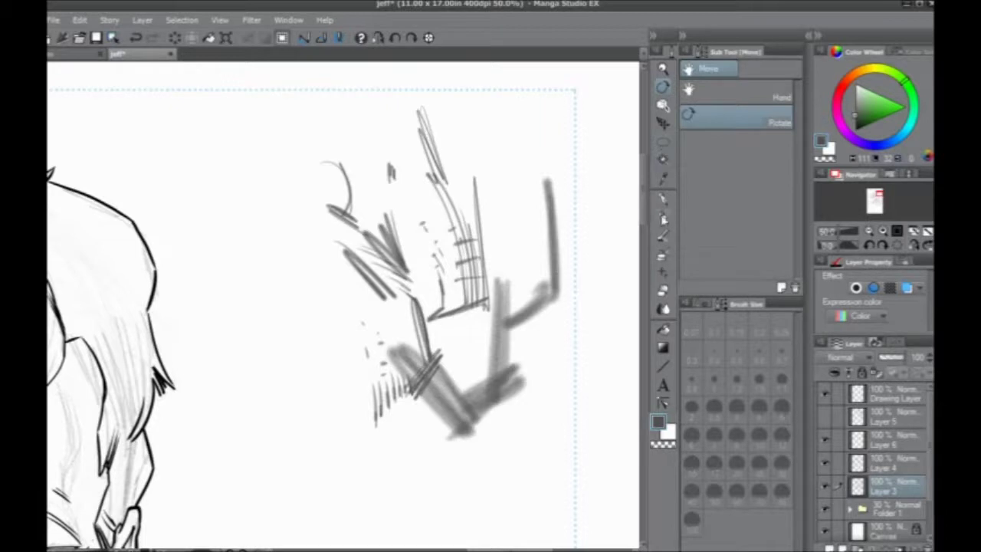
click(664, 217)
- Inspect the new sub tool's settings and the pencil group settings without changes
click(686, 54)
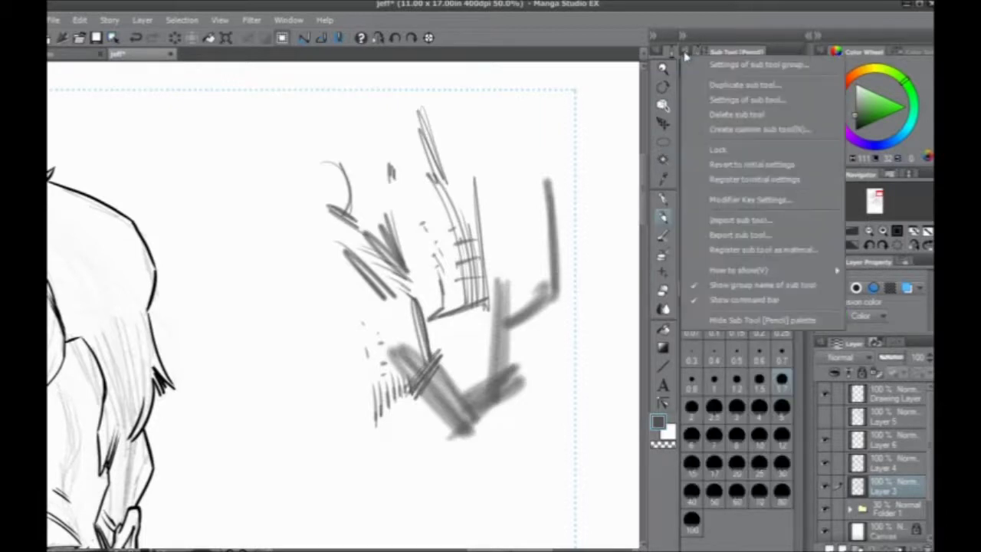
click(710, 100)
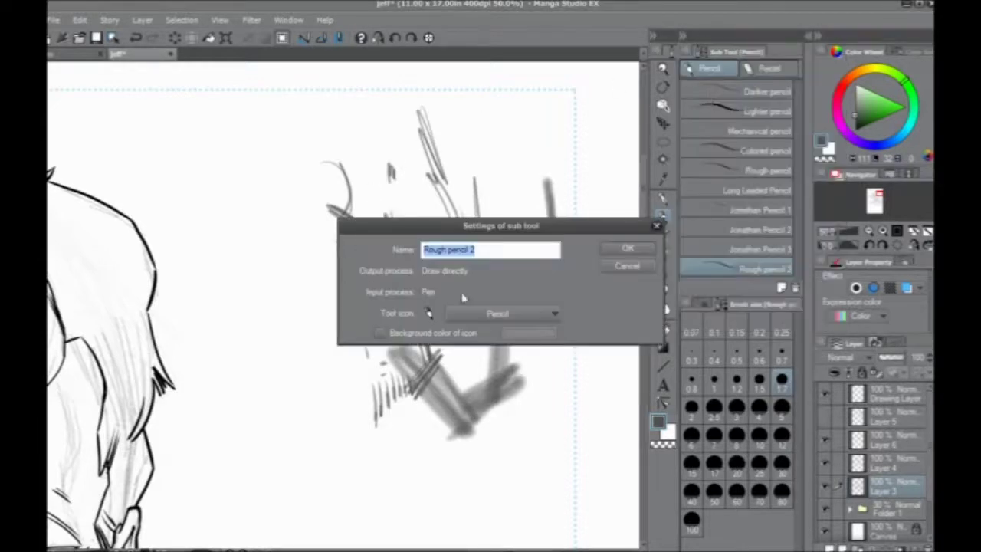
click(629, 269)
click(690, 56)
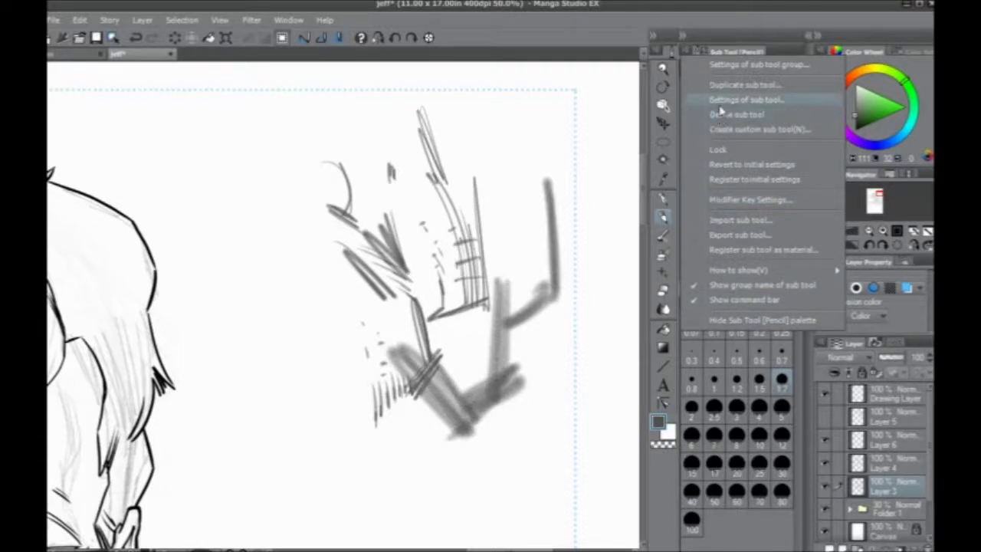
click(759, 64)
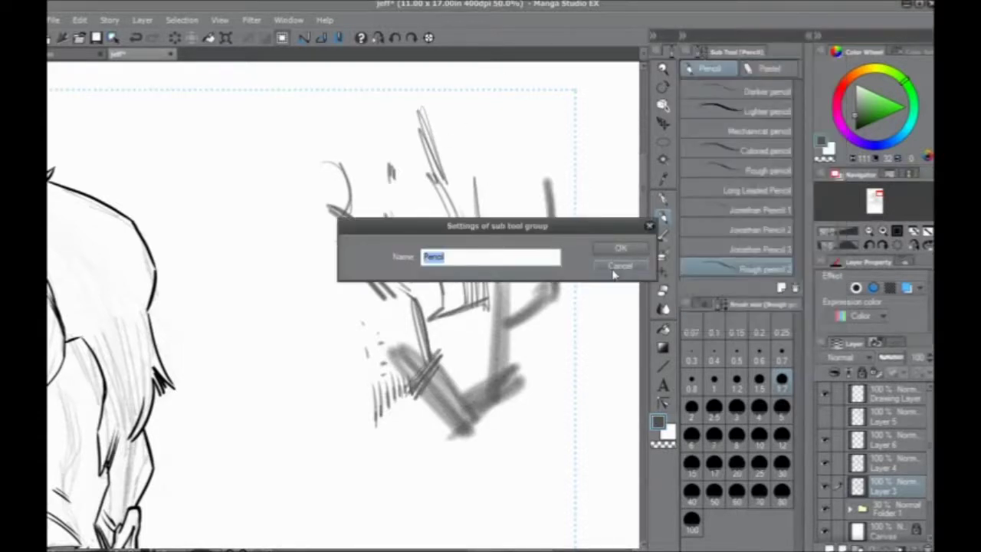
click(614, 273)
- Show Rough pencil 2's Tool property palette, leaving palettes and initial settings untouched
click(696, 305)
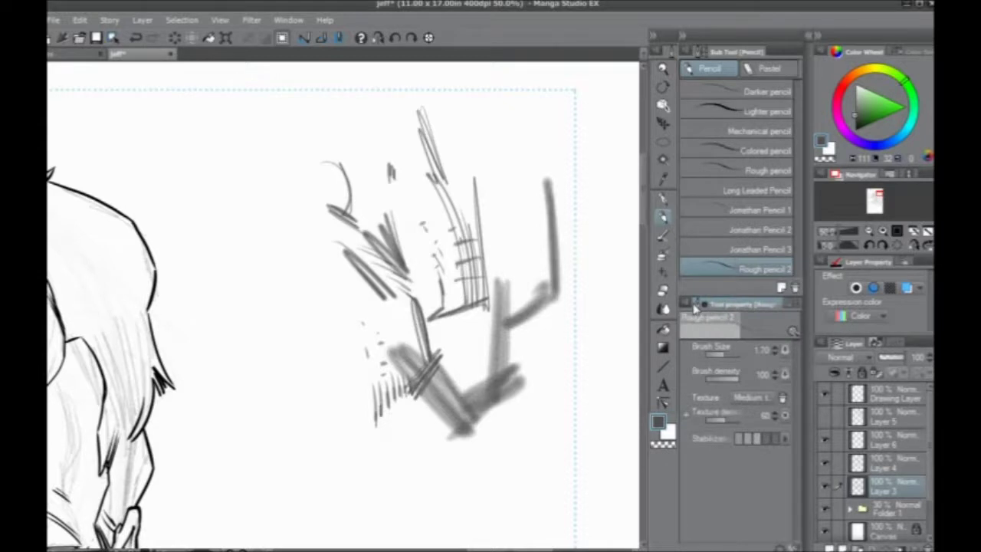
click(721, 304)
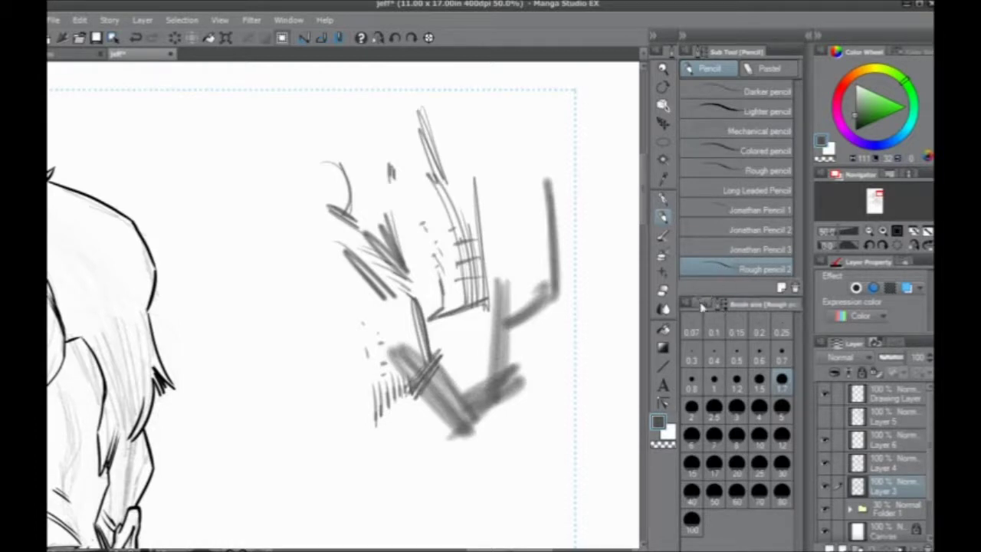
click(710, 305)
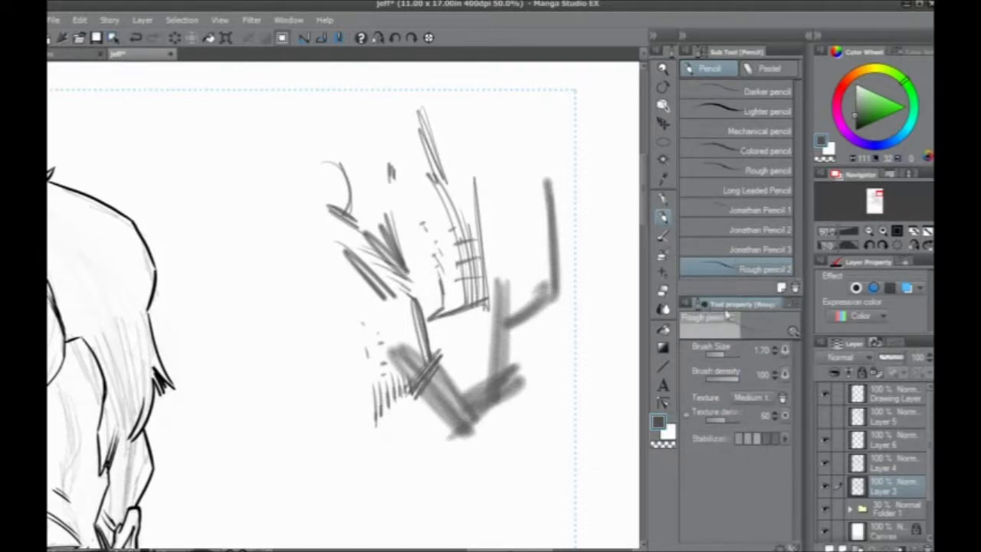
click(288, 20)
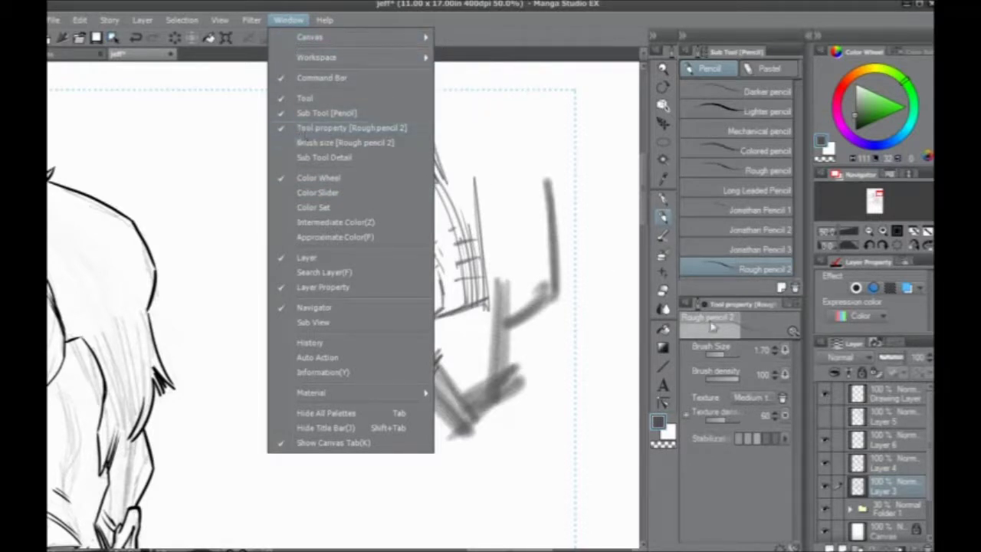
click(742, 337)
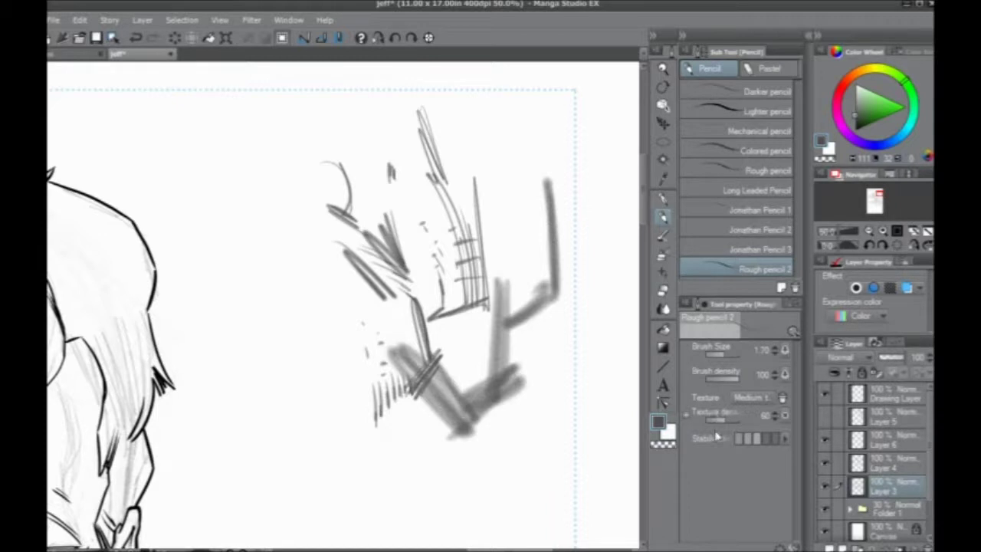
click(781, 545)
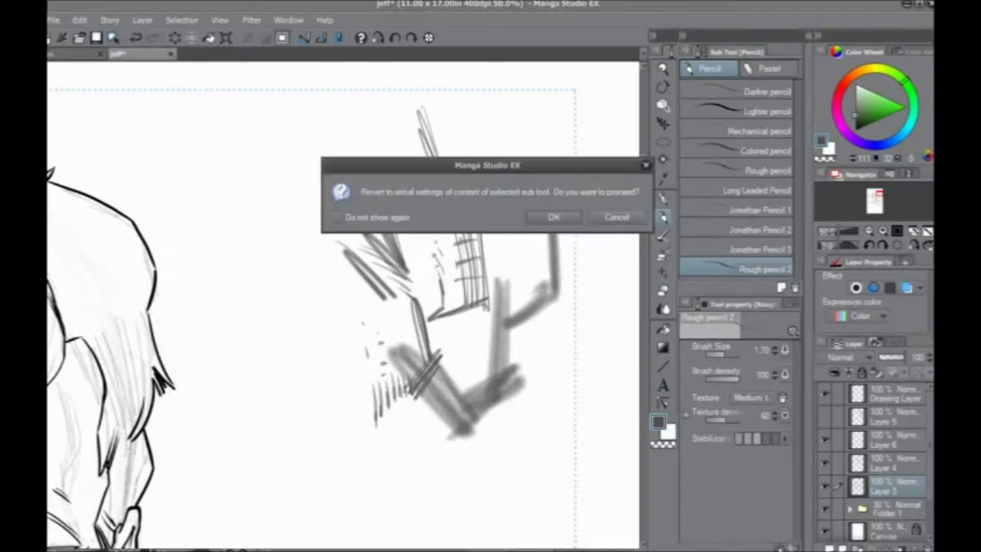
click(616, 216)
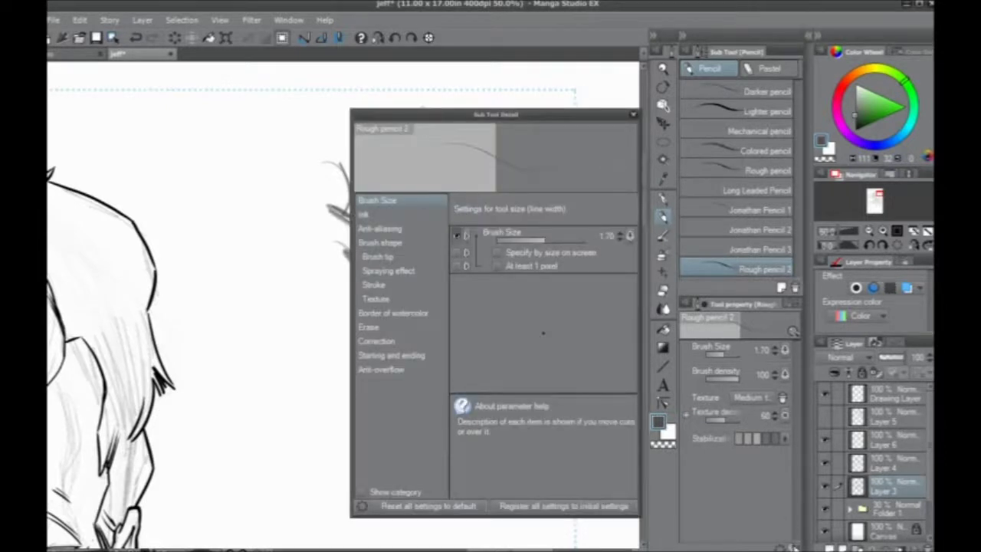
- Move the Sub Tool Detail window aside, test dark and light hatching, and view Ink settings
drag(451, 116, 399, 116)
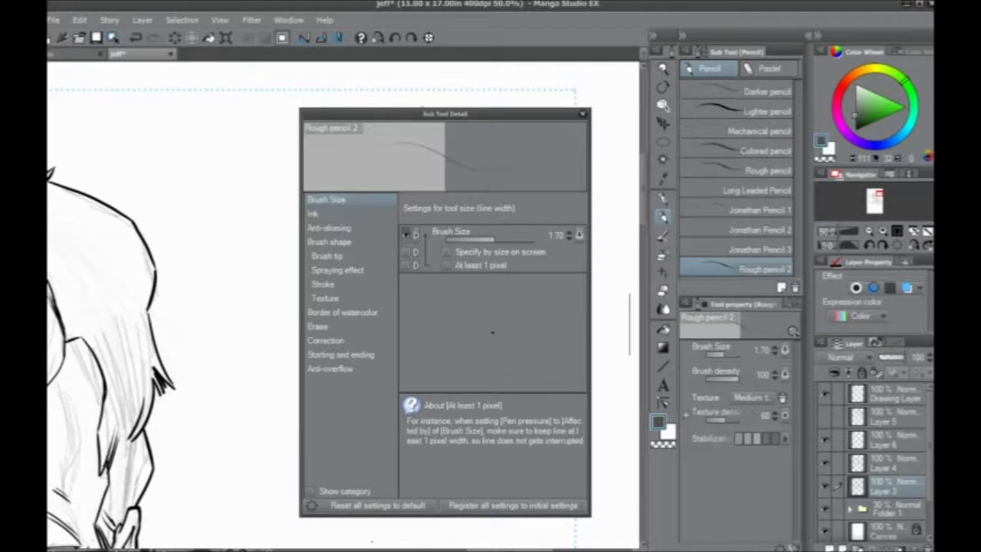
drag(478, 117, 289, 119)
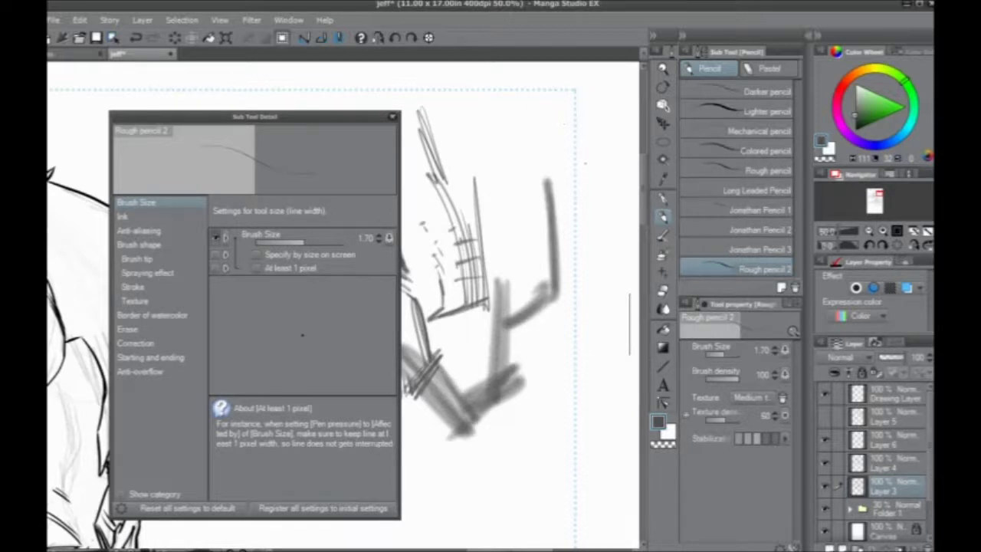
mouse_move(585, 162)
mouse_down()
mouse_move(520, 92)
mouse_move(581, 161)
mouse_up()
mouse_move(531, 106)
mouse_down()
mouse_move(579, 160)
mouse_move(564, 152)
mouse_up()
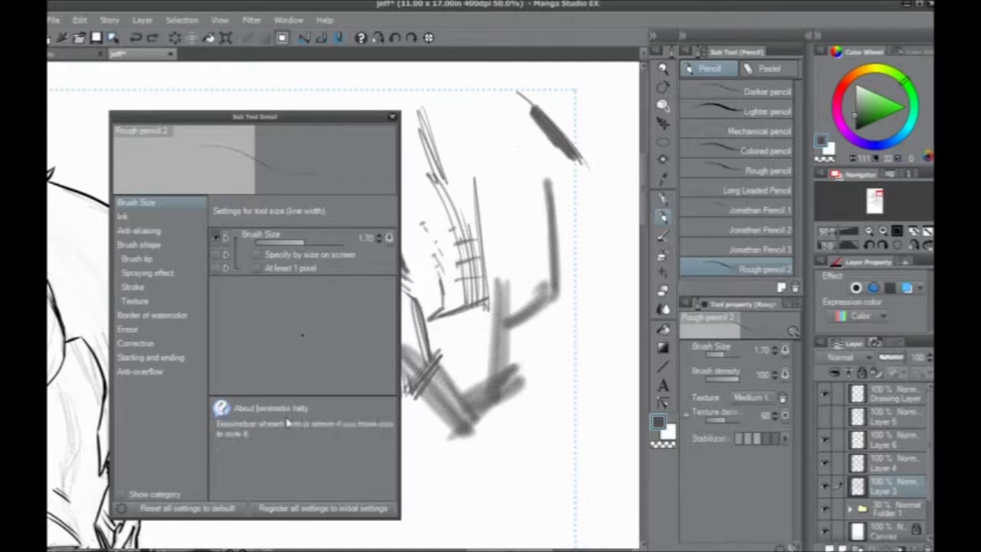
mouse_move(504, 157)
mouse_down()
mouse_move(541, 183)
mouse_move(556, 216)
mouse_up()
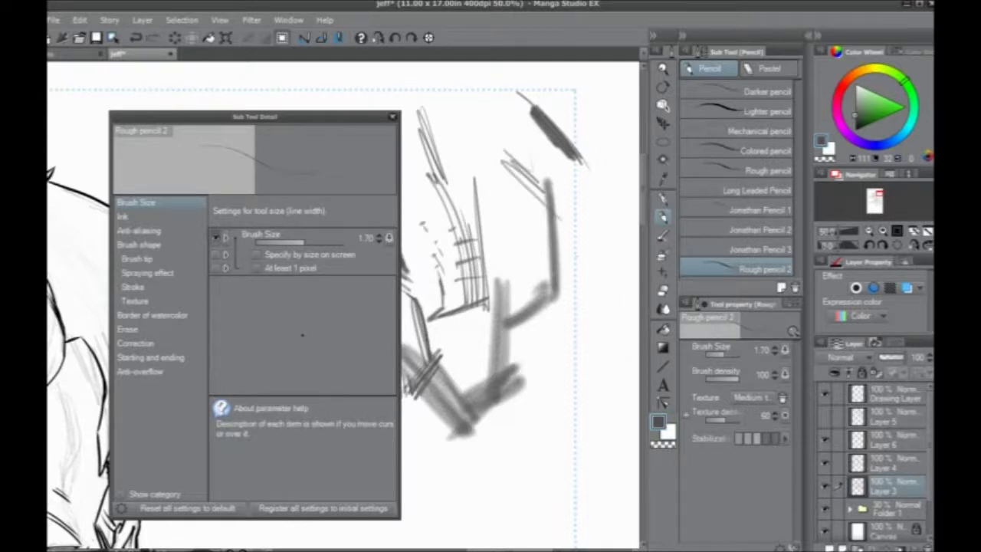
mouse_move(537, 172)
mouse_down()
mouse_move(546, 213)
mouse_move(521, 222)
mouse_up()
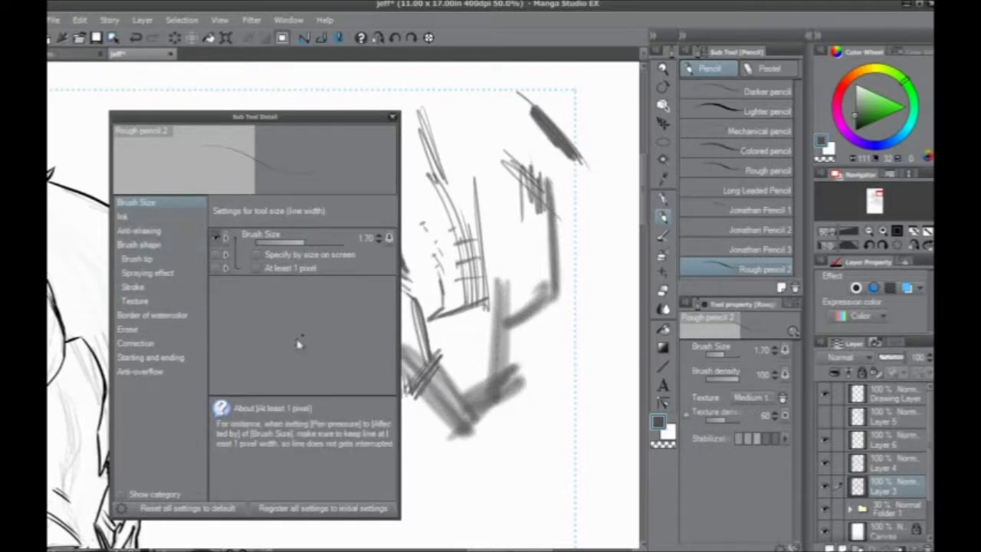
click(125, 218)
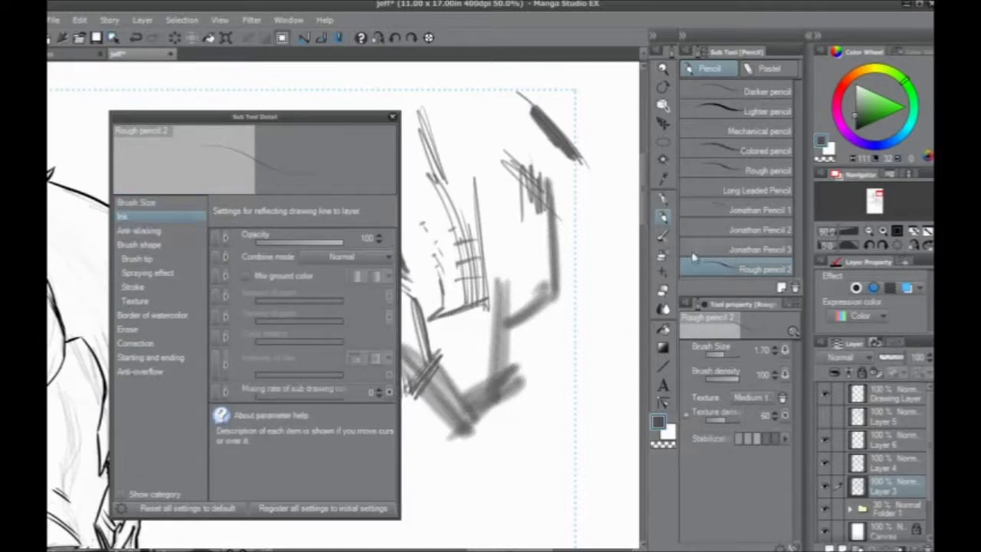
- Switch to Jonathan Pencil 3 and draw a cross-hatched test patch
click(708, 251)
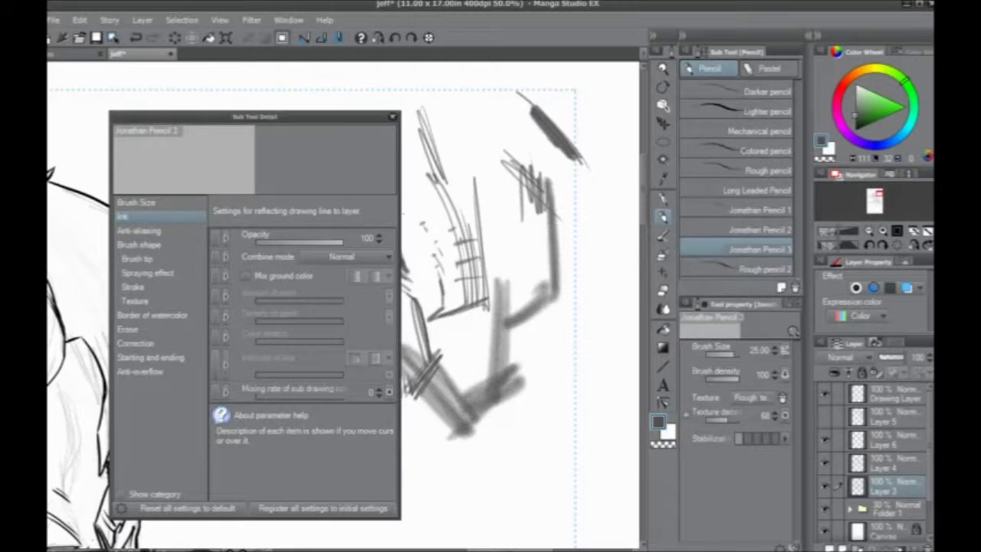
click(392, 117)
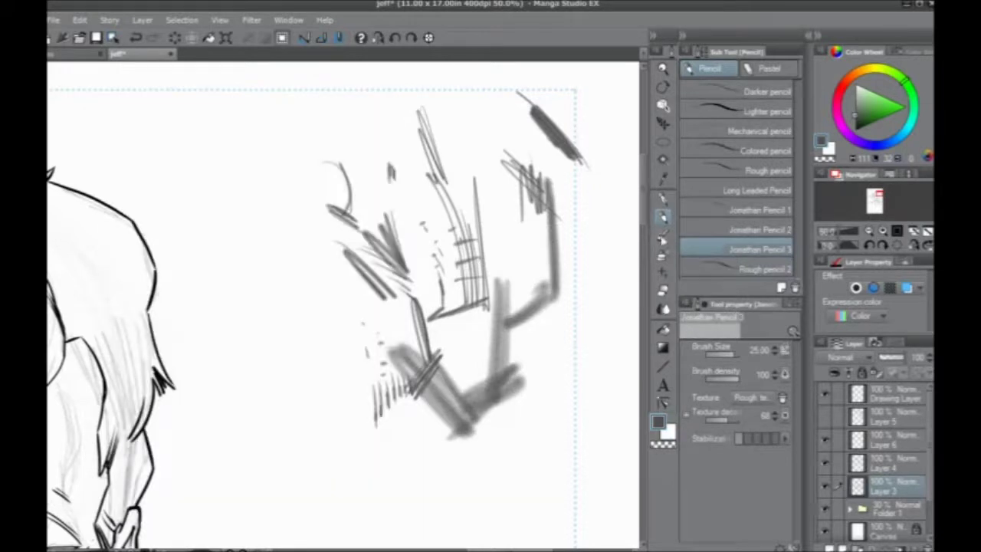
click(785, 541)
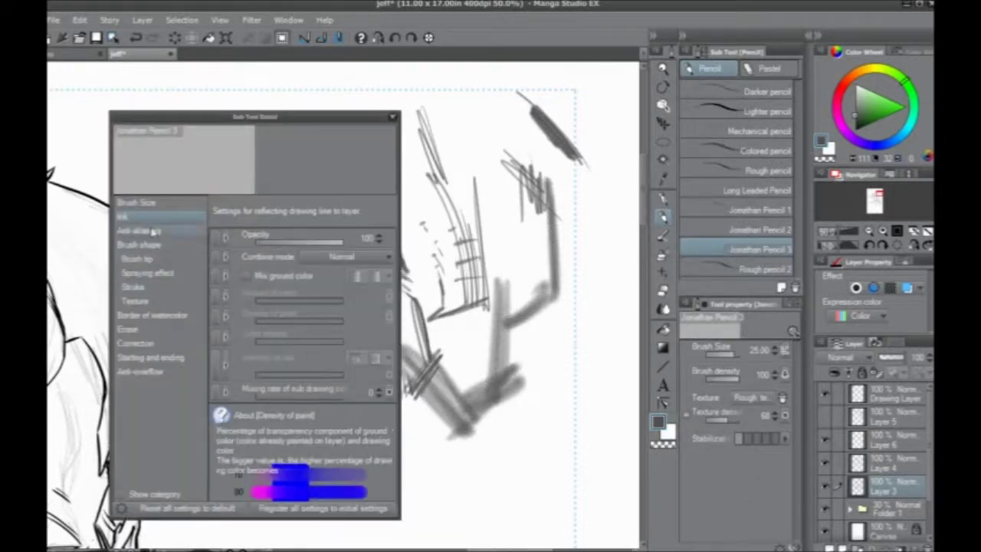
mouse_move(557, 366)
mouse_down()
mouse_move(566, 433)
mouse_move(530, 444)
mouse_move(506, 499)
mouse_move(483, 510)
mouse_up()
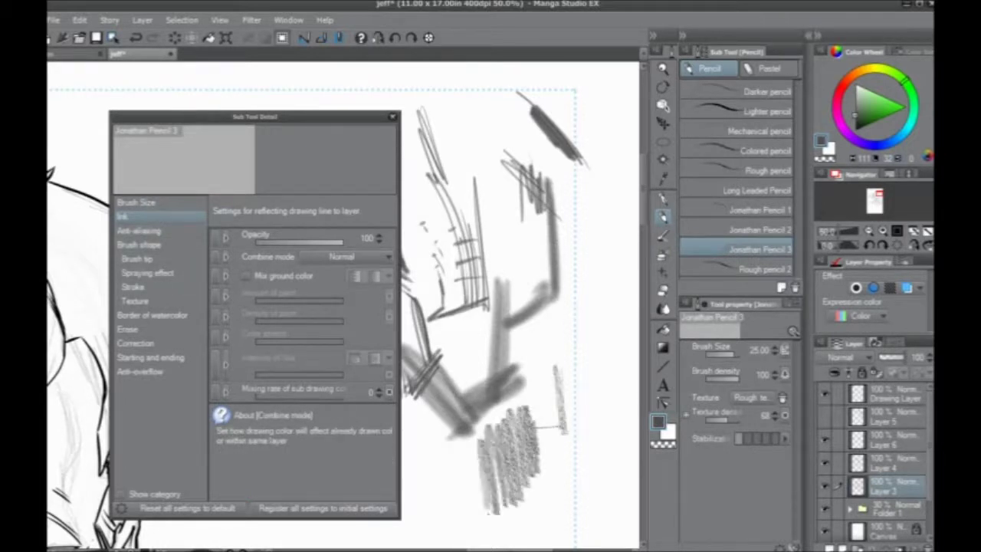
drag(491, 448, 466, 512)
mouse_move(532, 463)
mouse_down()
mouse_move(457, 483)
mouse_move(521, 479)
mouse_up()
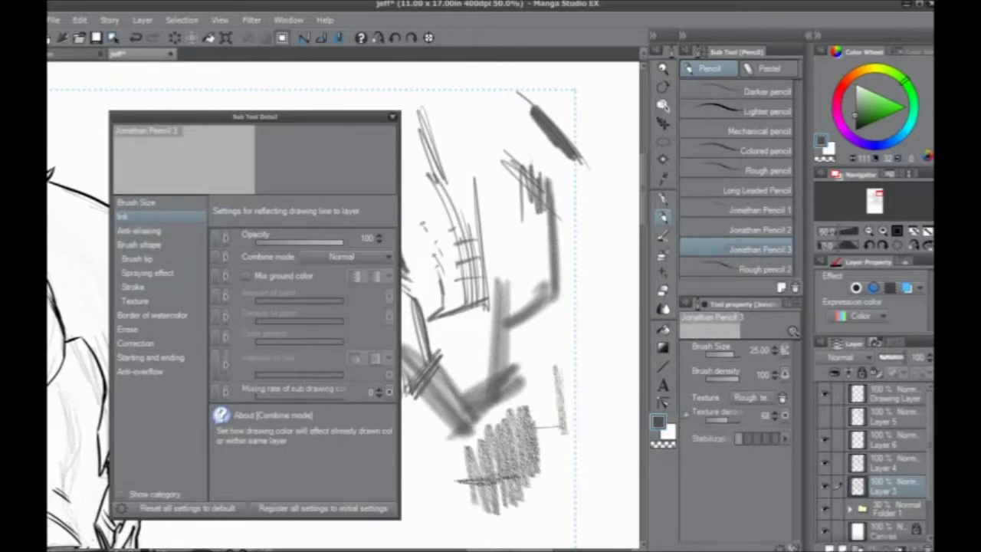
- Hatch a second patch beside it and review the Texture and Brush Size settings
drag(567, 361, 575, 451)
mouse_move(571, 330)
mouse_down()
mouse_move(586, 445)
mouse_move(601, 445)
mouse_up()
drag(589, 369, 580, 434)
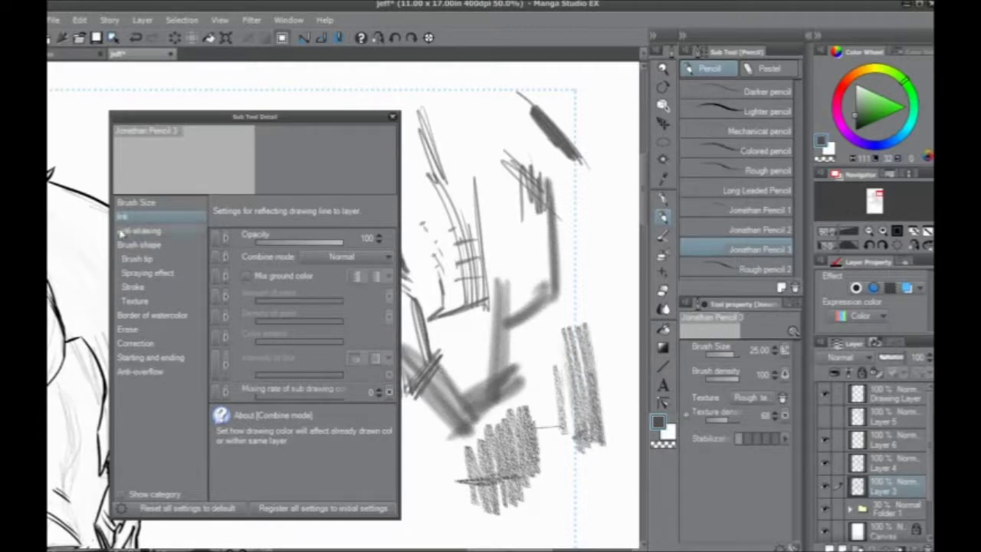
click(134, 302)
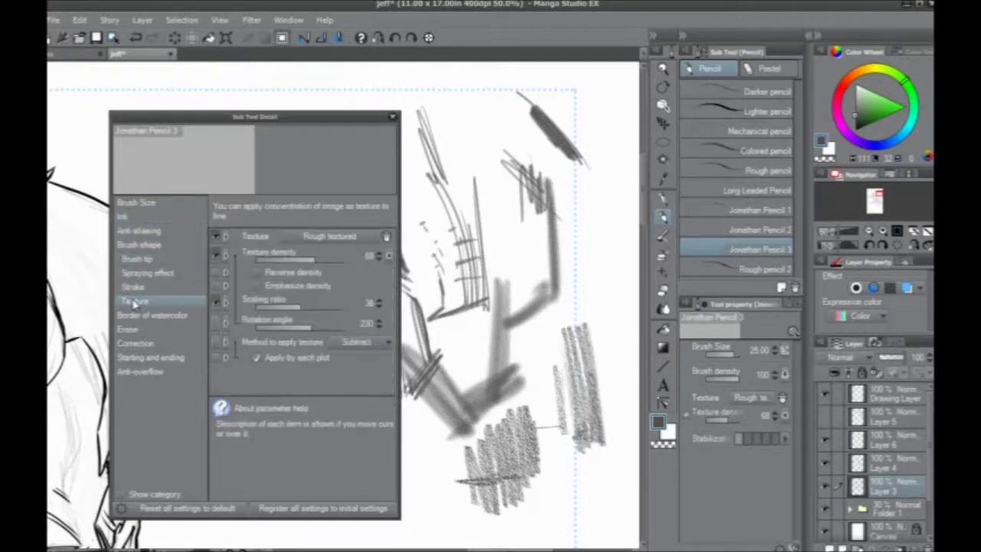
click(136, 204)
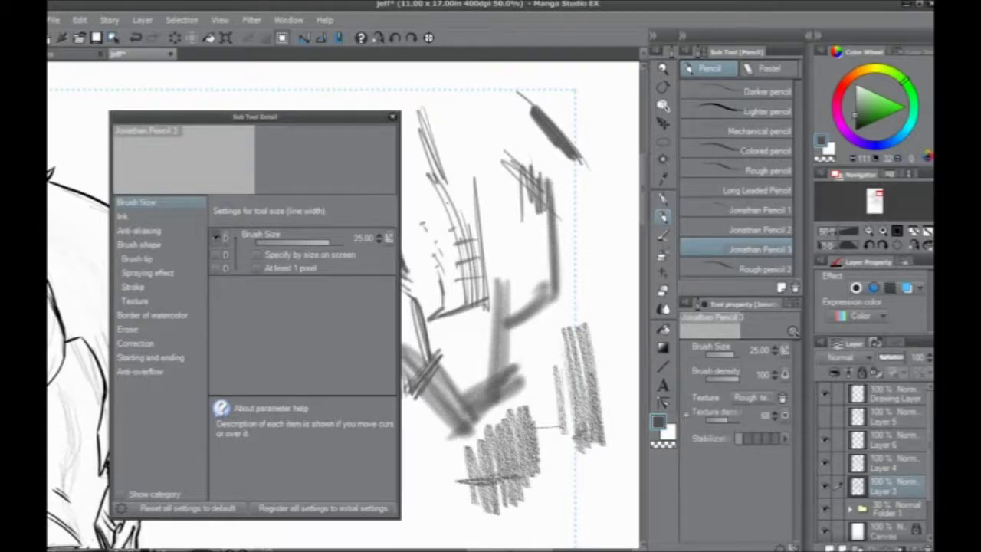
- Close and reopen the Sub Tool Detail panel for Jonathan Pencil 3
click(252, 20)
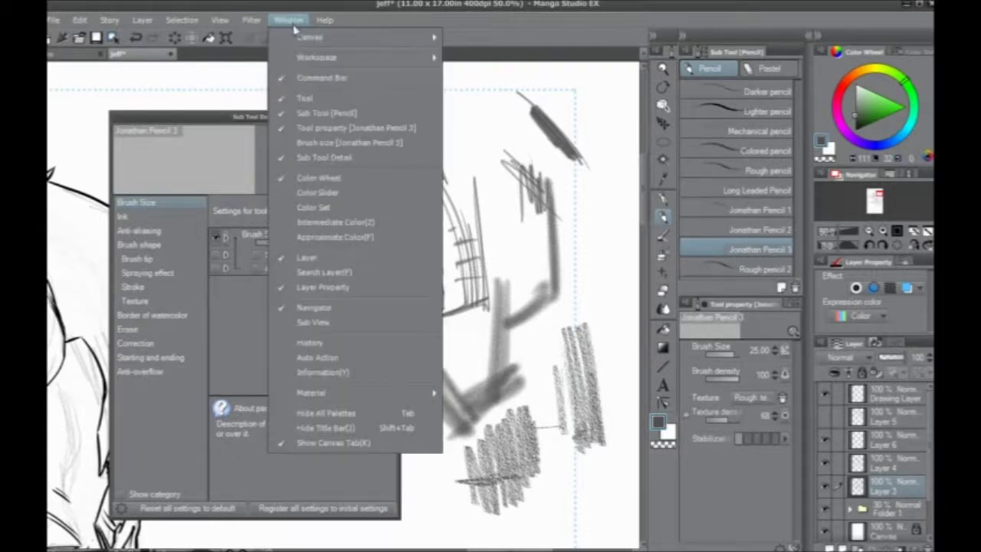
click(223, 120)
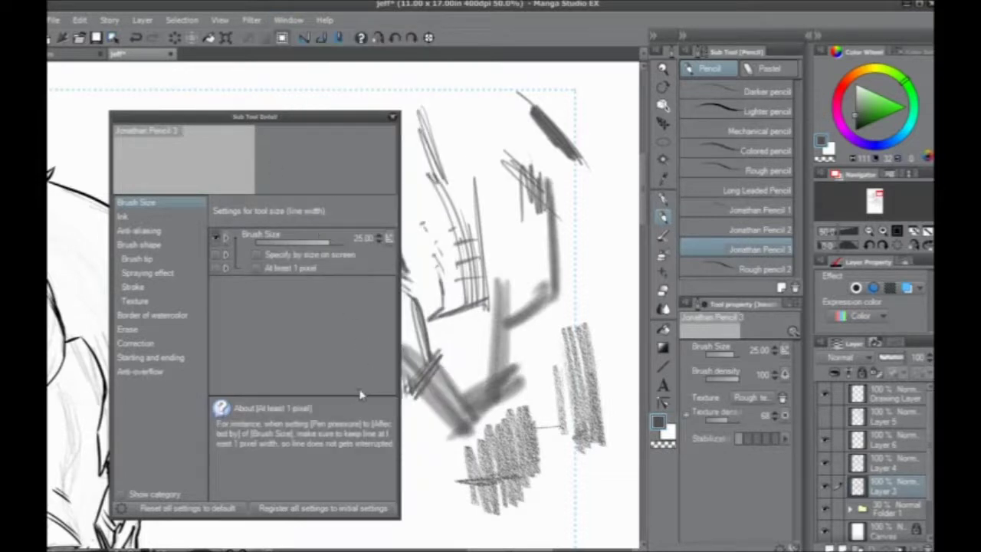
click(393, 119)
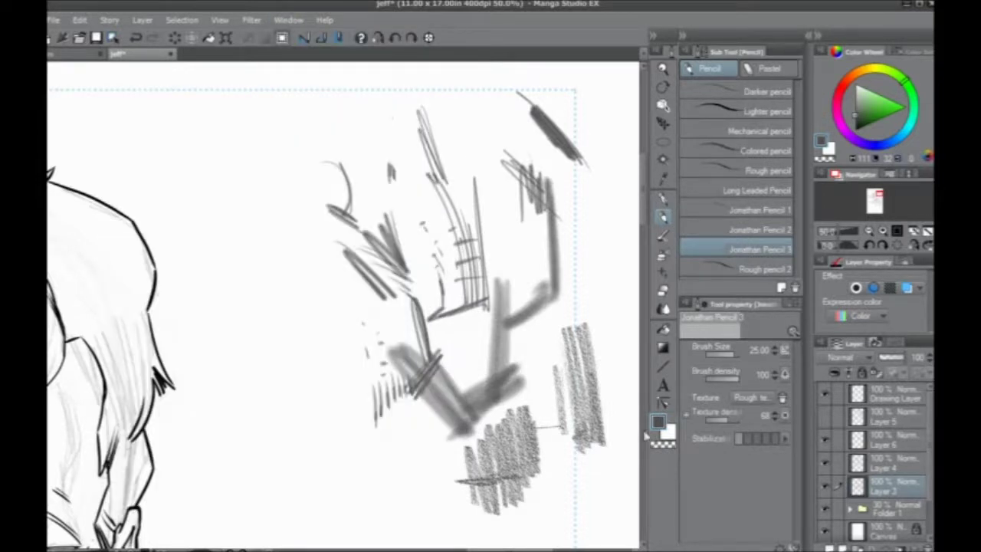
click(288, 20)
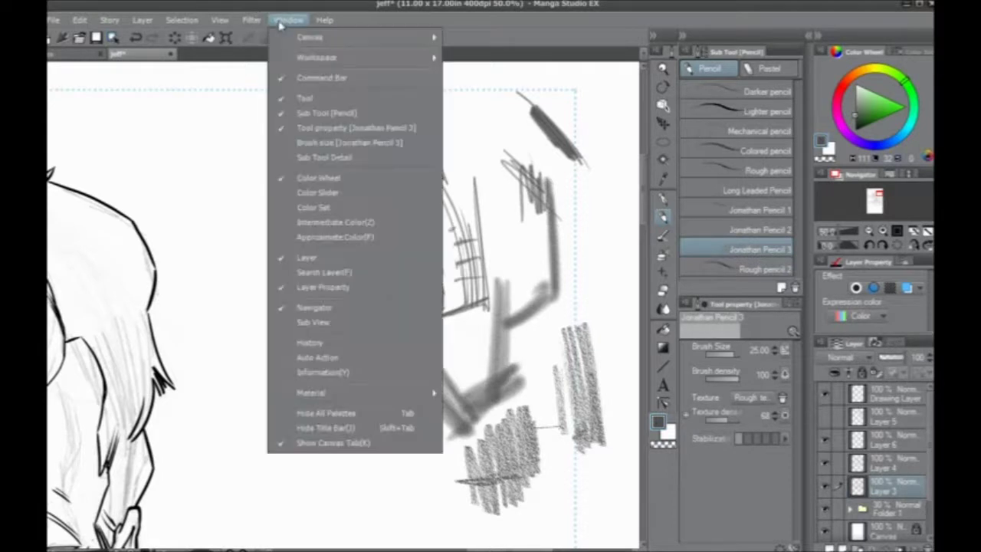
click(304, 158)
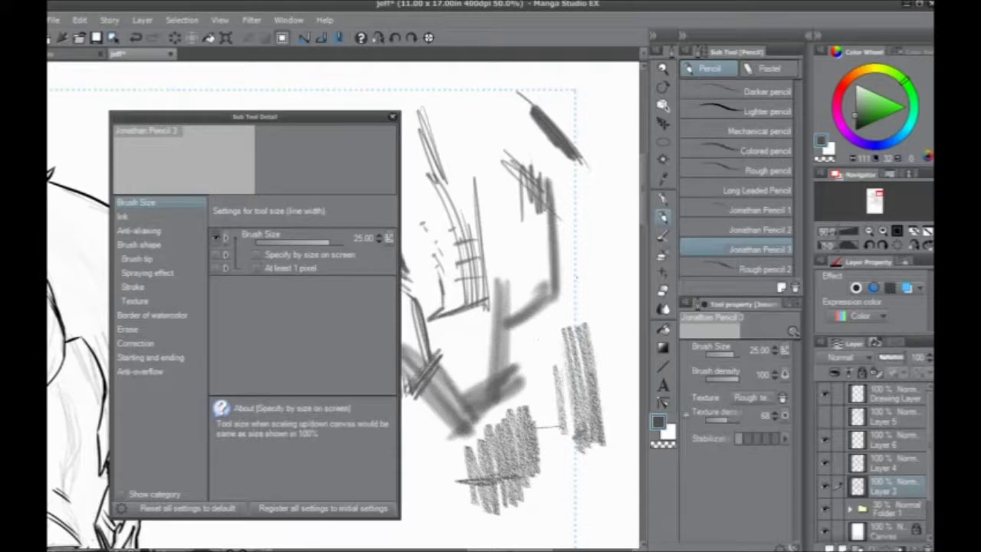
- Draw test hatching right of the sketch, then show the pencil's Ink settings
drag(566, 241, 603, 345)
drag(592, 299, 607, 383)
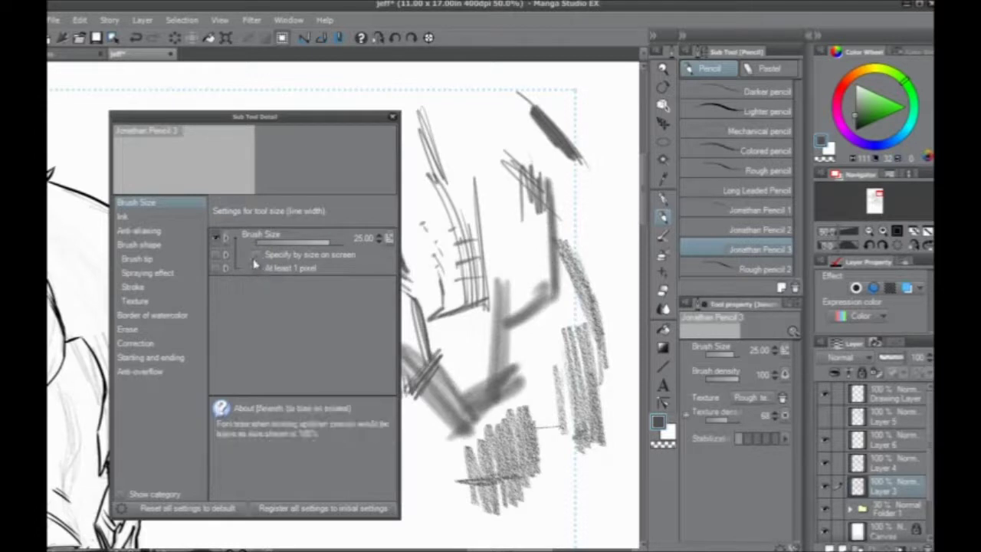
click(127, 218)
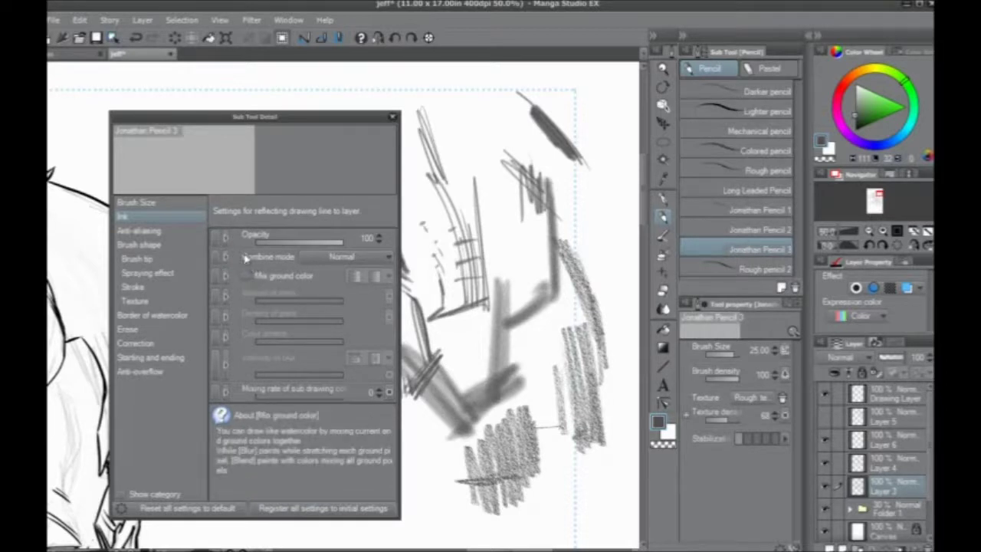
- Review anti-aliasing and brush shape presets, ending on Brush tip: Circle, thickness 15, density 100
click(136, 233)
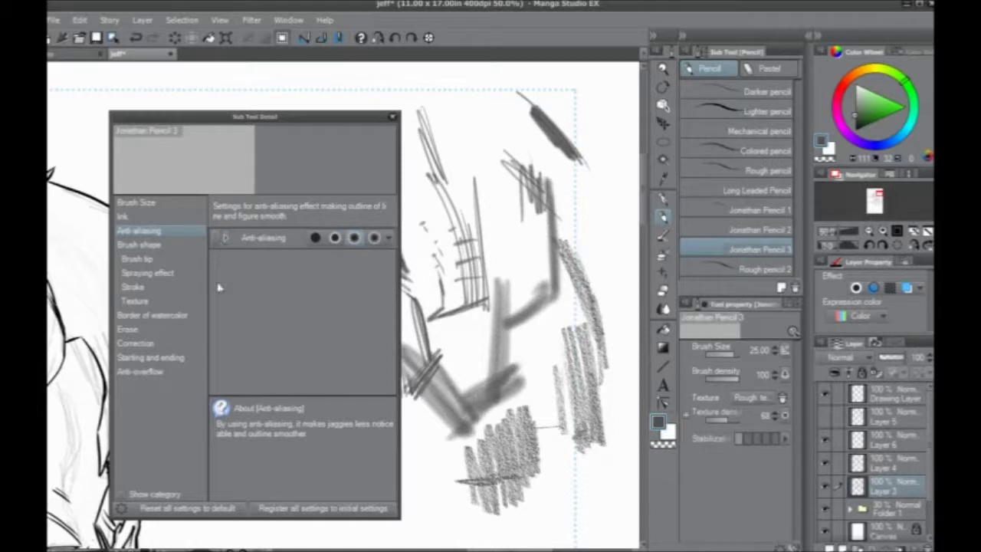
click(139, 245)
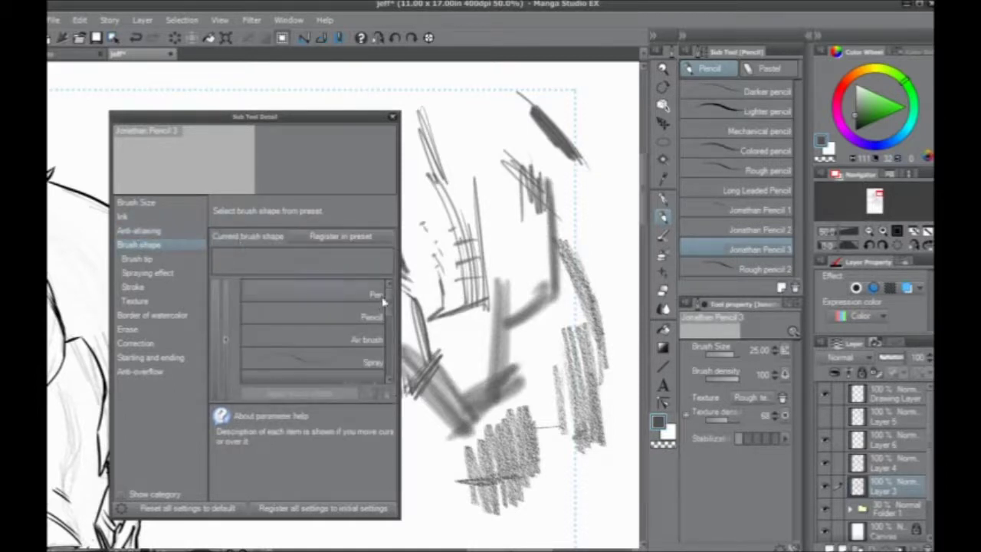
scroll(383, 352, down, 2)
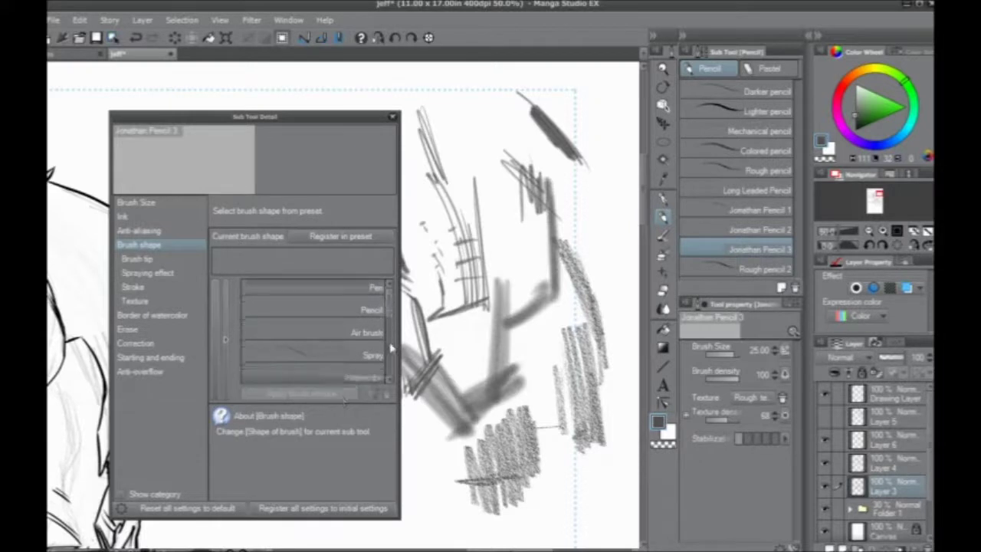
scroll(384, 351, down, 1)
scroll(387, 349, down, 2)
scroll(385, 349, down, 1)
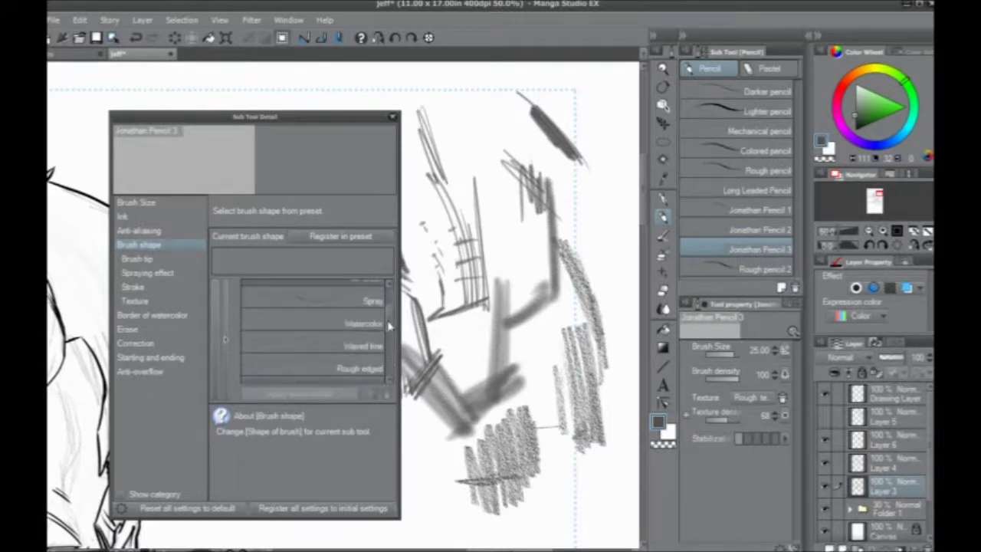
scroll(388, 337, down, 1)
scroll(387, 368, down, 2)
scroll(386, 368, up, 10)
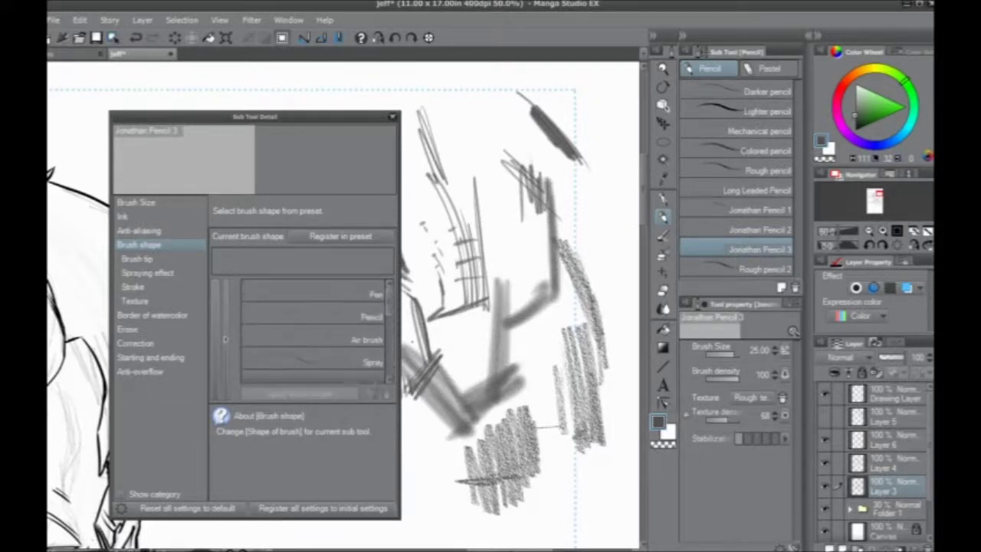
click(137, 261)
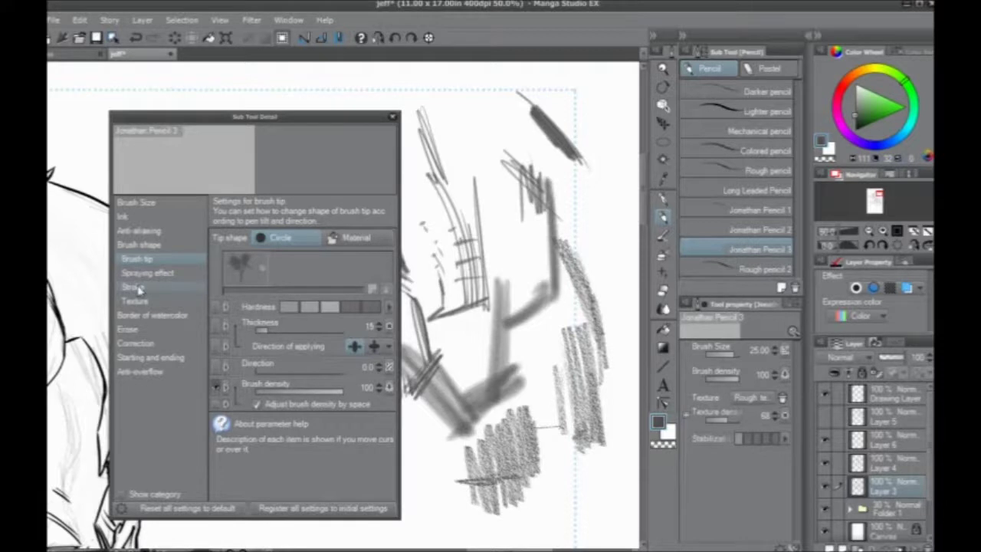
click(130, 274)
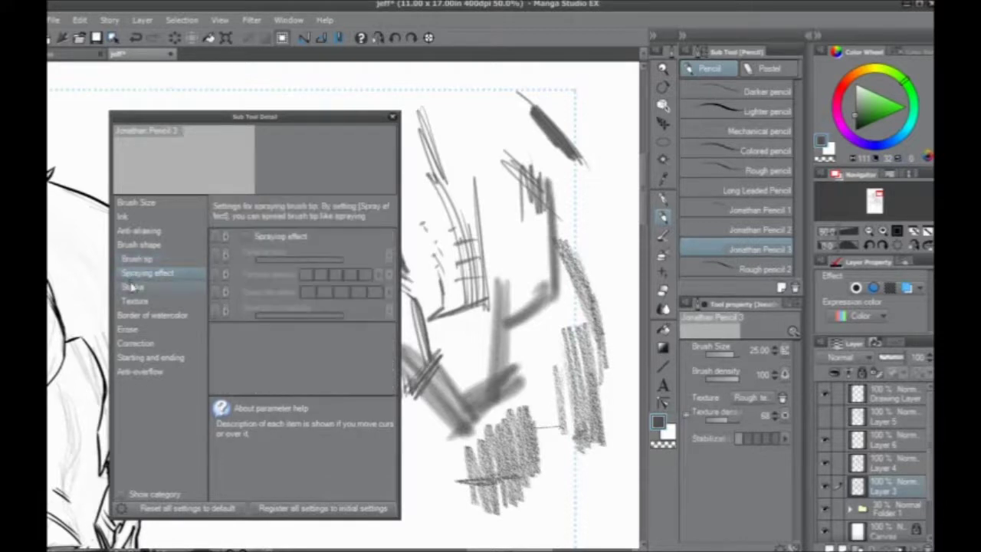
click(131, 287)
click(137, 305)
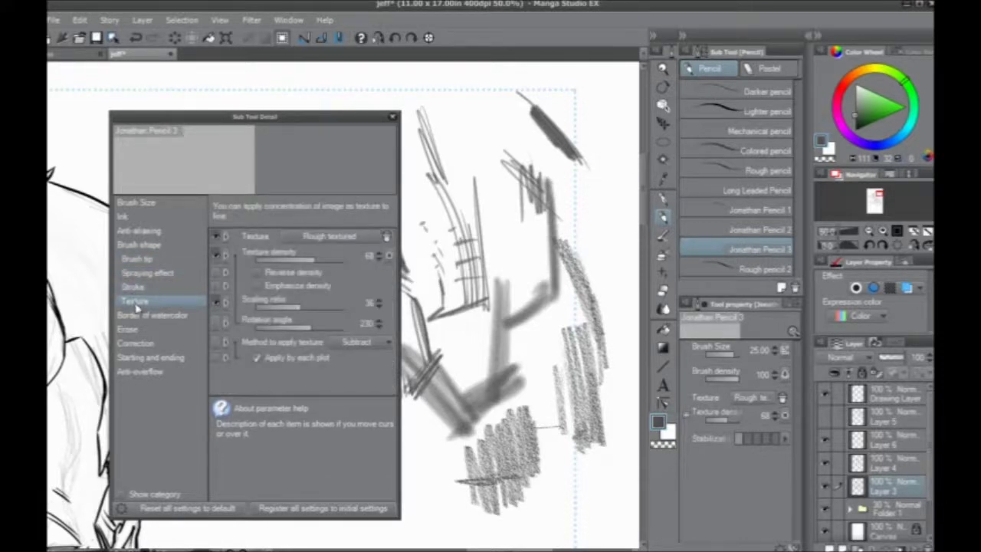
click(134, 261)
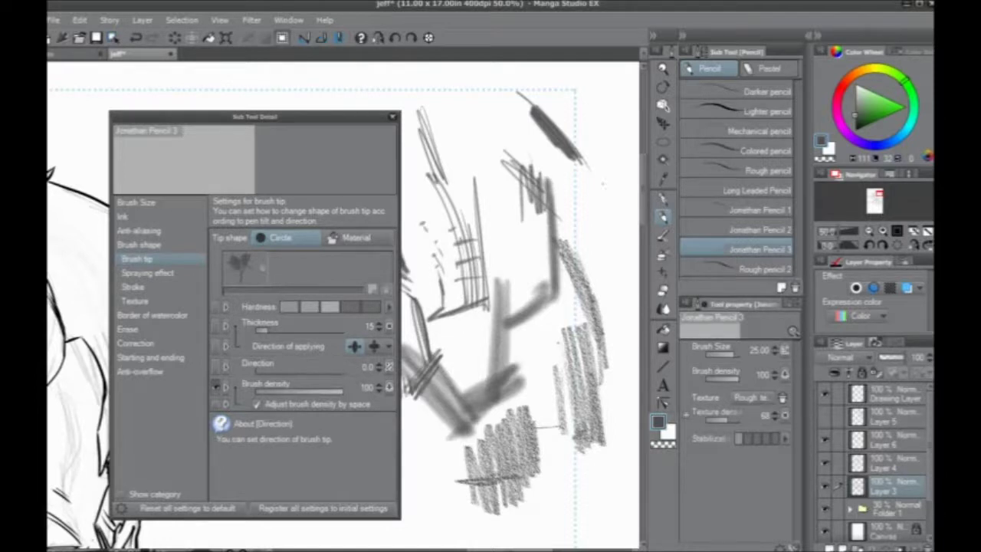
- Enable thickness Direction of applying and draw dense vertical and horizontal test hatching
click(354, 346)
mouse_move(617, 213)
mouse_down()
mouse_move(560, 211)
mouse_move(613, 204)
mouse_up()
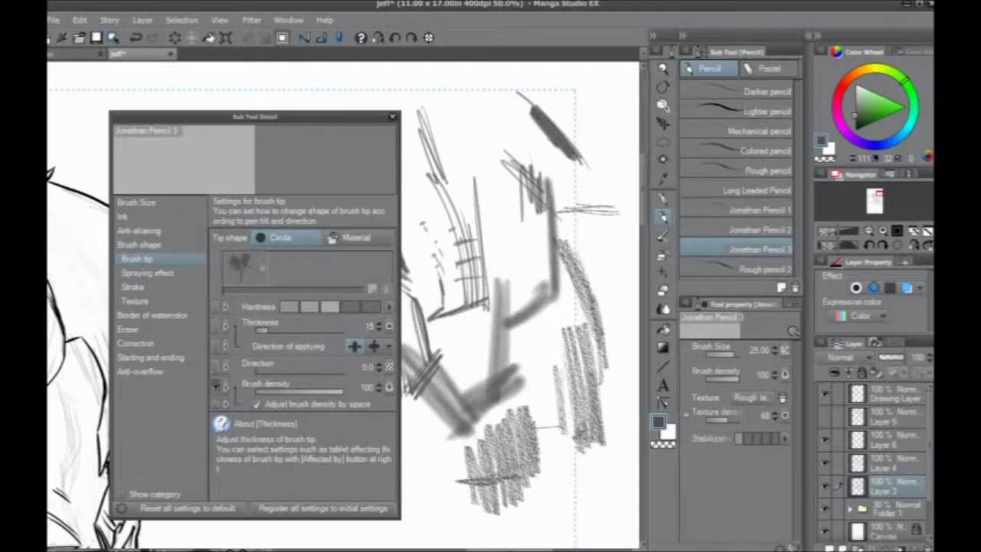
mouse_move(607, 147)
mouse_down()
mouse_move(608, 272)
mouse_move(592, 268)
mouse_up()
mouse_move(590, 161)
mouse_down()
mouse_move(587, 265)
mouse_move(574, 256)
mouse_up()
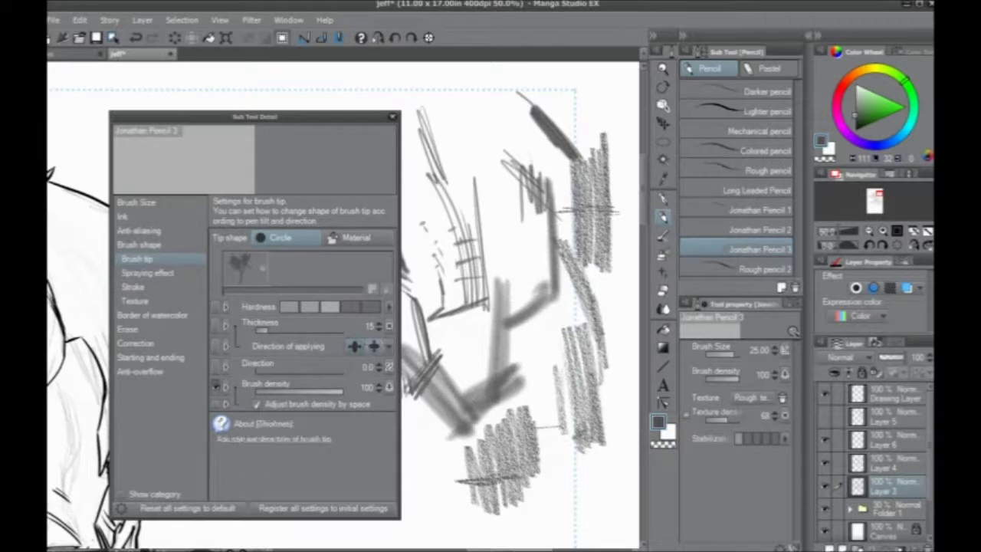
mouse_move(501, 132)
mouse_down()
mouse_move(465, 133)
mouse_move(502, 133)
mouse_move(501, 142)
mouse_up()
mouse_move(442, 139)
mouse_down()
mouse_move(501, 138)
mouse_move(497, 146)
mouse_up()
- Add a long vertical line, strokes near the top right, and a thin scribble
drag(487, 92, 489, 196)
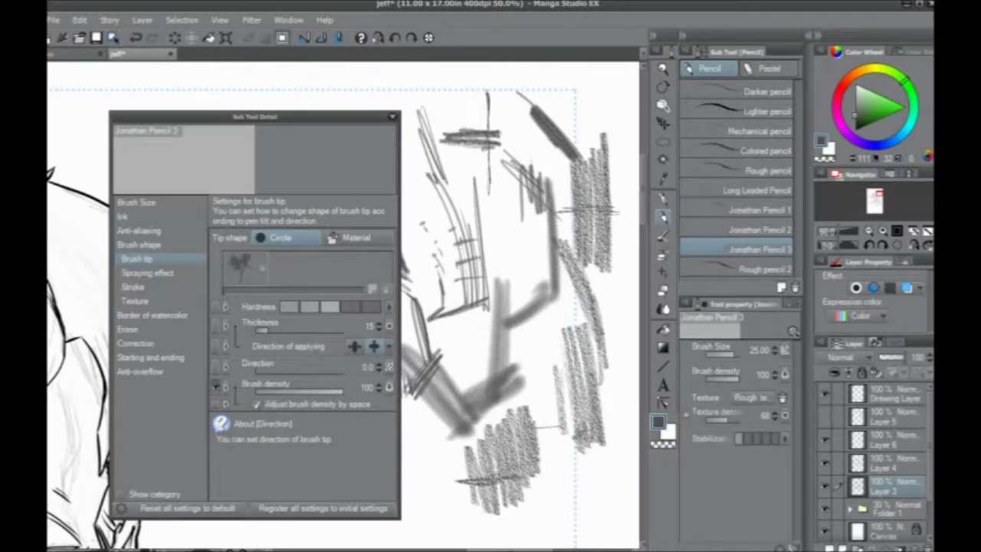
drag(490, 121, 496, 207)
drag(586, 77, 569, 132)
mouse_move(539, 95)
mouse_down()
mouse_move(579, 115)
mouse_move(555, 127)
mouse_up()
drag(556, 88, 548, 122)
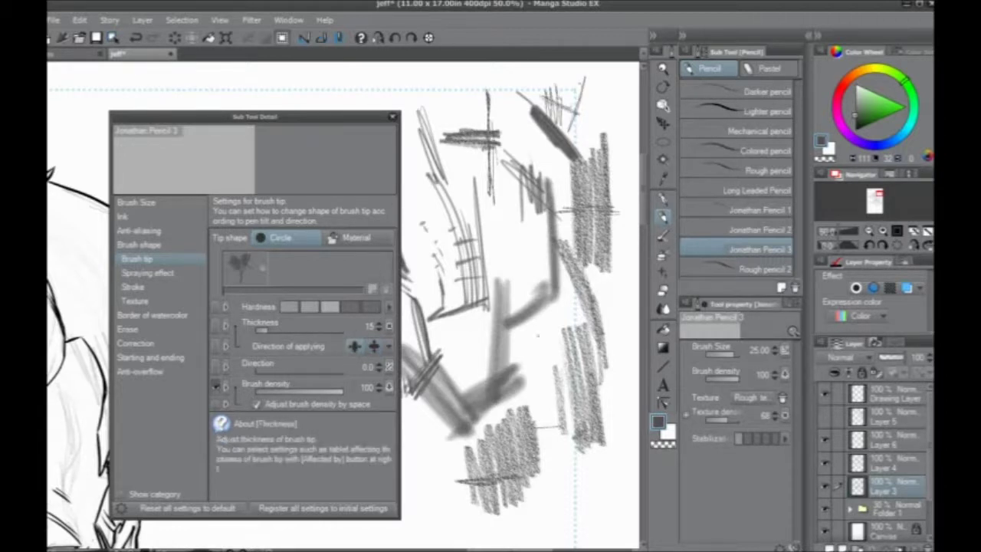
drag(569, 306, 534, 385)
- Keep Horizontal thickness direction and review Spraying effect, Stroke and Texture settings
click(388, 347)
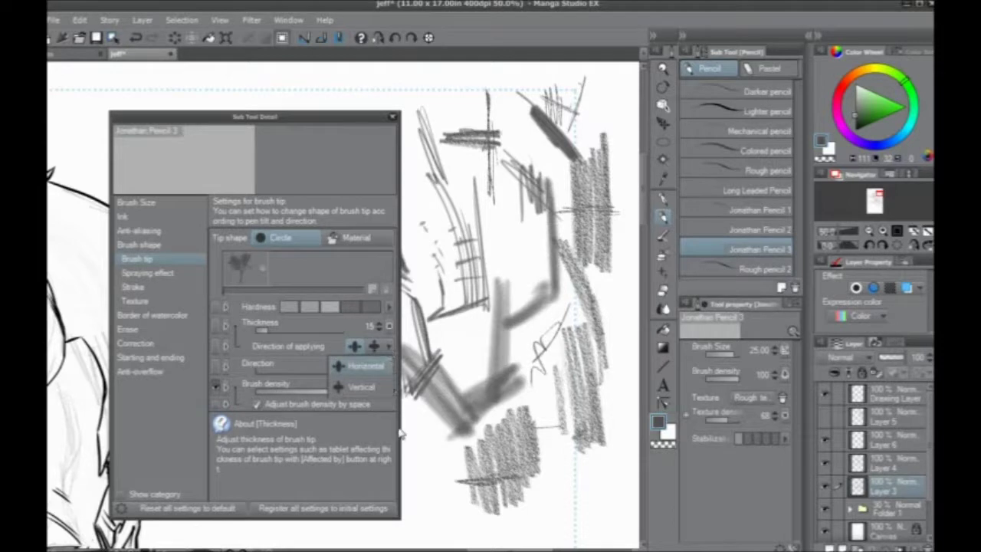
click(358, 366)
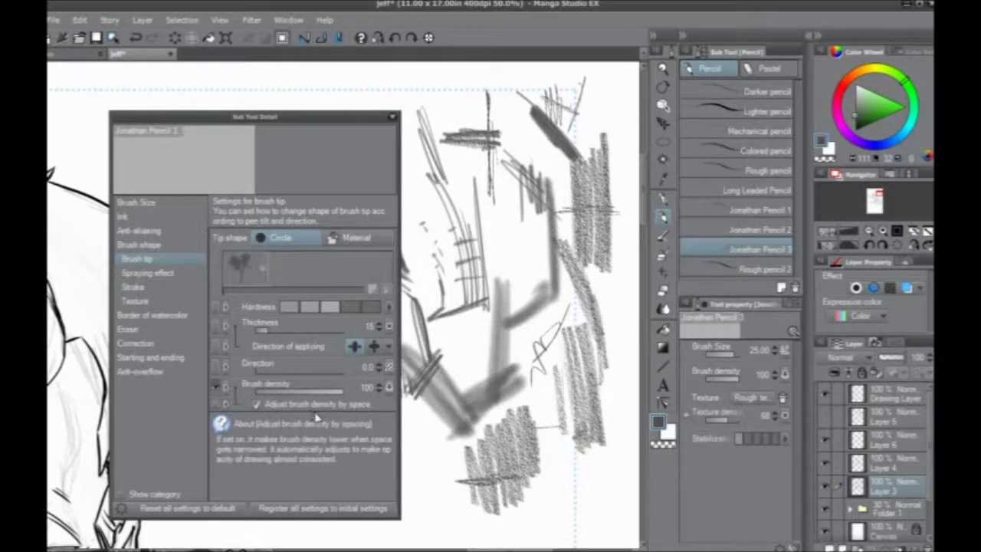
click(144, 274)
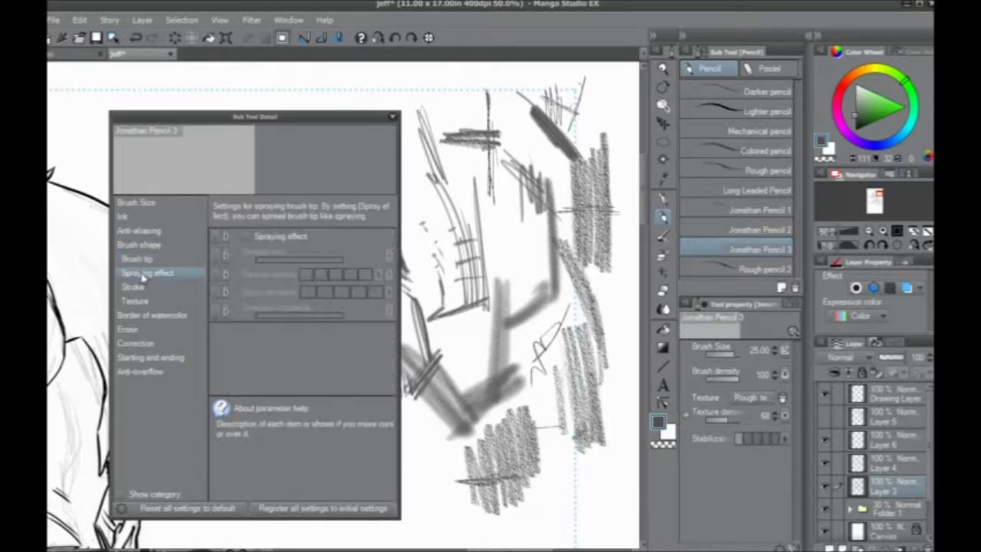
click(132, 287)
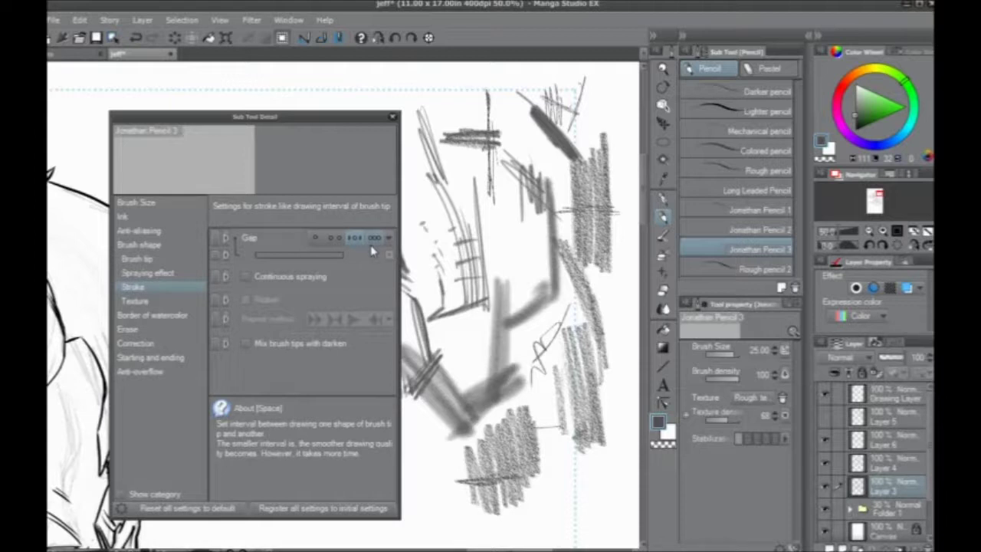
click(135, 300)
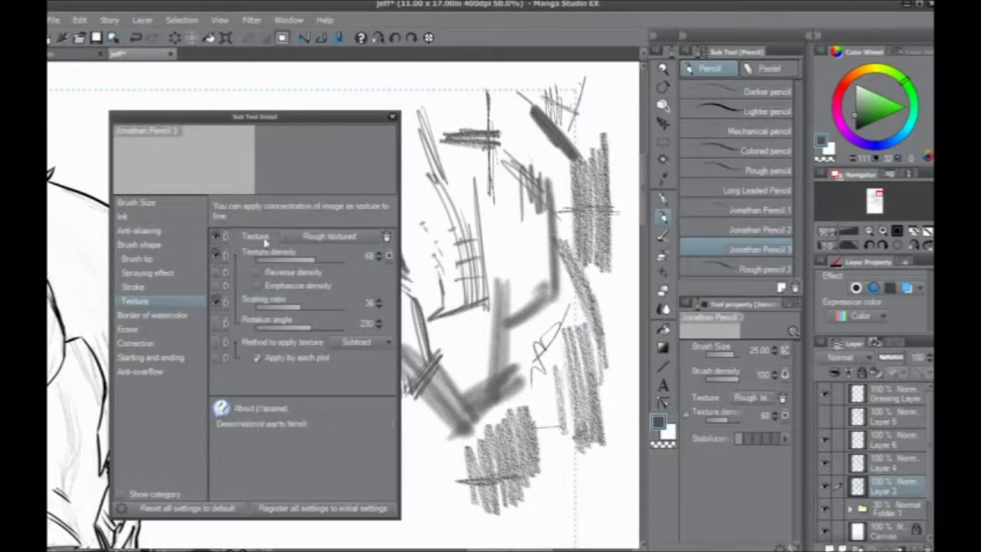
- Choose Rough textured as the pencil's paper texture material and confirm it
click(293, 242)
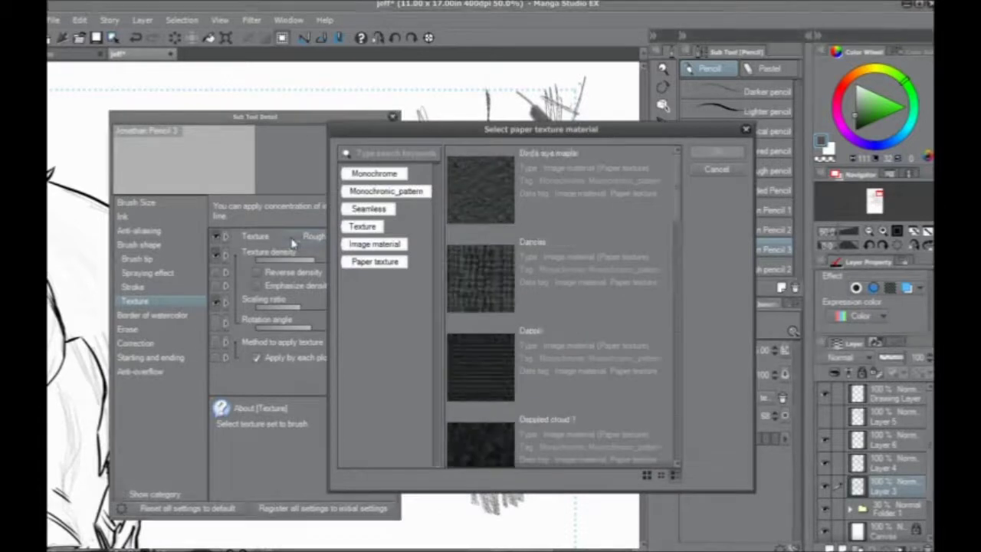
drag(475, 135, 586, 126)
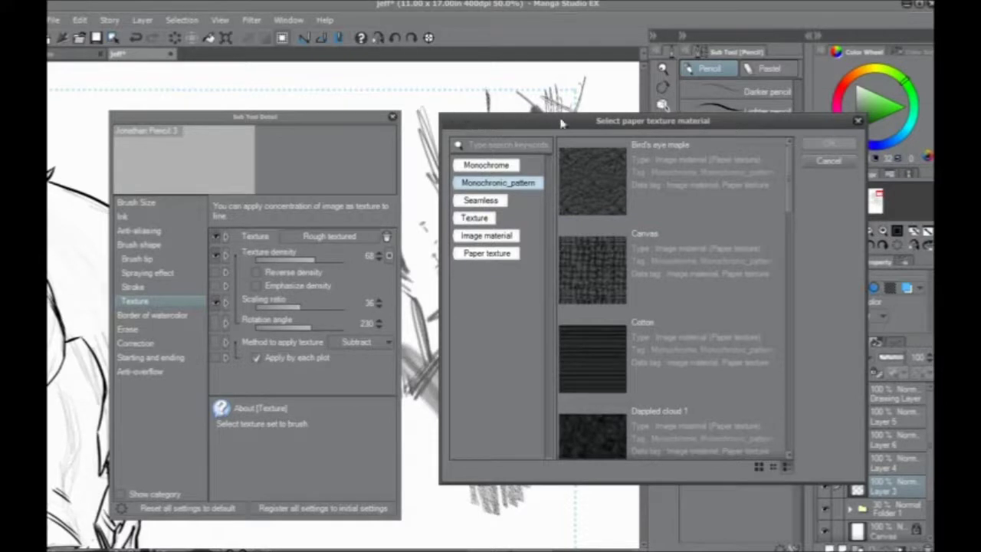
drag(564, 125, 539, 128)
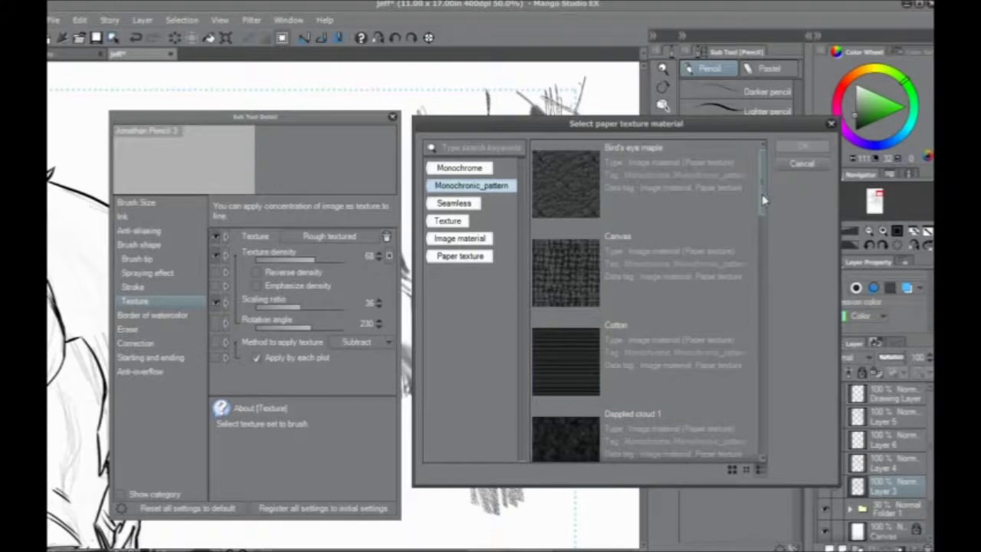
mouse_move(764, 200)
mouse_down()
mouse_move(772, 440)
mouse_move(763, 196)
mouse_move(771, 417)
mouse_up()
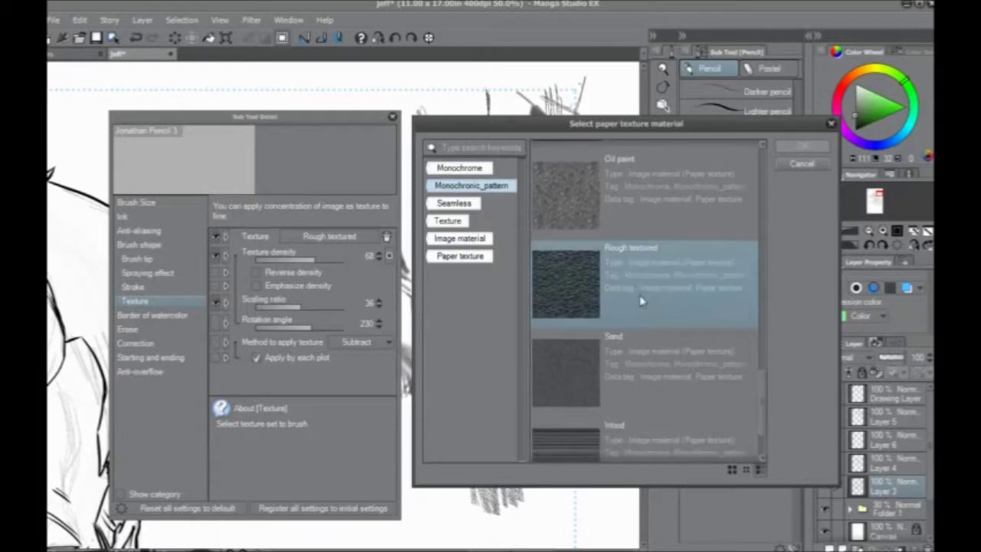
click(648, 316)
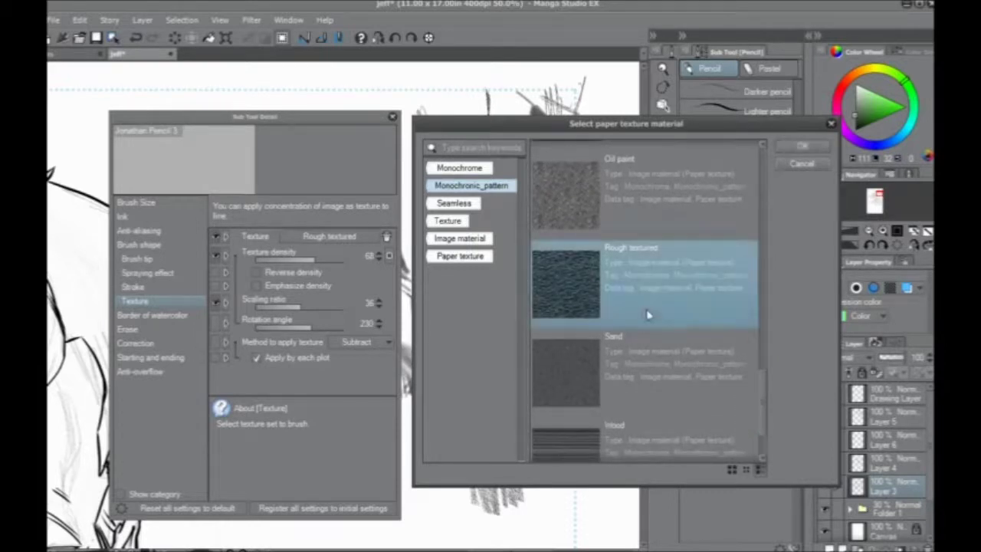
click(797, 163)
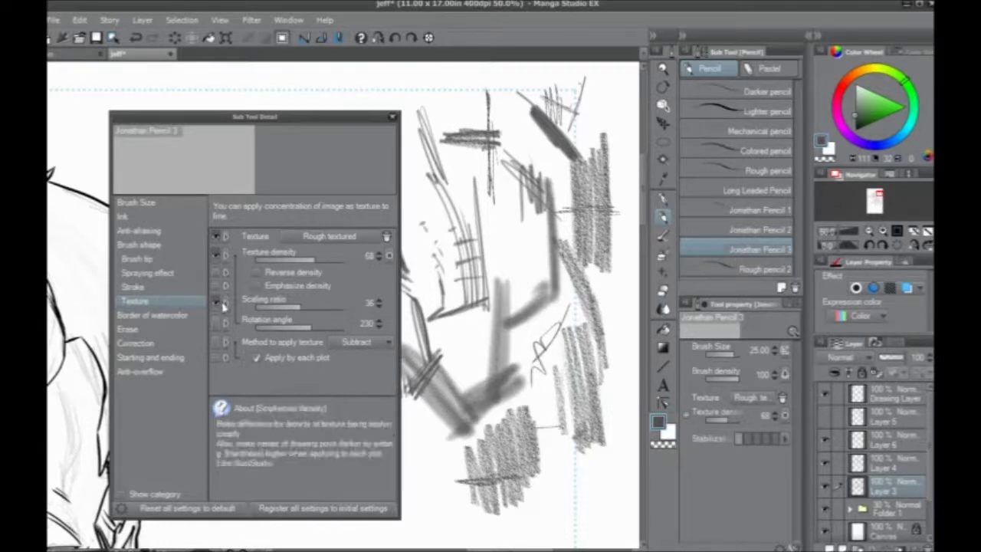
- Enable texture Scaling ratio and Apply by each plot, then test with long diagonal strokes
click(216, 303)
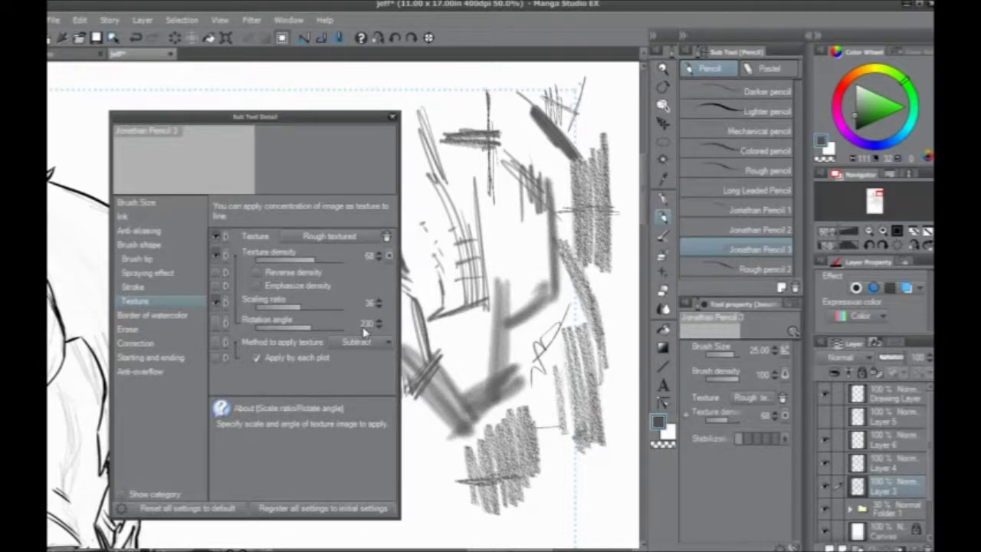
click(256, 357)
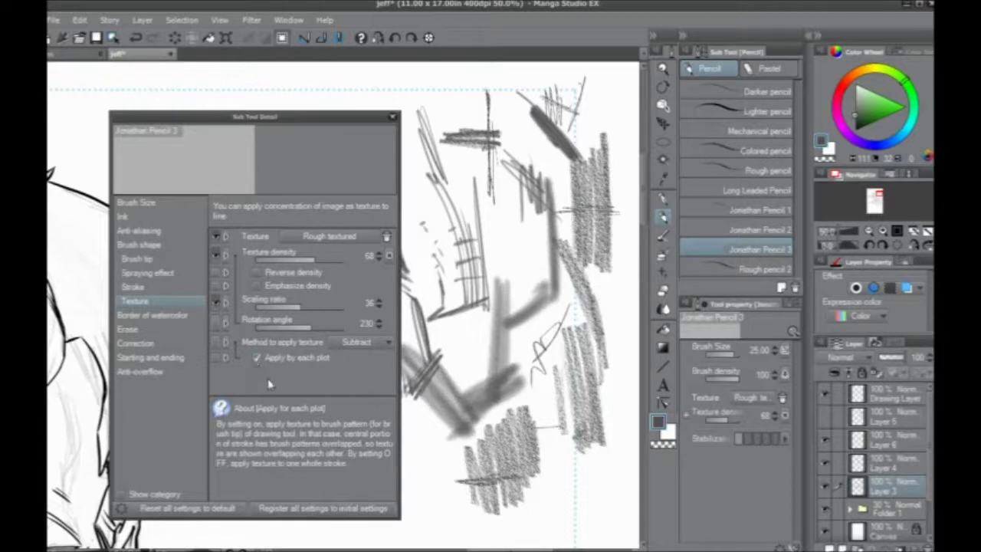
drag(535, 261, 502, 228)
drag(537, 283, 469, 207)
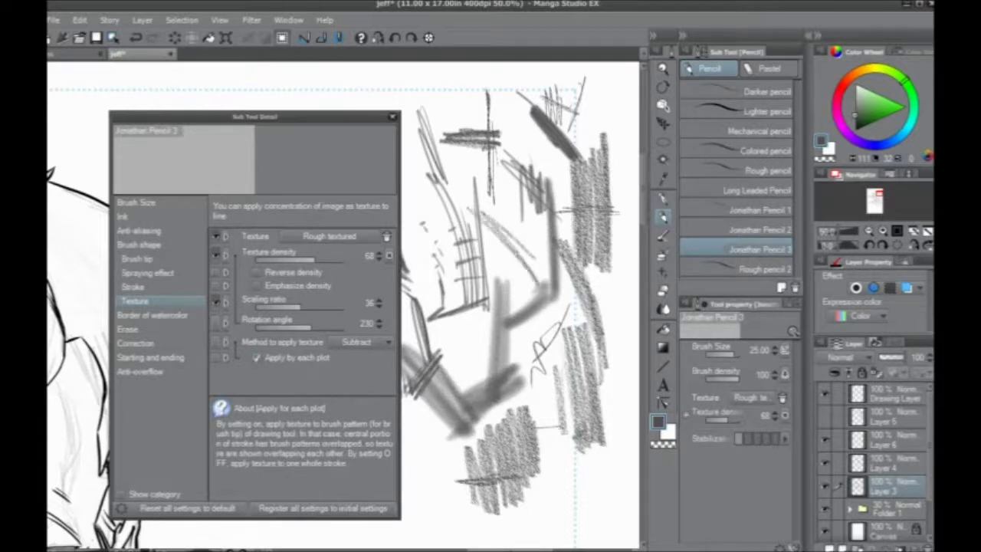
drag(547, 362, 451, 192)
drag(524, 391, 469, 311)
mouse_move(479, 420)
mouse_down()
mouse_move(432, 230)
mouse_move(442, 261)
mouse_move(434, 188)
mouse_up()
- Test dense hatching and looping strokes below the diagonal test strokes
drag(556, 458, 506, 249)
drag(490, 487, 434, 529)
drag(506, 414, 458, 515)
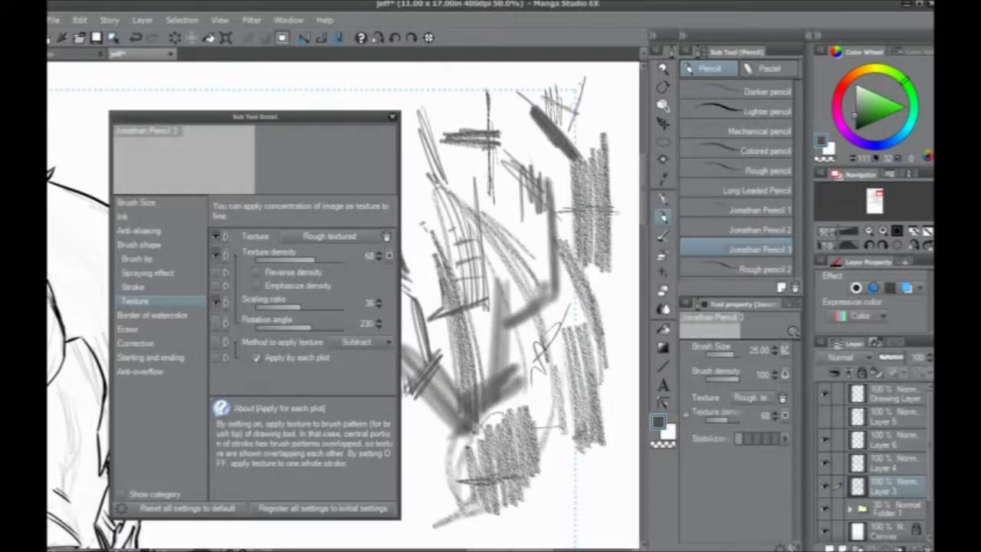
drag(446, 420, 533, 523)
drag(514, 475, 563, 548)
drag(565, 420, 538, 546)
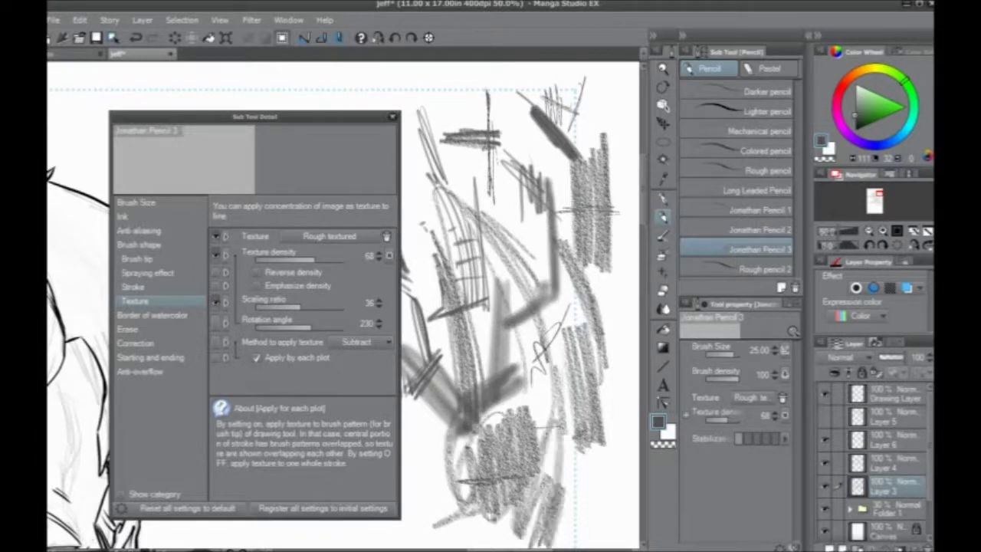
- Close Sub Tool Detail, pan to empty space and sketch thin curves for a new head
drag(368, 69, 407, 98)
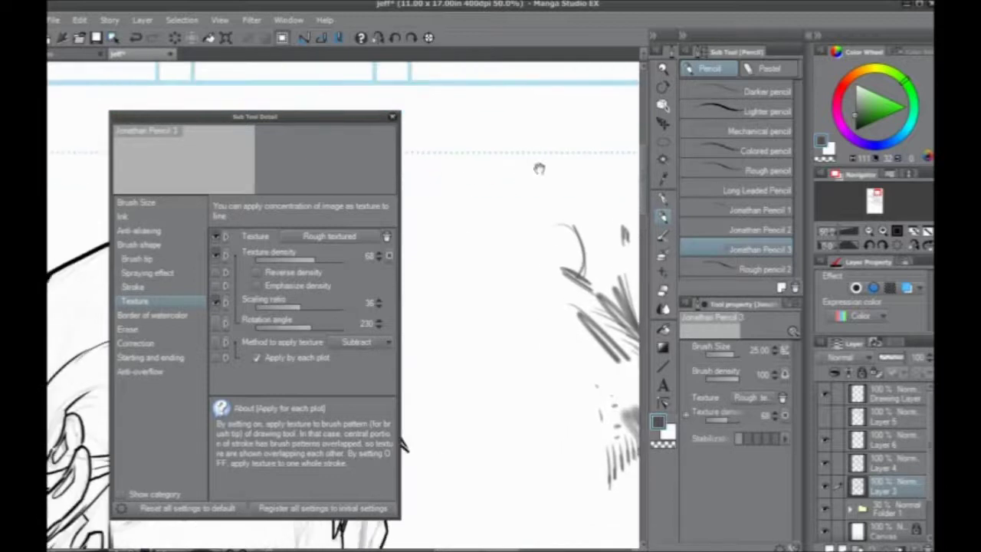
drag(539, 167, 518, 185)
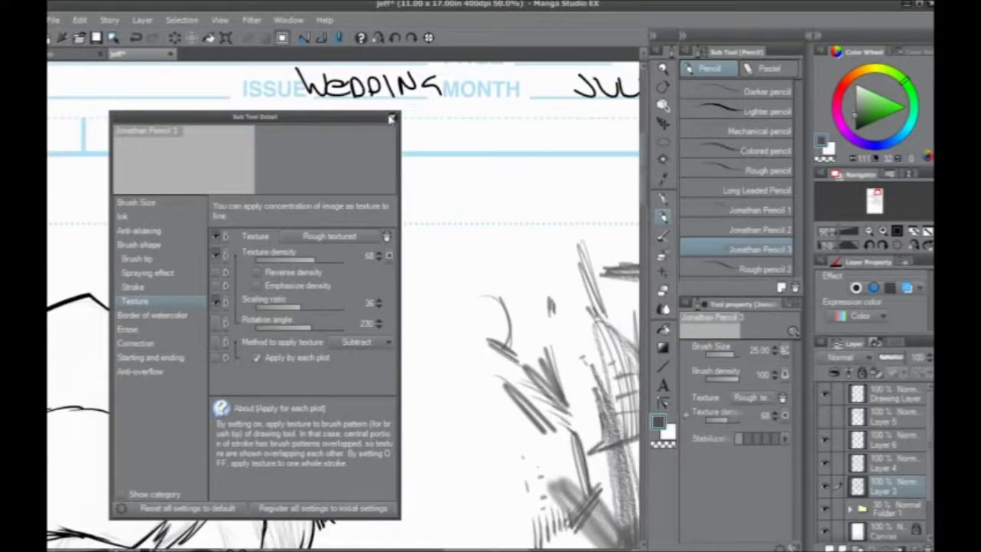
click(393, 117)
mouse_move(393, 371)
mouse_down()
mouse_move(313, 361)
mouse_move(307, 278)
mouse_up()
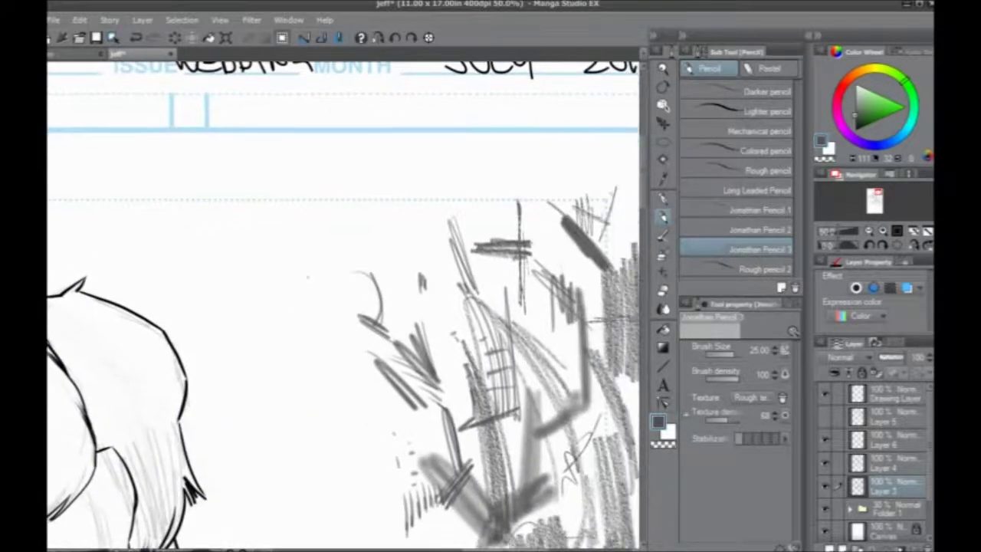
drag(331, 230, 268, 161)
drag(322, 204, 332, 318)
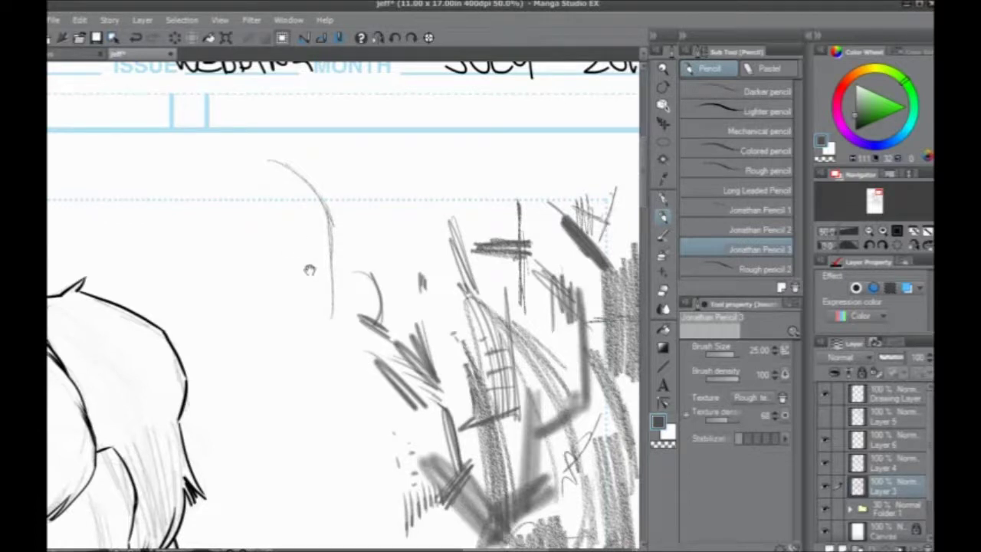
- Block in vertical and horizontal construction lines for the head
drag(309, 265, 329, 259)
drag(412, 161, 420, 272)
drag(417, 230, 308, 228)
drag(314, 184, 320, 282)
mouse_move(315, 201)
mouse_down()
mouse_move(324, 292)
mouse_move(345, 336)
mouse_up()
drag(336, 287, 343, 316)
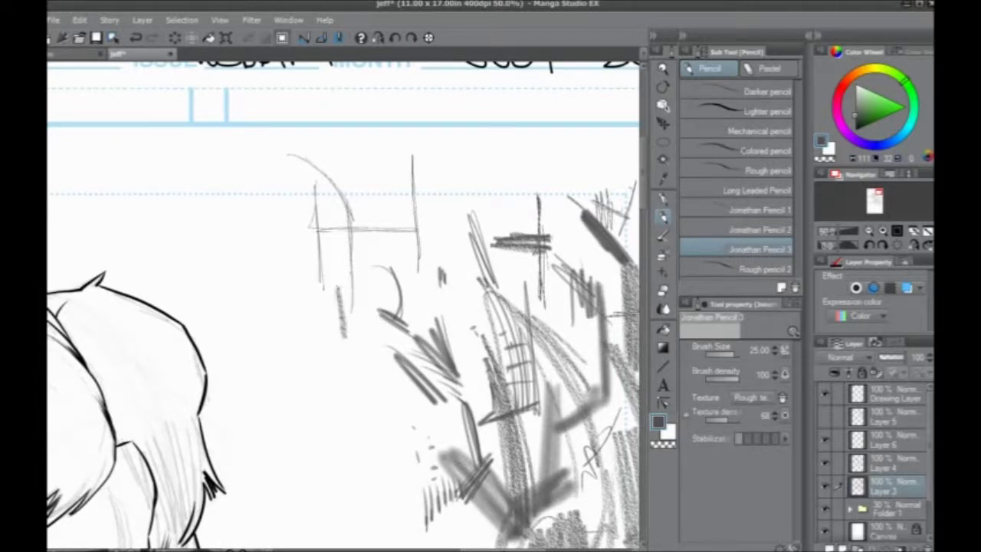
- Add diagonal guide strokes and a curved stroke for the head outline
drag(342, 367, 381, 305)
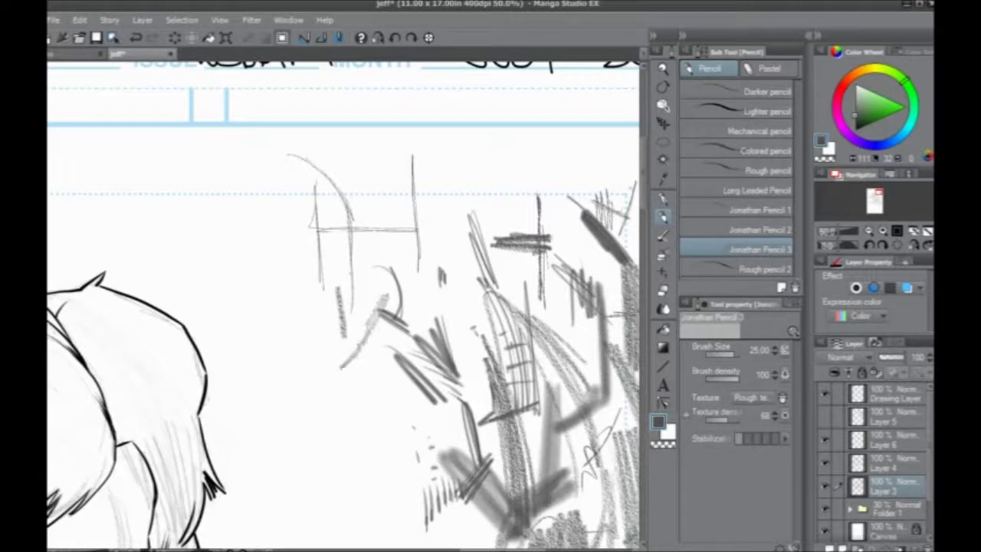
drag(327, 238, 366, 290)
mouse_move(297, 235)
mouse_down()
mouse_move(392, 315)
mouse_move(322, 330)
mouse_move(330, 342)
mouse_move(342, 261)
mouse_up()
mouse_move(476, 468)
mouse_down()
mouse_move(307, 208)
mouse_move(299, 153)
mouse_up()
mouse_move(437, 256)
mouse_down()
mouse_move(487, 293)
mouse_move(490, 383)
mouse_move(464, 417)
mouse_move(375, 388)
mouse_move(350, 275)
mouse_up()
- Sketch the head outline with a cross line and short detail strokes
drag(382, 244, 473, 337)
drag(460, 283, 457, 406)
drag(399, 296, 485, 329)
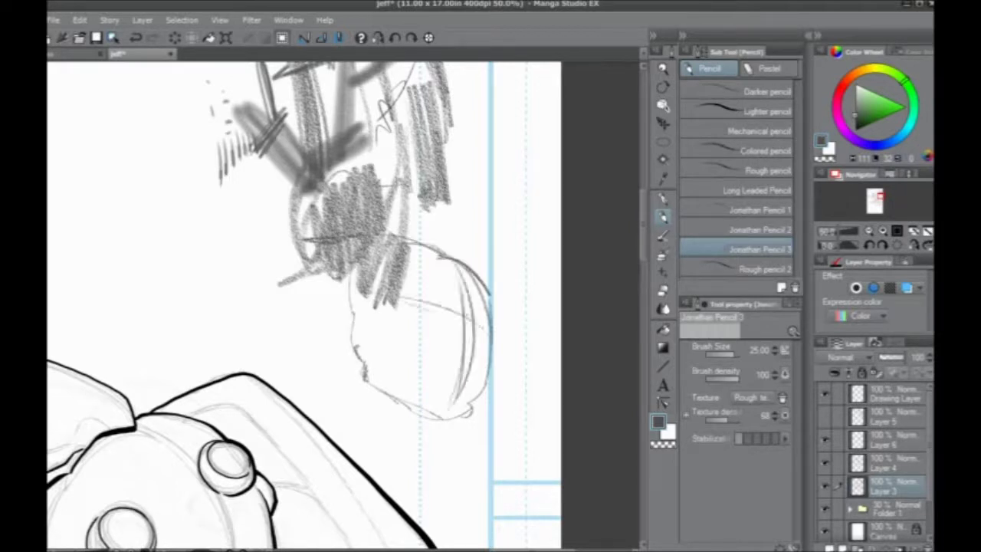
mouse_move(443, 305)
mouse_down()
mouse_move(469, 317)
mouse_move(447, 313)
mouse_up()
drag(414, 268, 425, 301)
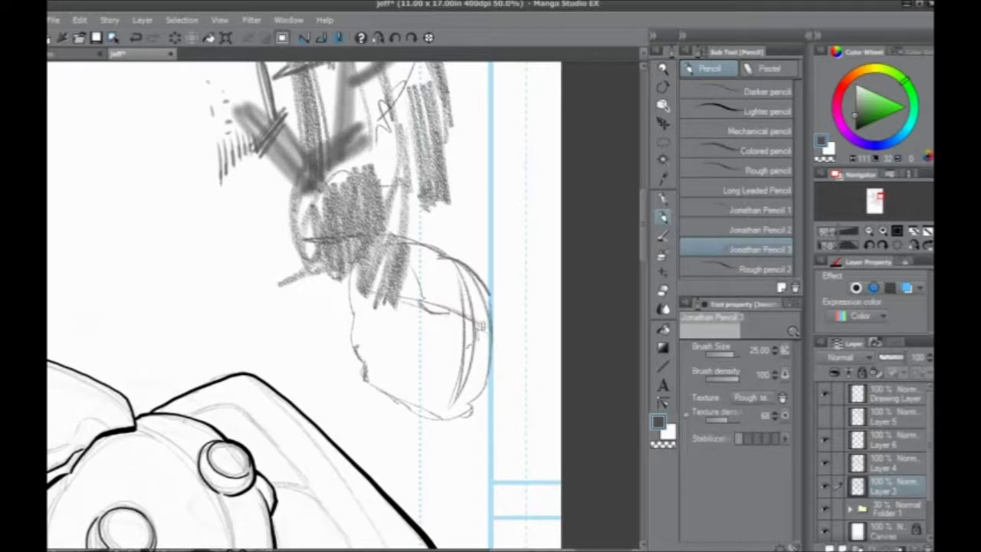
drag(477, 354, 395, 333)
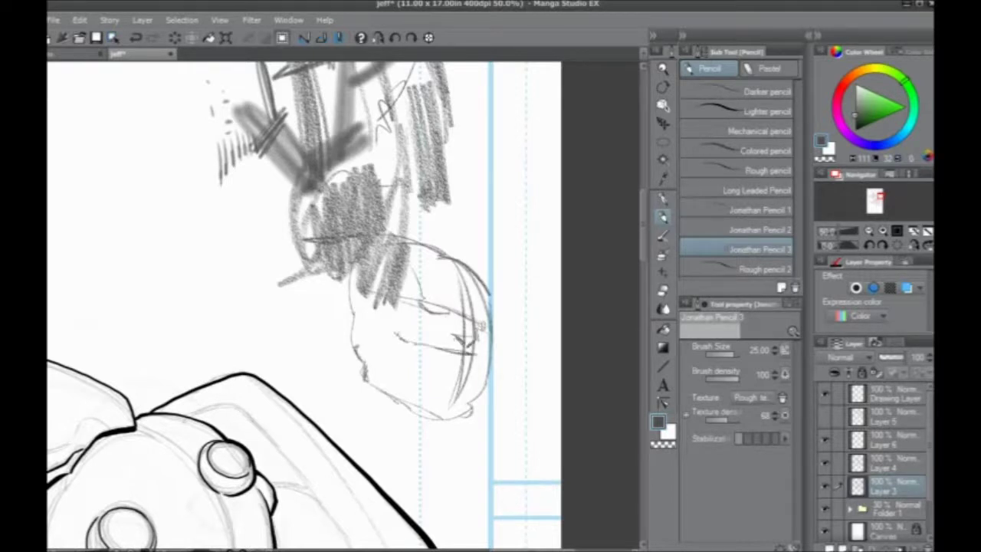
- Outline the jaw, cheek and ear, add thin strokes, and zoom to 100%
mouse_move(471, 368)
mouse_down()
mouse_move(468, 413)
mouse_move(387, 394)
mouse_move(352, 296)
mouse_move(347, 313)
mouse_up()
drag(333, 277, 308, 337)
drag(329, 281, 314, 341)
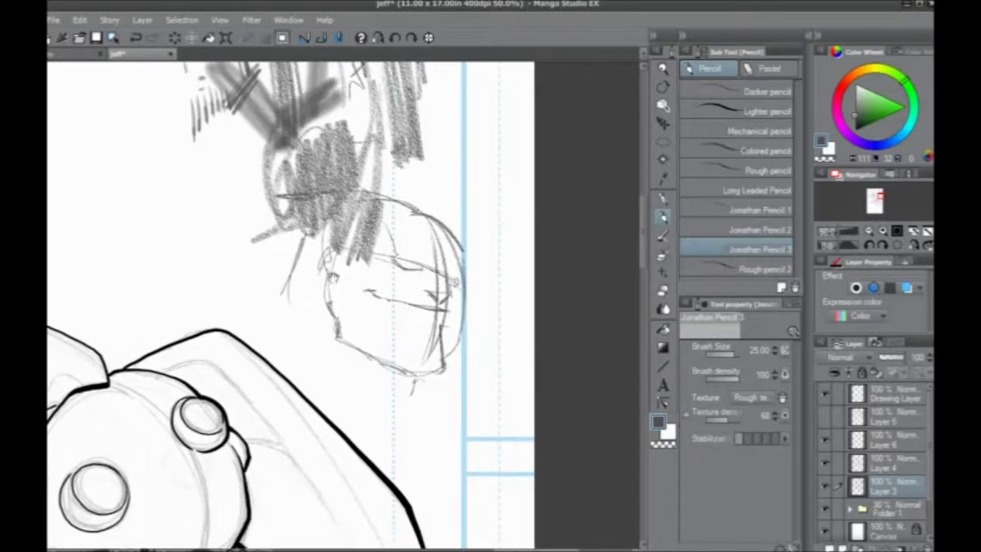
key(ctrl+plus)
key(ctrl+plus)
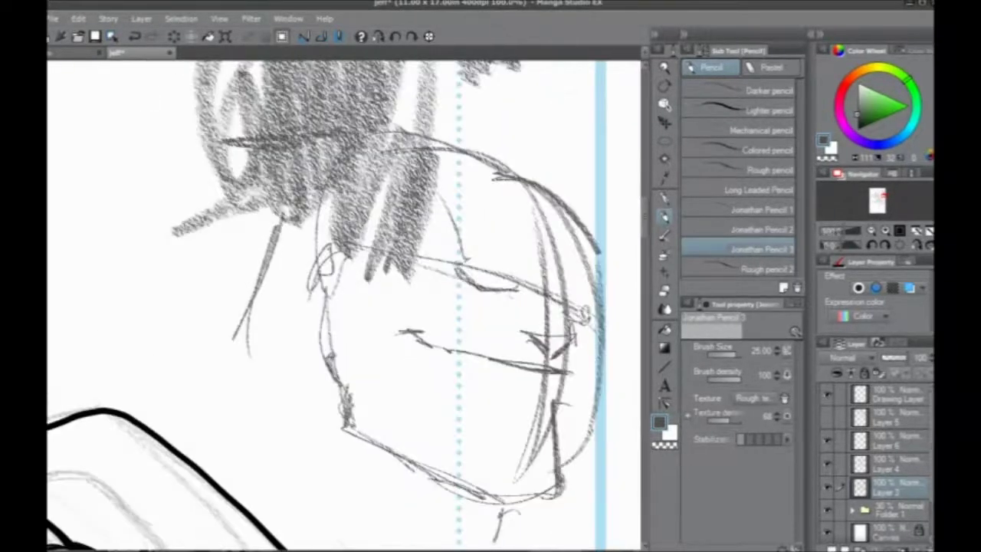
key(ctrl+plus)
mouse_move(314, 429)
mouse_down()
mouse_move(291, 230)
mouse_move(271, 197)
mouse_up()
- Refine the left jaw, eyebrow and eye strokes, undoing one stray stroke
drag(313, 277, 301, 395)
mouse_move(315, 295)
mouse_down()
mouse_move(325, 398)
mouse_move(346, 418)
mouse_up()
mouse_move(434, 308)
mouse_down()
mouse_move(371, 307)
mouse_move(412, 352)
mouse_move(452, 342)
mouse_up()
drag(430, 337, 404, 376)
mouse_move(456, 313)
mouse_down()
mouse_move(483, 302)
mouse_move(480, 319)
mouse_up()
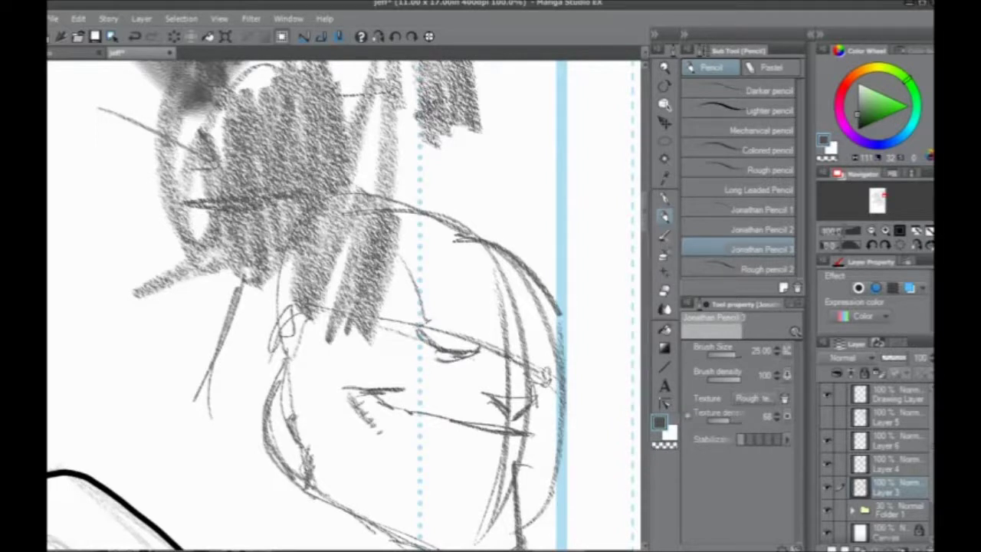
key(ctrl+z)
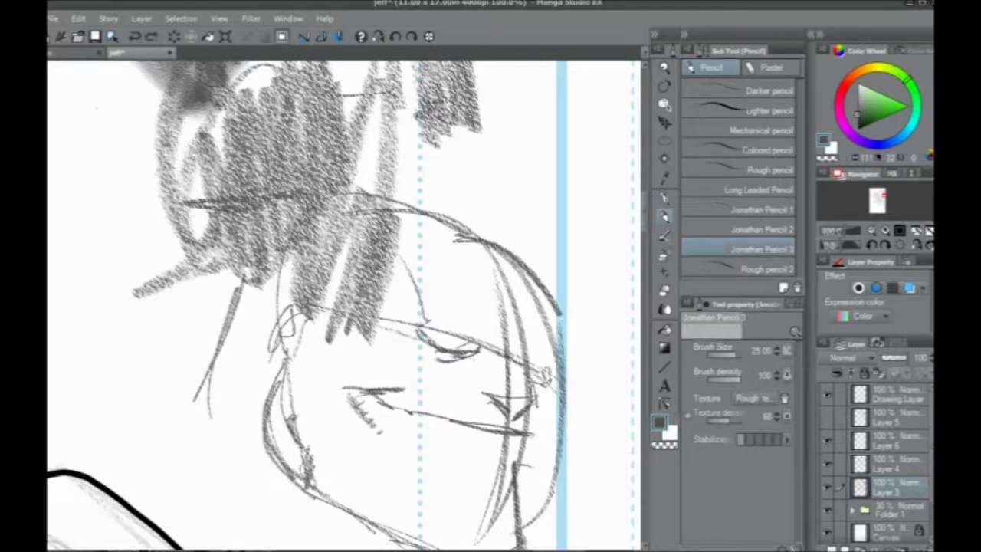
mouse_move(424, 331)
mouse_down()
mouse_move(472, 347)
mouse_move(457, 353)
mouse_up()
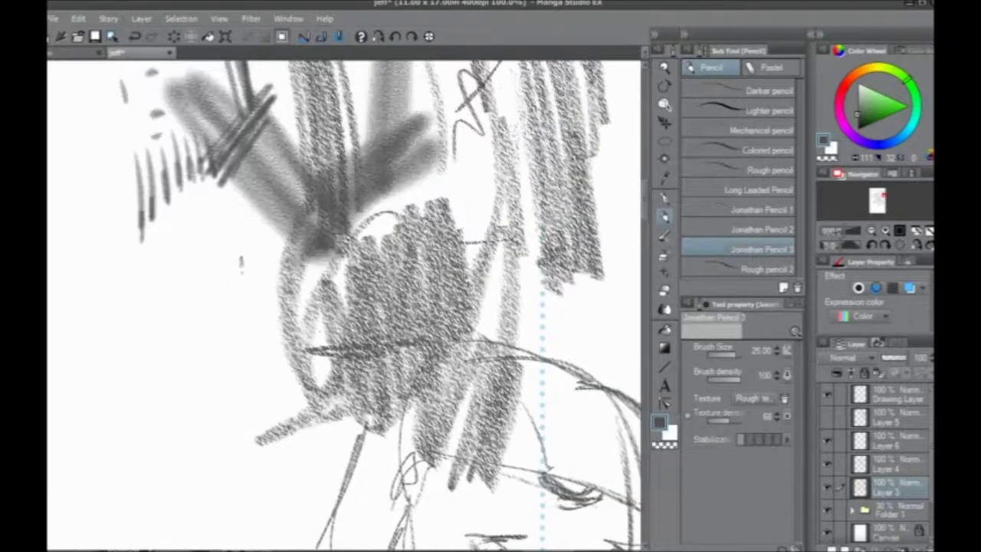
drag(243, 264, 244, 308)
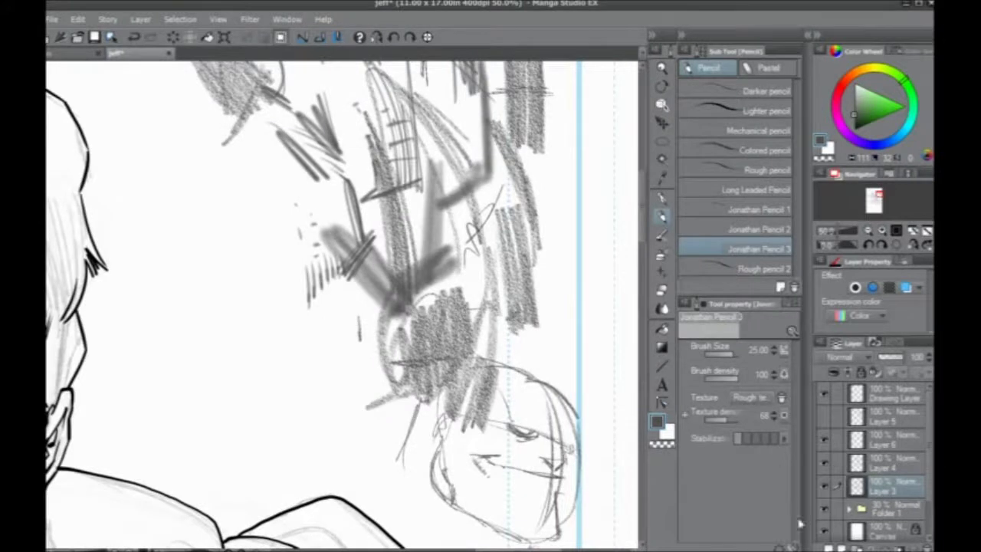
- Set Jonathan Pencil 3's tip shape to Material, test strokes, and shrink the brush
click(285, 19)
click(247, 131)
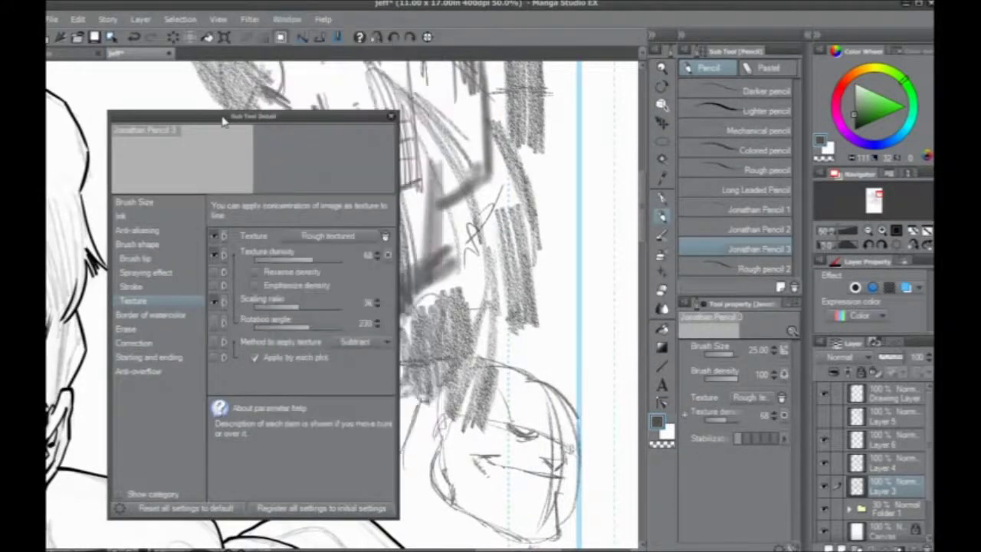
click(130, 260)
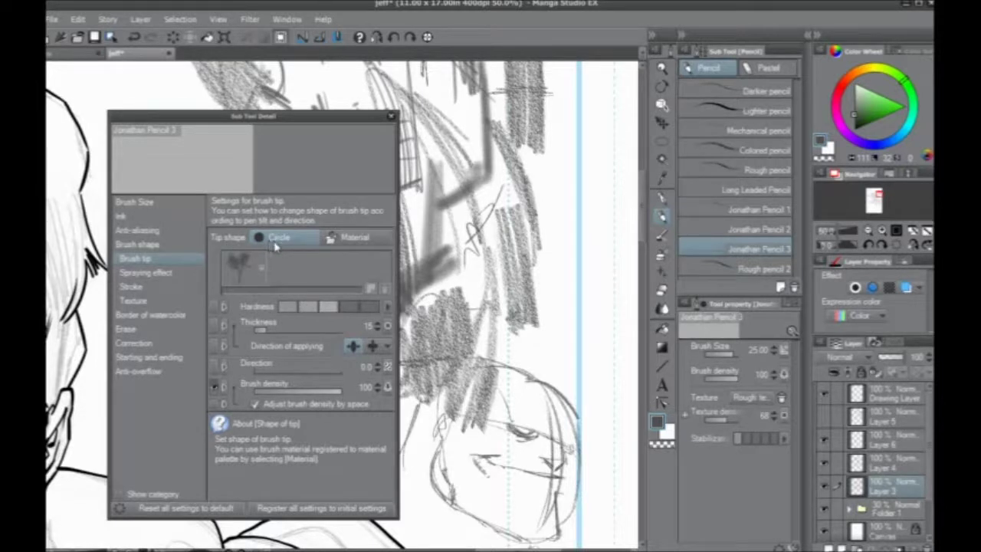
click(356, 239)
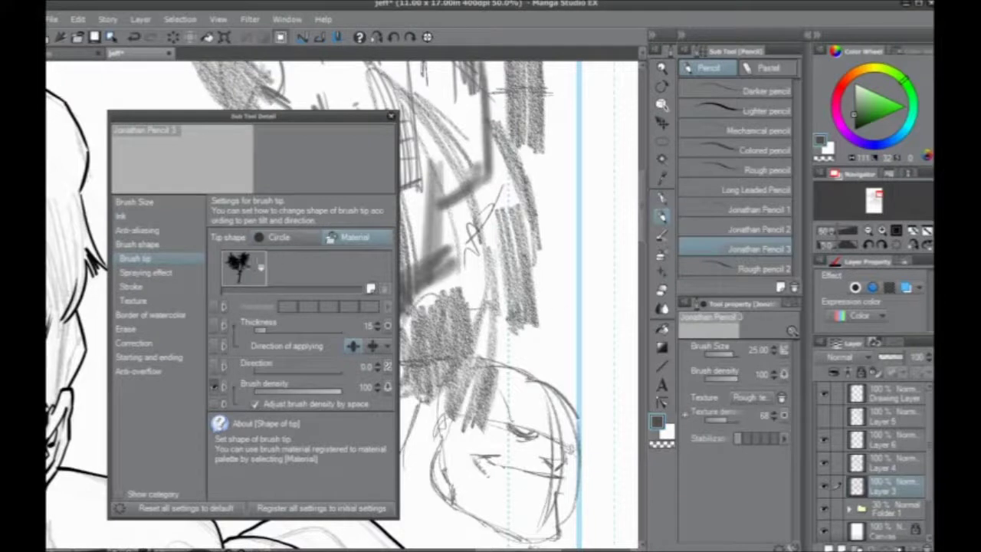
mouse_move(587, 270)
mouse_down()
mouse_move(590, 342)
mouse_move(543, 337)
mouse_up()
drag(551, 322, 551, 379)
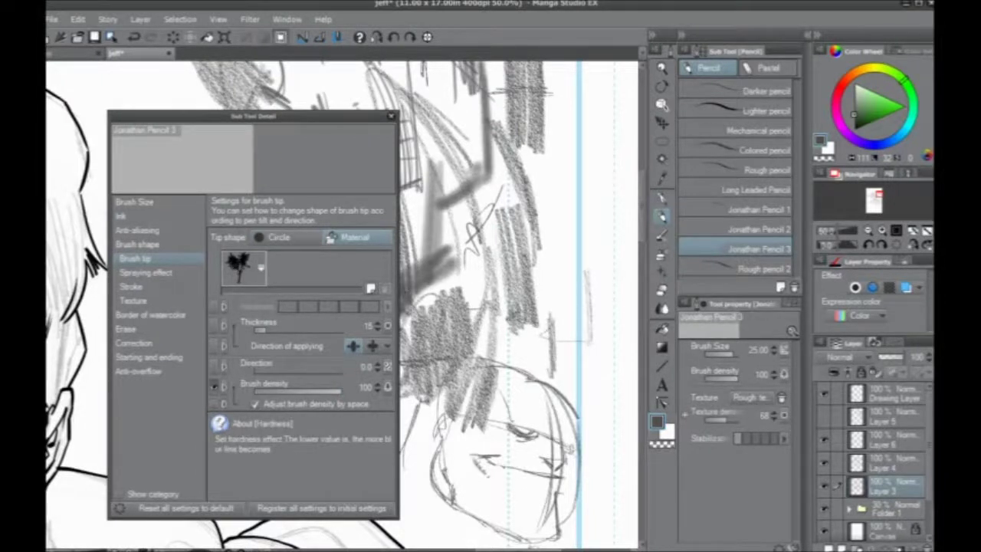
key(bracketleft)
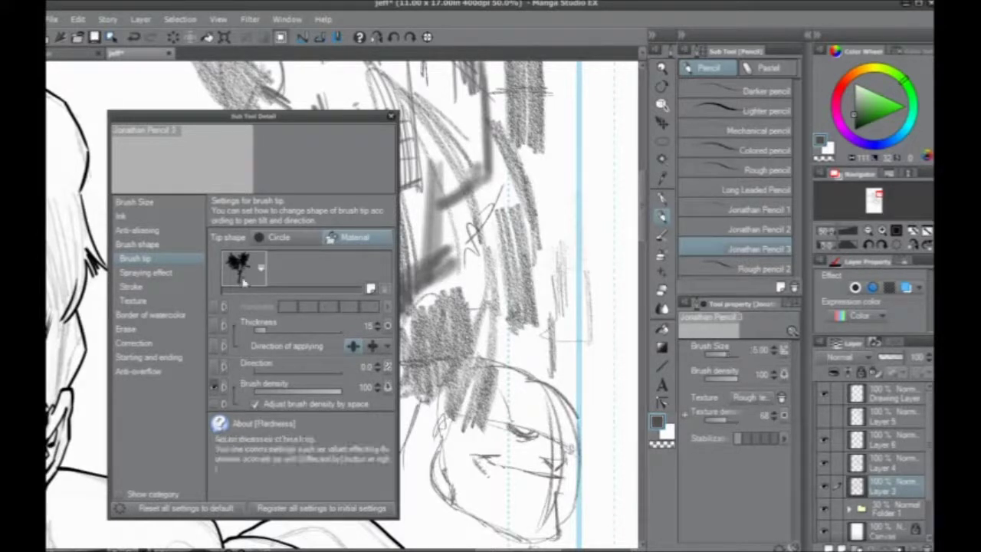
- Browse the brush tip materials without choosing one, then switch the tip back to Circle
click(372, 289)
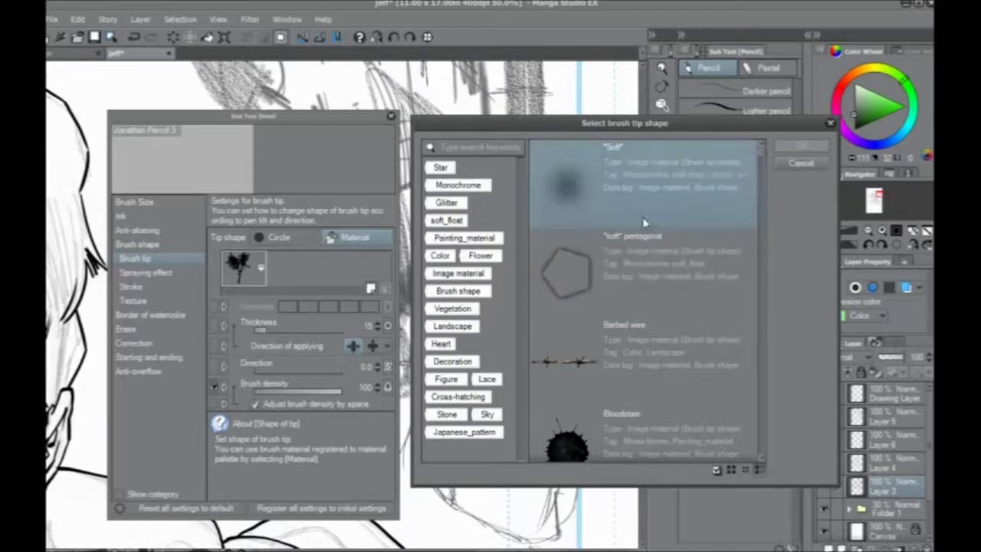
click(802, 163)
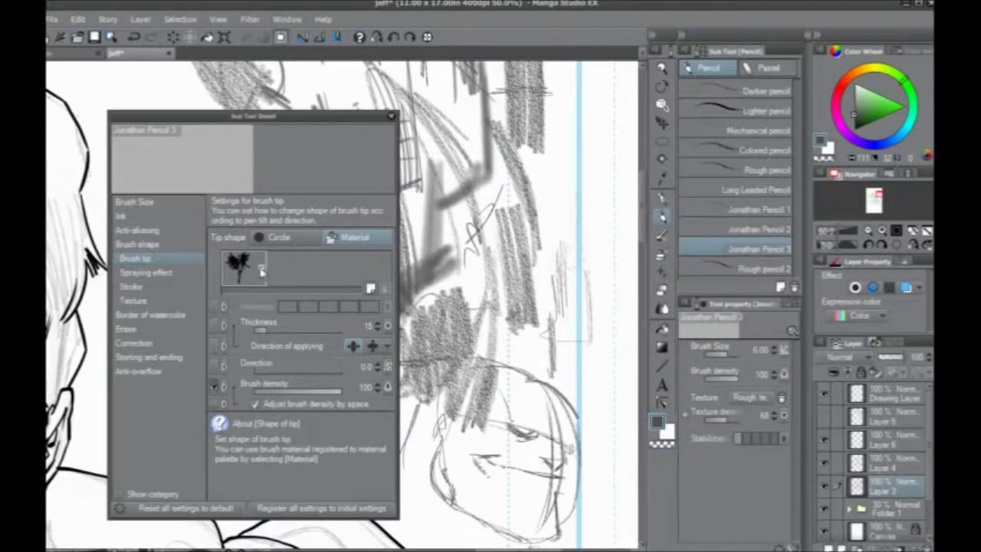
click(261, 272)
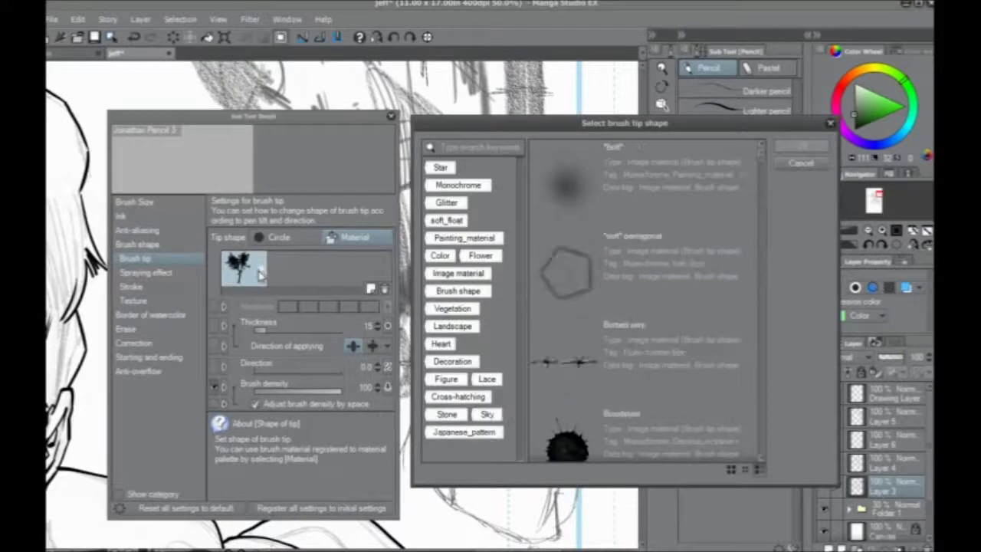
click(801, 162)
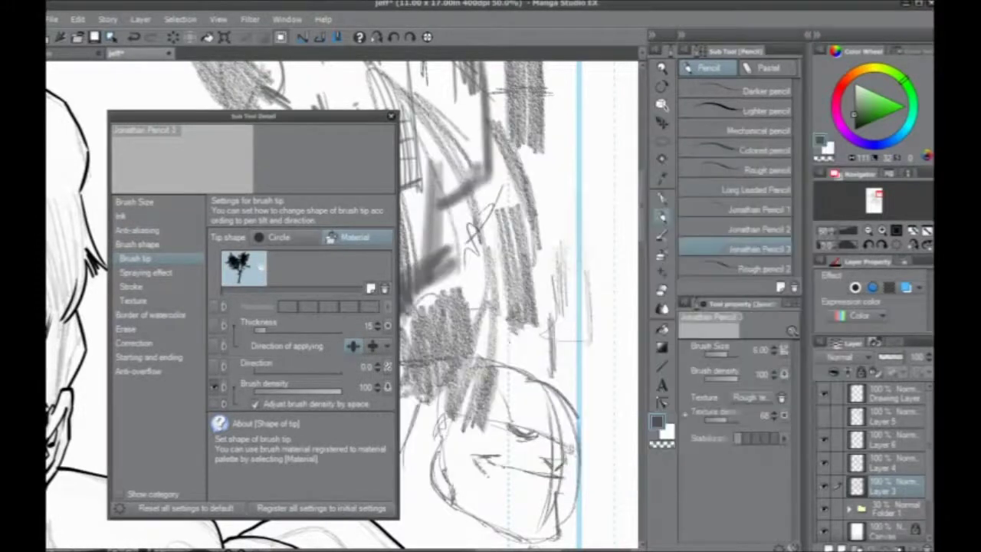
click(265, 238)
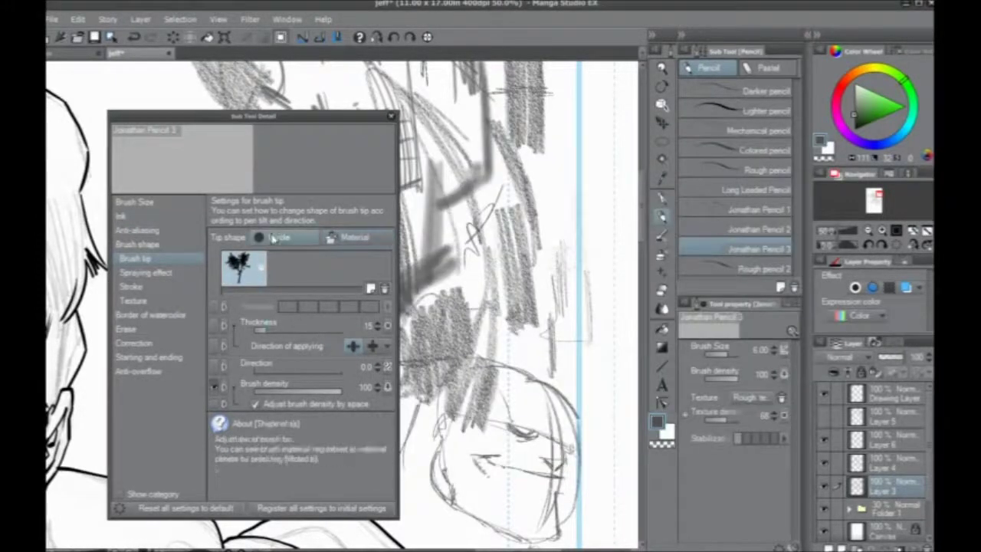
- Close Sub Tool Detail and pencil rough strokes into the hair with hatching beside it
click(391, 116)
drag(602, 161, 603, 247)
drag(601, 177, 590, 236)
drag(587, 223, 565, 233)
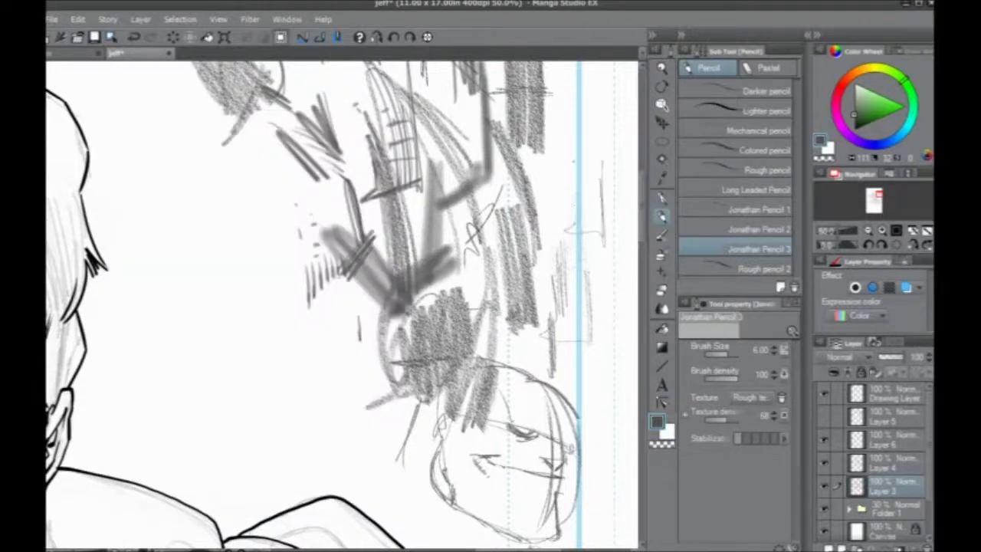
drag(572, 198, 558, 253)
drag(346, 243, 305, 294)
- Switch to a different pencil preset and sketch small face strokes and a brow line
click(713, 229)
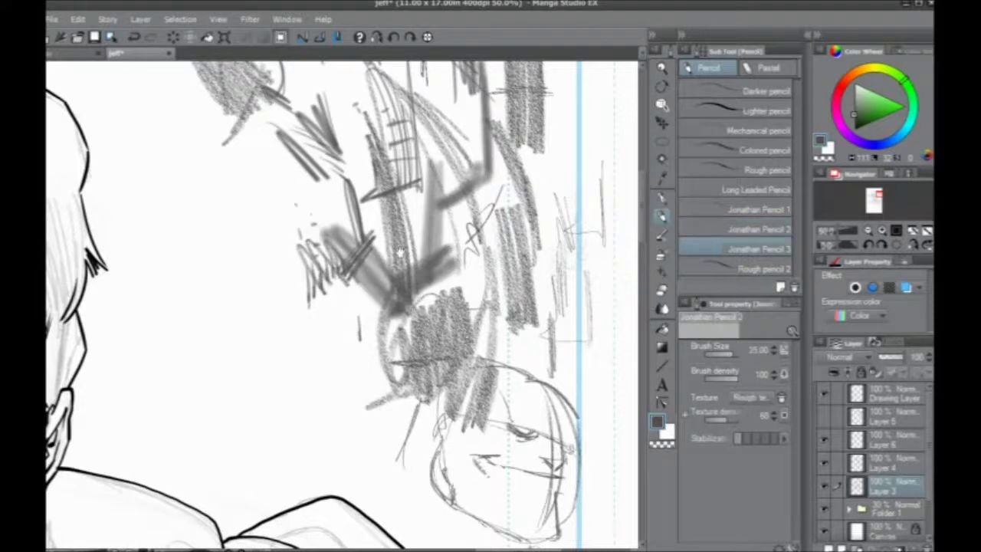
drag(307, 230, 398, 299)
mouse_move(367, 252)
mouse_down()
mouse_move(352, 317)
mouse_move(360, 344)
mouse_up()
mouse_move(360, 293)
mouse_down()
mouse_move(330, 349)
mouse_move(345, 369)
mouse_up()
drag(383, 384, 341, 268)
mouse_move(299, 311)
mouse_down()
mouse_move(371, 318)
mouse_move(334, 327)
mouse_up()
- Draw the eyelids and iris, the nose line and the mouth line
mouse_move(342, 315)
mouse_down()
mouse_move(317, 328)
mouse_move(342, 326)
mouse_move(332, 333)
mouse_move(298, 342)
mouse_up()
mouse_move(346, 296)
mouse_down()
mouse_move(374, 318)
mouse_move(285, 291)
mouse_move(298, 312)
mouse_move(342, 316)
mouse_move(316, 328)
mouse_move(329, 319)
mouse_up()
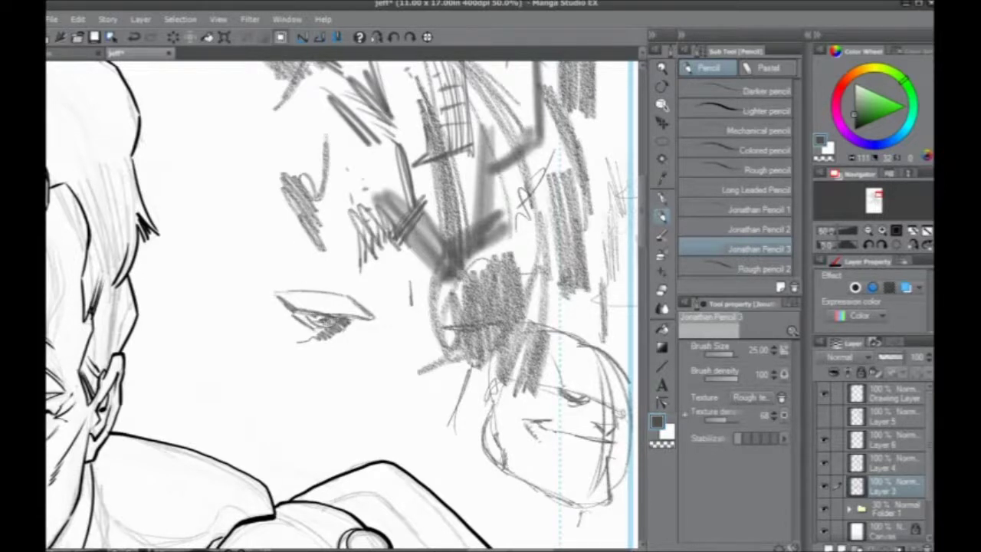
mouse_move(392, 303)
mouse_down()
mouse_move(414, 381)
mouse_move(399, 396)
mouse_up()
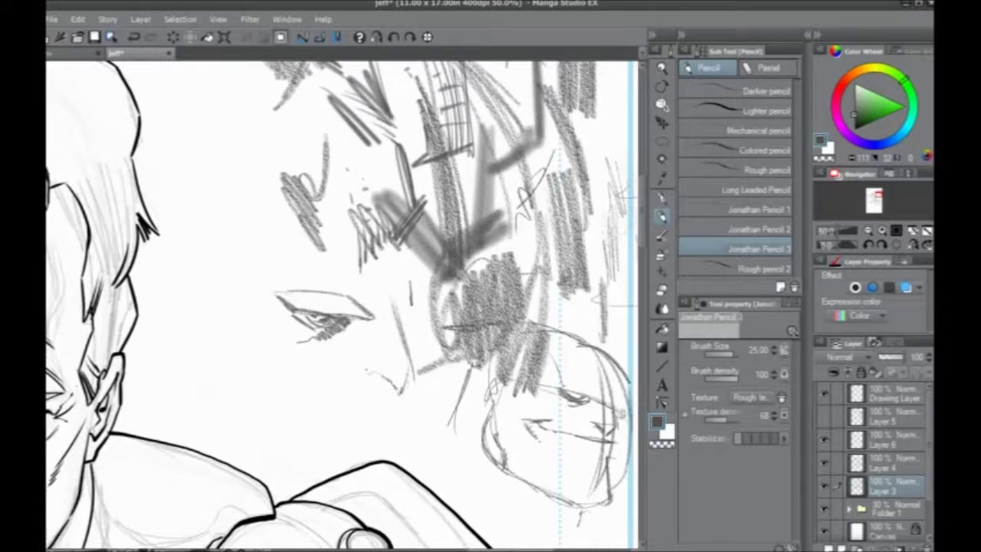
scroll(345, 307, down, 1)
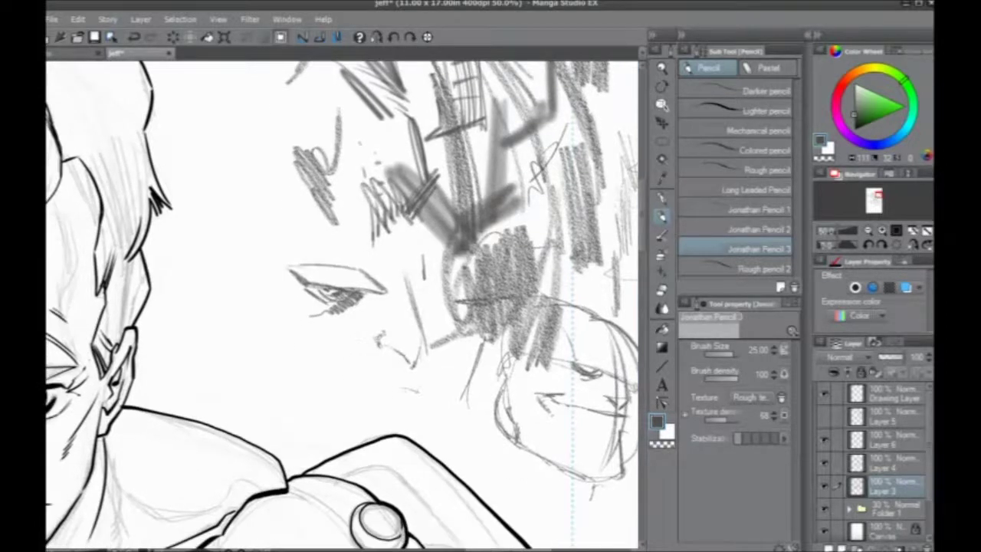
mouse_move(420, 389)
mouse_down()
mouse_move(327, 394)
mouse_move(280, 378)
mouse_up()
drag(334, 391, 281, 379)
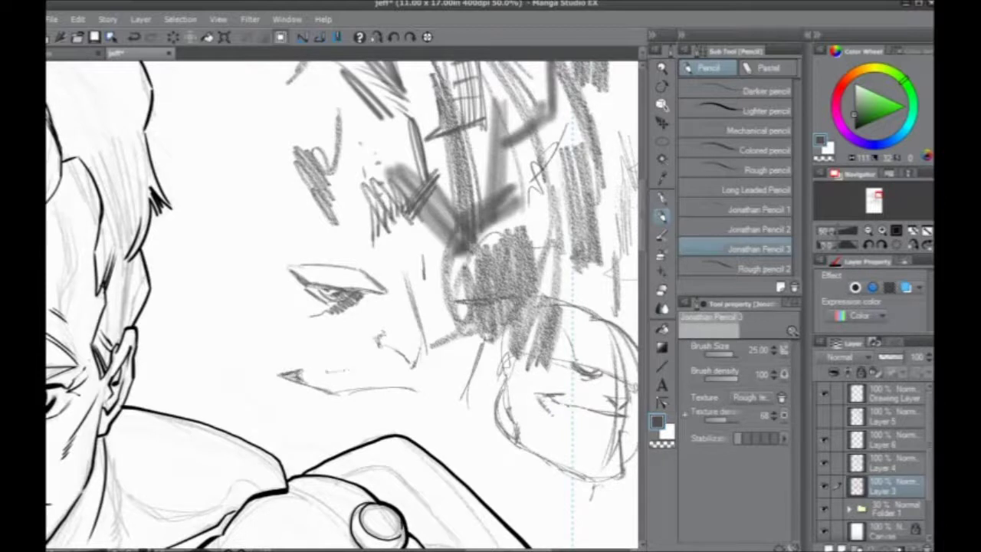
- Hatch shading beside the mouth and on the cheek, adding strokes near the eye
drag(350, 366, 285, 370)
mouse_move(265, 372)
mouse_down()
mouse_move(308, 422)
mouse_move(290, 423)
mouse_up()
mouse_move(306, 307)
mouse_down()
mouse_move(374, 310)
mouse_move(377, 323)
mouse_move(317, 360)
mouse_up()
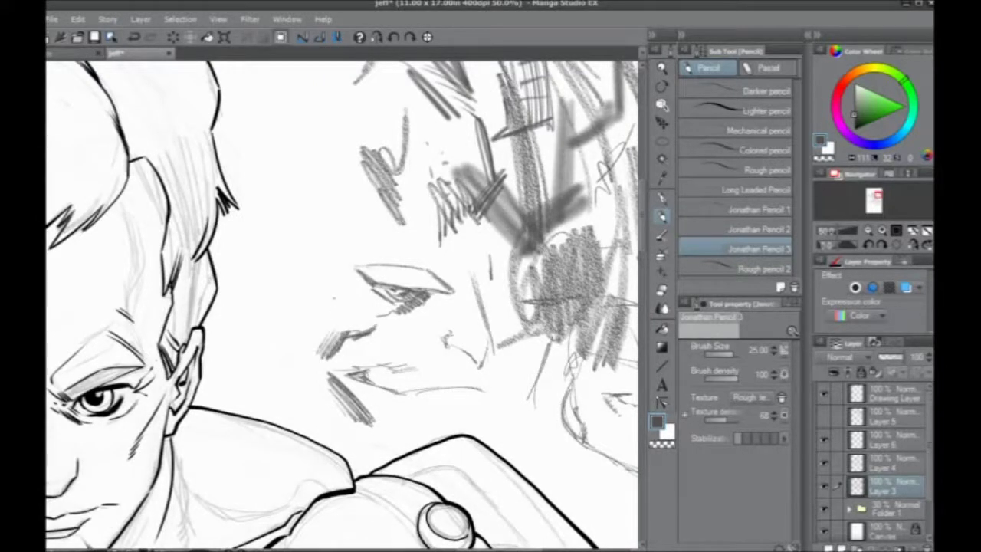
drag(336, 297, 327, 305)
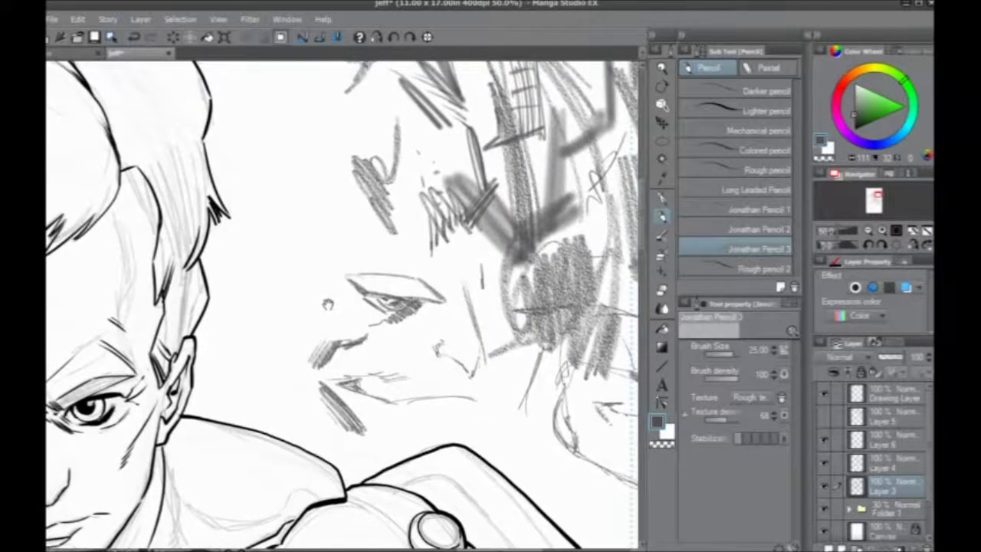
drag(327, 305, 316, 299)
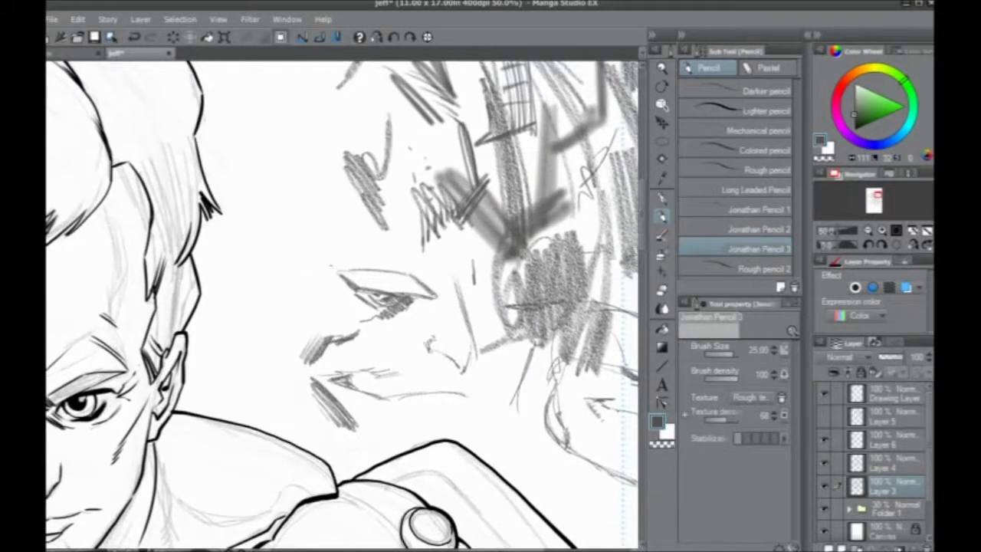
drag(343, 264, 319, 194)
- Add hatching, a line and a small mark to the right of the face
drag(459, 287, 488, 273)
drag(460, 273, 483, 248)
drag(423, 224, 458, 172)
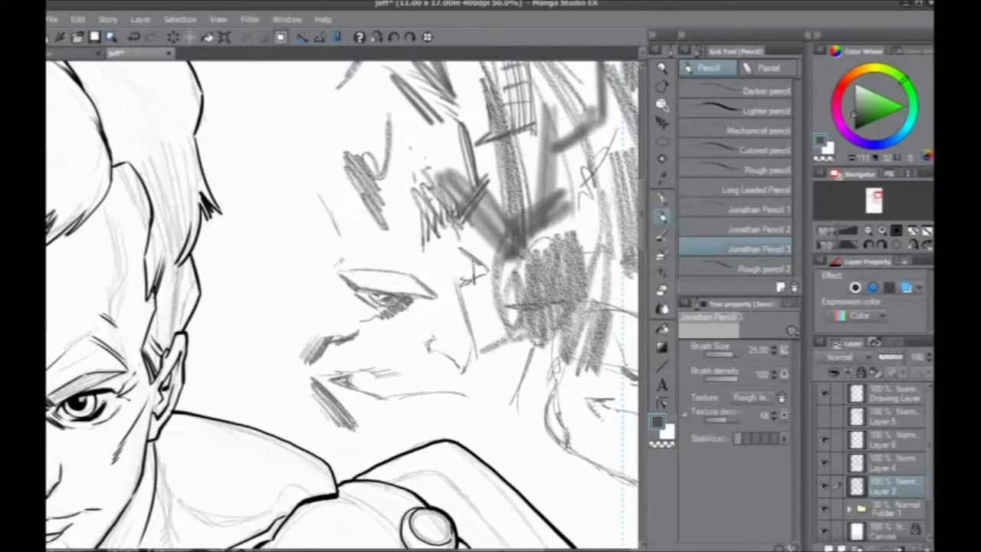
mouse_move(469, 289)
mouse_down()
mouse_move(500, 276)
mouse_move(500, 218)
mouse_up()
drag(445, 188, 465, 152)
- Lasso-select the rough pencil sketch and test hatching beside the inked figure
key(ctrl+minus)
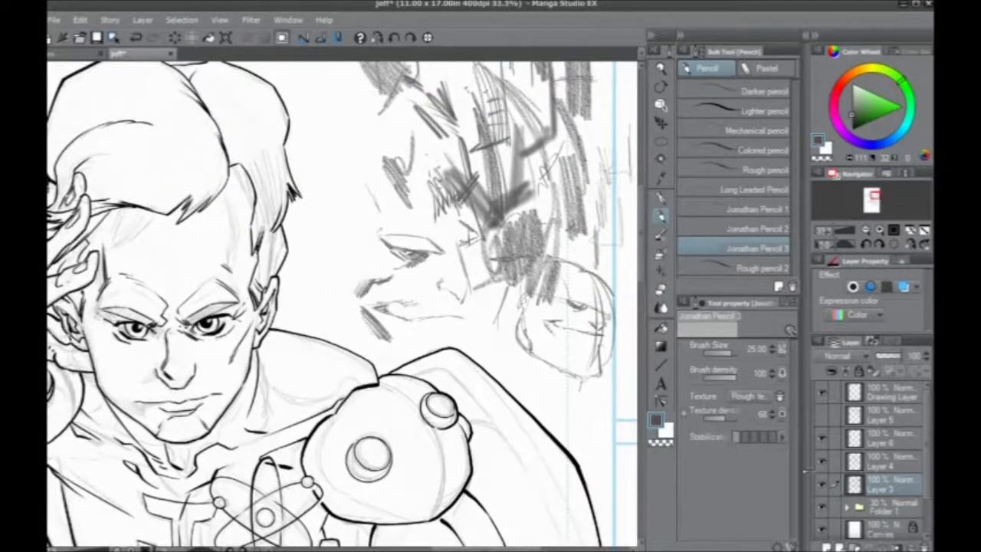
click(823, 485)
key(ctrl+minus)
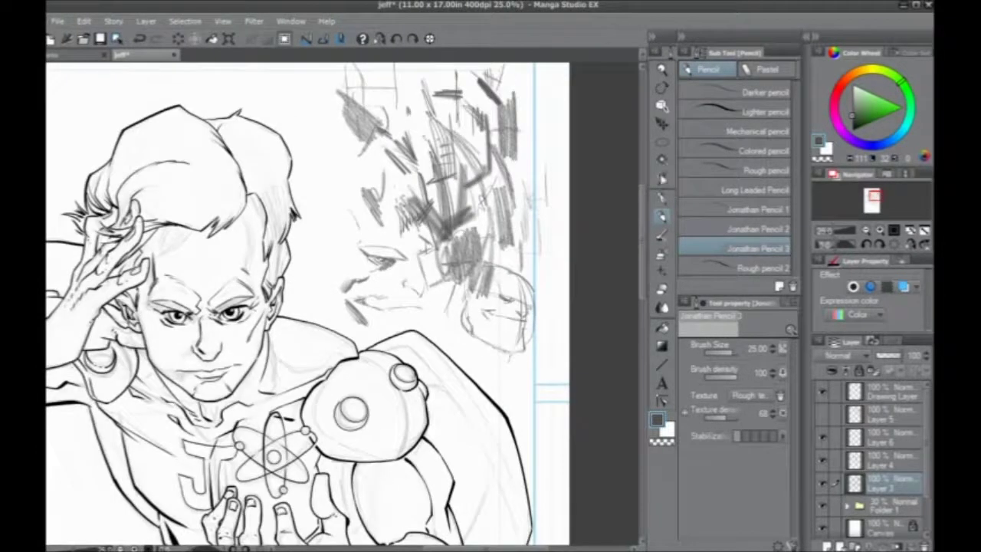
click(661, 141)
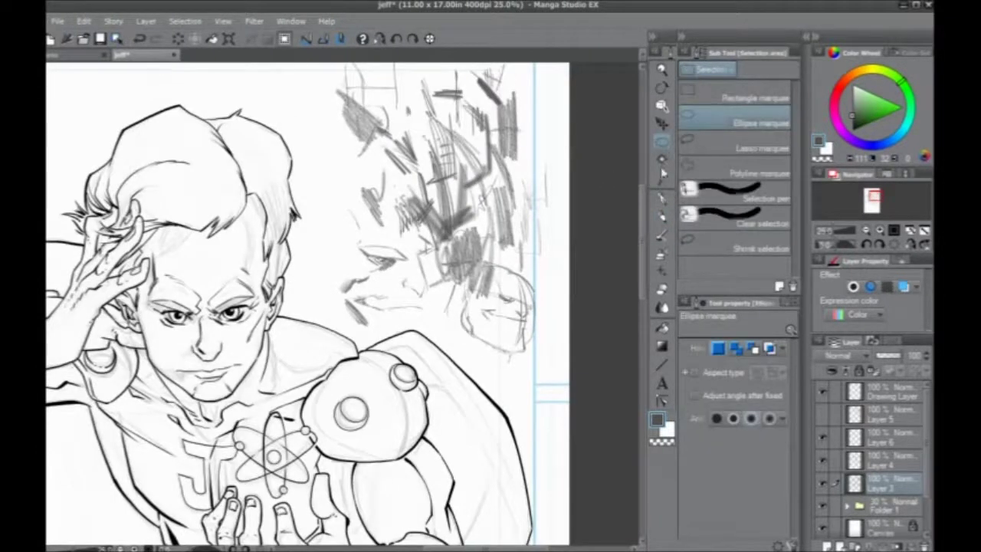
click(694, 144)
mouse_move(582, 332)
mouse_down()
mouse_move(294, 59)
mouse_move(596, 449)
mouse_up()
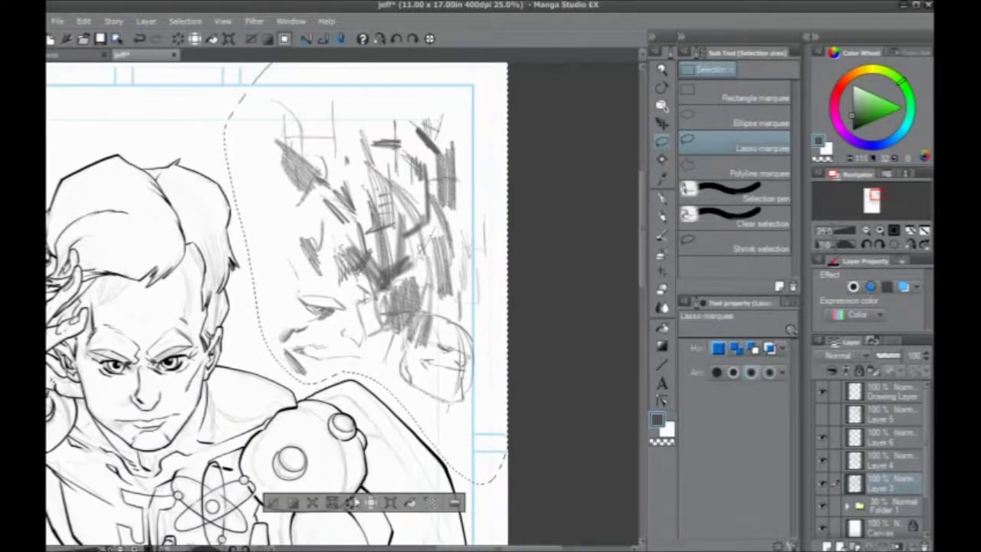
- Delete the selected sketch, deselect, and scroll down over the cleaned page area
key(Delete)
key(ctrl+d)
scroll(319, 345, down, 3)
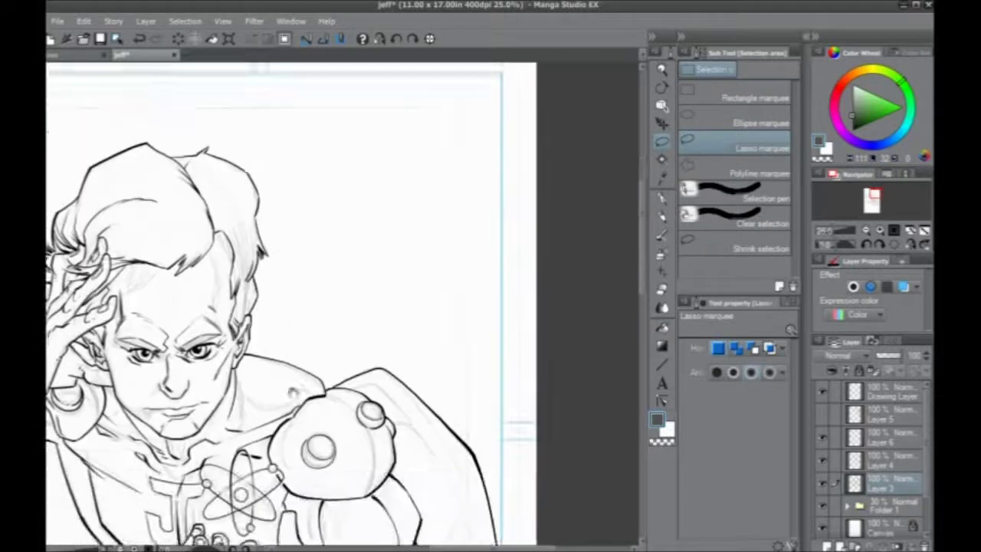
scroll(306, 341, down, 2)
scroll(283, 342, down, 2)
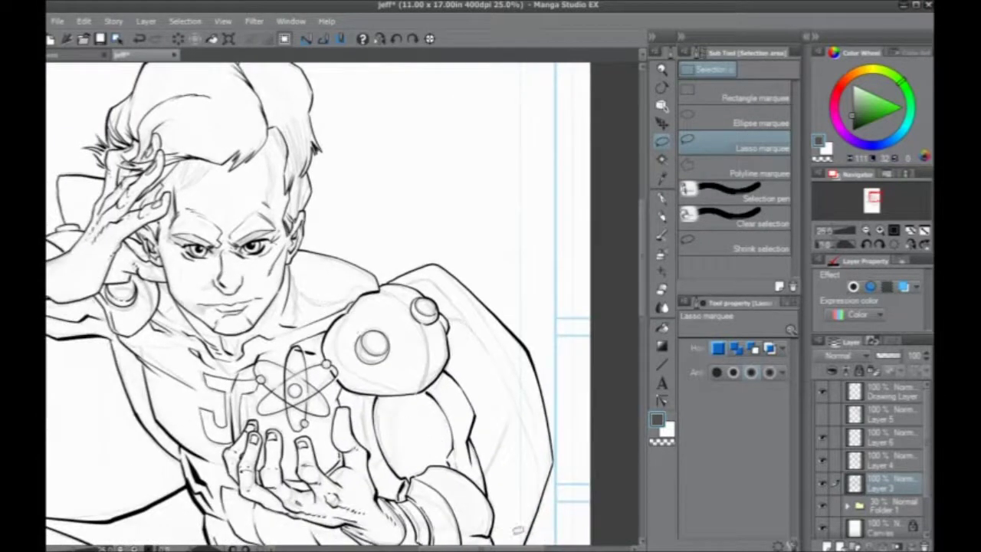